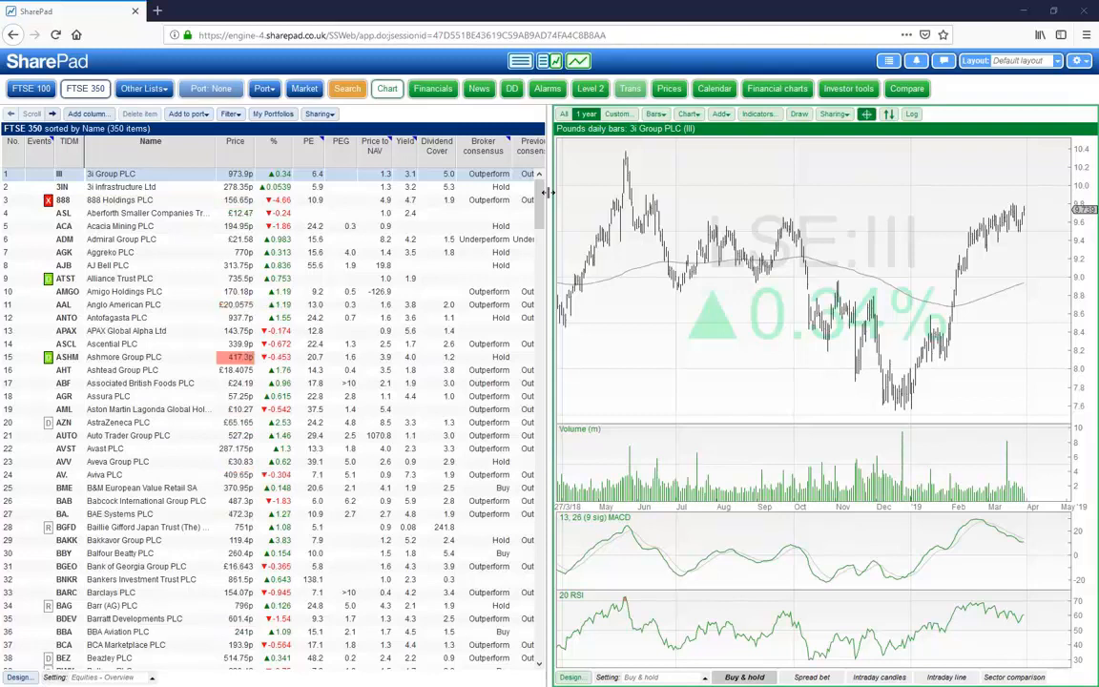
Create a new portfolio named Webinar with type Normal and currency Pound sterling, and open it
left_click(267, 89)
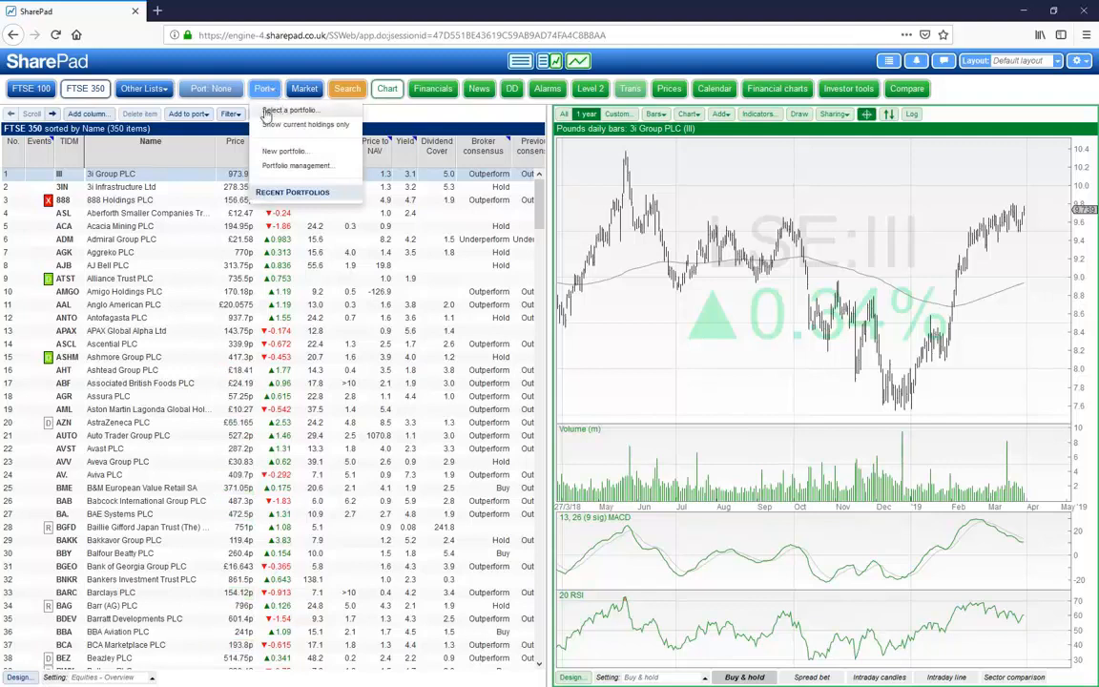
left_click(286, 112)
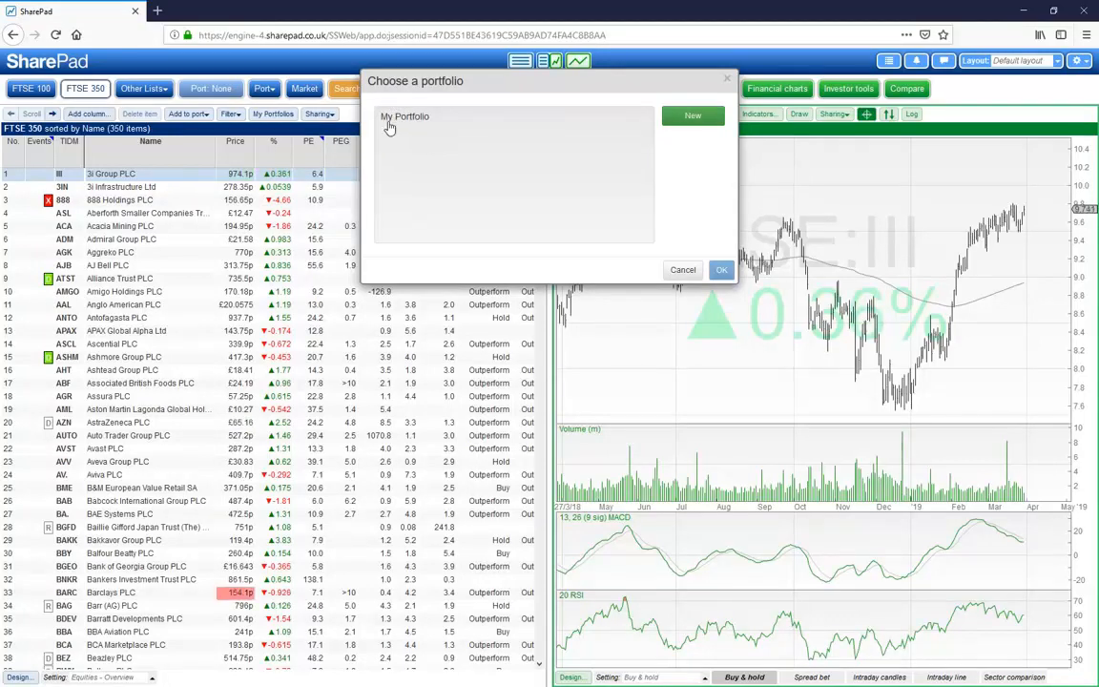
left_click(691, 117)
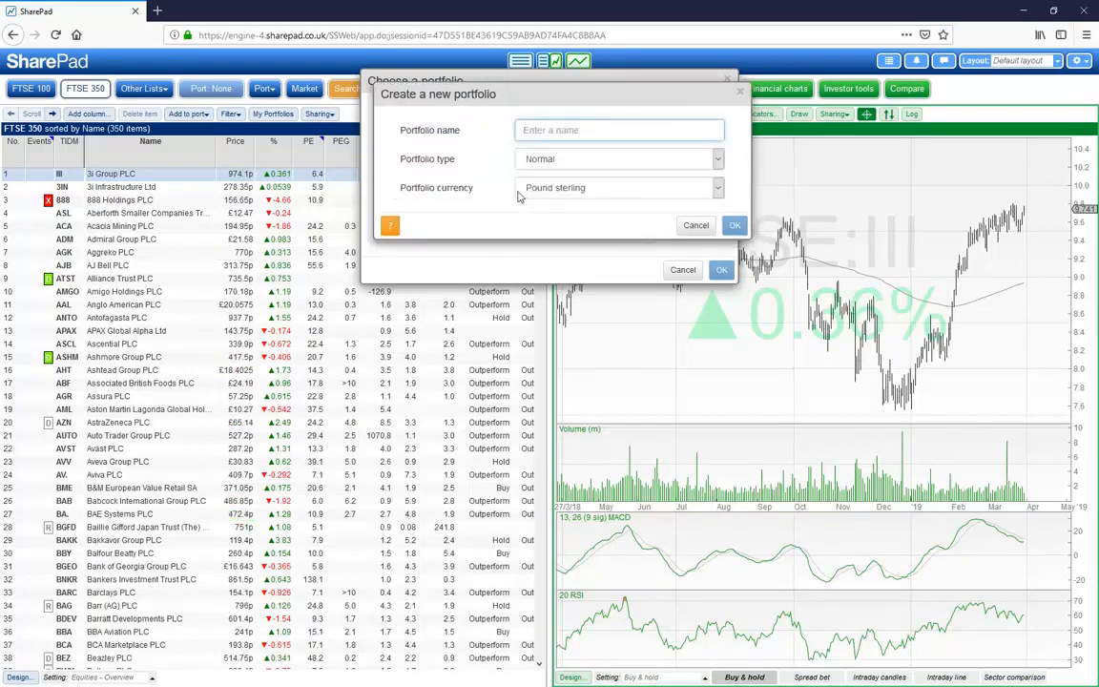
type("Webinar")
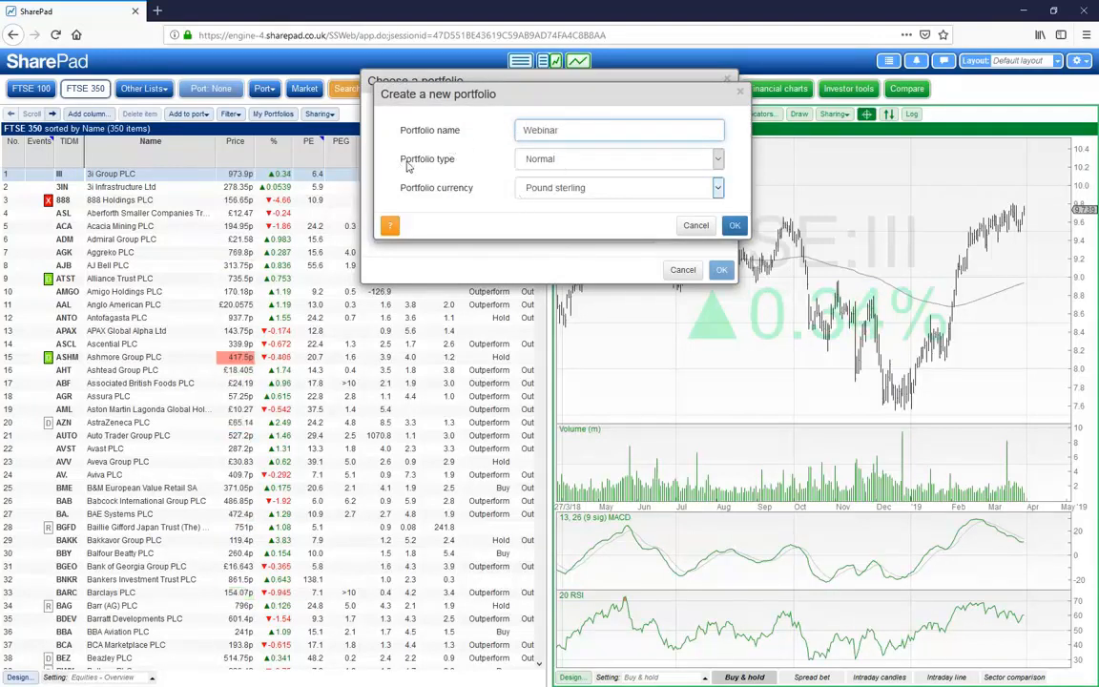
left_click(563, 160)
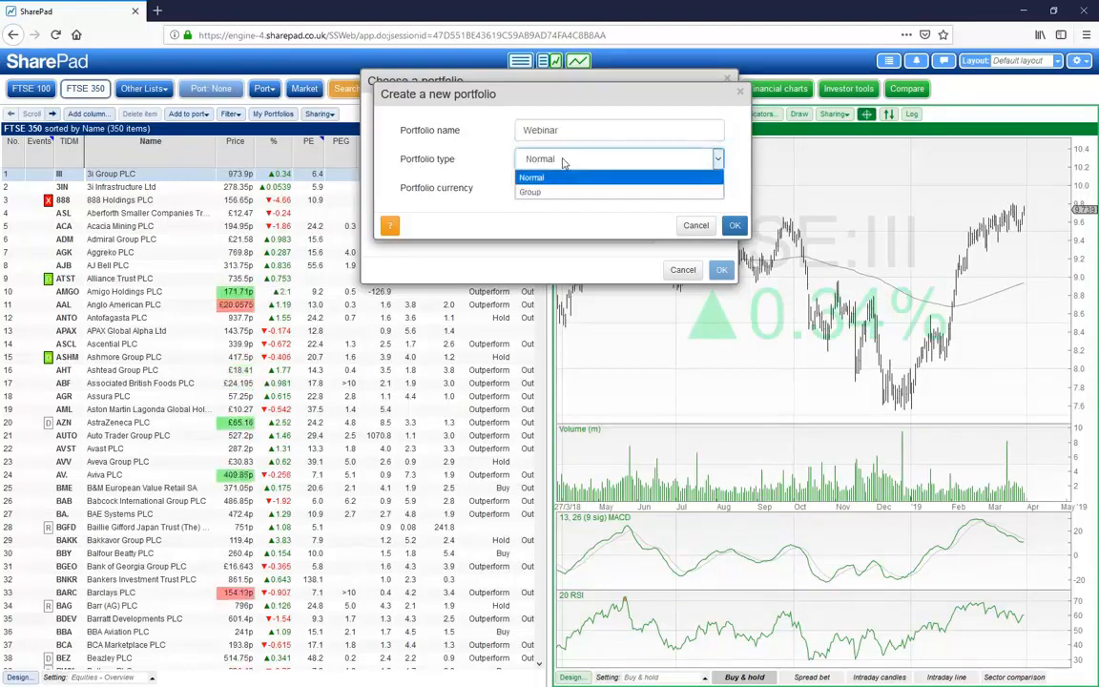
left_click(546, 180)
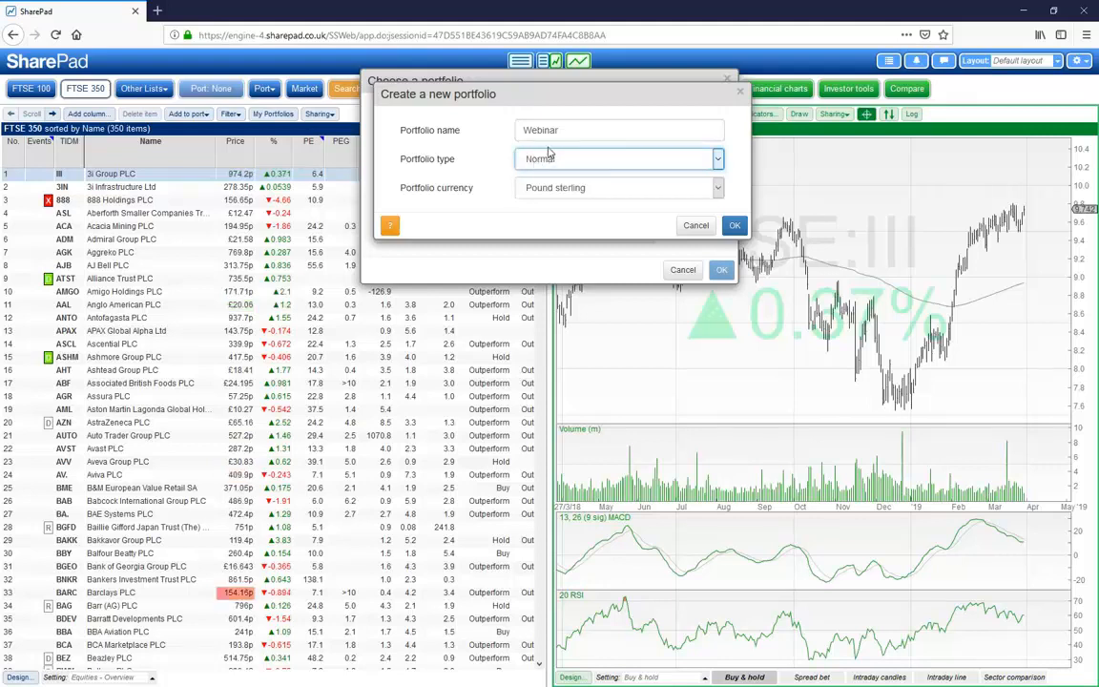
left_click(545, 162)
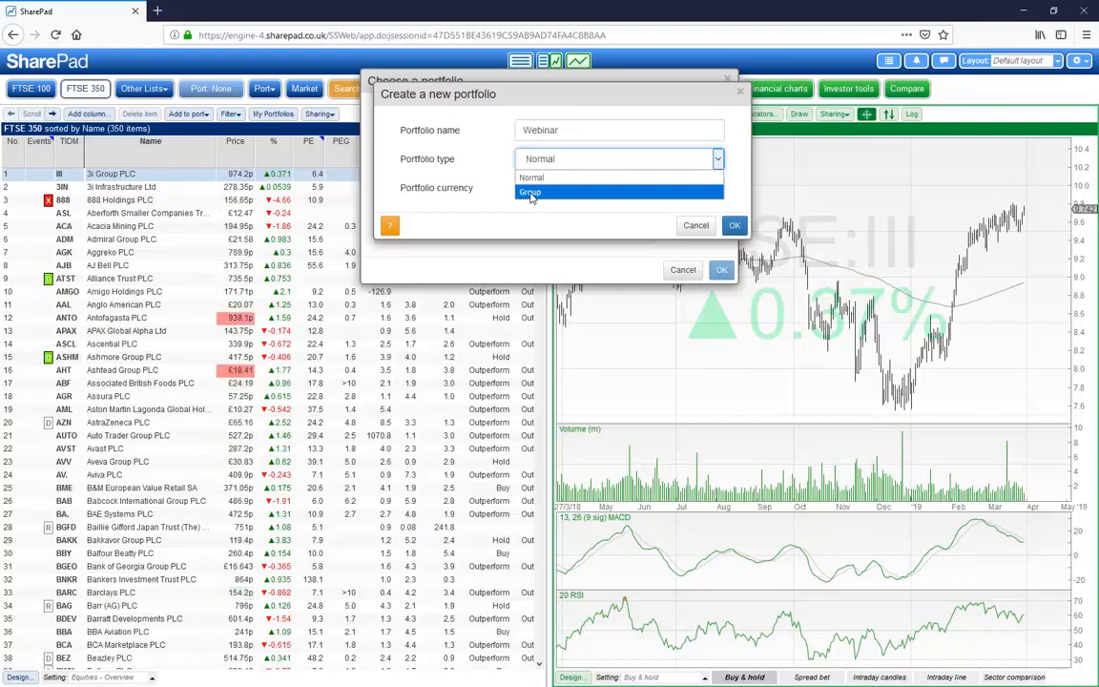
left_click(531, 183)
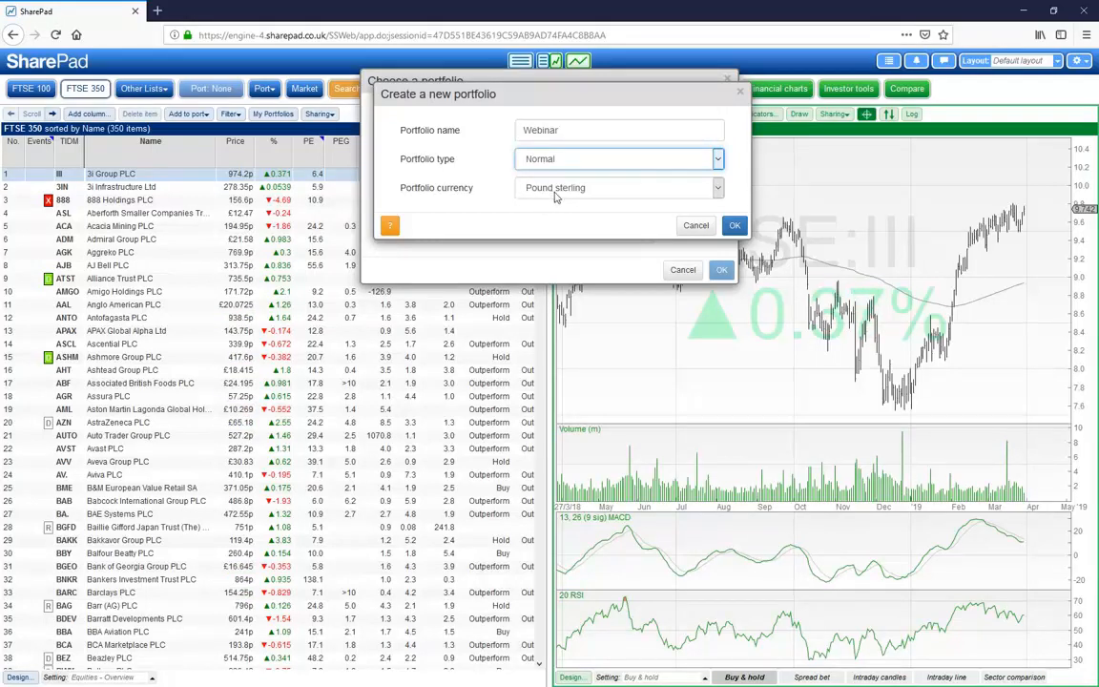
left_click(734, 226)
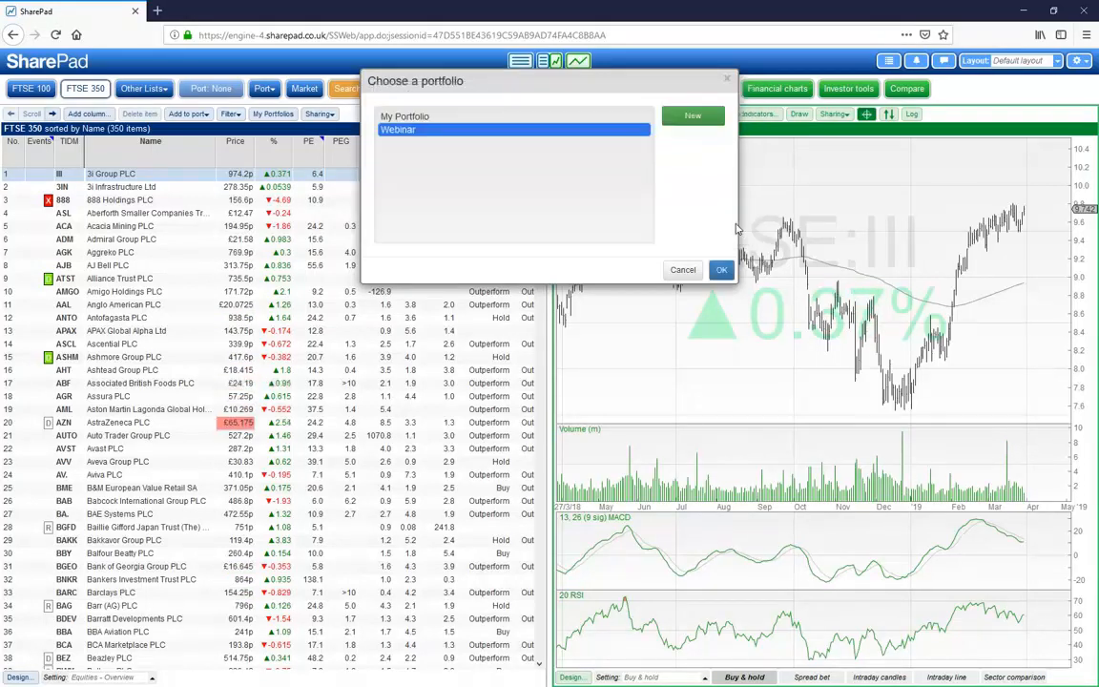
left_click(722, 270)
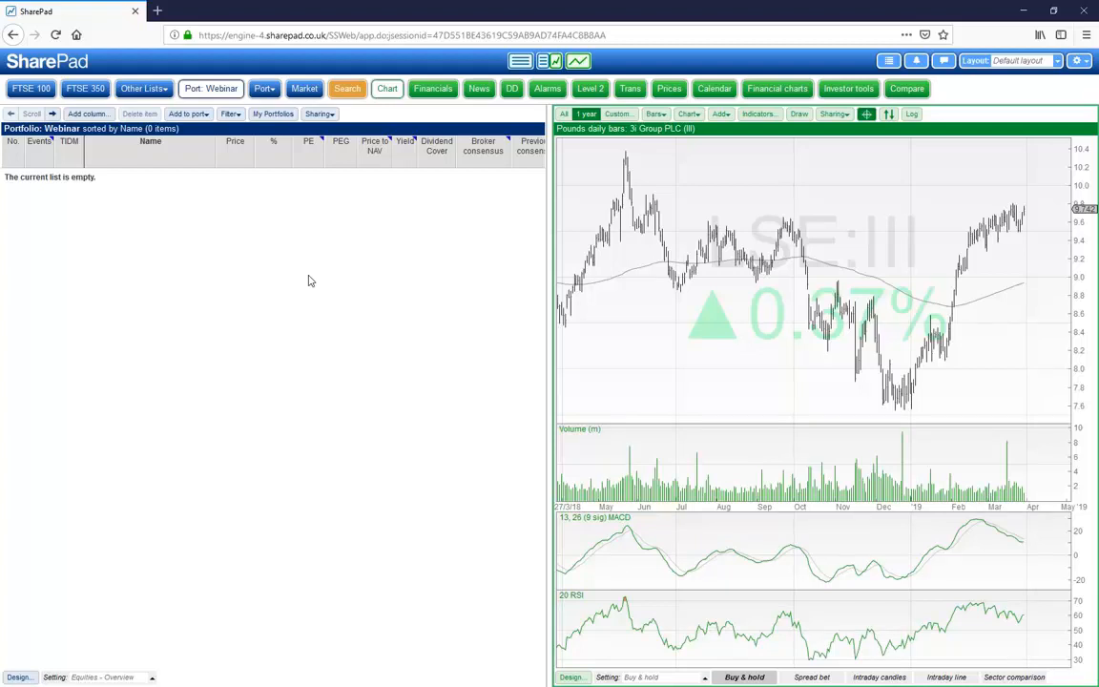
Search the instruments for "cli" and add CLS Holdings PLC (LSE:CLI) to the Webinar portfolio
left_click(190, 114)
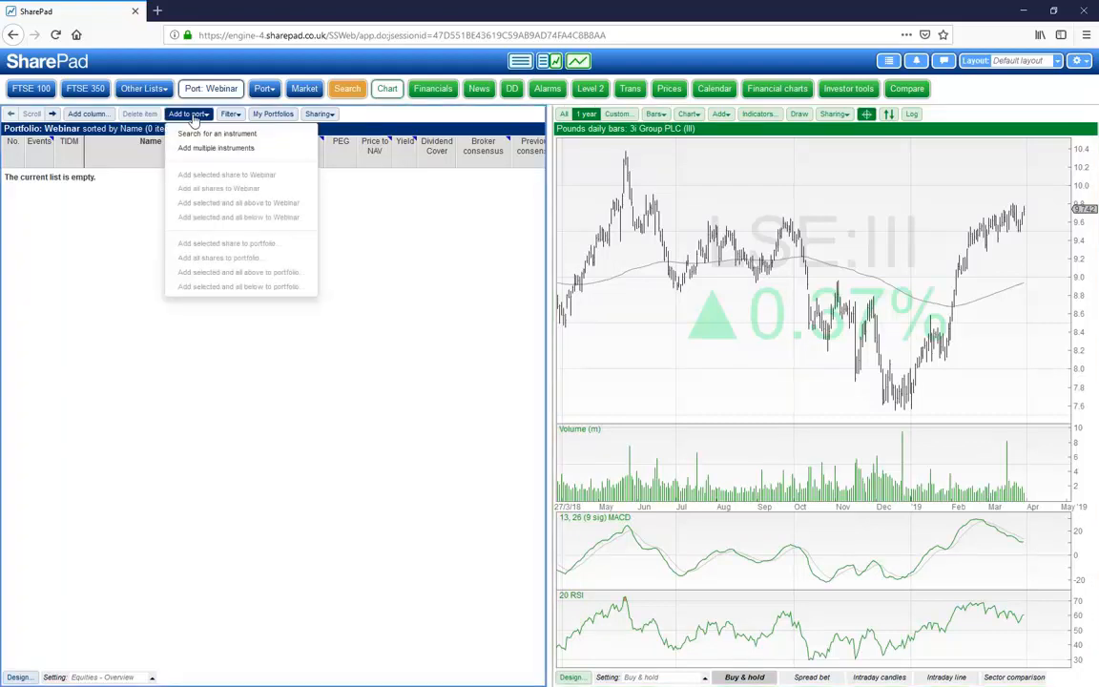
left_click(255, 139)
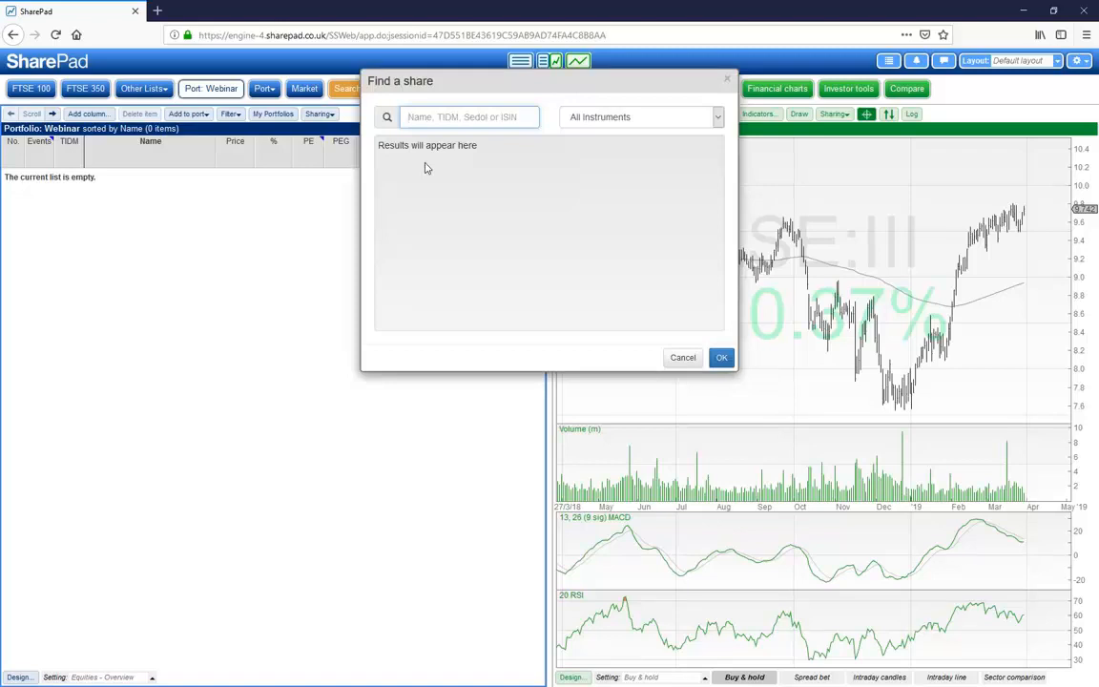
type("cli")
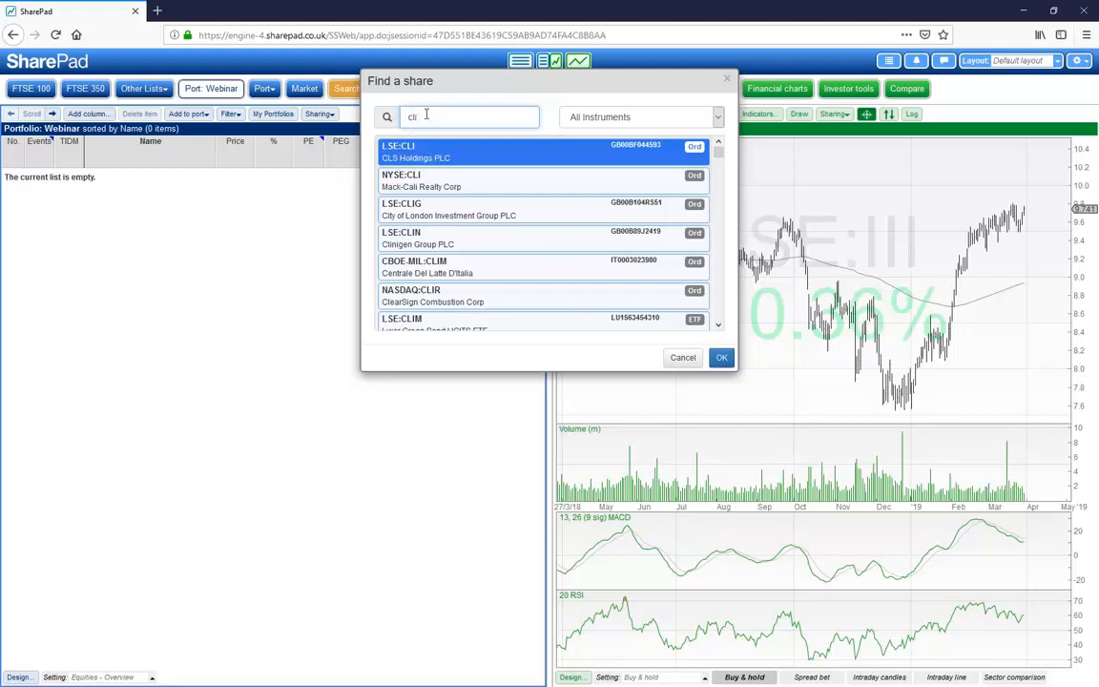
left_click(722, 358)
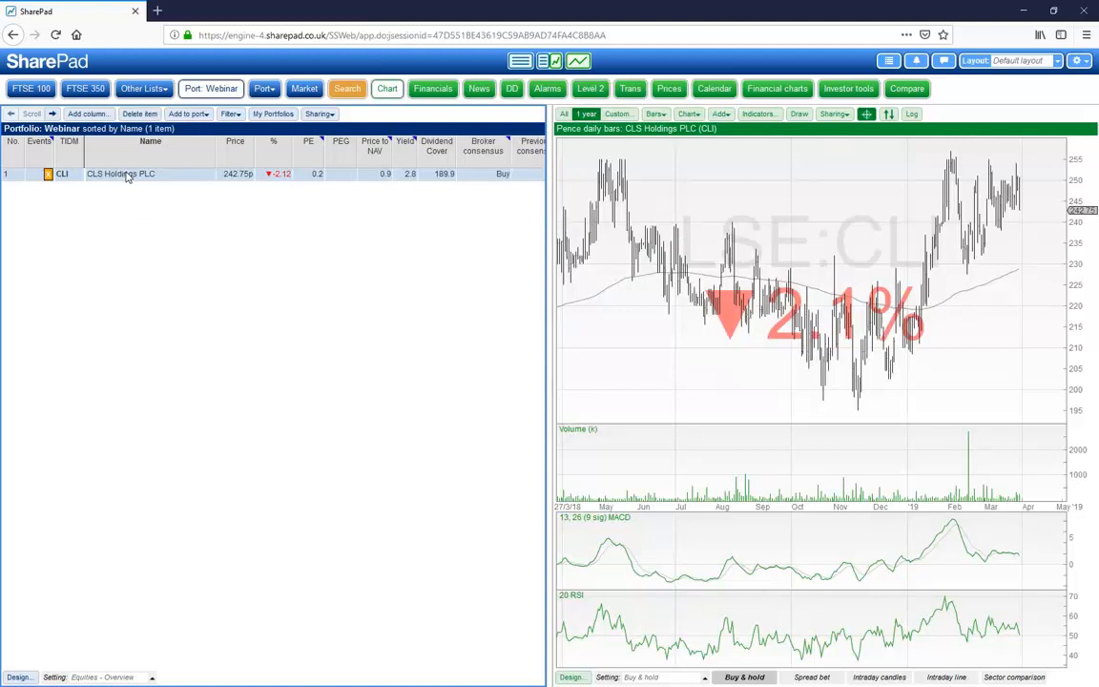
Add BHP Group PLC from the FTSE 350 list to the Webinar portfolio
left_click(85, 89)
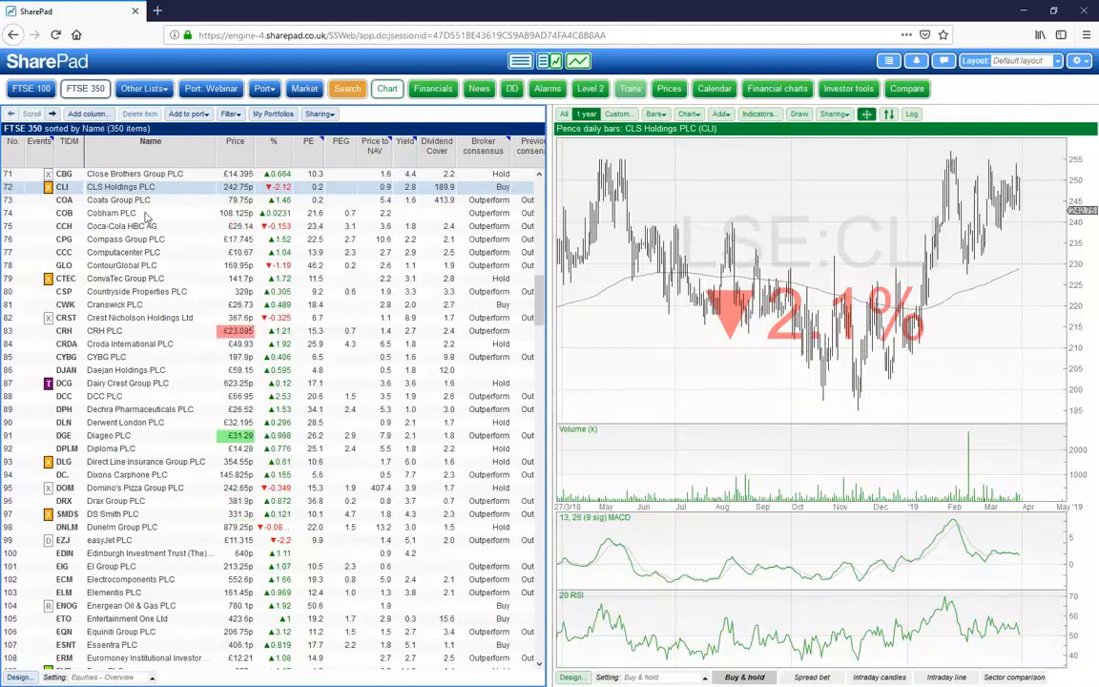
scroll(145, 217, "up", 10)
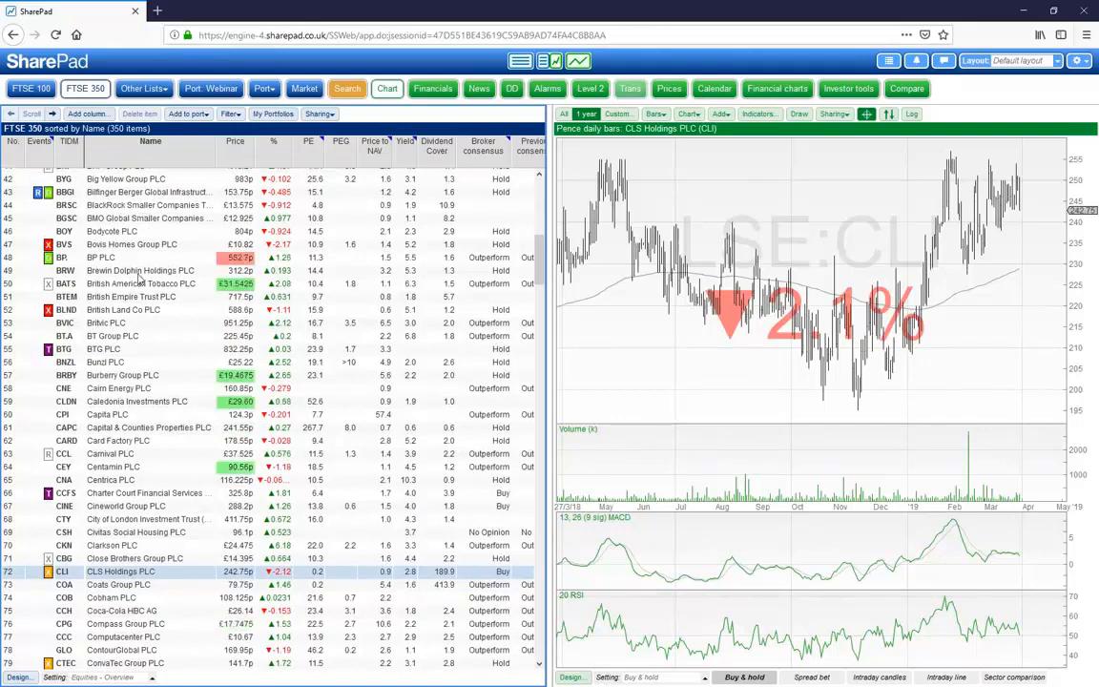
scroll(124, 205, "up", 2)
left_click(116, 221)
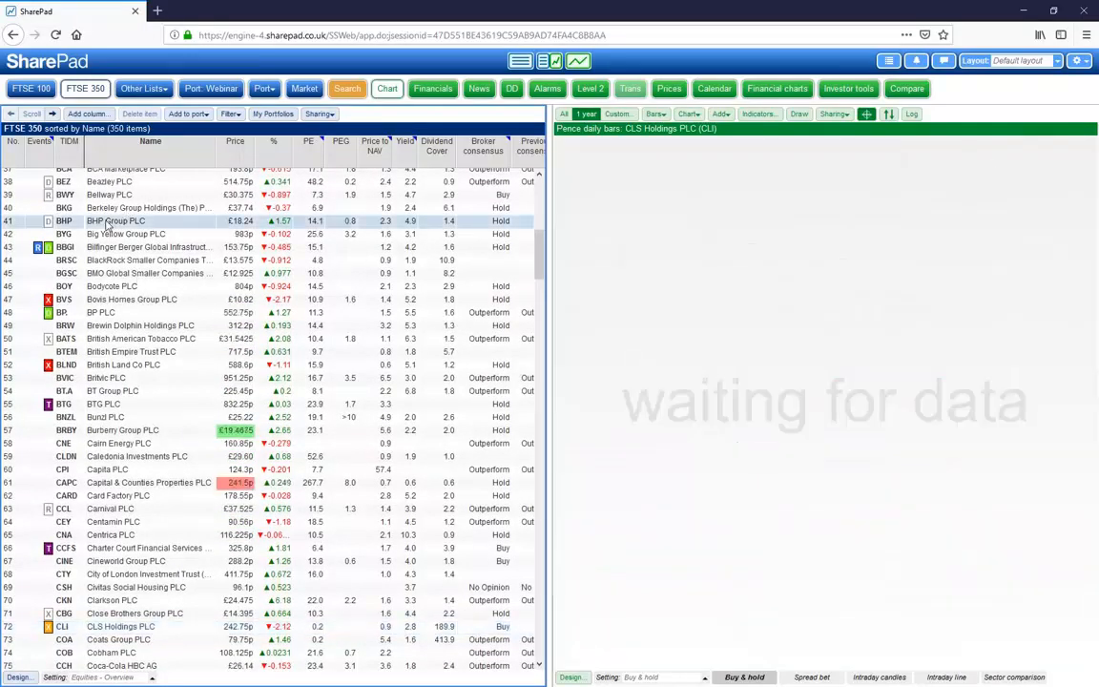
left_click(190, 114)
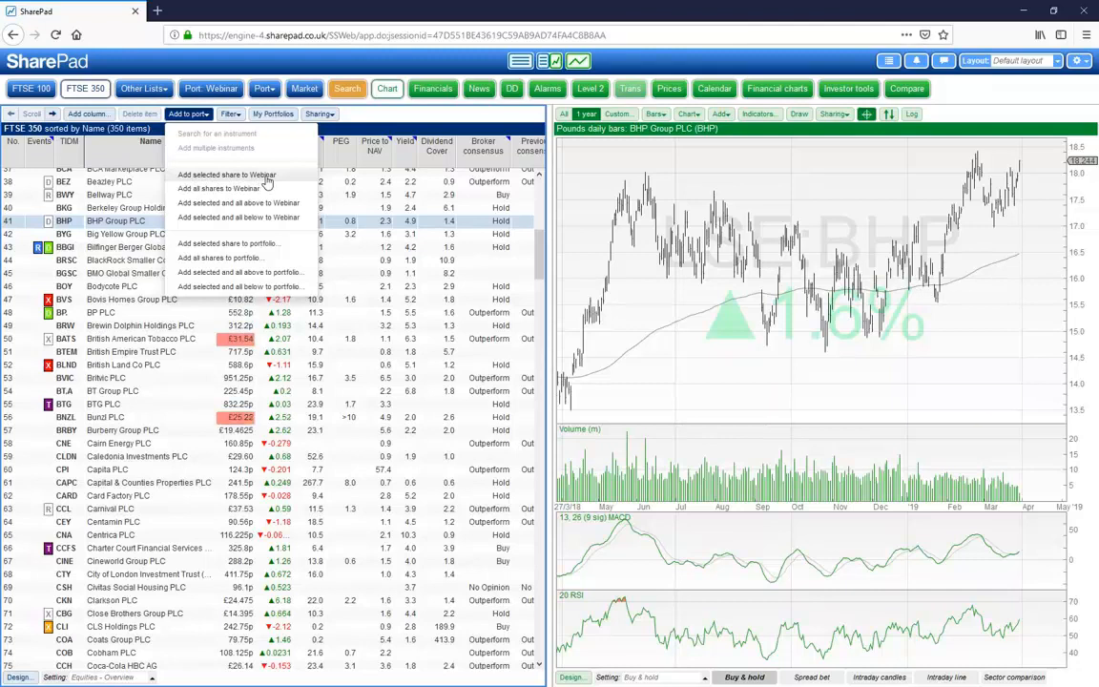
left_click(268, 178)
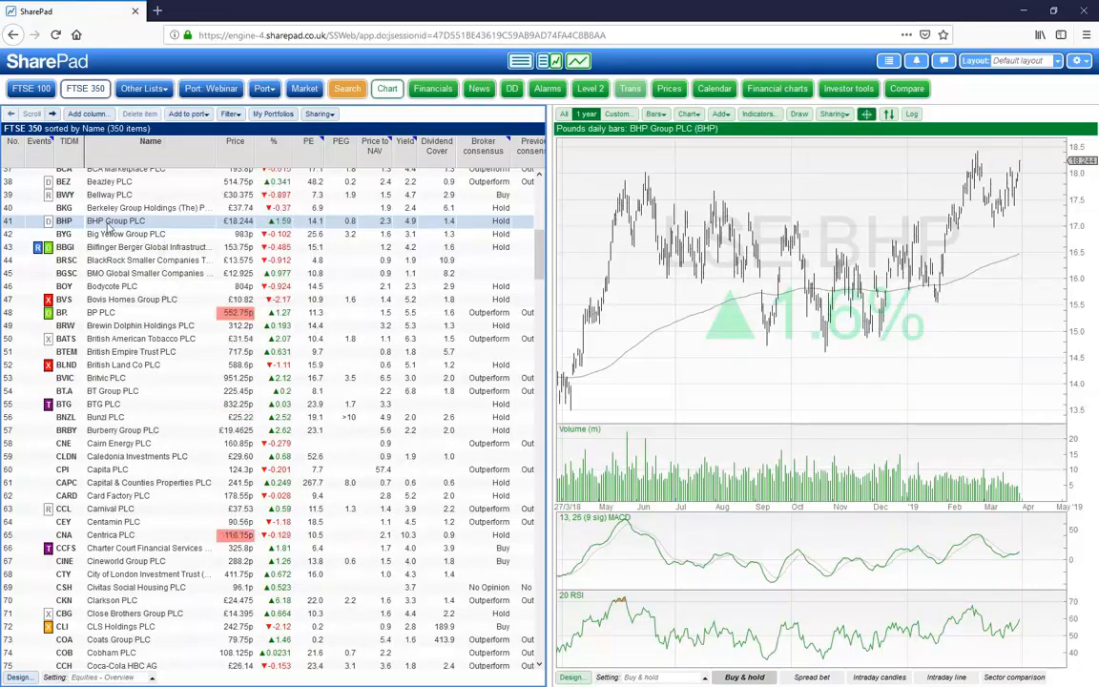
left_click(183, 113)
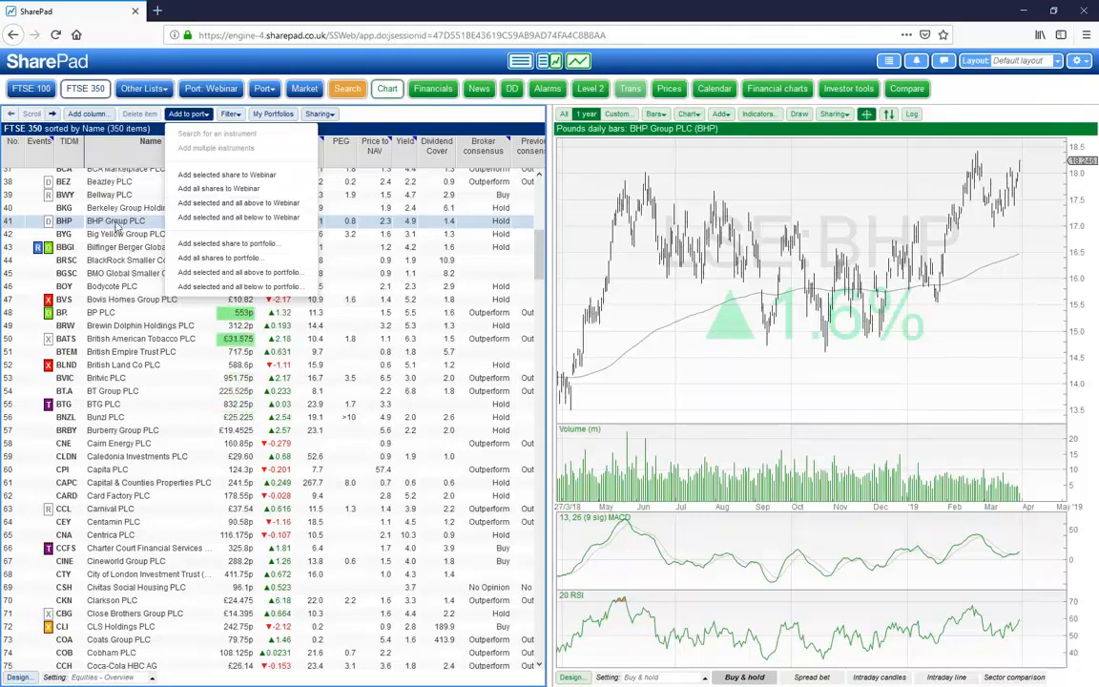
left_click(132, 223)
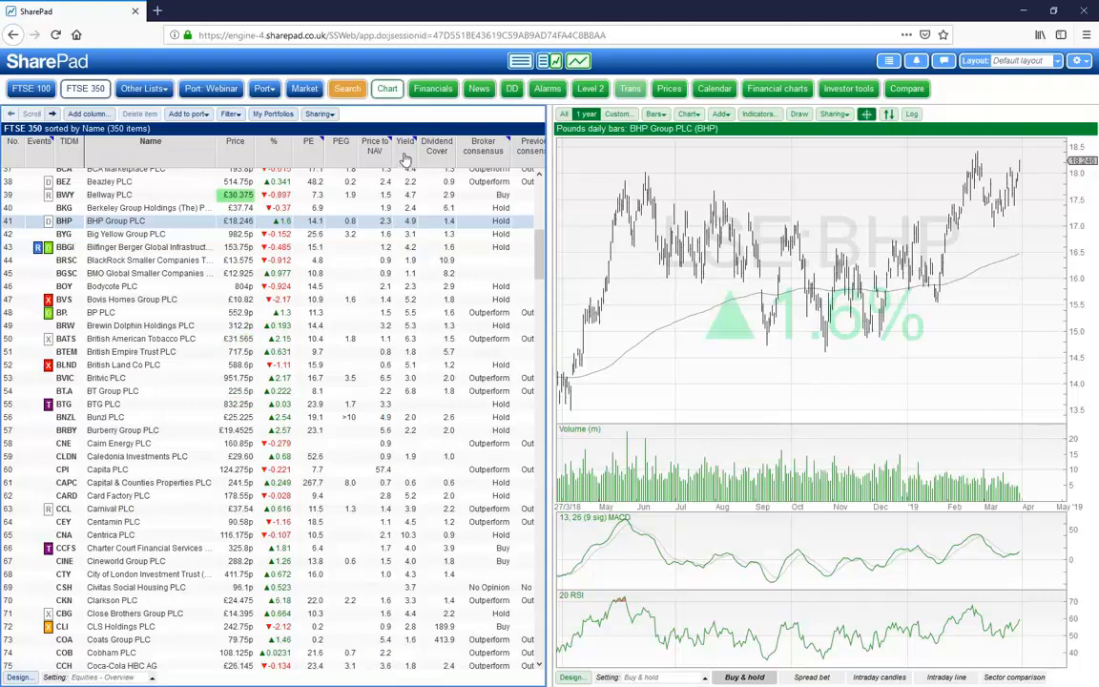
Sort the FTSE 350 list by yield and select Jupiter Fund Management PLC
left_click(404, 157)
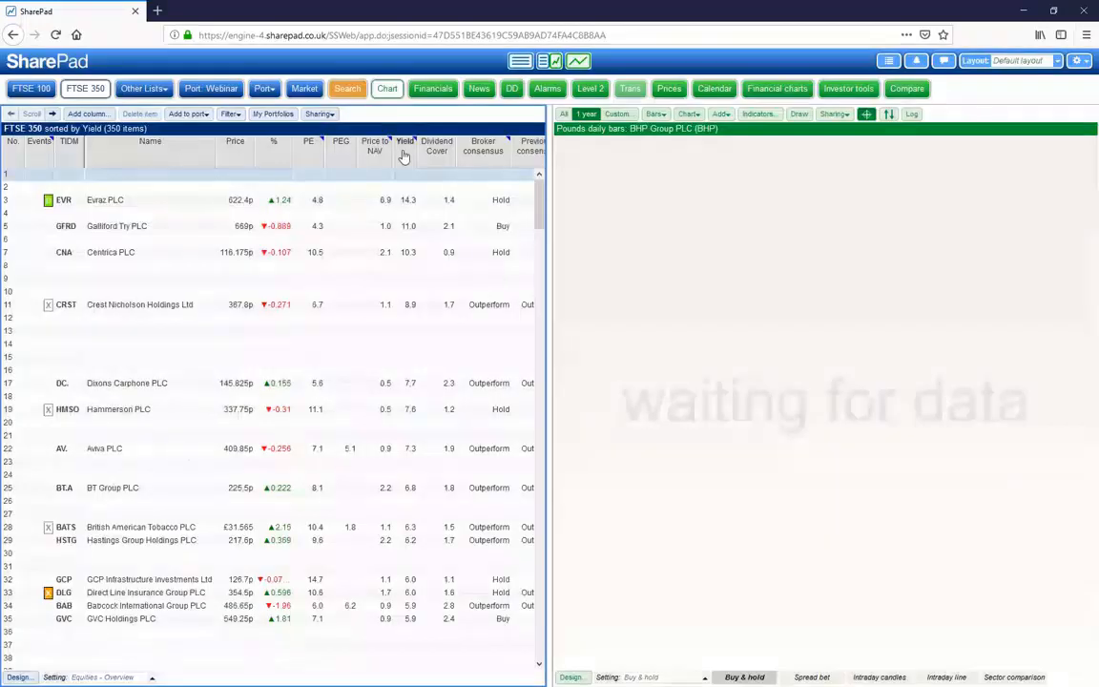
scroll(432, 314, "down", 10)
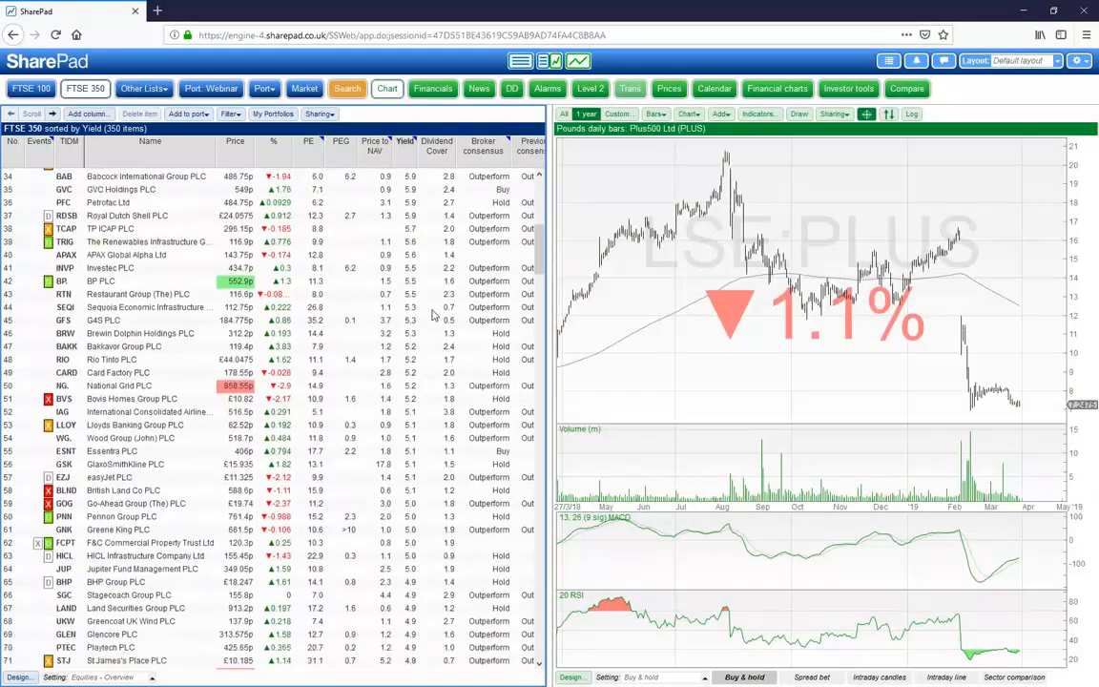
scroll(432, 315, "down", 4)
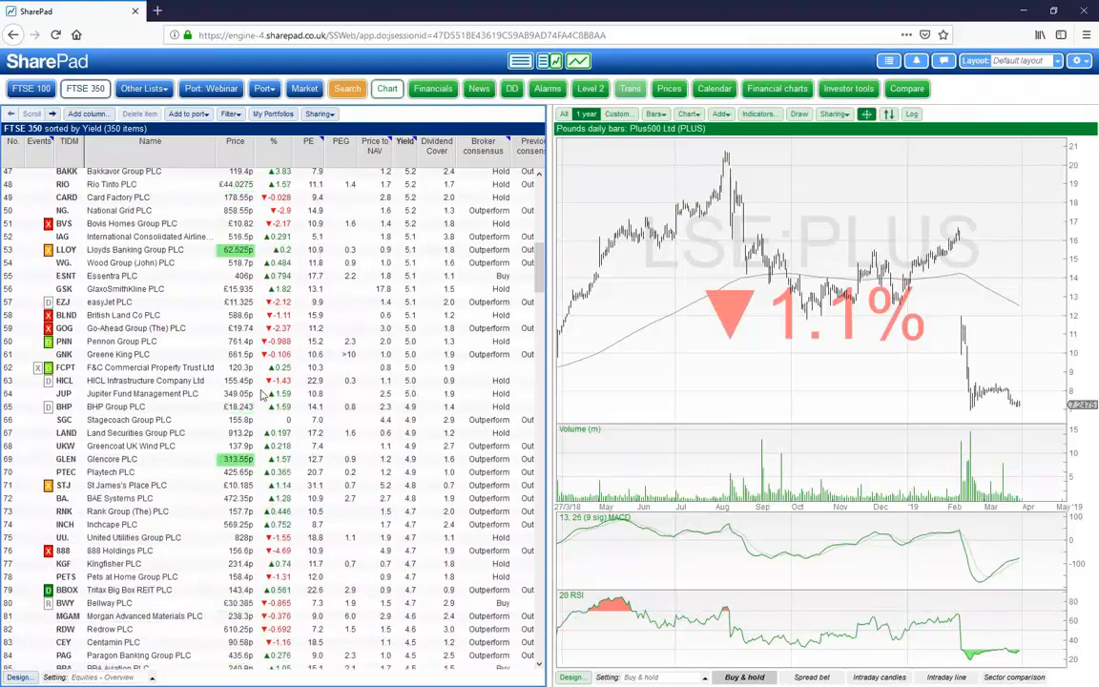
left_click(267, 393)
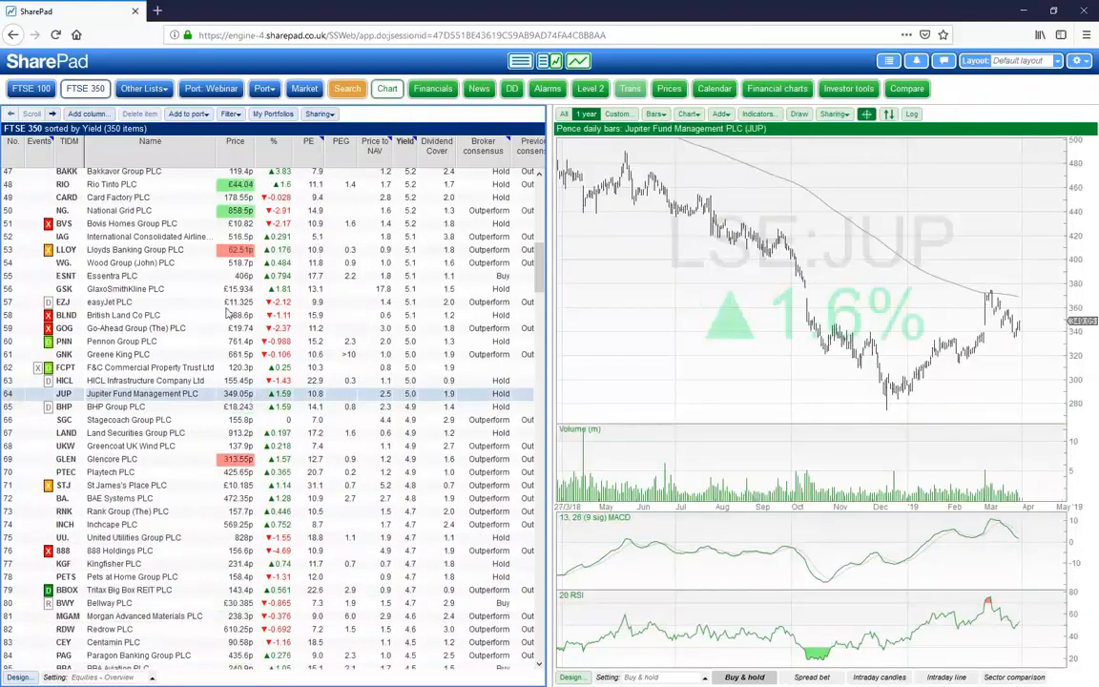
left_click(188, 114)
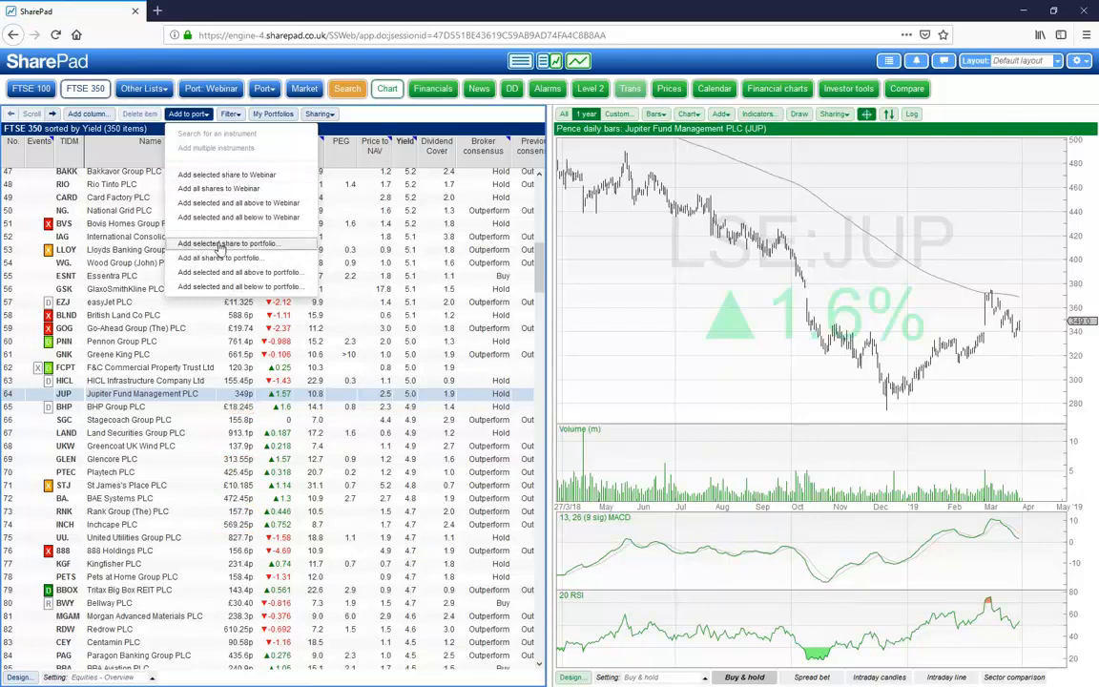
left_click(218, 243)
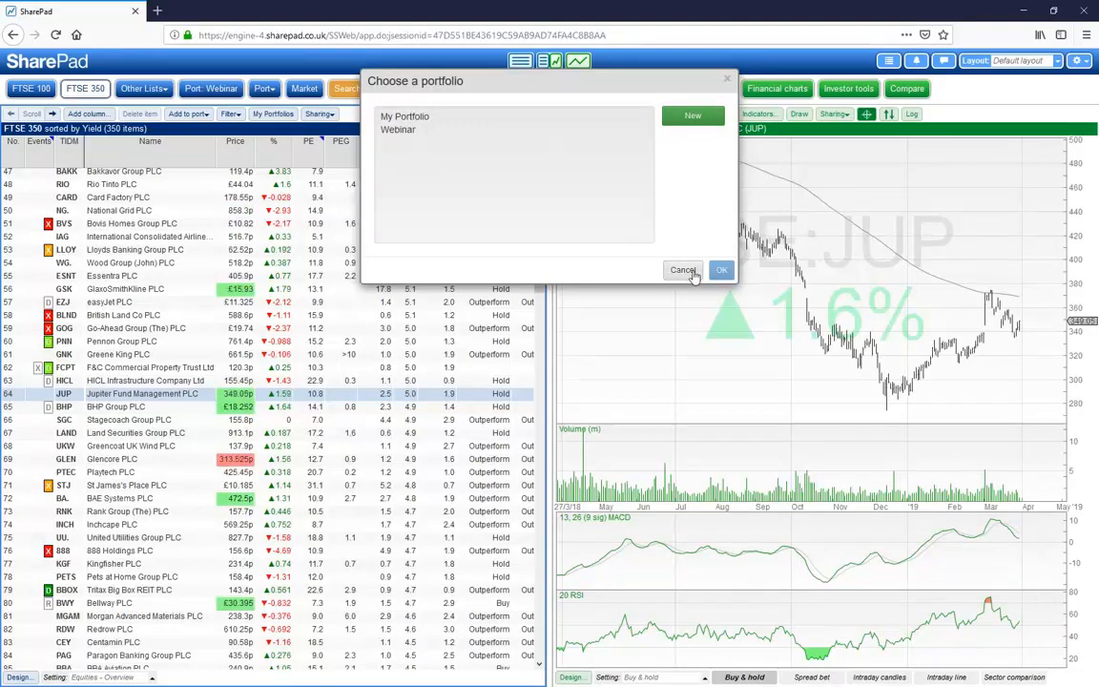
left_click(693, 271)
Select the Webinar portfolio from the available portfolios to show its shares in the list
left_click(264, 89)
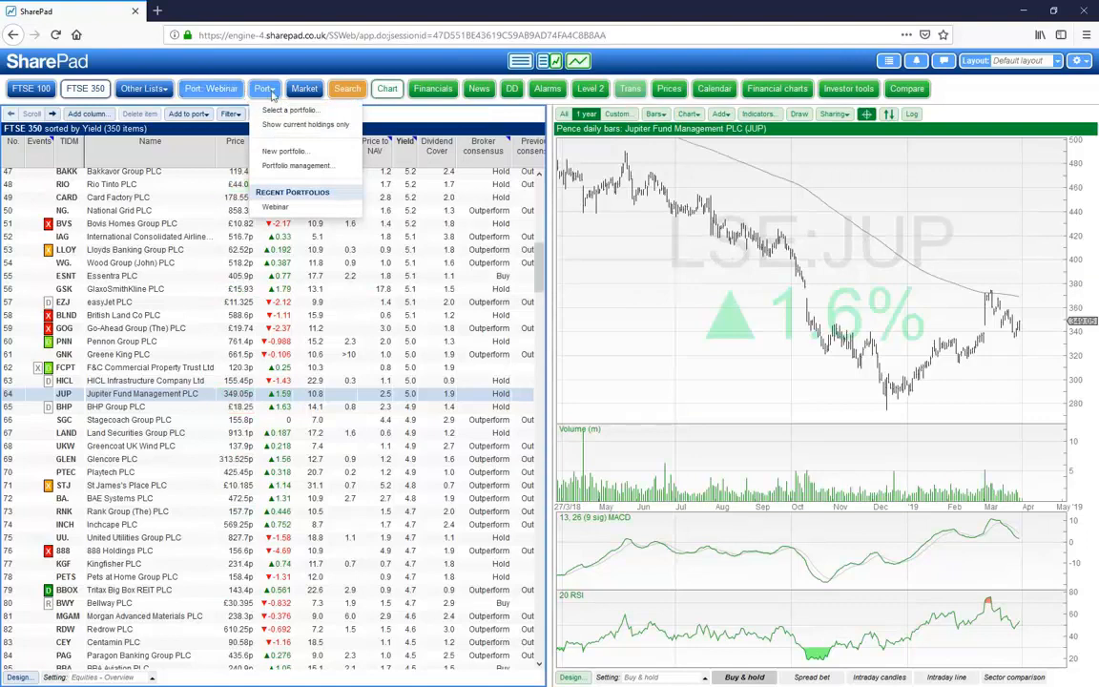
left_click(286, 111)
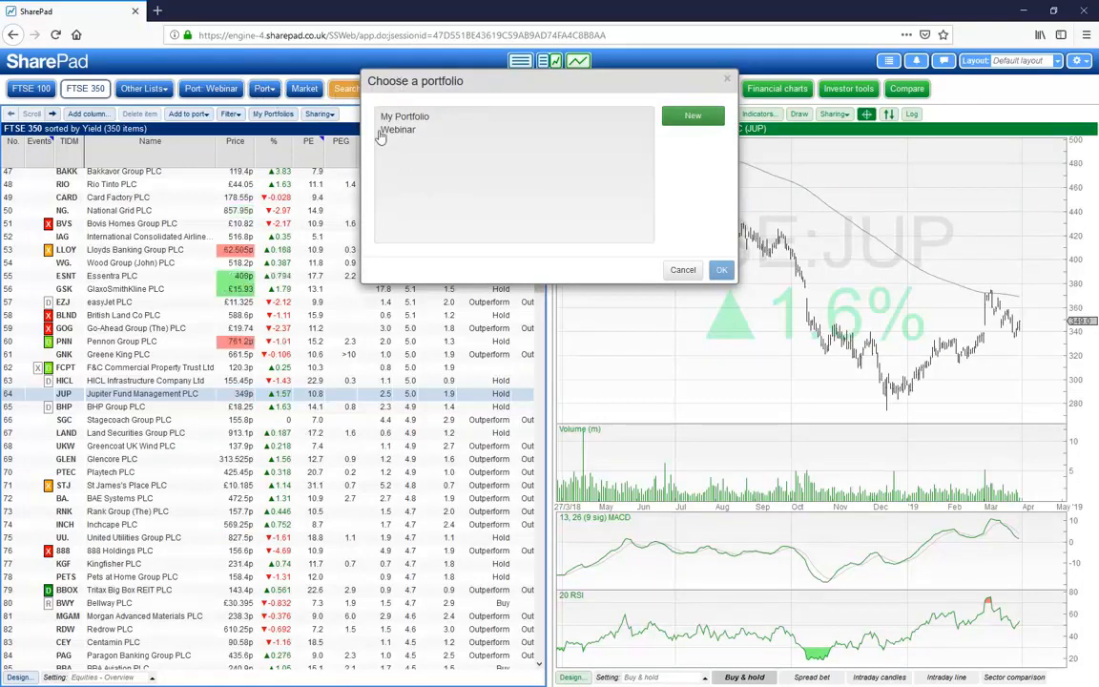
left_click(407, 130)
left_click(721, 271)
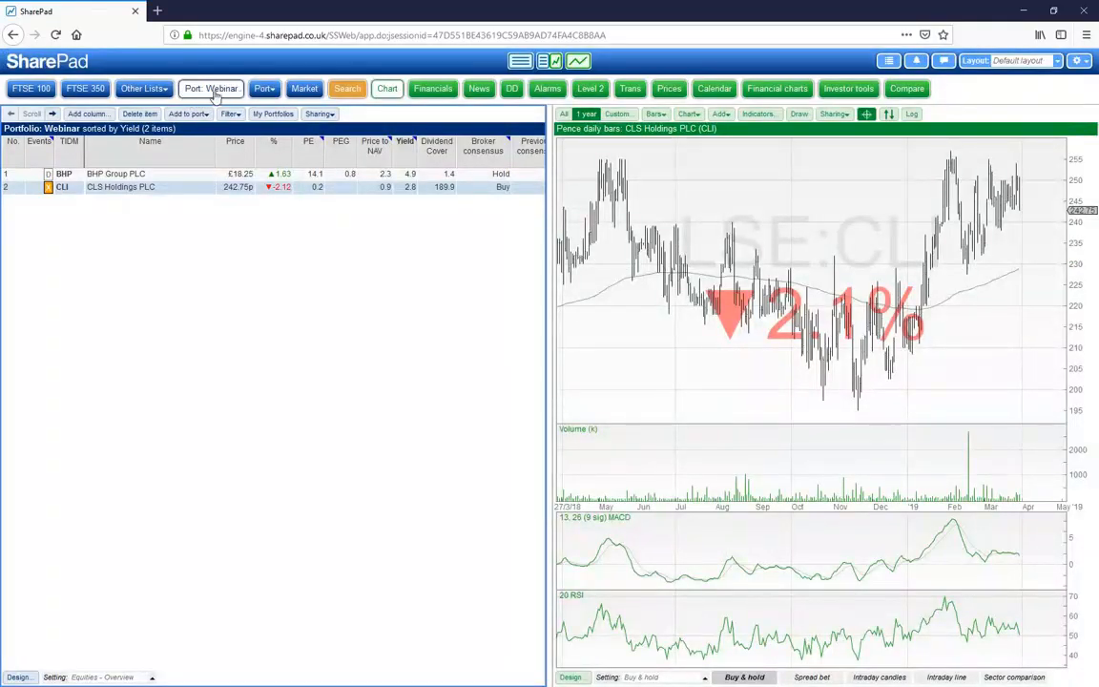
Review the portfolio management options for creating, renaming, copying and deleting portfolios, and close the dialog
left_click(266, 89)
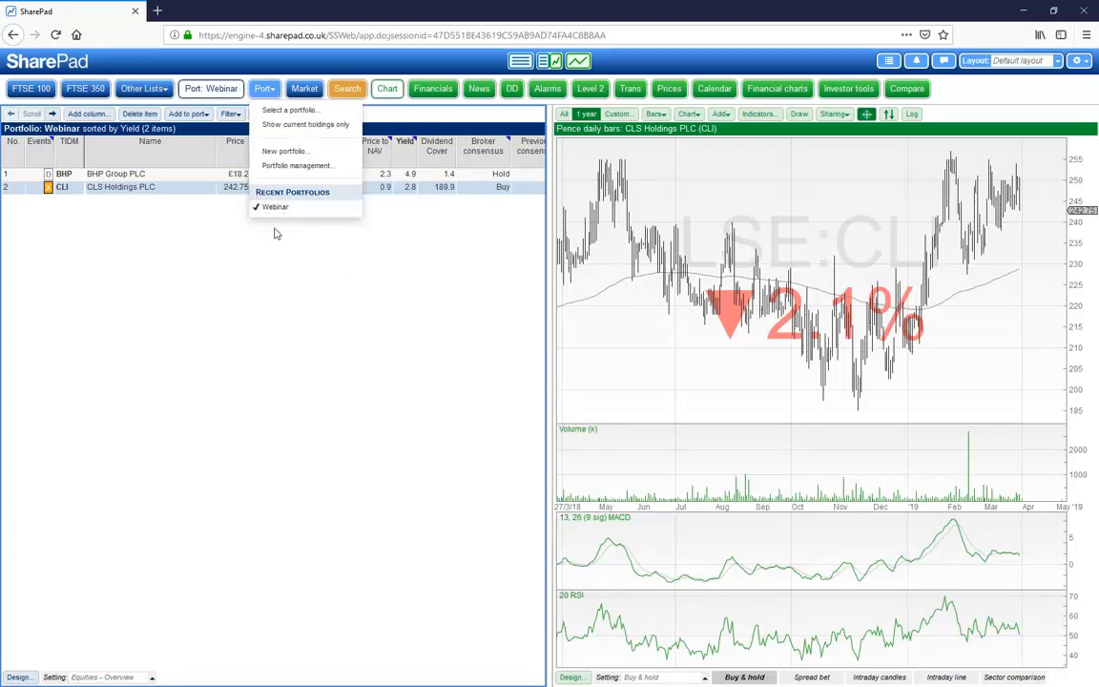
left_click(297, 167)
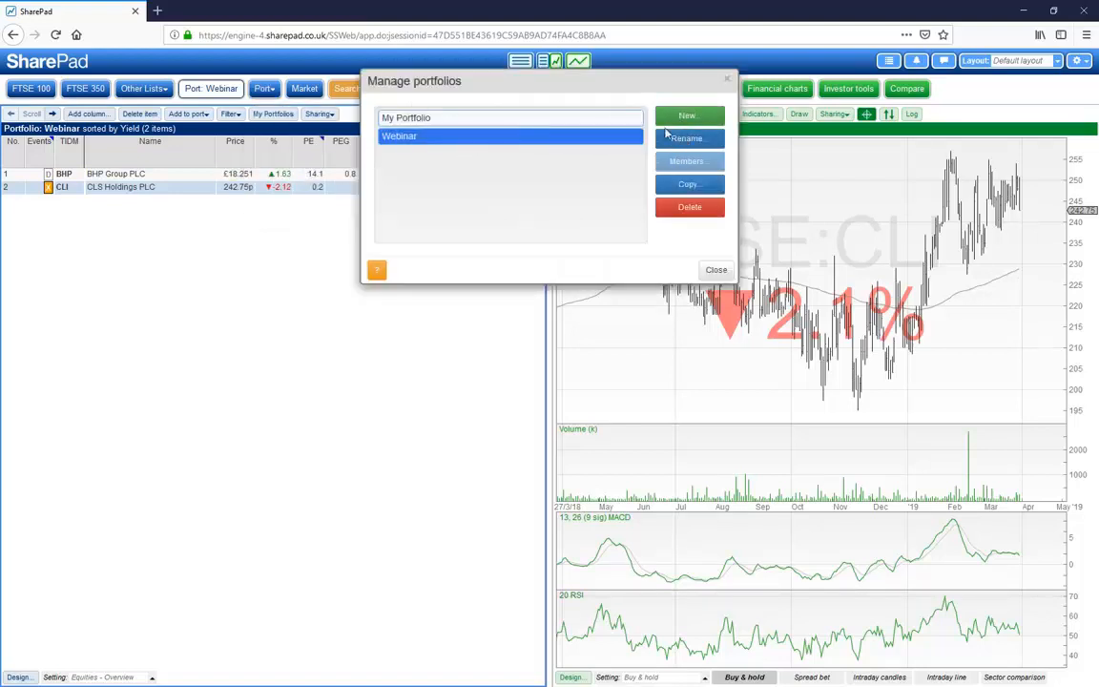
left_click(728, 82)
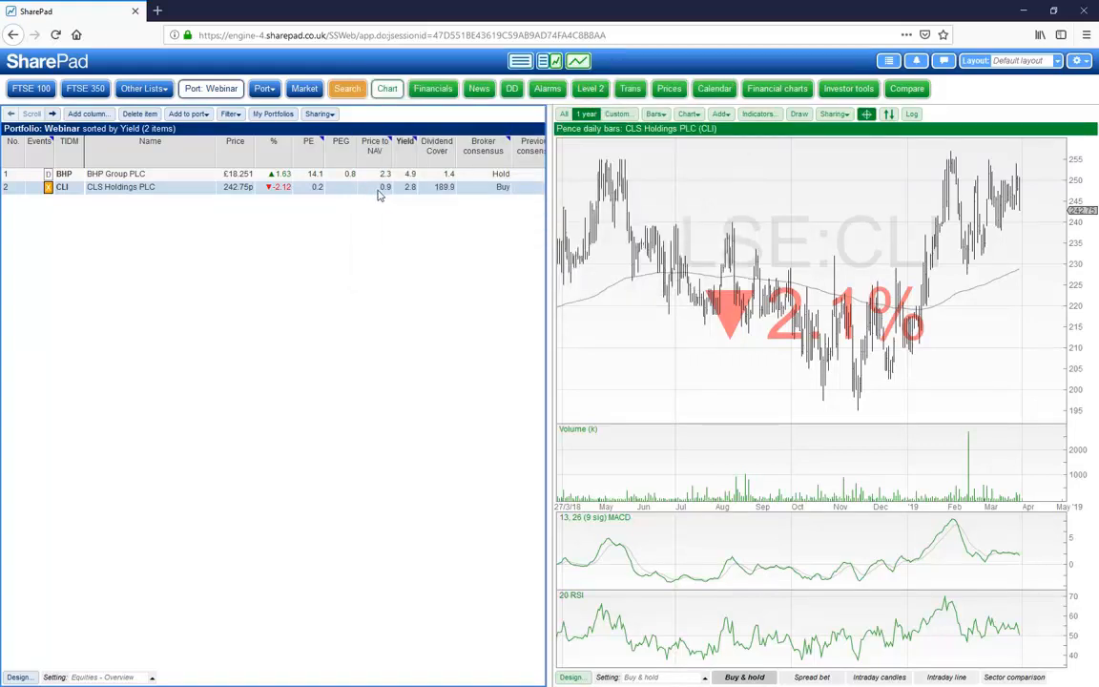
Show the transactions view for the Webinar portfolio and widen it by narrowing the share list
left_click(631, 89)
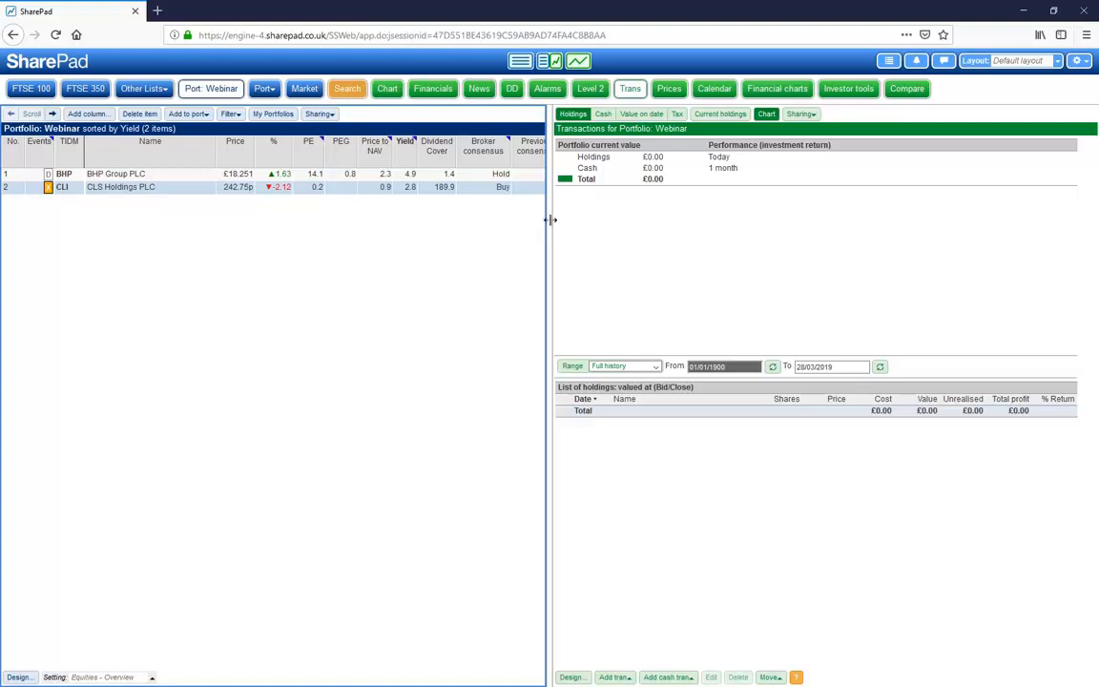
left_click_drag(546, 220, 405, 207)
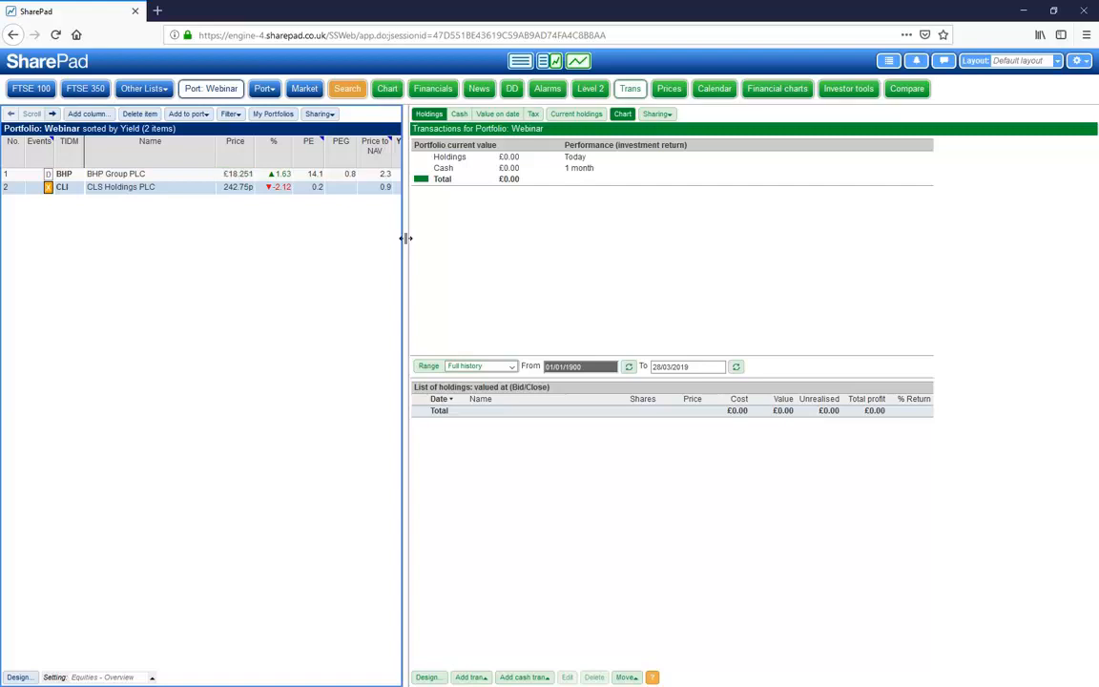
Widen the share list and start a Buy transaction for BHP Group PLC with 2500 shares
left_click_drag(405, 239, 489, 239)
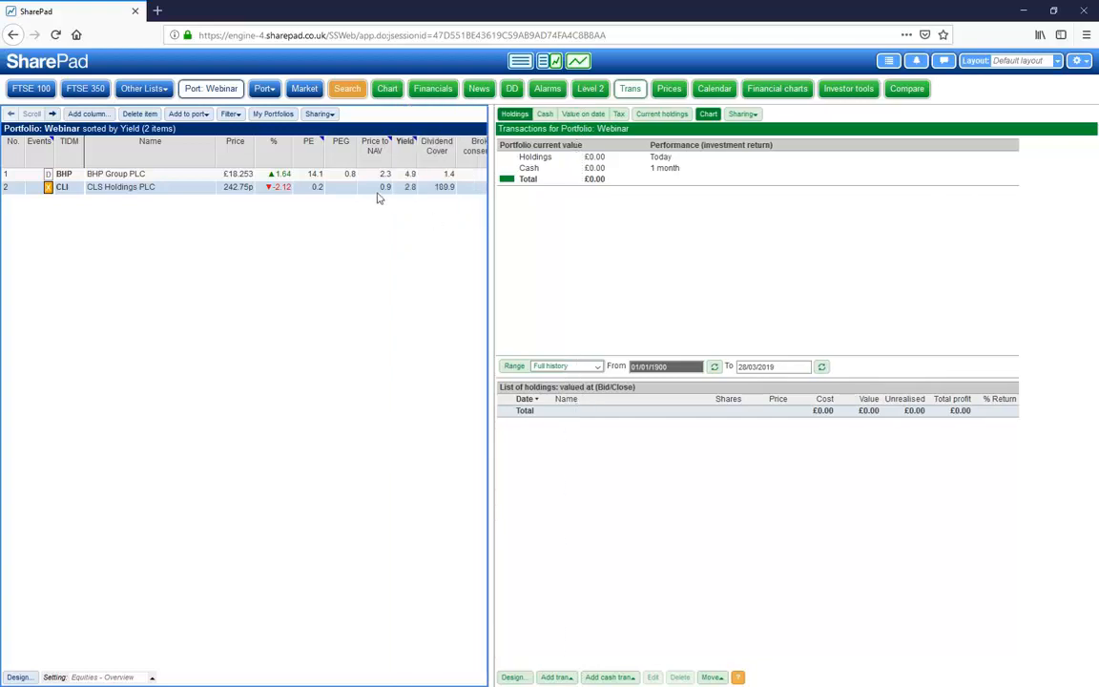
left_click(120, 177)
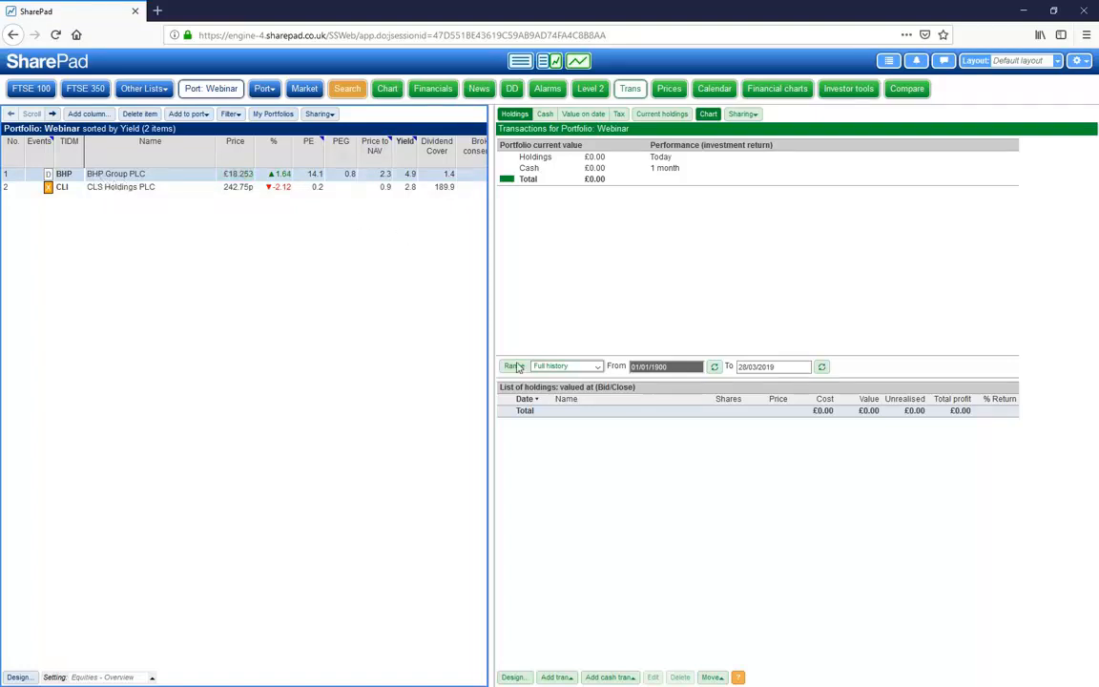
left_click(557, 677)
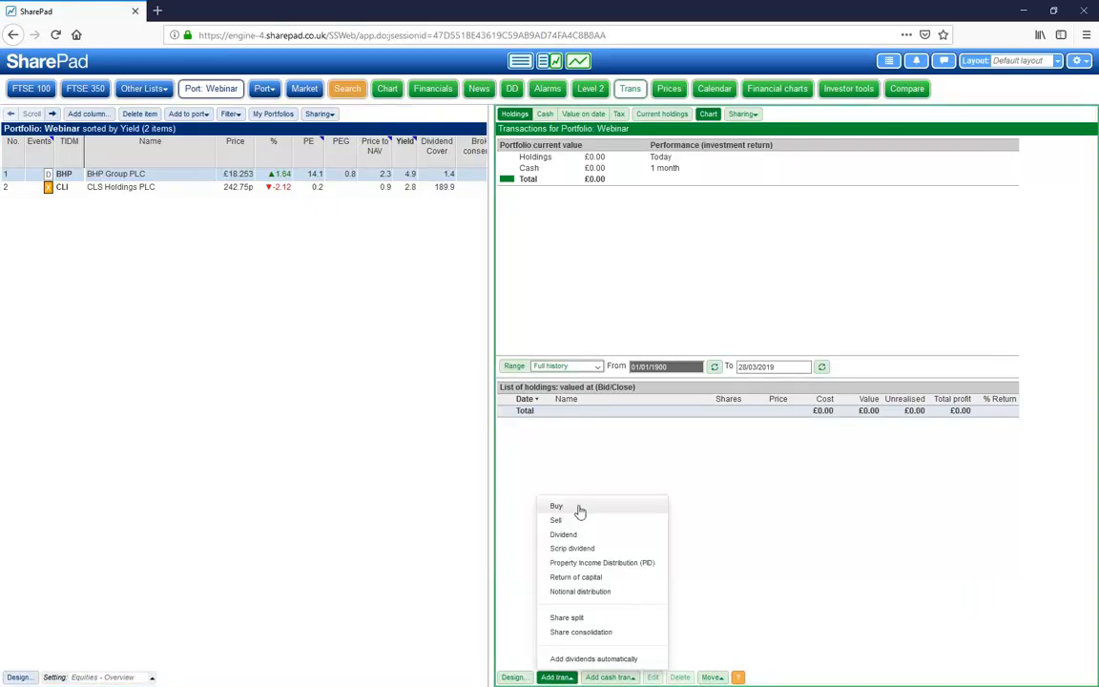
left_click(579, 512)
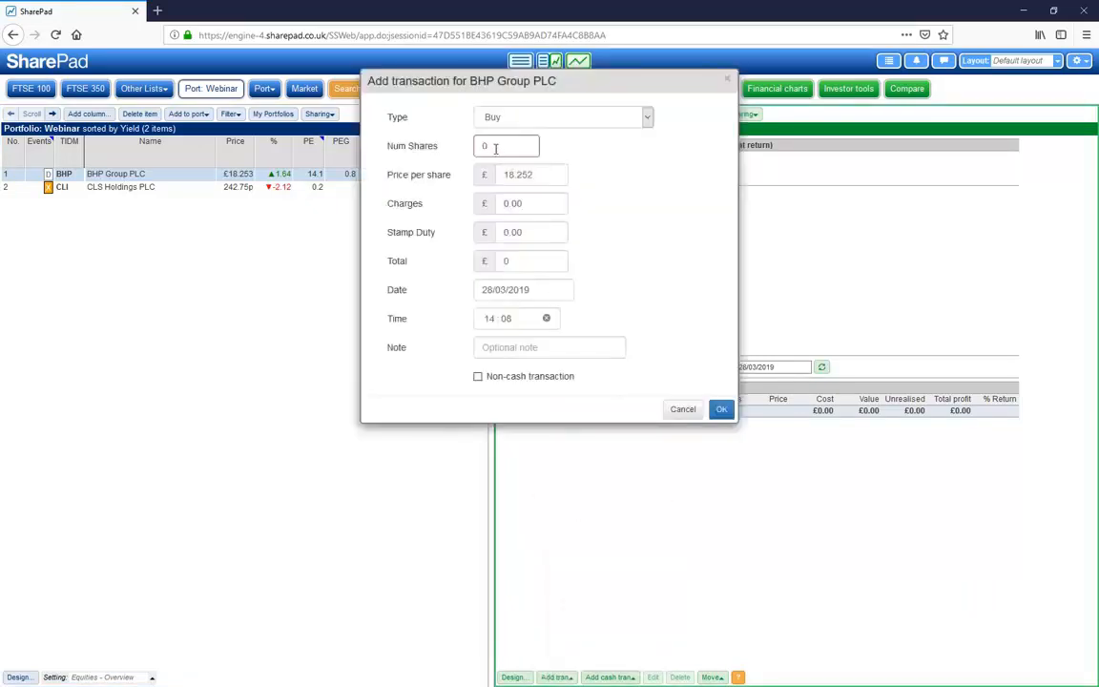
left_click_drag(505, 151, 452, 148)
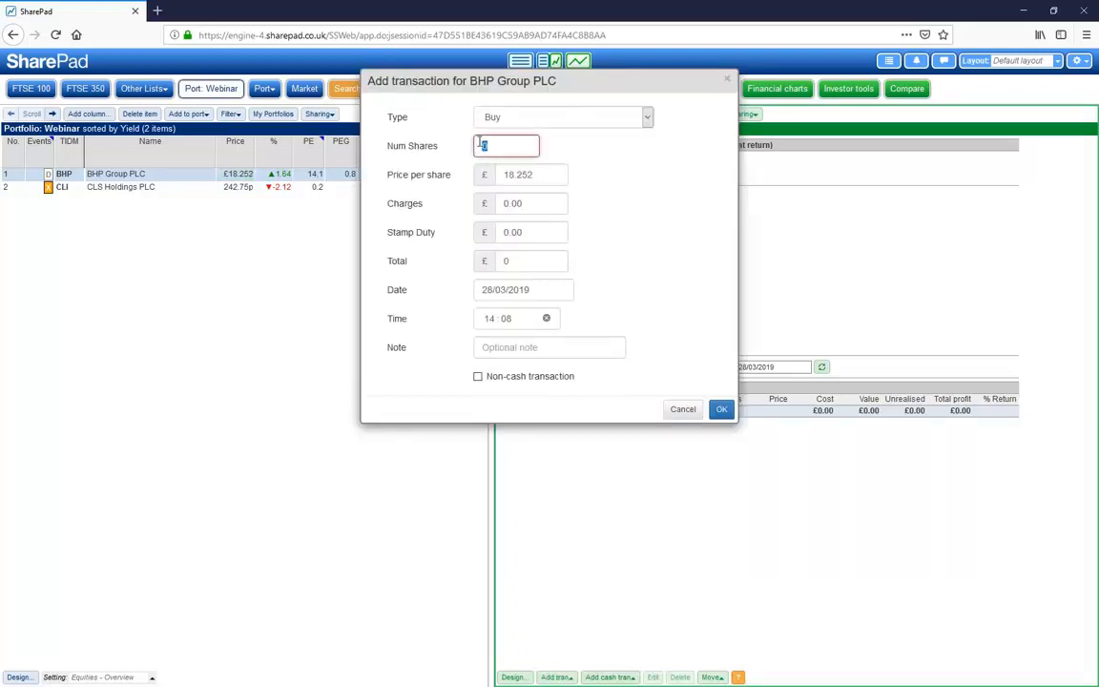
type("2500")
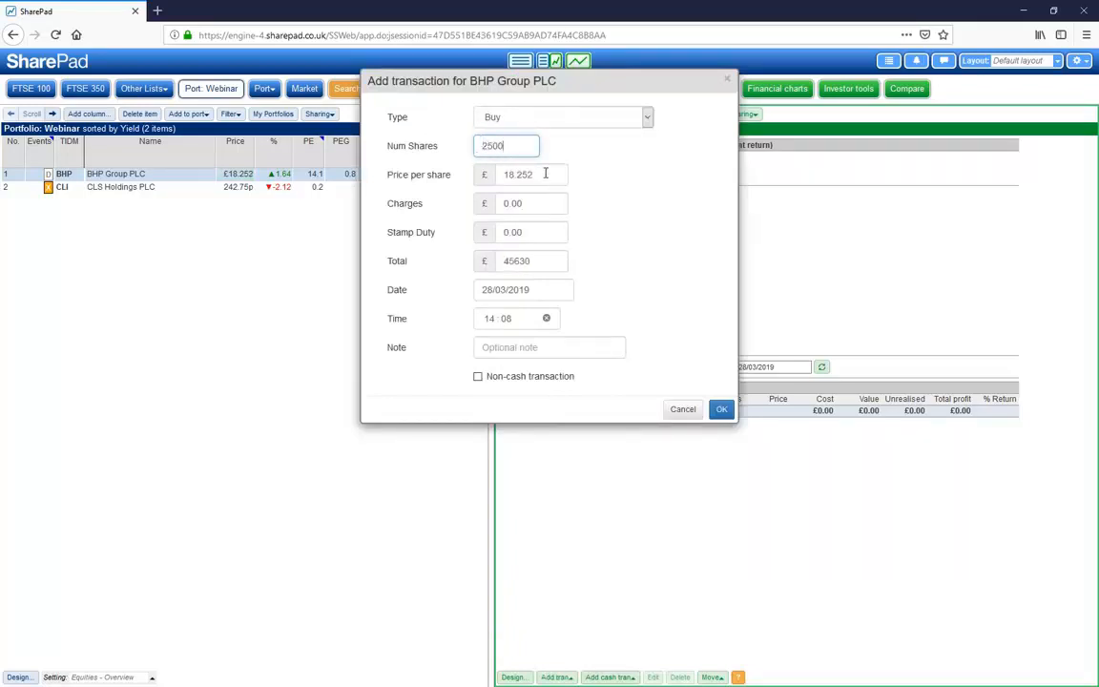
Set the BHP purchase's price per share to £11.4 and its charges to £11
left_click(546, 173)
type("11.4")
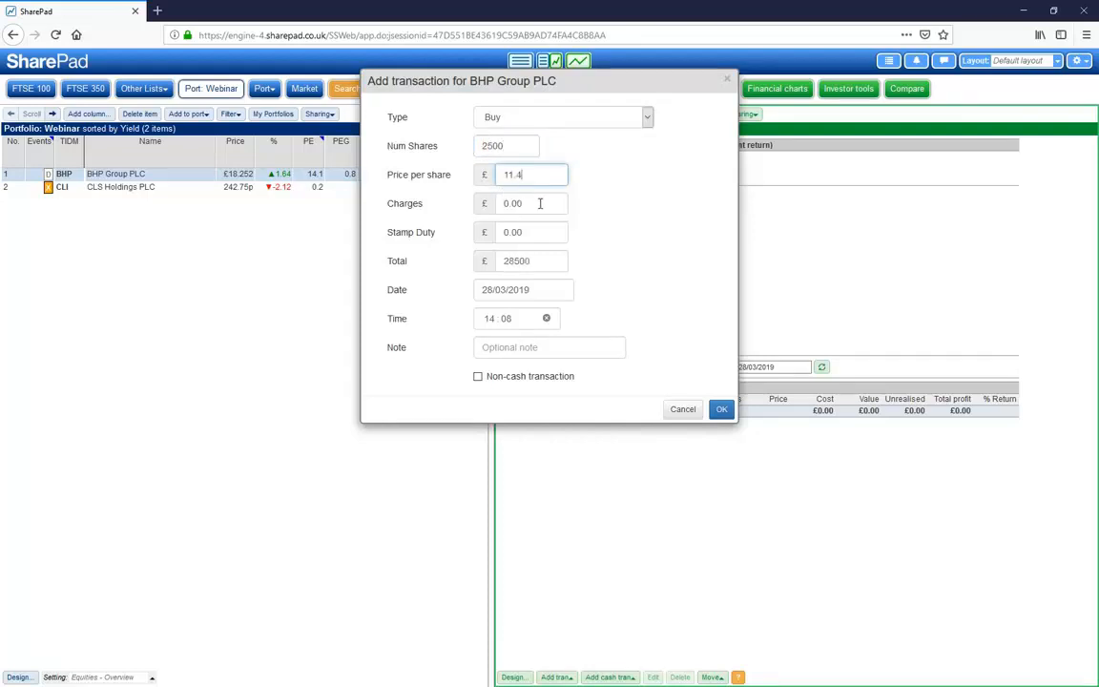
left_click(540, 203)
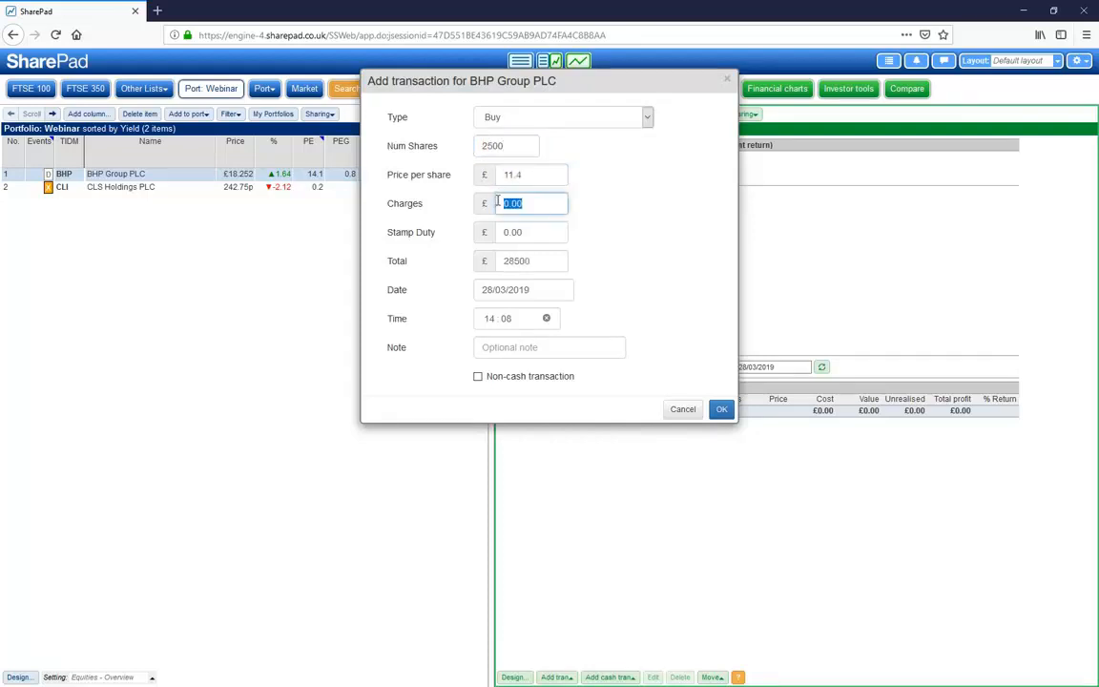
type("11")
Date the BHP purchase 12/6/17, leave the note empty and save the transaction
left_click(549, 291)
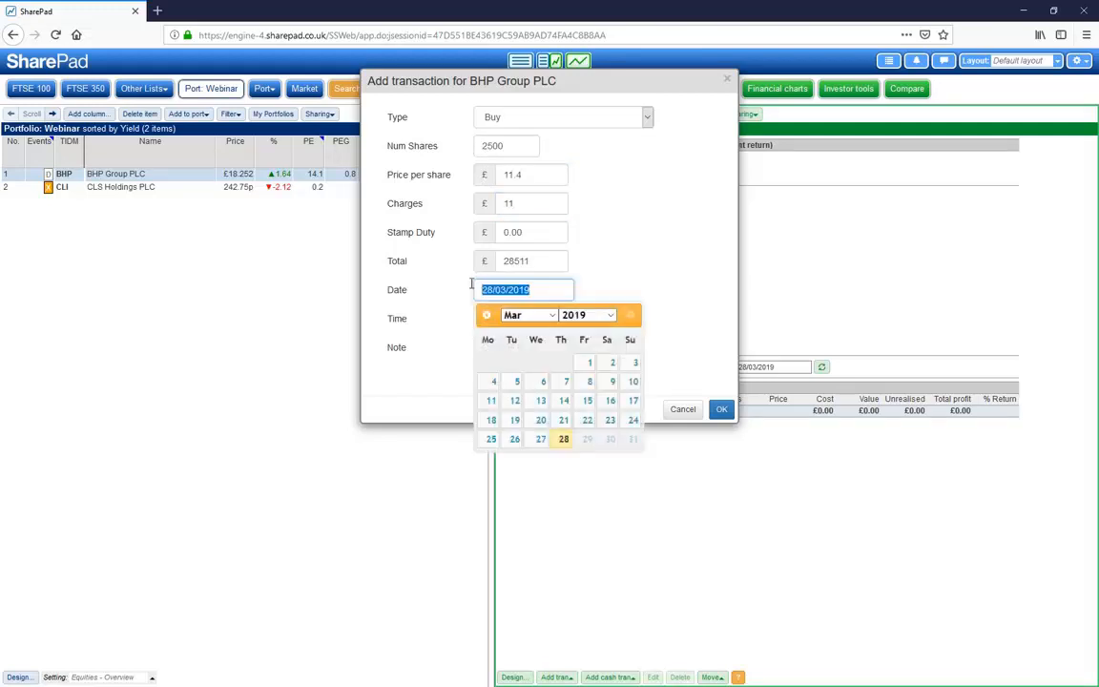
type("1")
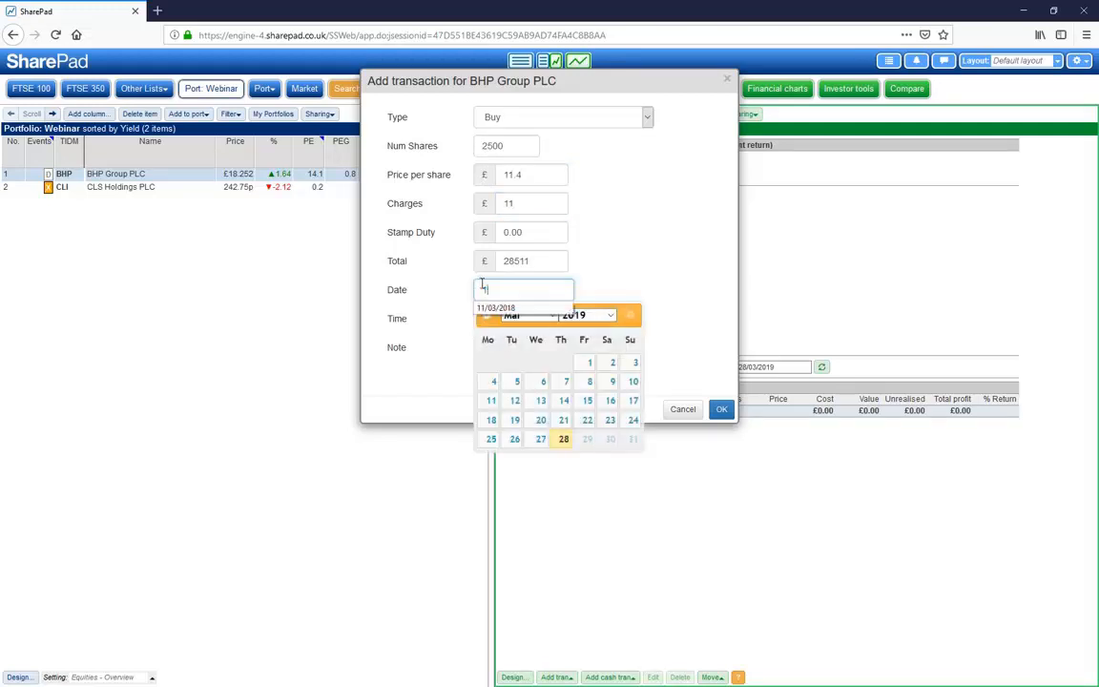
type("2/6/")
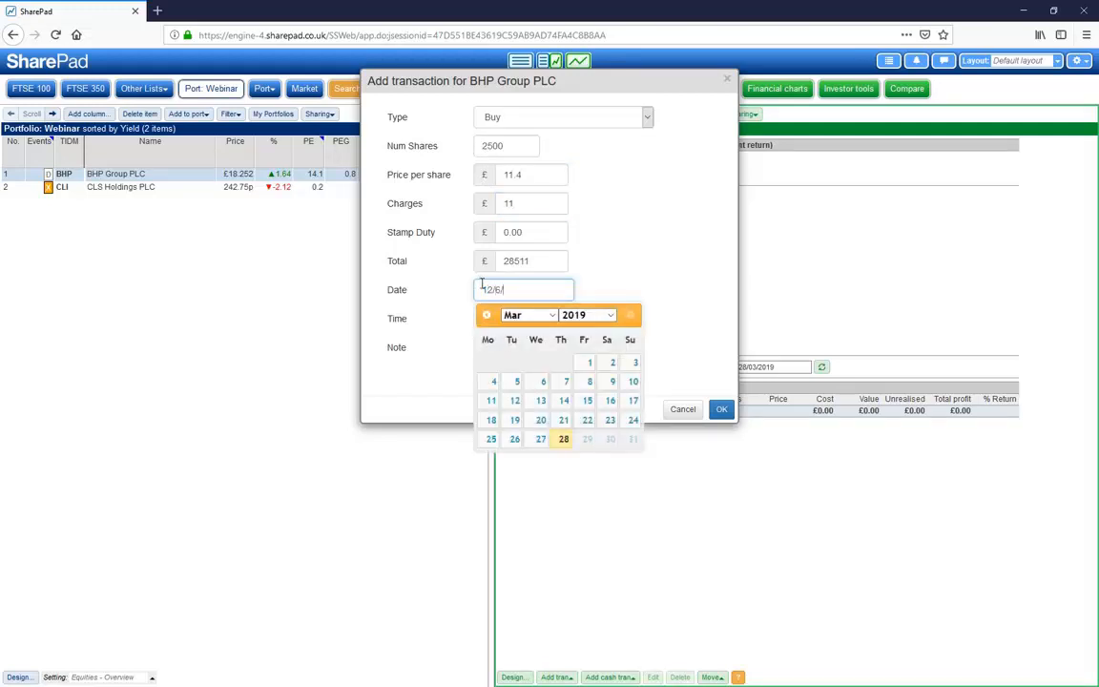
type("17")
left_click(687, 274)
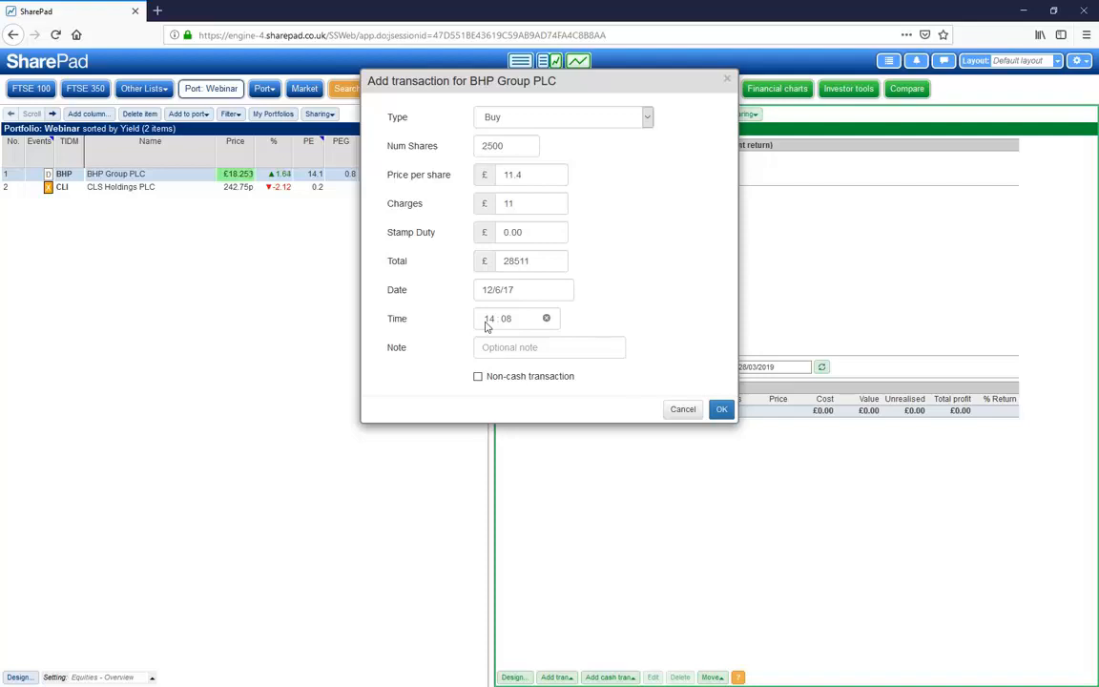
left_click(511, 346)
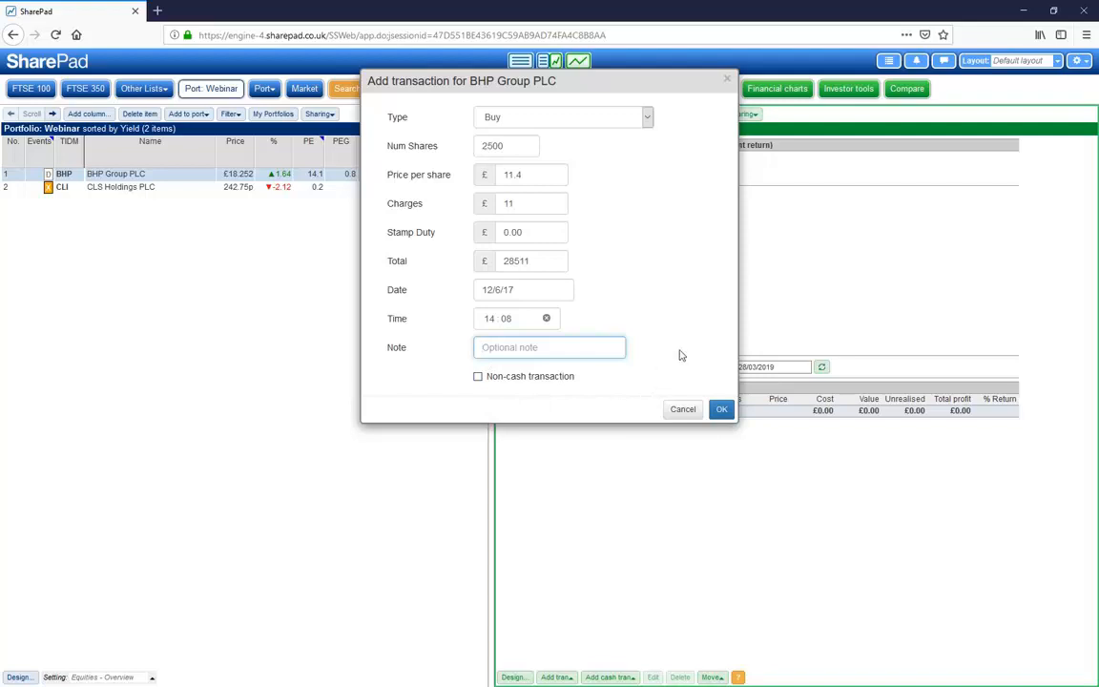
left_click(722, 411)
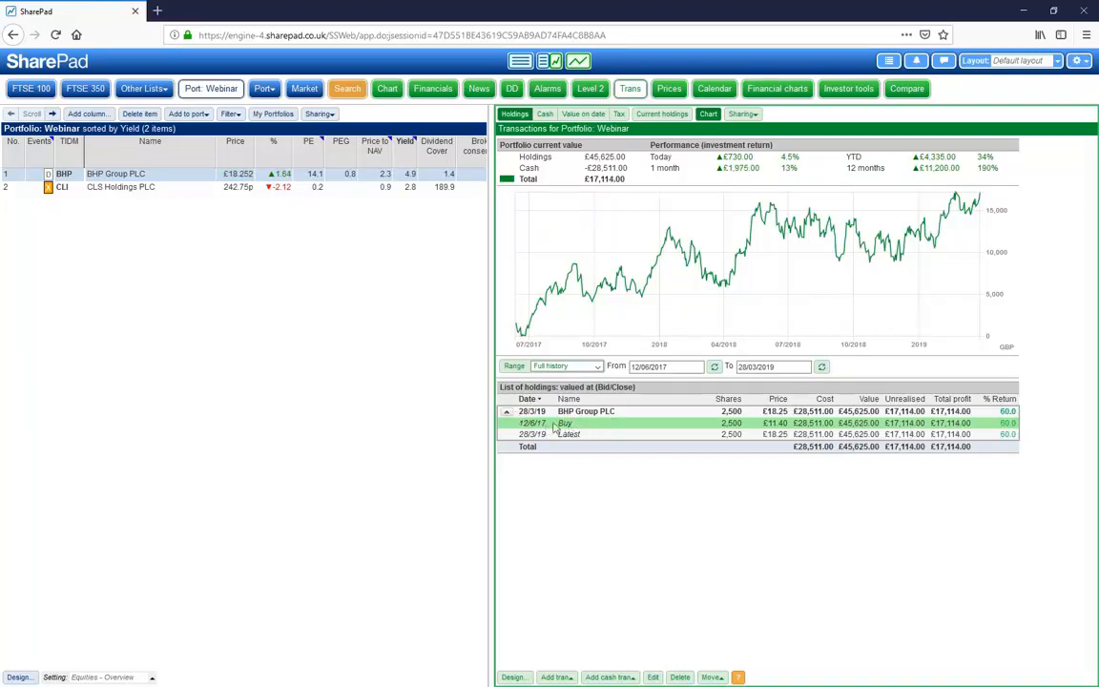
Examine the buy and latest rows of the BHP Group PLC holding, collapsing and re-expanding its transaction details
left_click(578, 412)
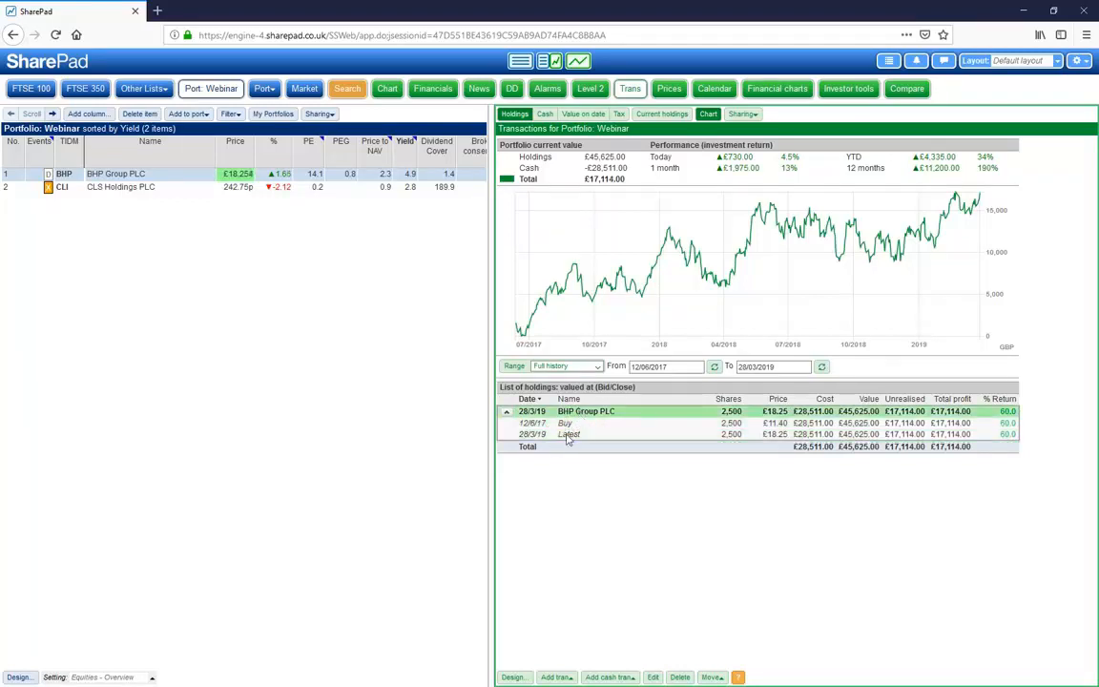
left_click(563, 425)
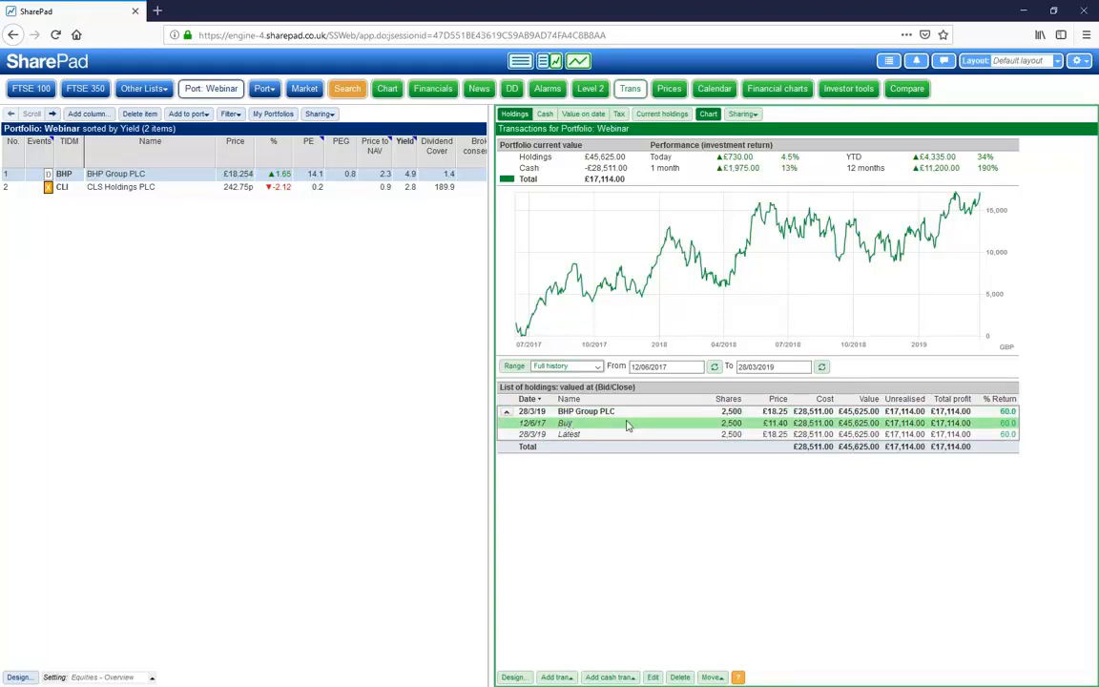
left_click(568, 434)
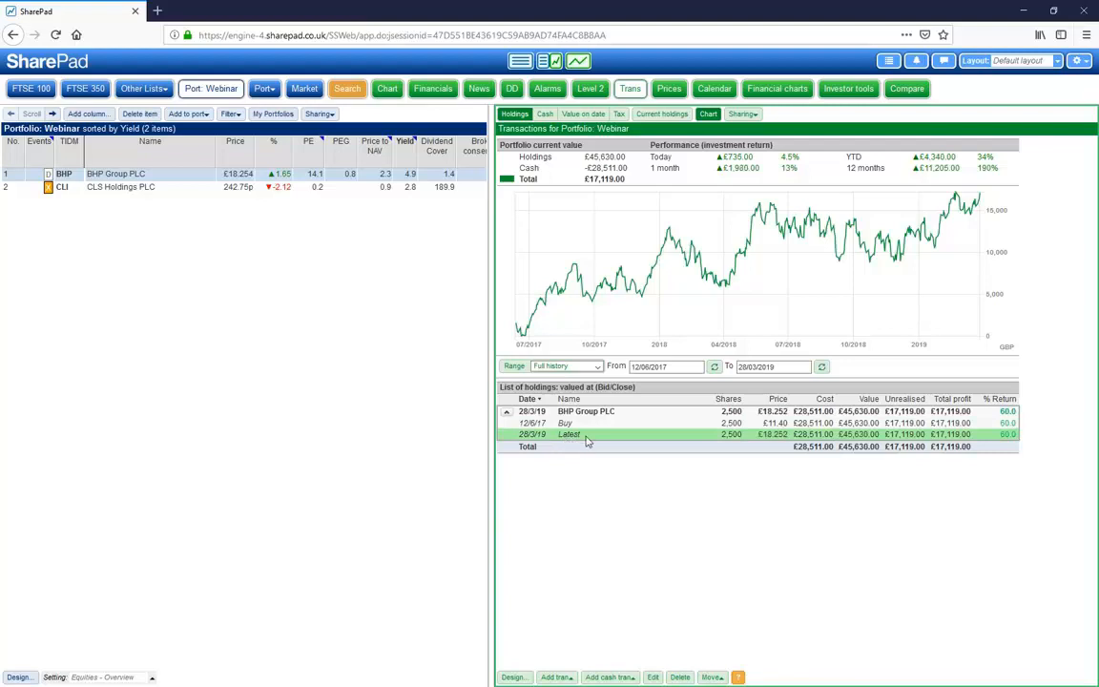
left_click(778, 422)
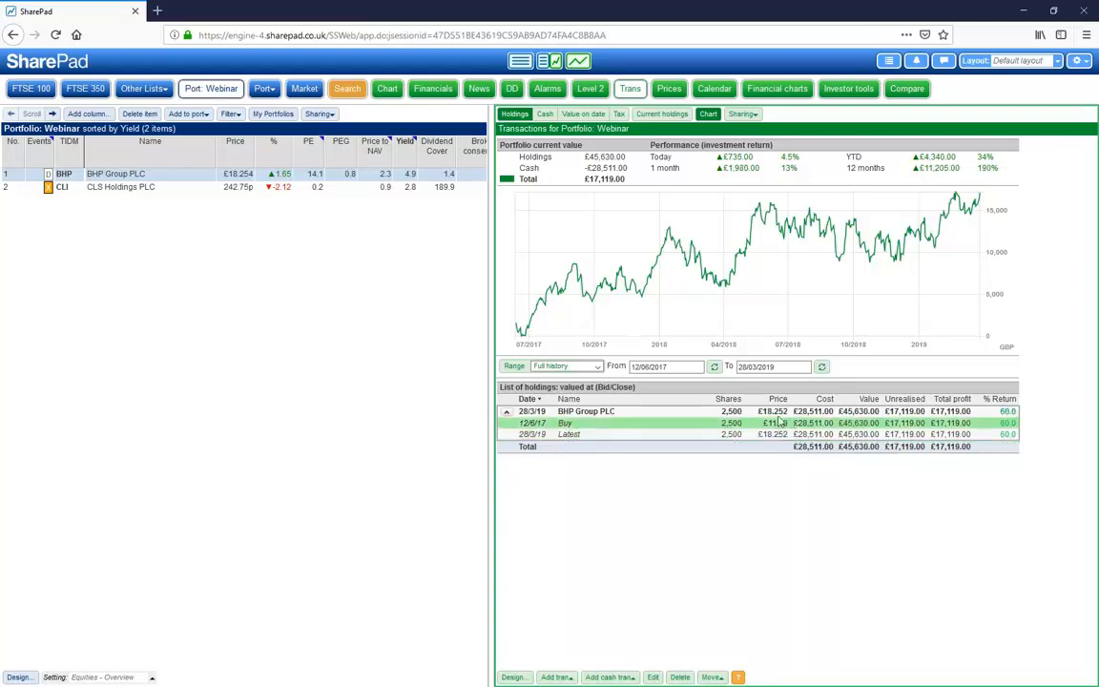
left_click(736, 435)
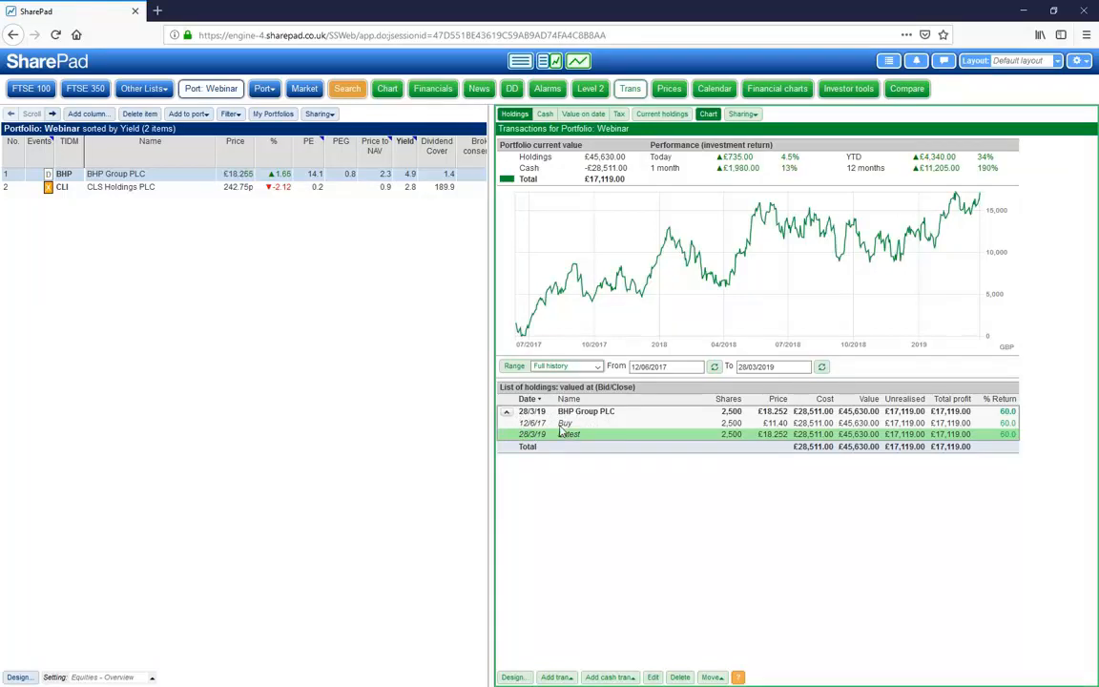
left_click(506, 414)
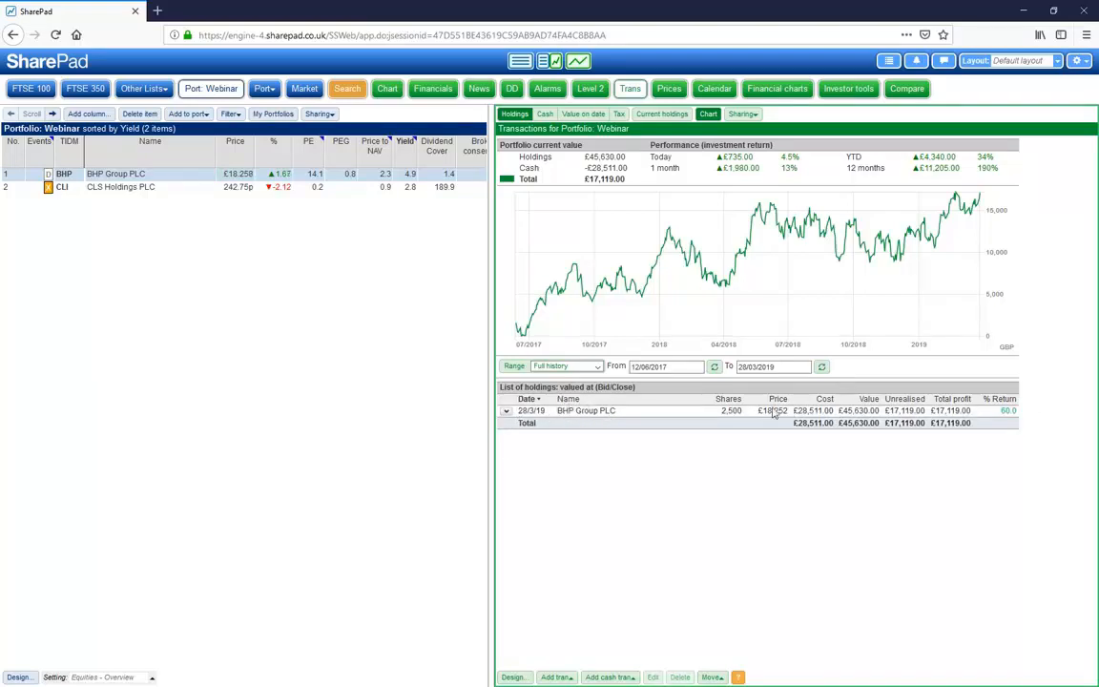
left_click(507, 411)
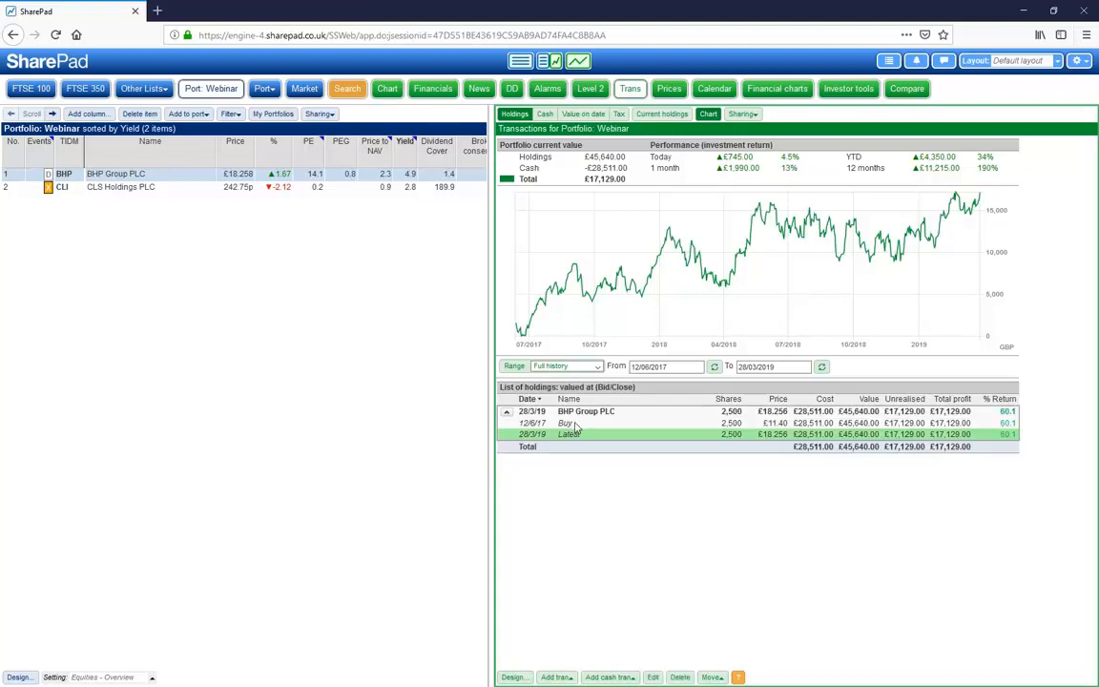
Start a Sell transaction for BHP Group PLC with 1500 shares at £14.17 per share
left_click(565, 677)
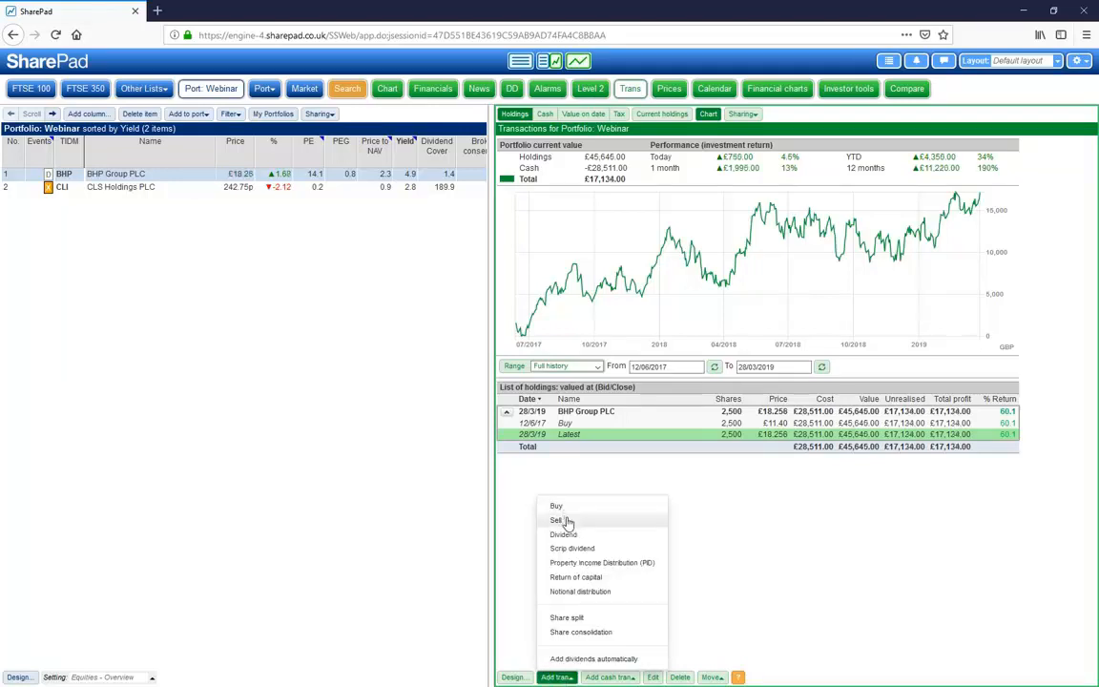
left_click(562, 520)
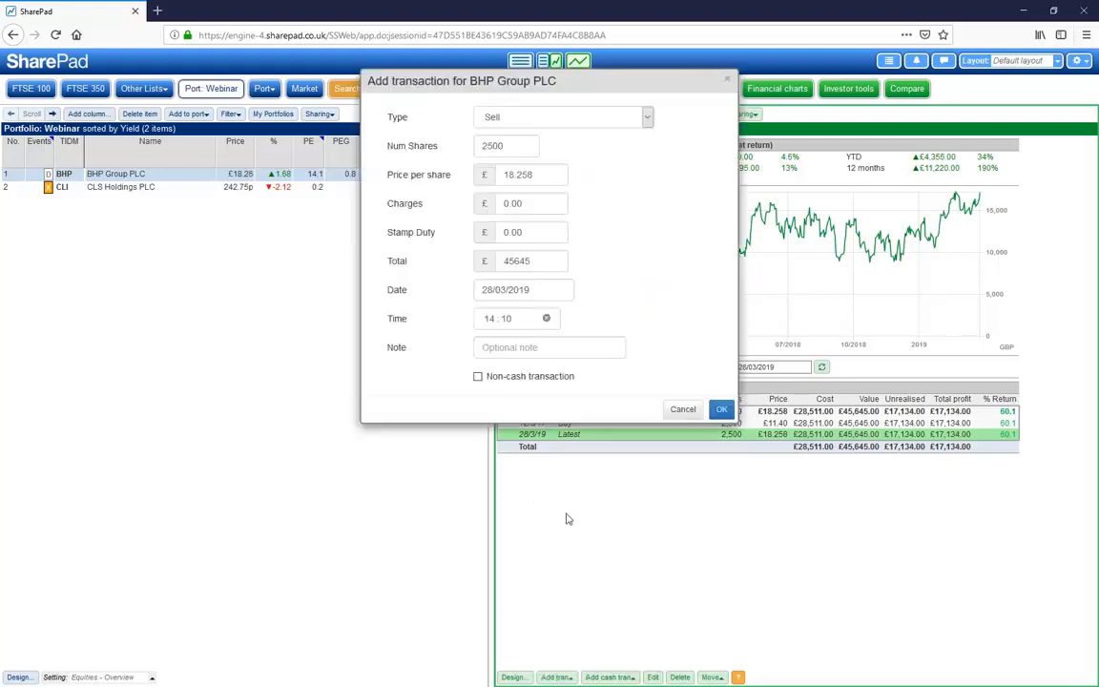
double_click(507, 145)
type("1500")
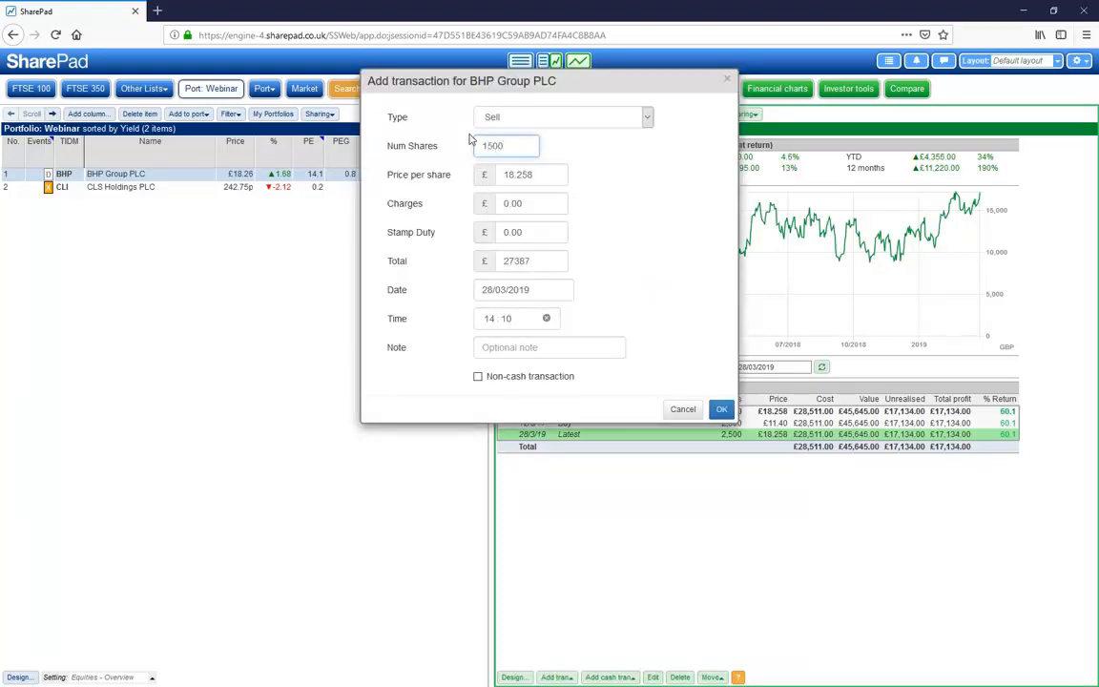
left_click_drag(549, 175, 482, 181)
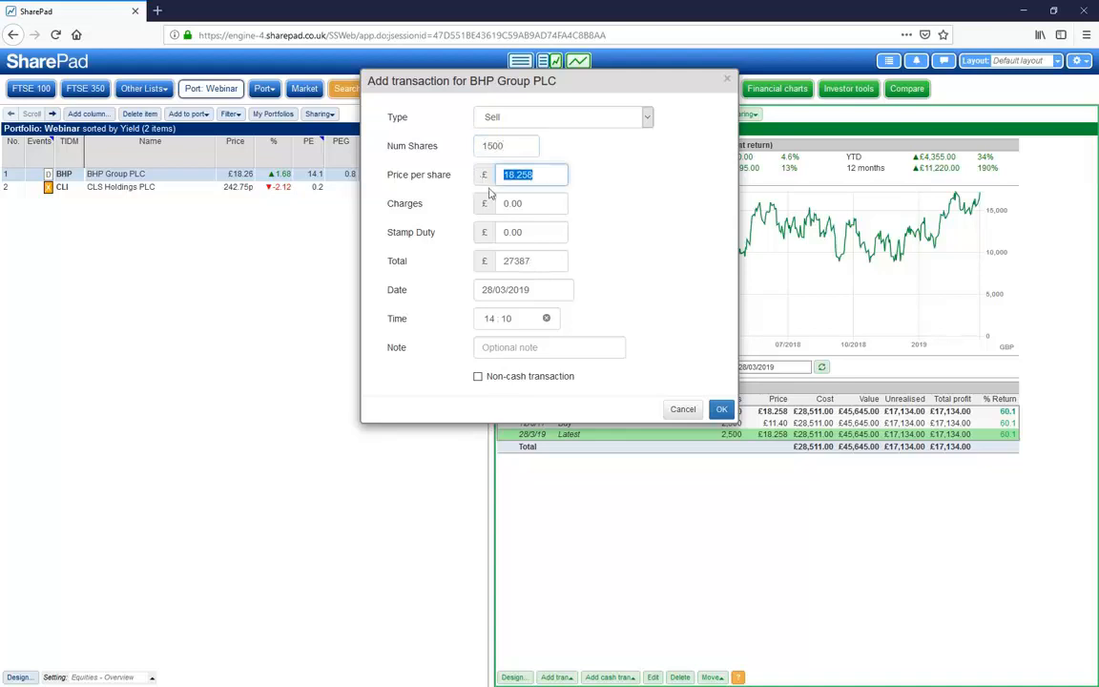
type("14.17")
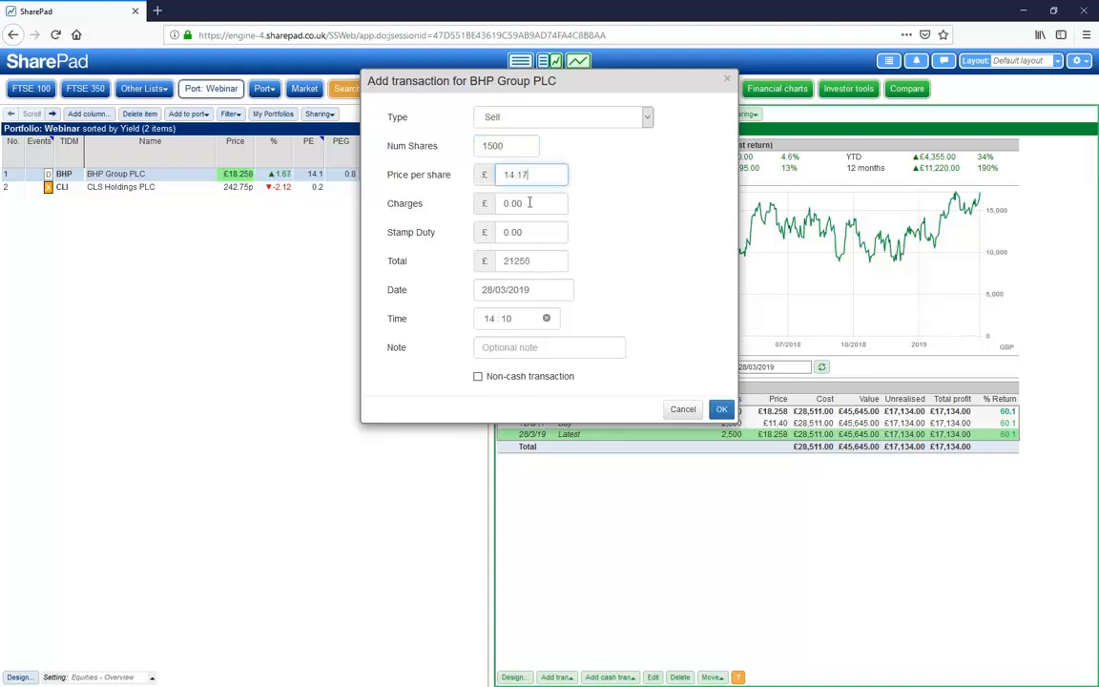
Set the BHP sale's charges to £11 and its date to 24/8/17, and save the transaction
left_click_drag(529, 202, 466, 206)
type("11")
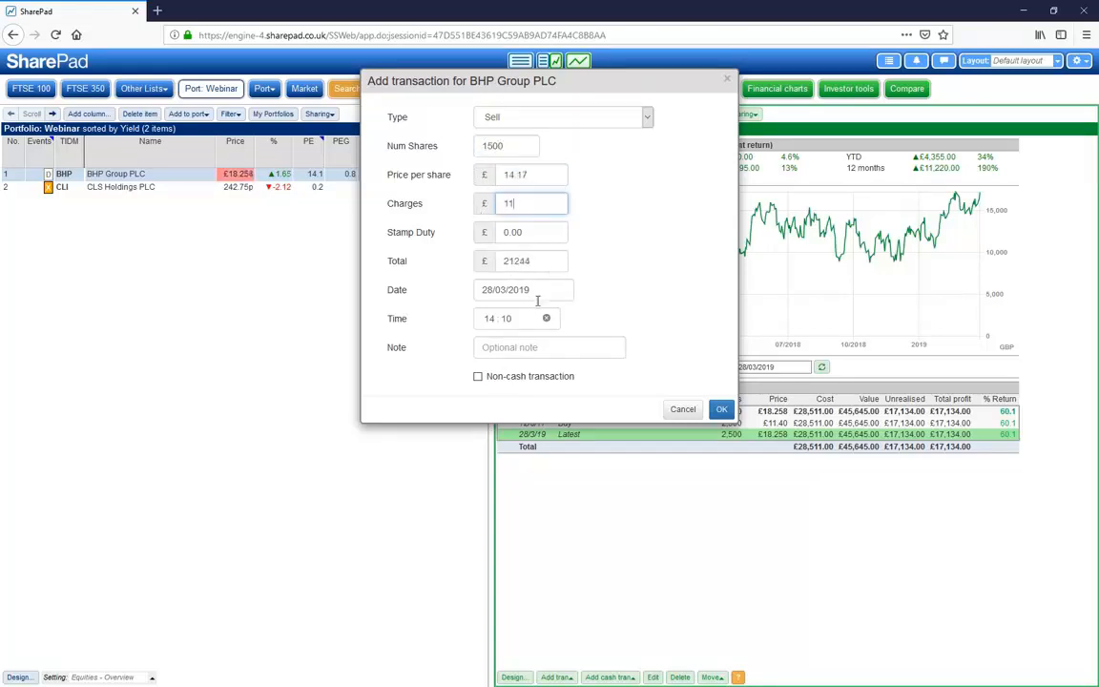
left_click_drag(534, 291, 477, 290)
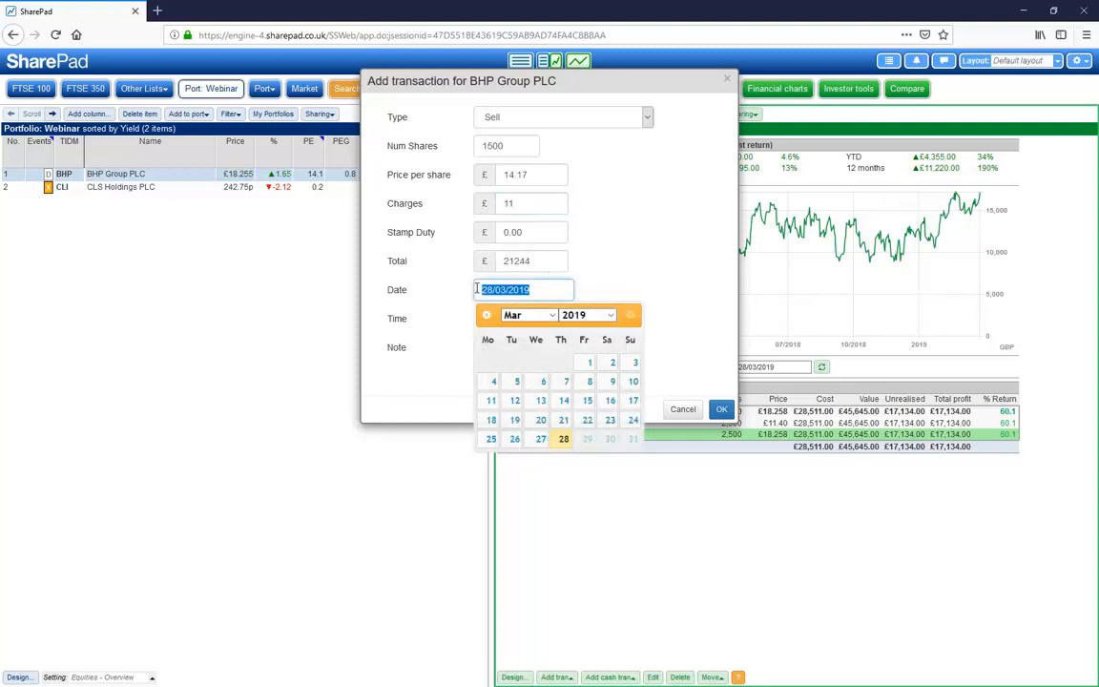
type("24/8/17")
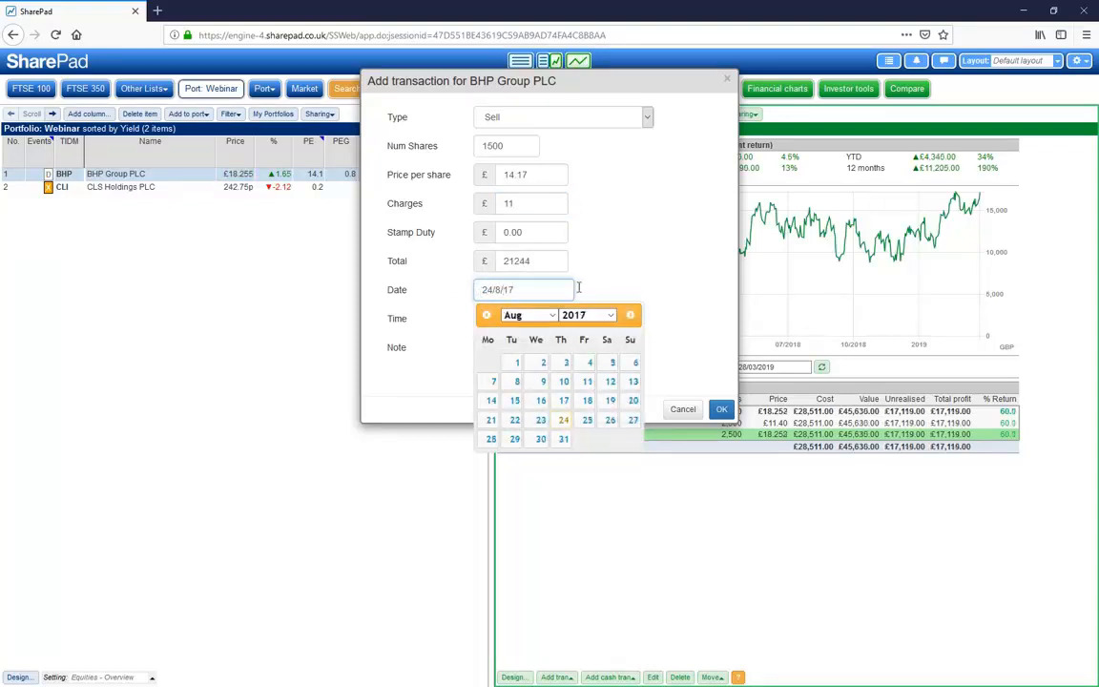
left_click(585, 245)
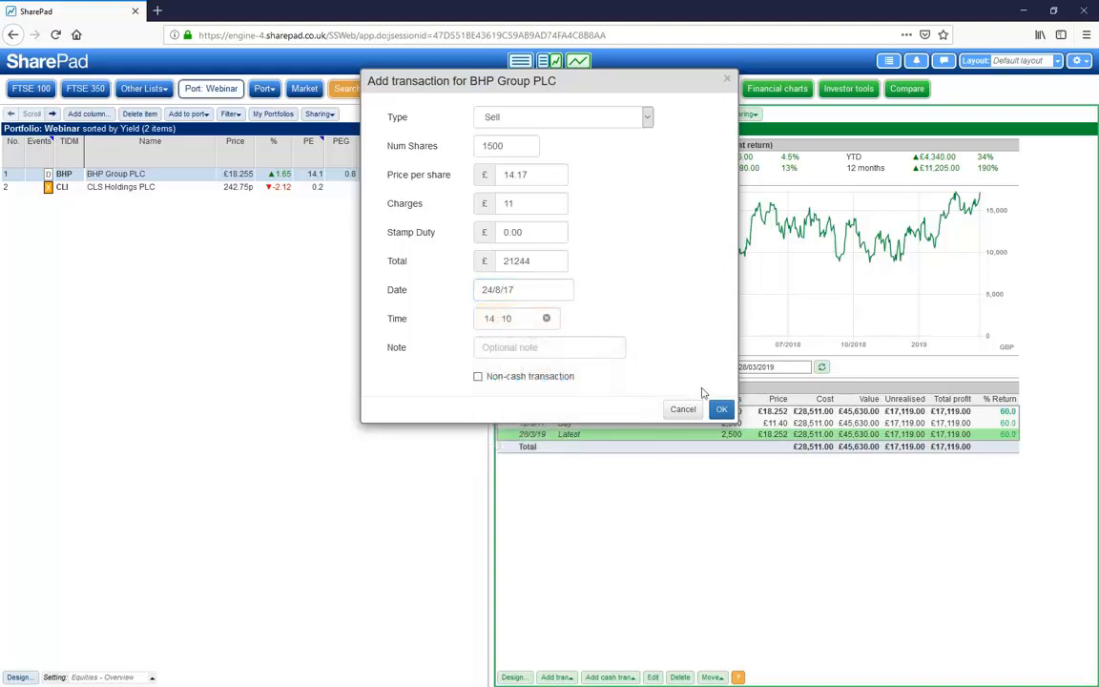
left_click(720, 408)
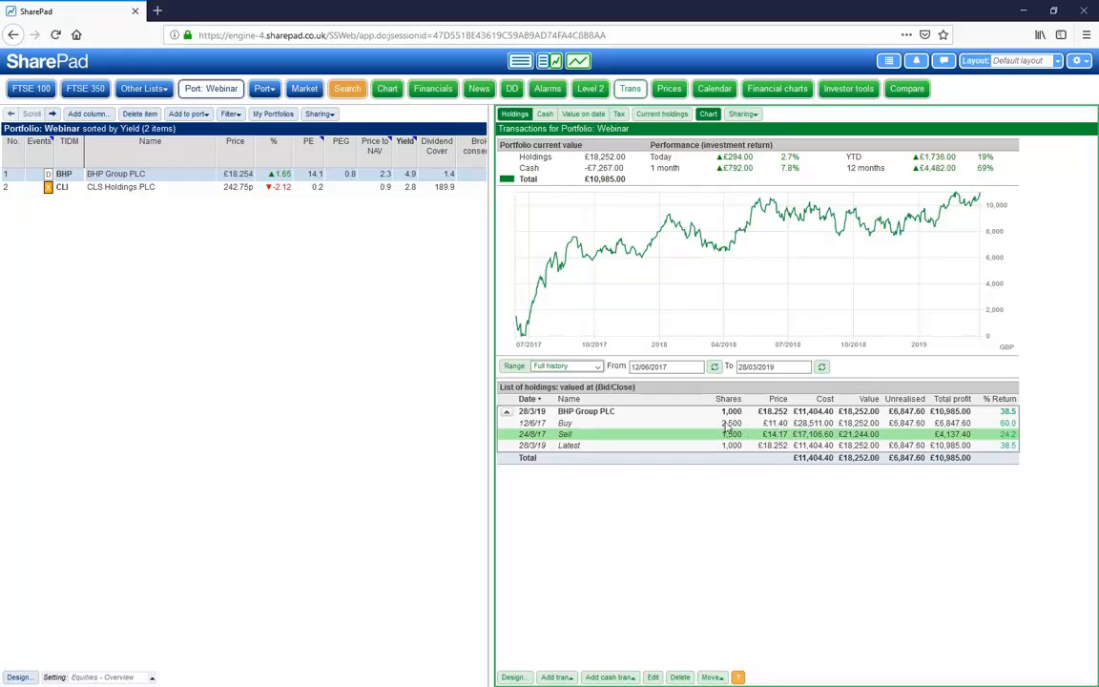
Compare the share numbers, costs and profits of the BHP buy and sell rows in the holdings list
left_click(728, 423)
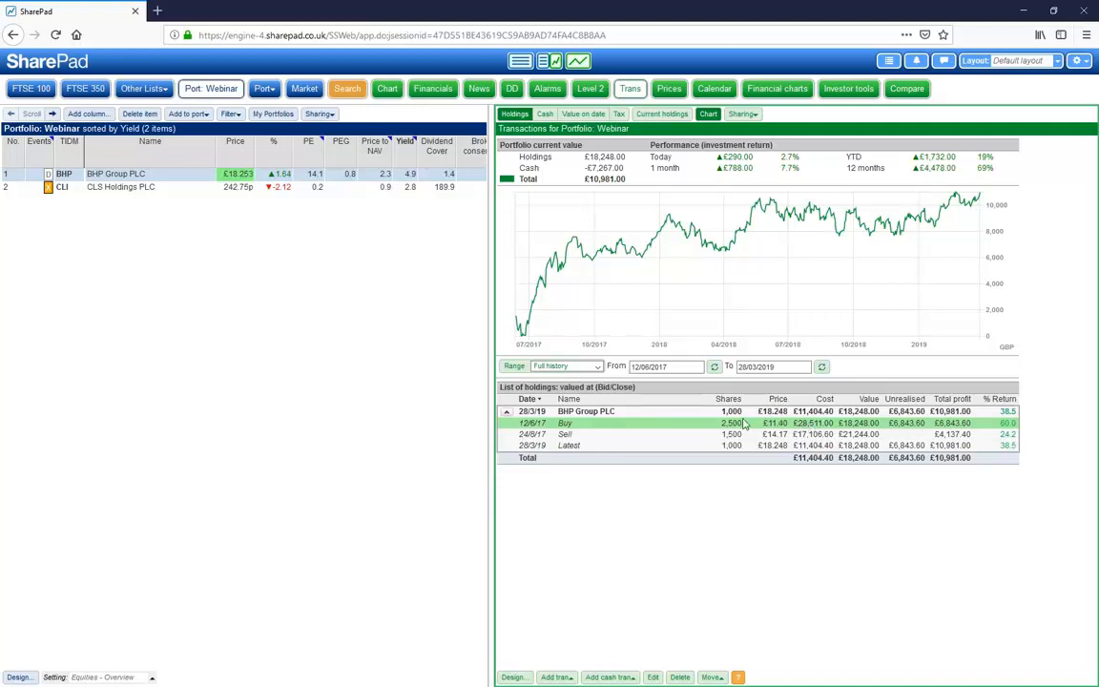
left_click(815, 437)
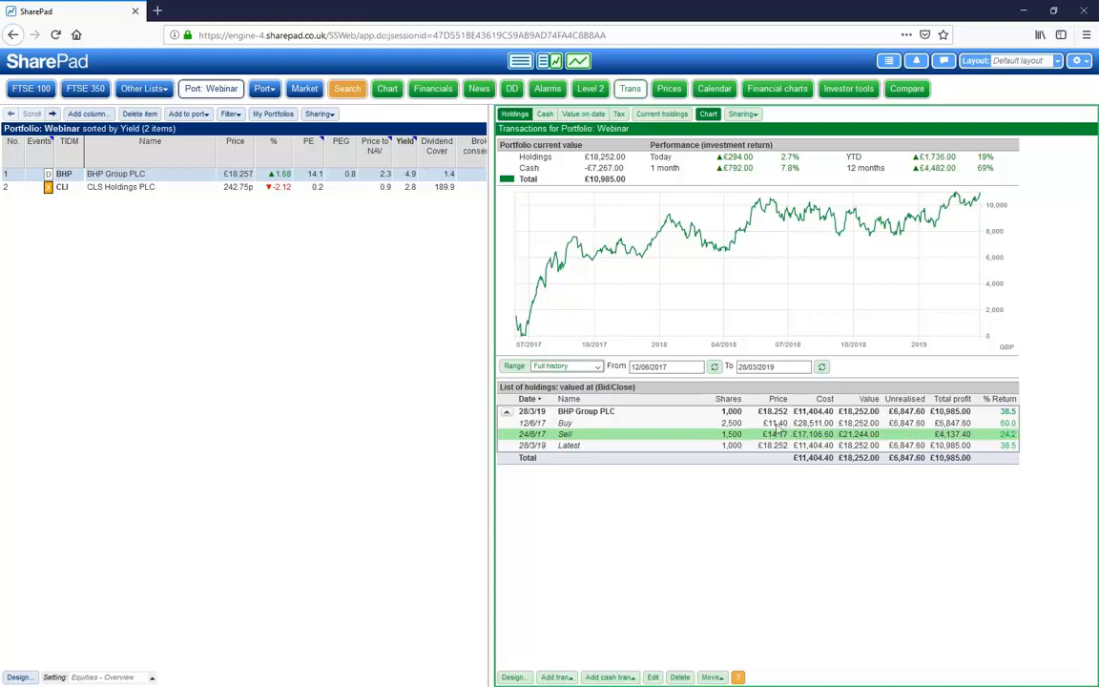
left_click(729, 425)
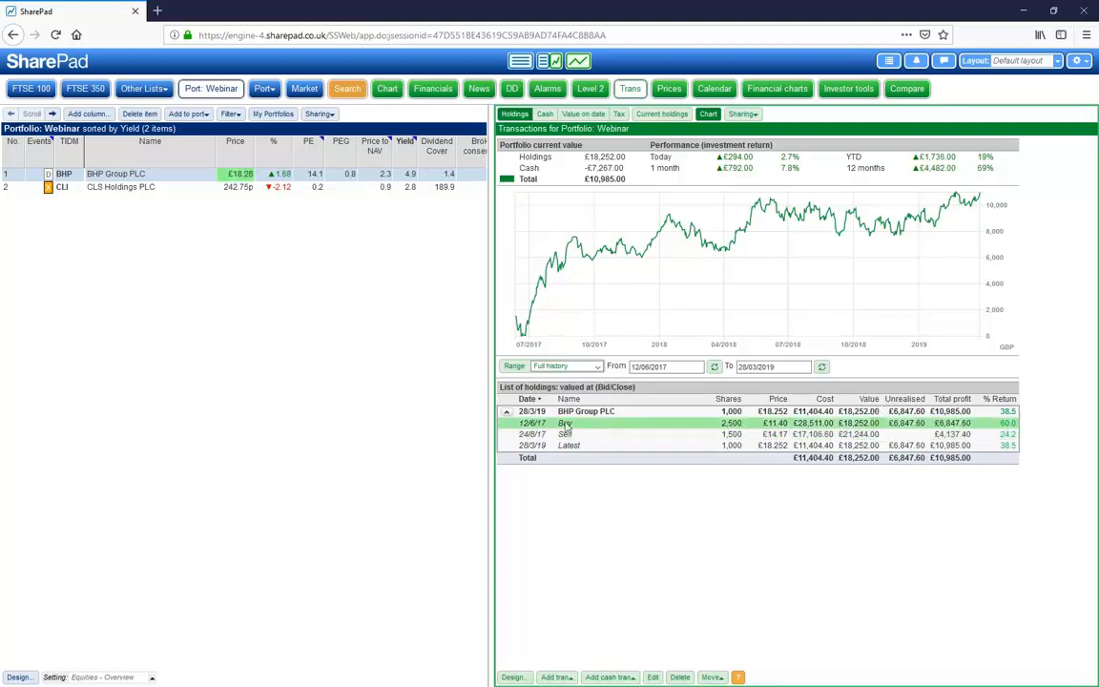
left_click(730, 435)
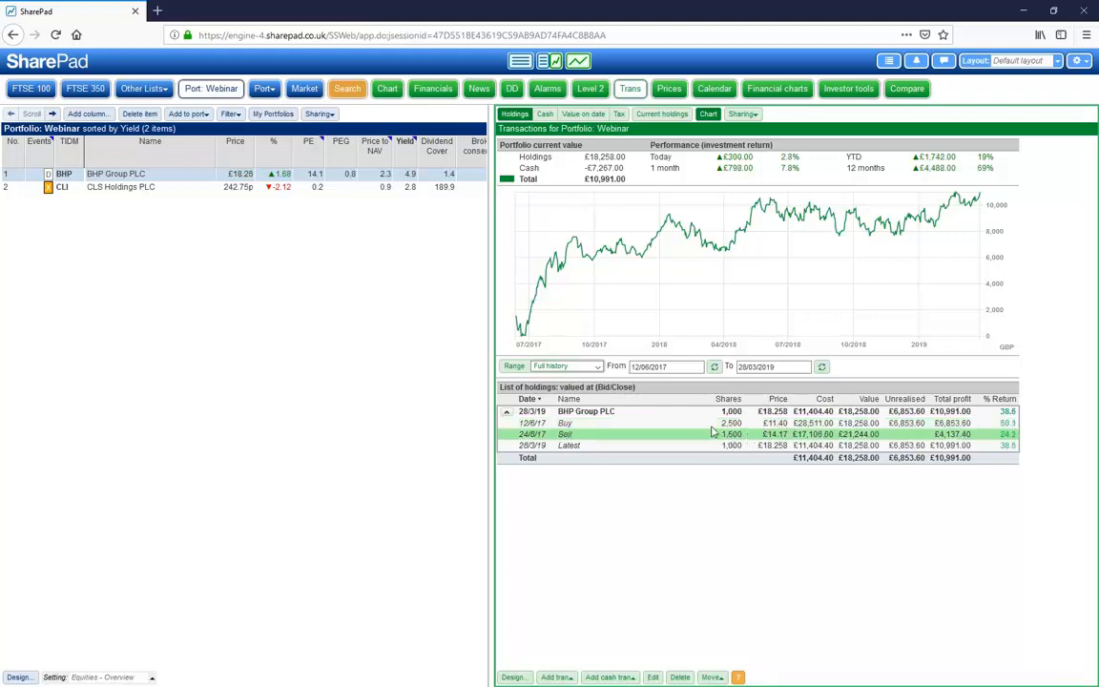
Examine the share counts, total profits and percentage returns of the BHP Group PLC buy, sell and latest rows
left_click(735, 423)
left_click(733, 429)
left_click(735, 423)
left_click(730, 435)
left_click(953, 423)
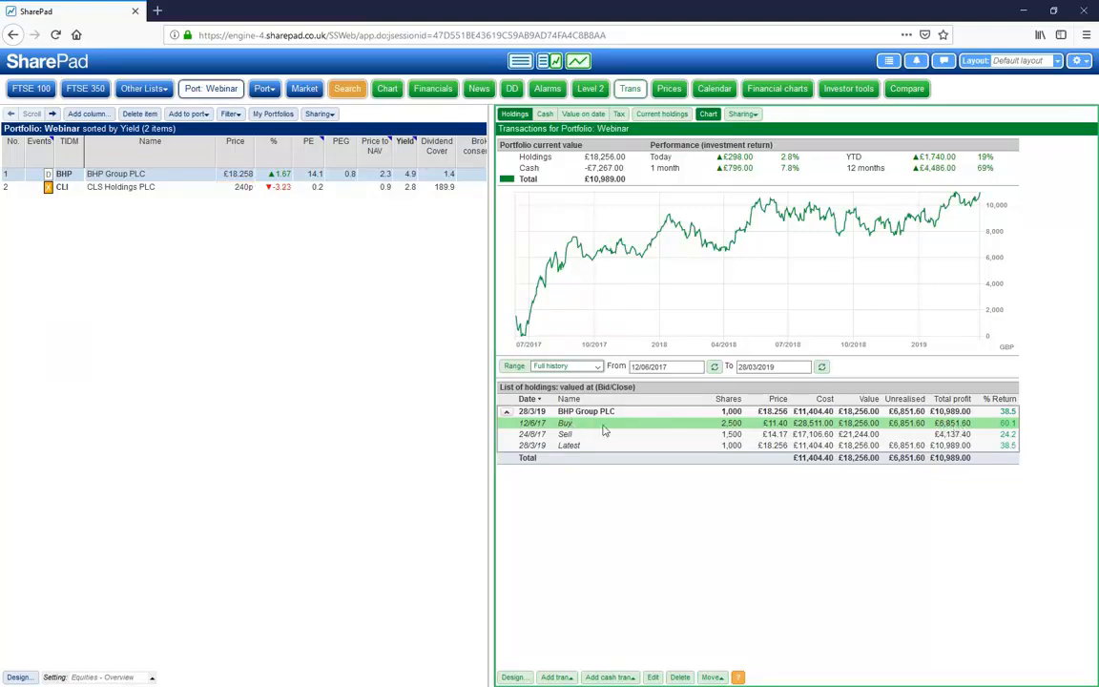
left_click(953, 447)
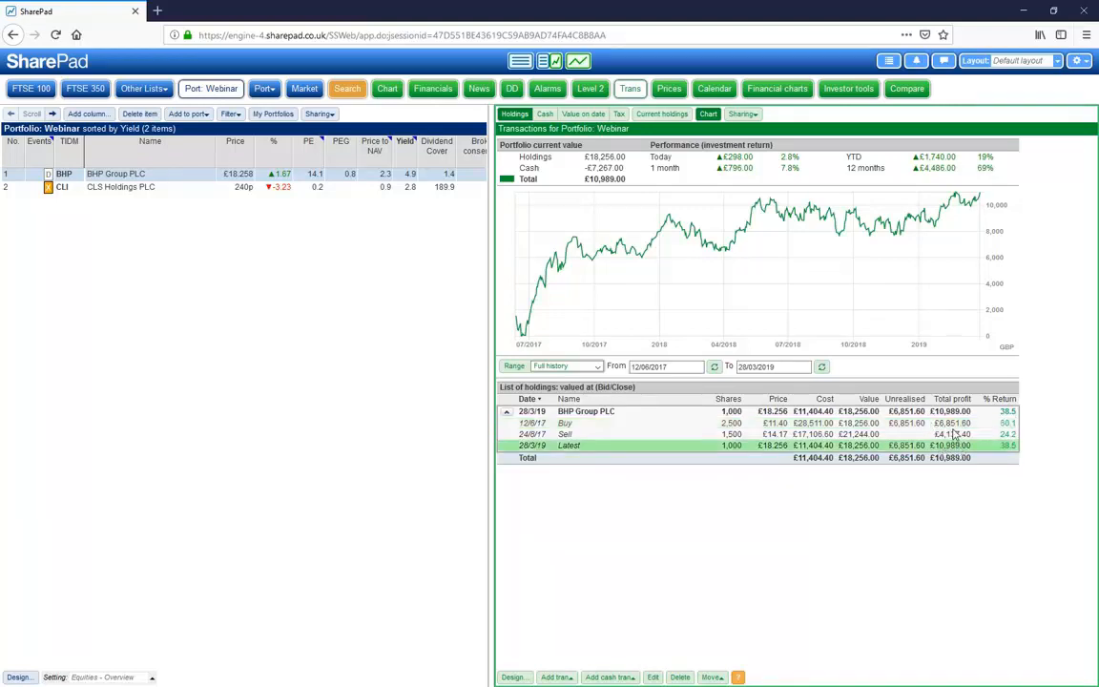
left_click(955, 424)
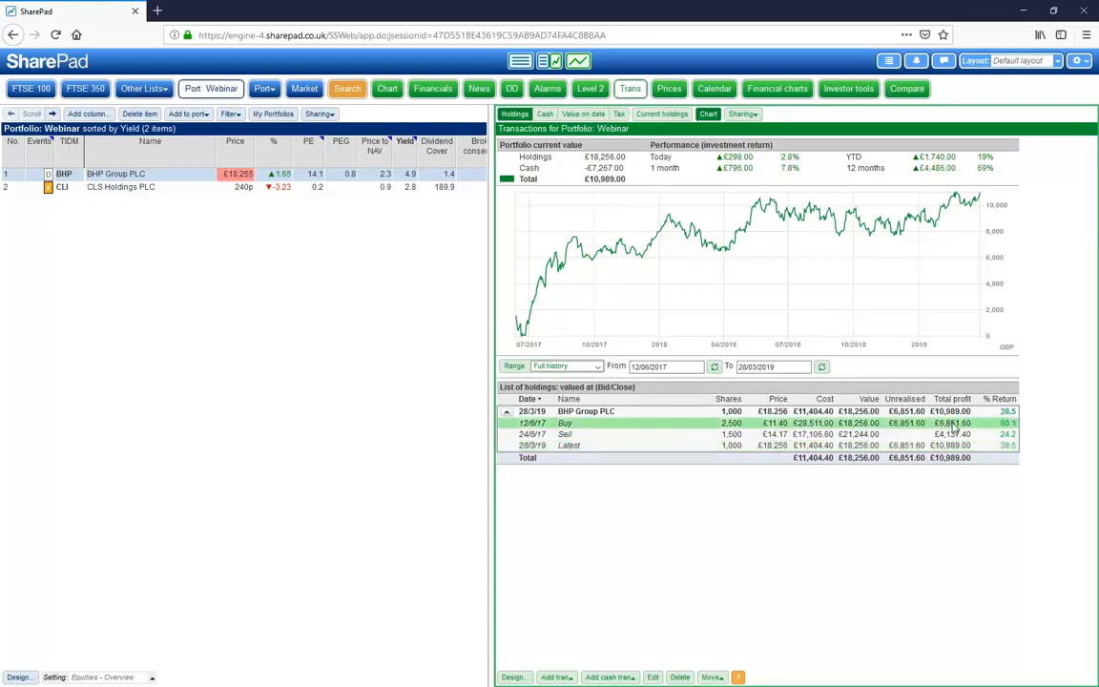
left_click(951, 435)
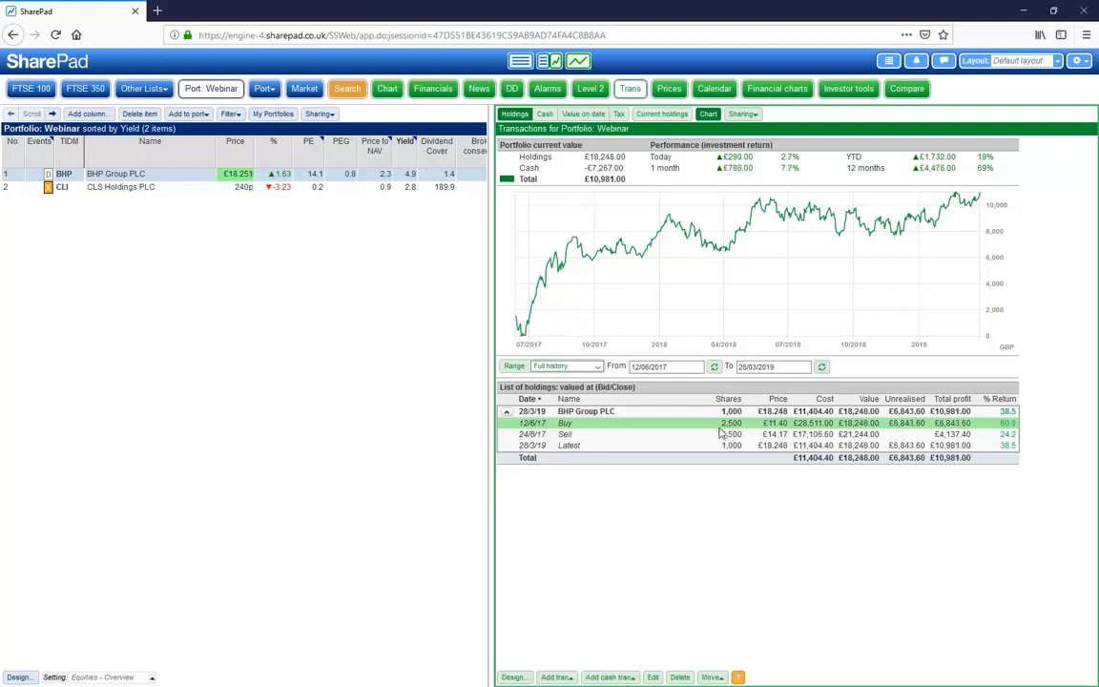
left_click(1012, 435)
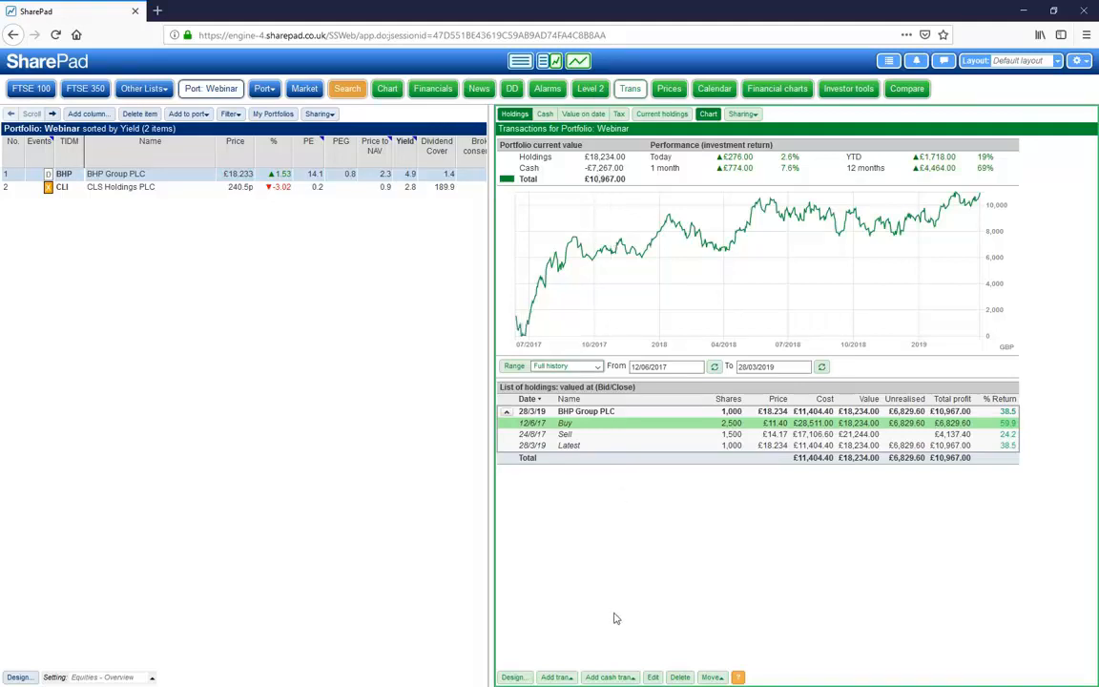
Record a cash credit of £100000 dated 26/3/16 in the Webinar portfolio
left_click(607, 677)
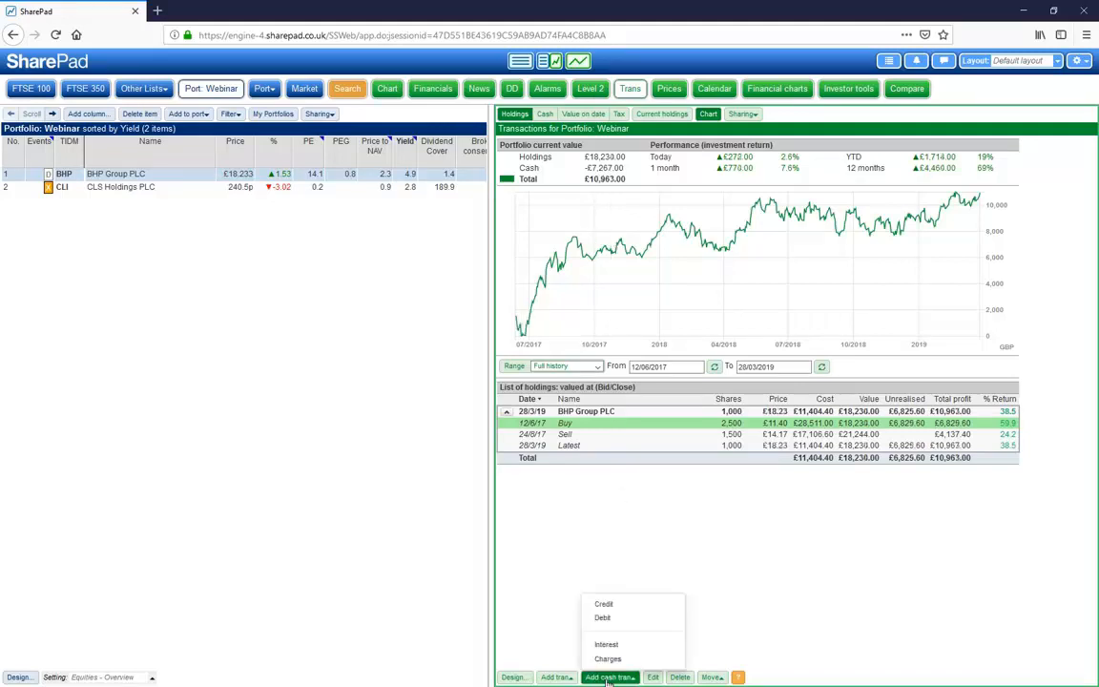
left_click(621, 612)
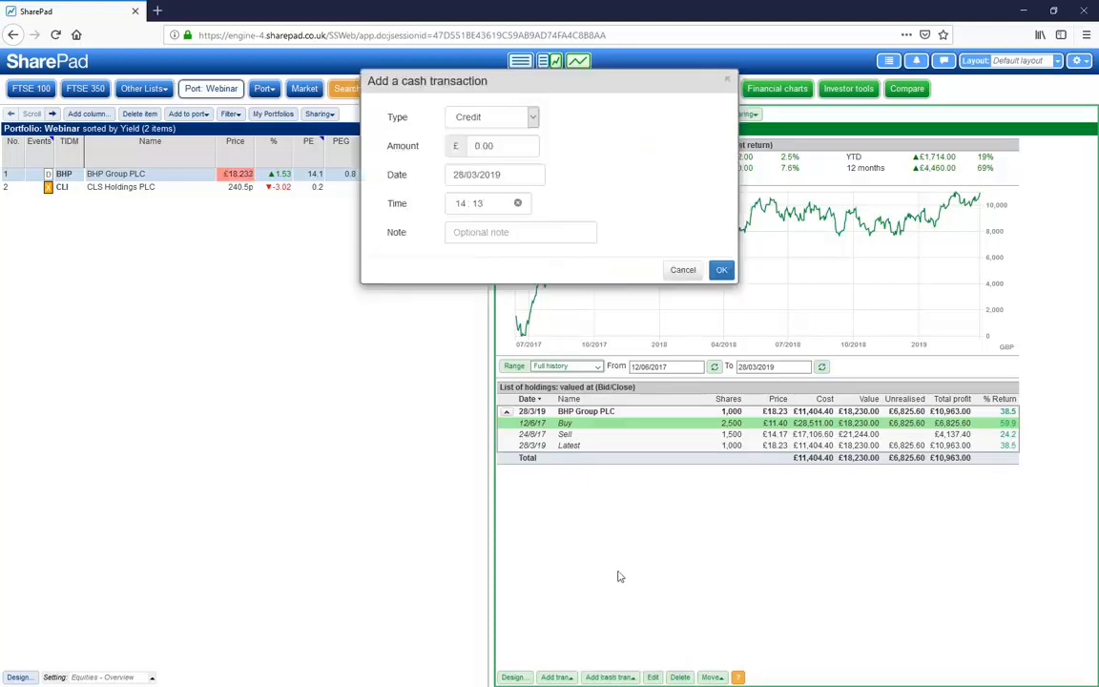
left_click(463, 143)
type("100000")
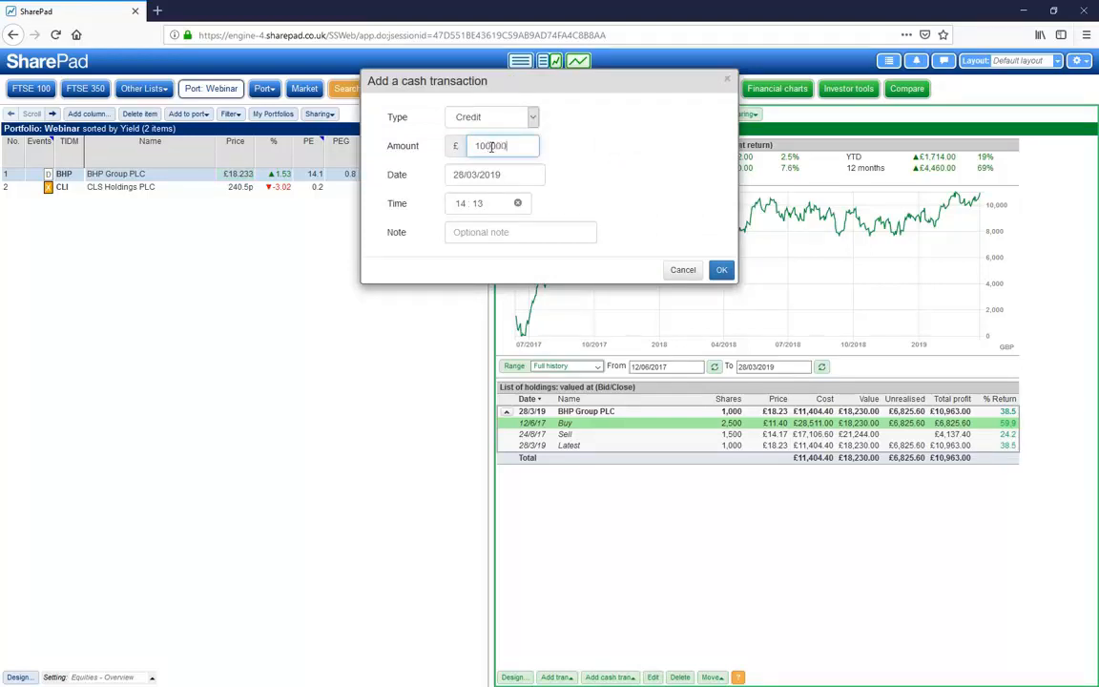
left_click(509, 176)
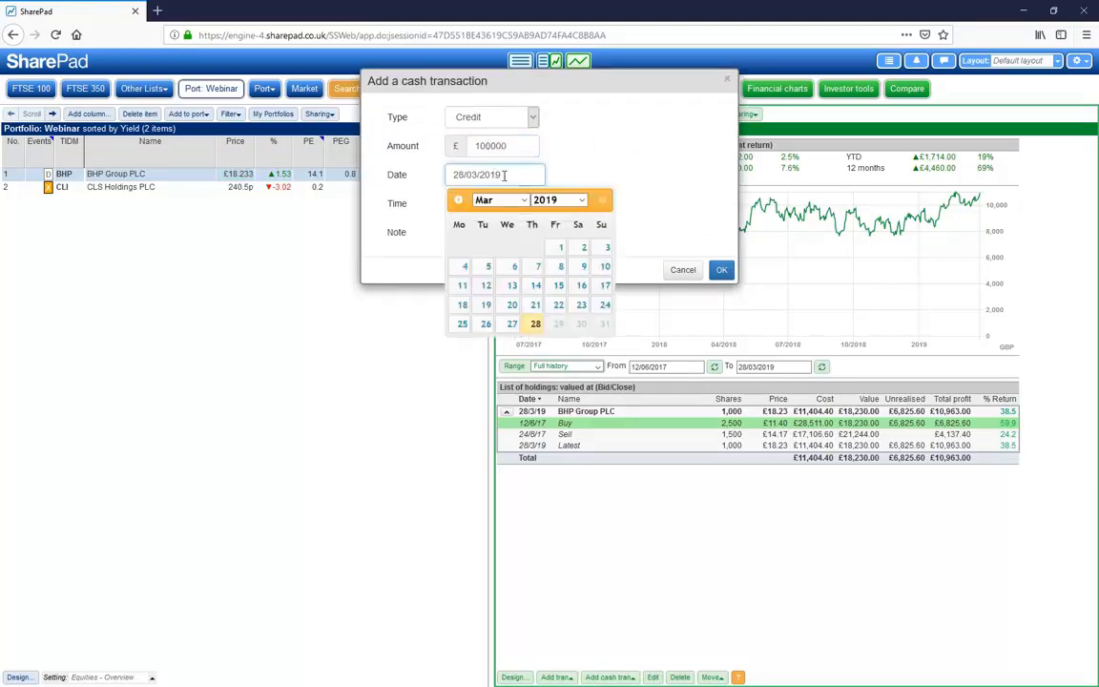
left_click_drag(509, 175, 448, 177)
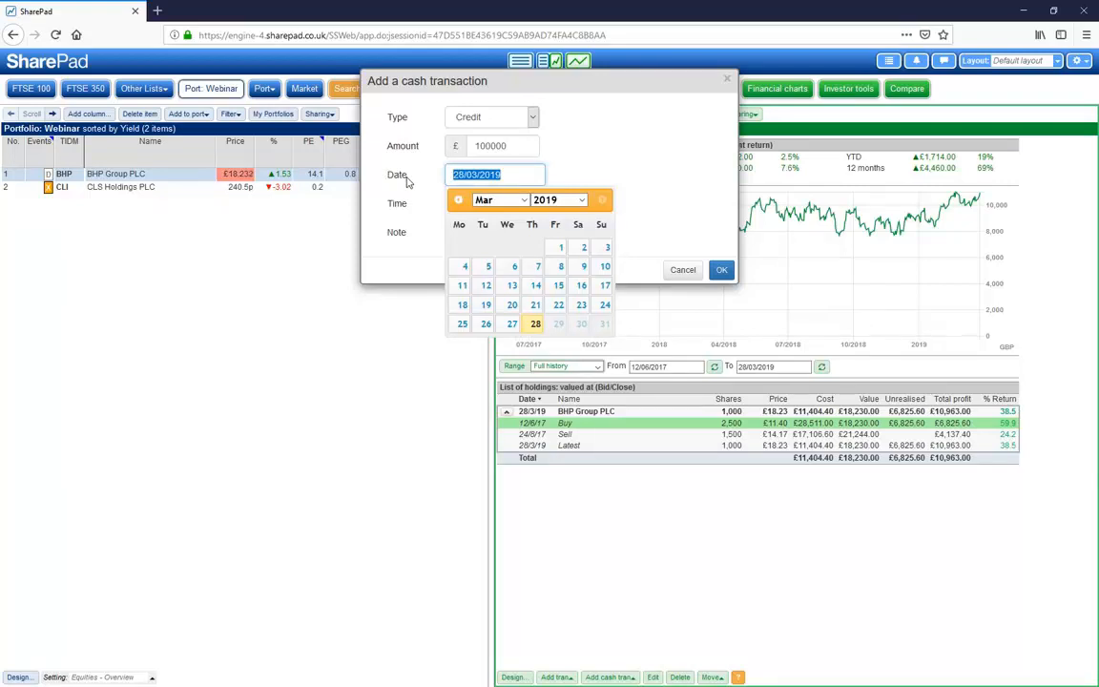
type("26/3/")
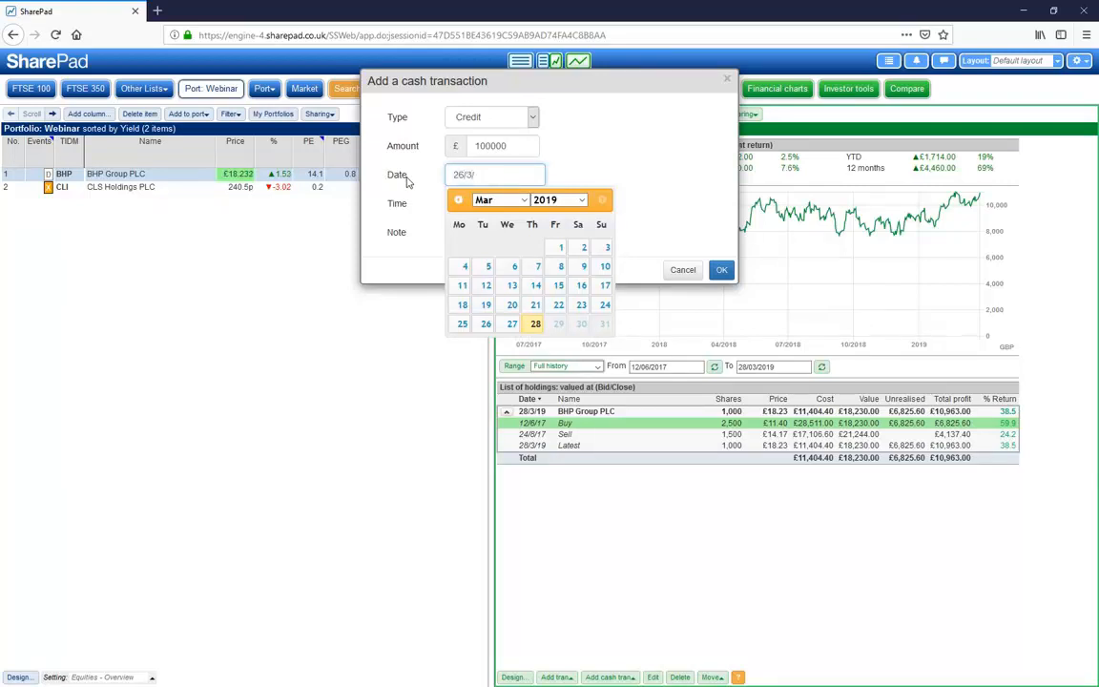
type("16")
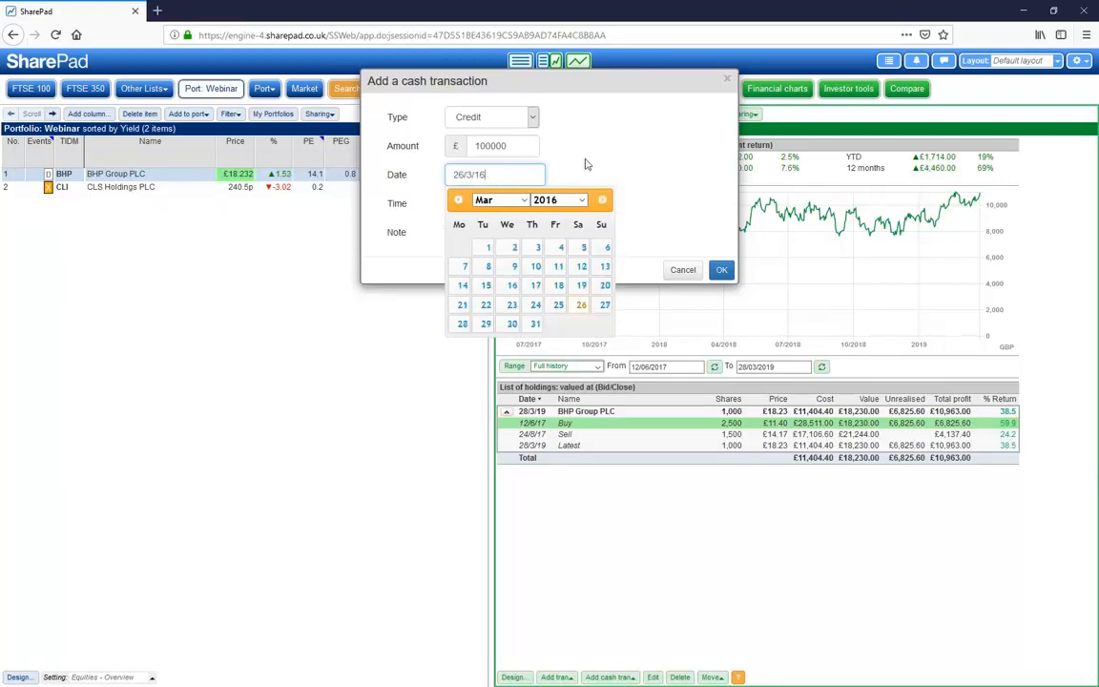
left_click(589, 164)
left_click(721, 270)
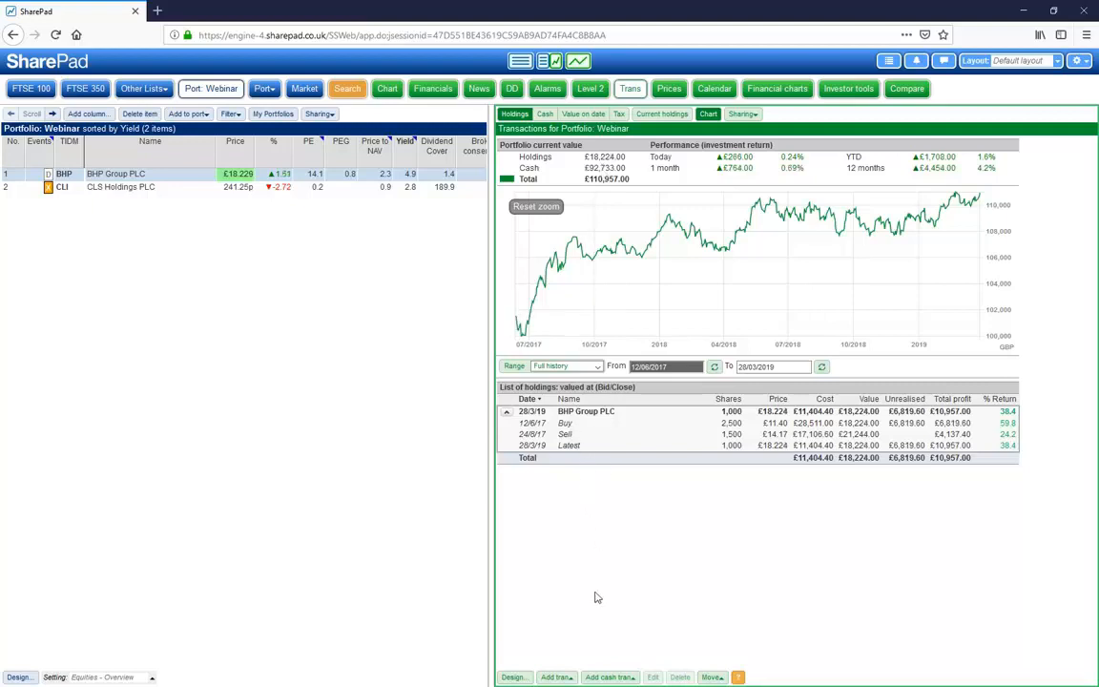
Start a Buy transaction for BHP Group PLC with 2500 shares at £13.1 per share
left_click(600, 411)
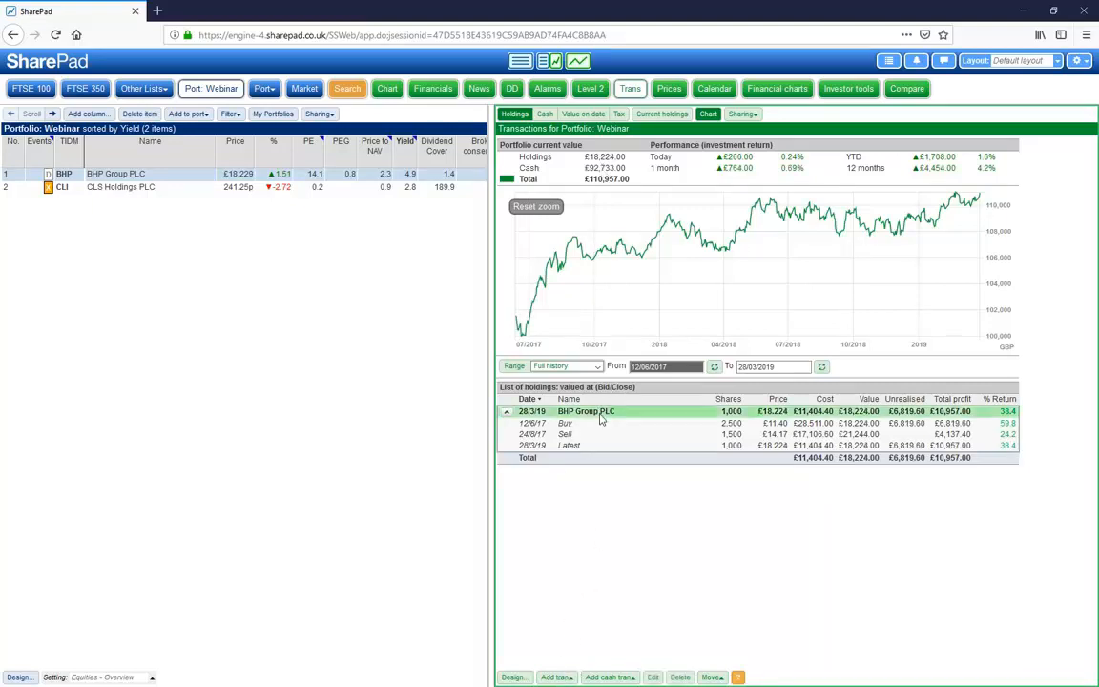
left_click(570, 677)
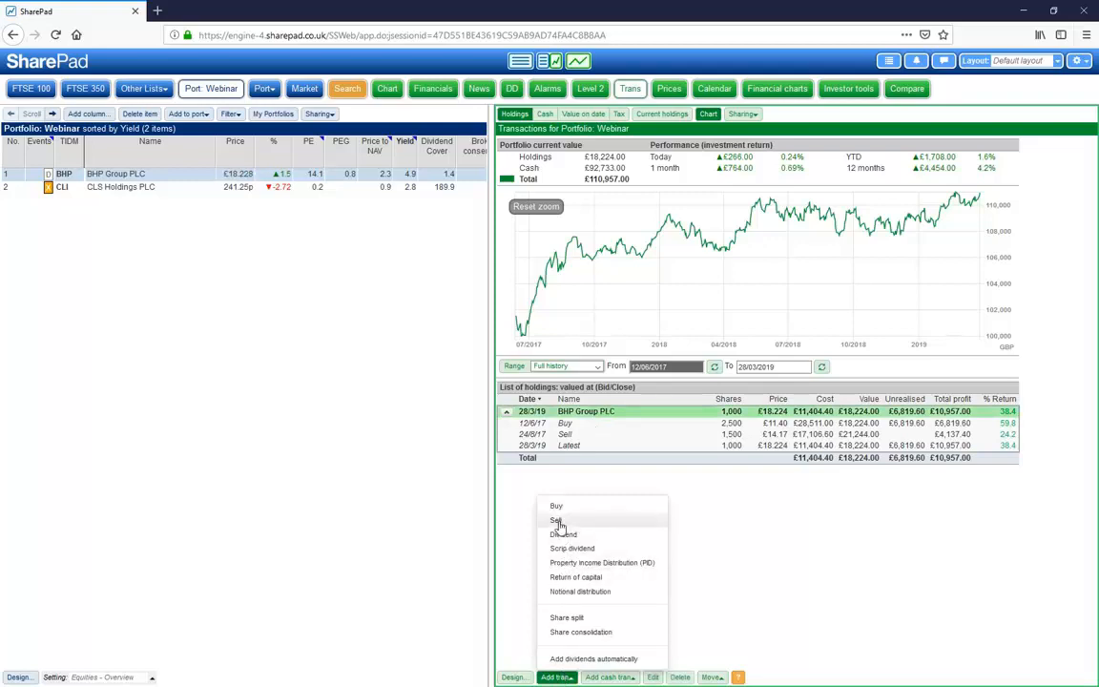
left_click(555, 506)
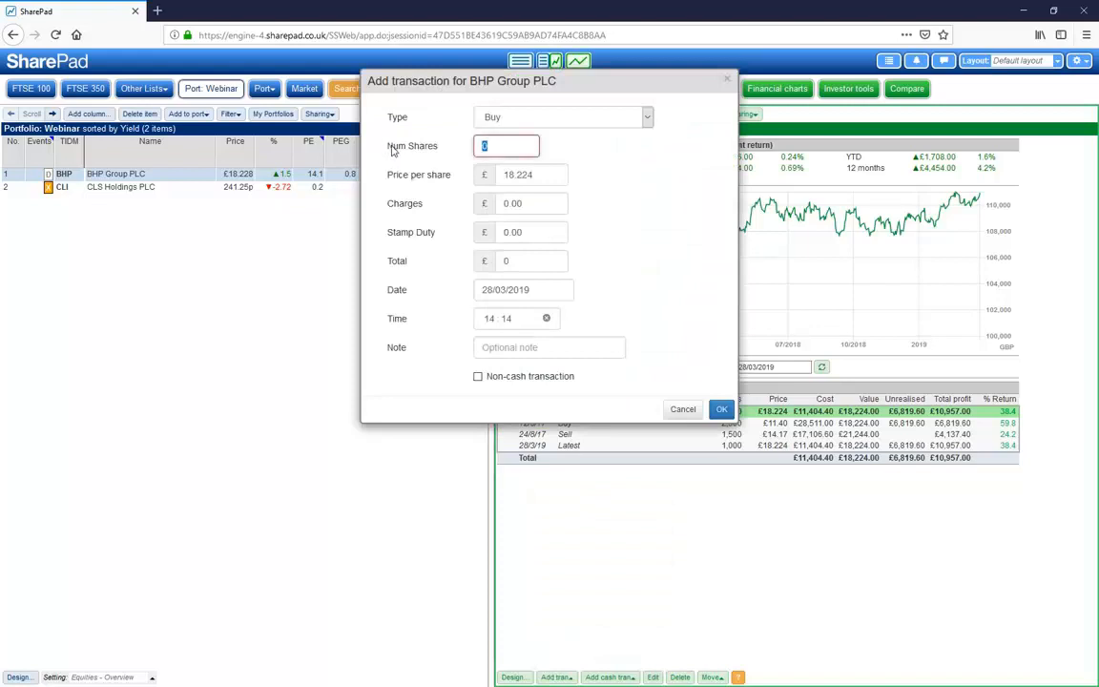
type("2500")
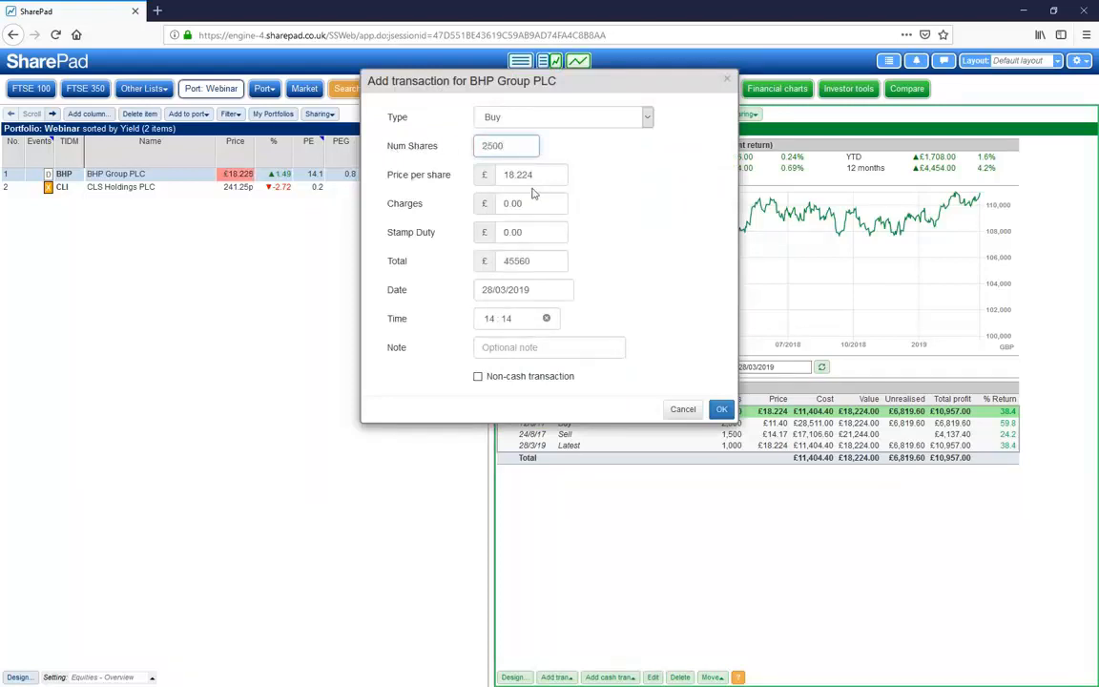
left_click(487, 174)
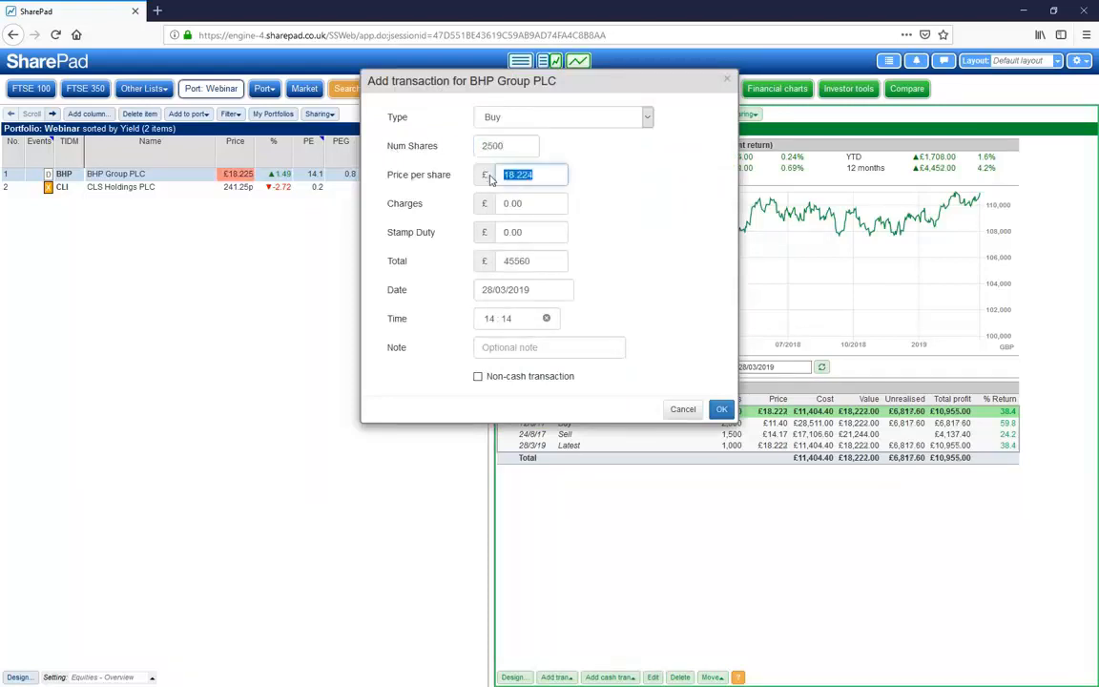
type("13.1")
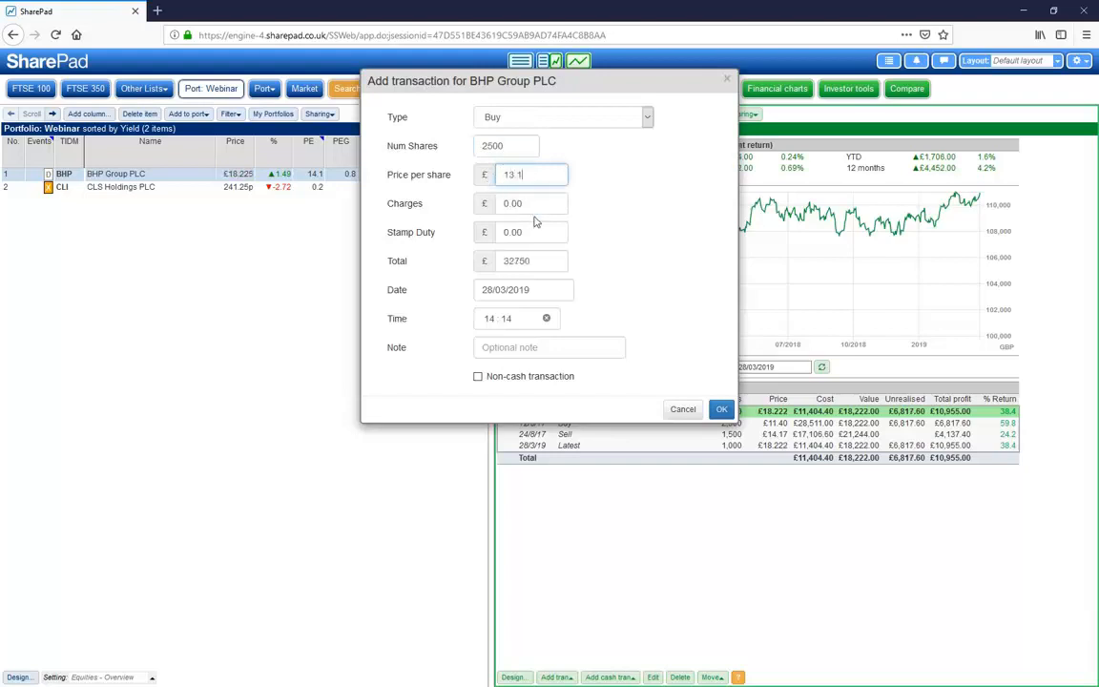
Set the 2500-share BHP purchase's charges to £11 and its date to 29/9/17, and save the transaction
left_click(487, 204)
type("11")
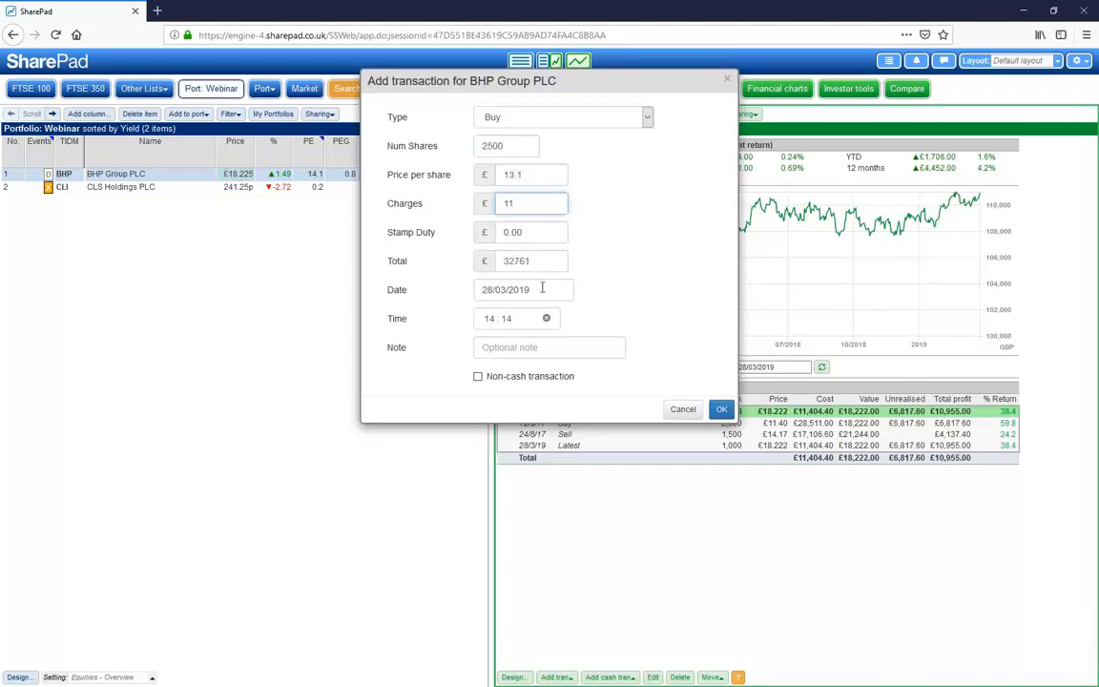
left_click(399, 289)
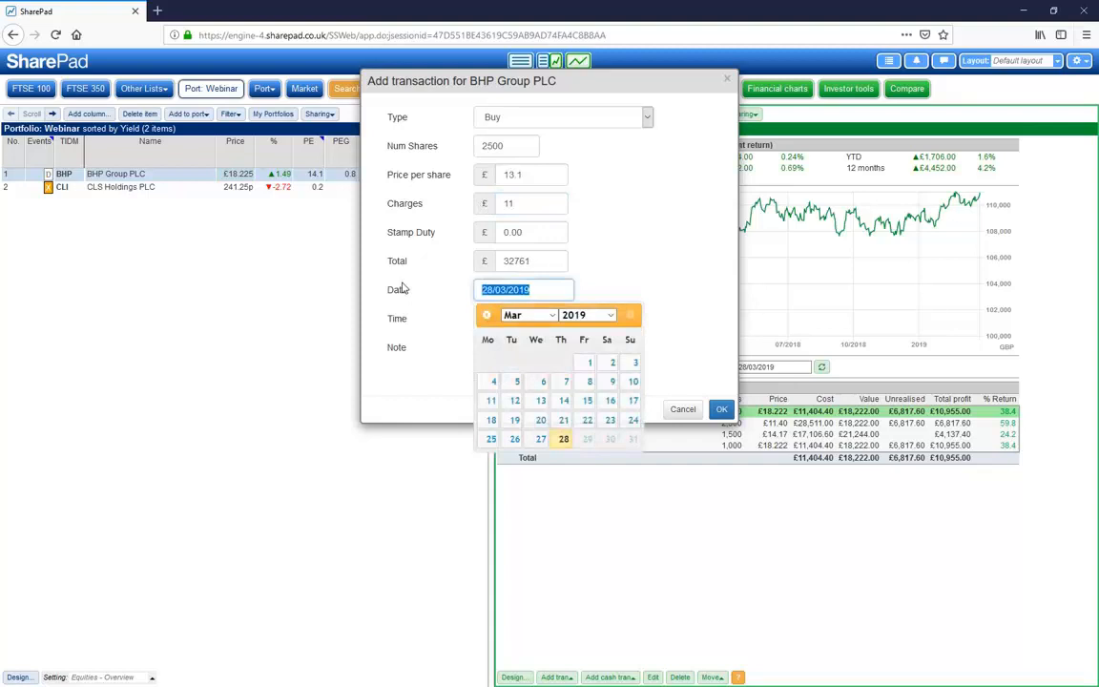
type("29/9/")
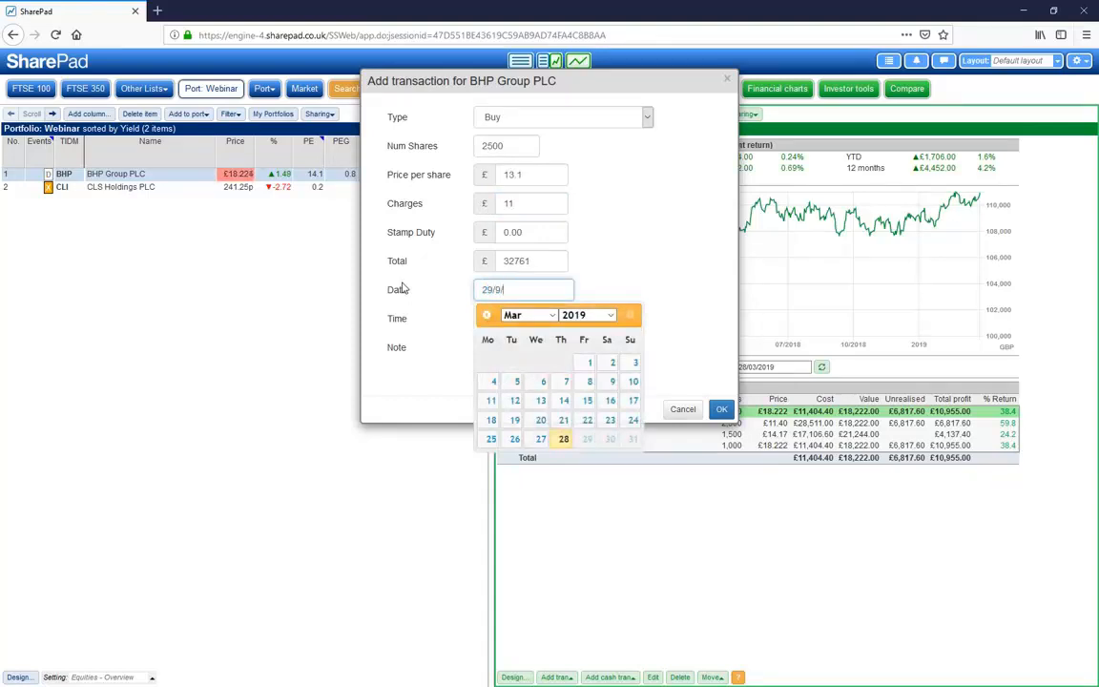
type("17")
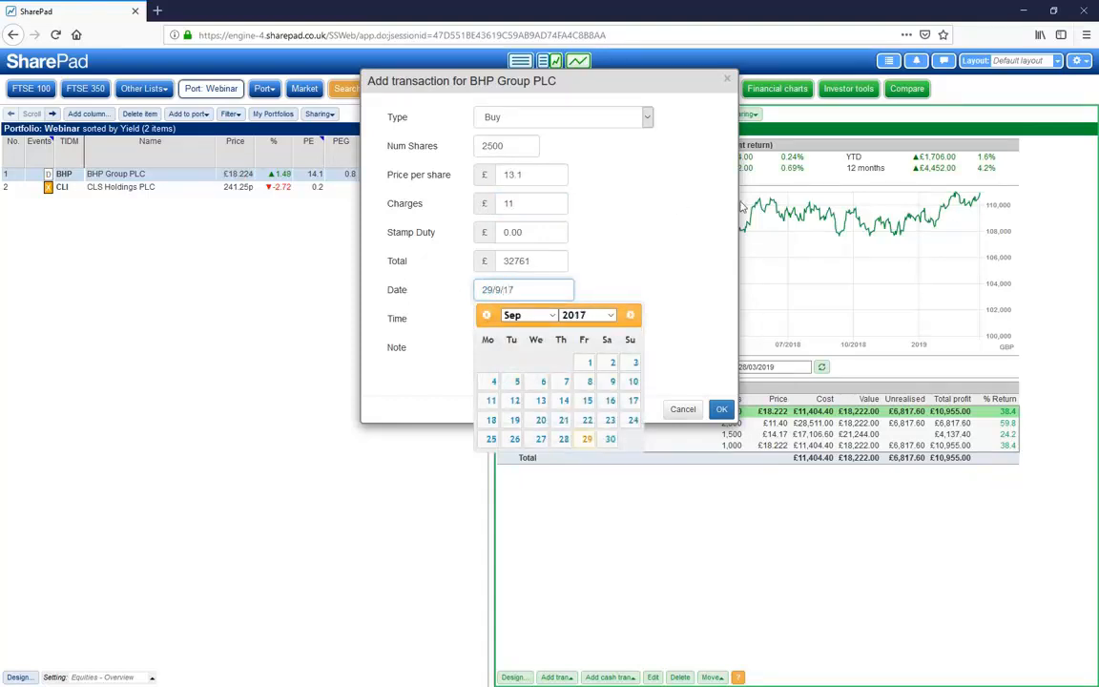
left_click(663, 209)
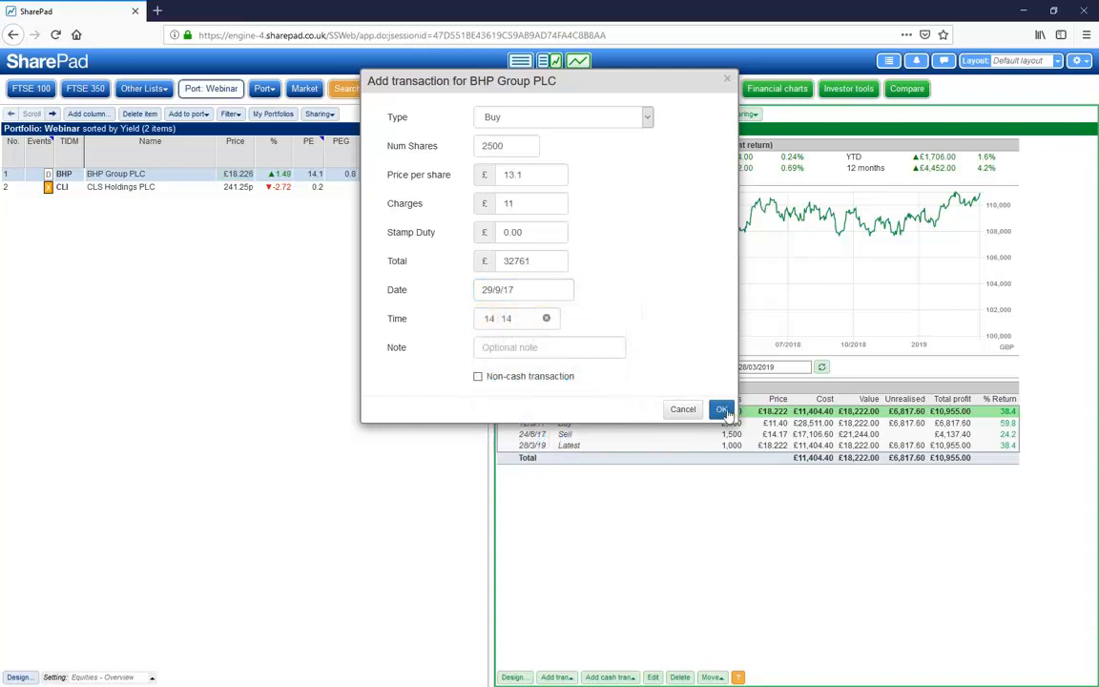
left_click(722, 410)
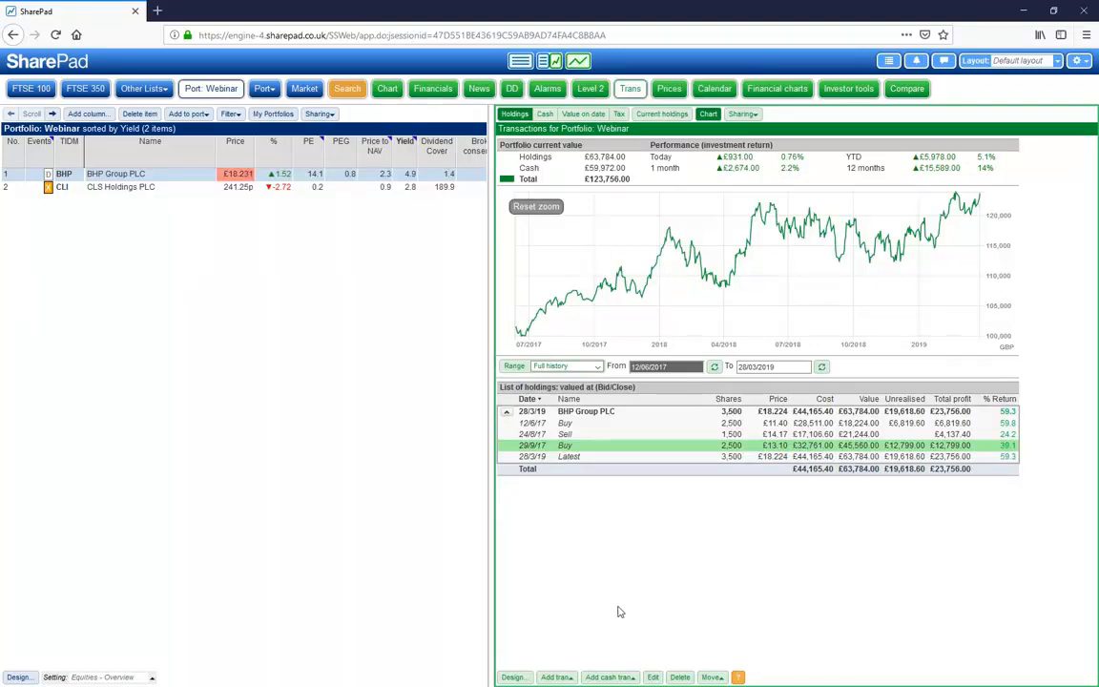
Start another Buy transaction for BHP Group PLC with 1000 shares at £14 per share
left_click(556, 676)
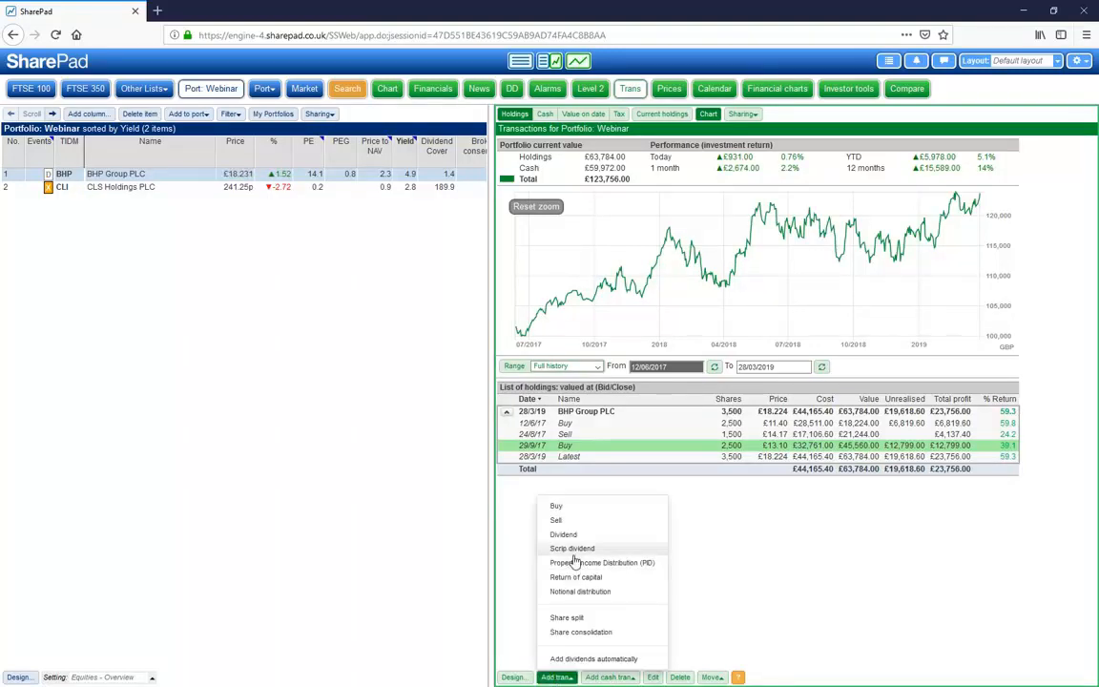
left_click(560, 506)
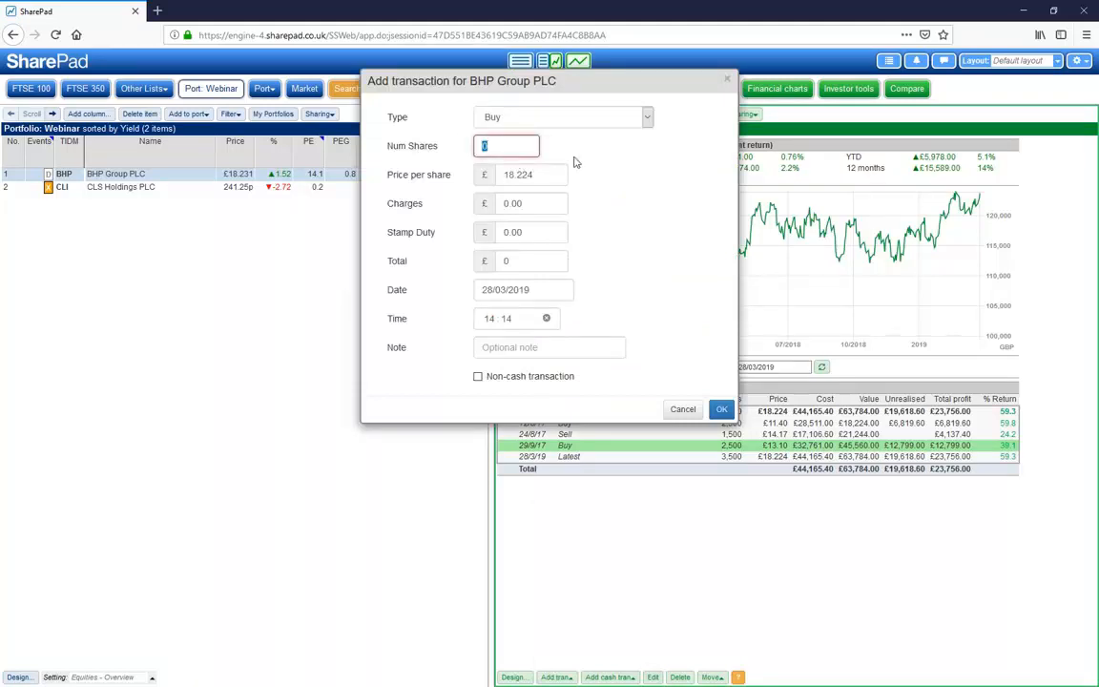
type("1000")
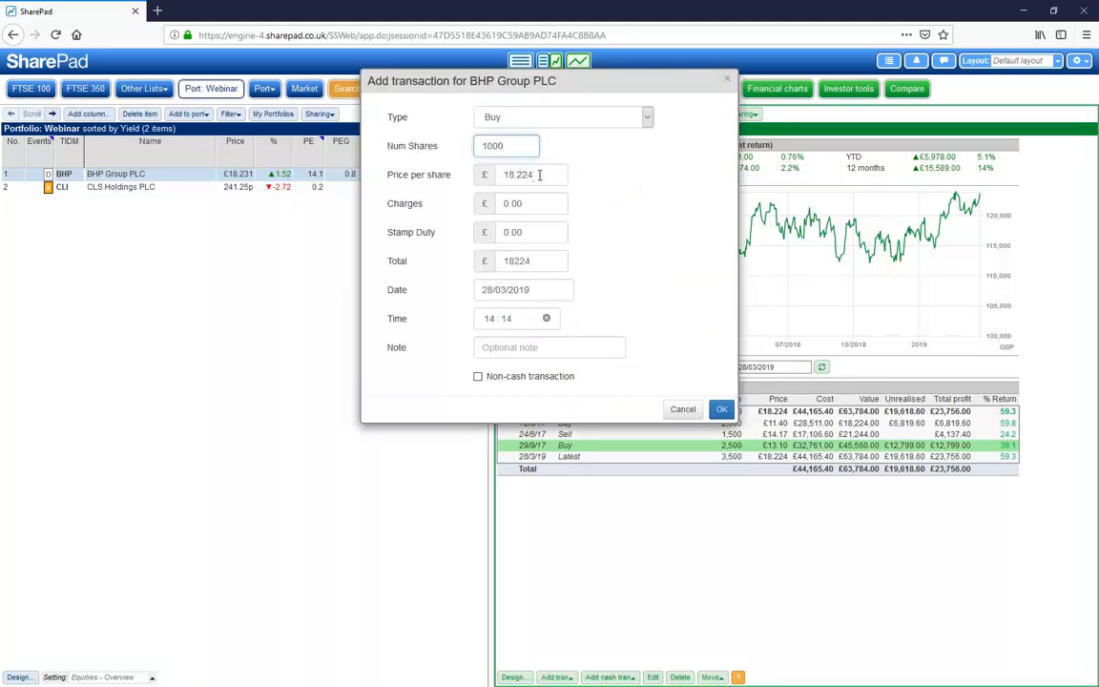
left_click_drag(539, 175, 477, 177)
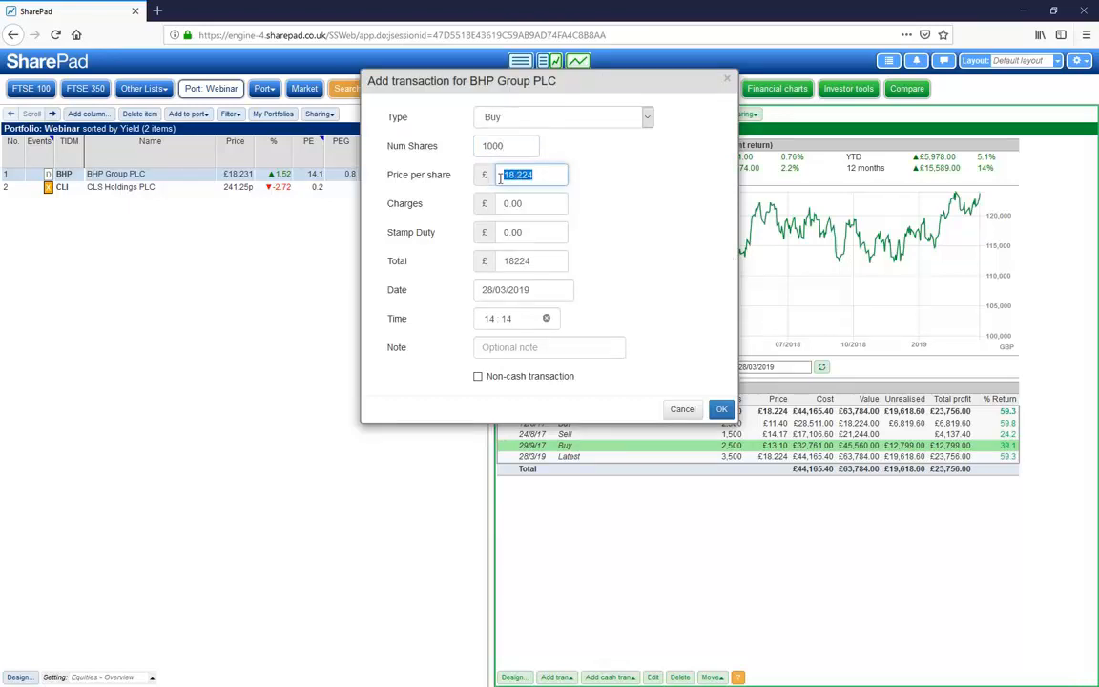
type("14")
Set the 1000-share BHP purchase's charges to £11 and its date to 22/3/18, and save the transaction
left_click_drag(535, 202, 471, 212)
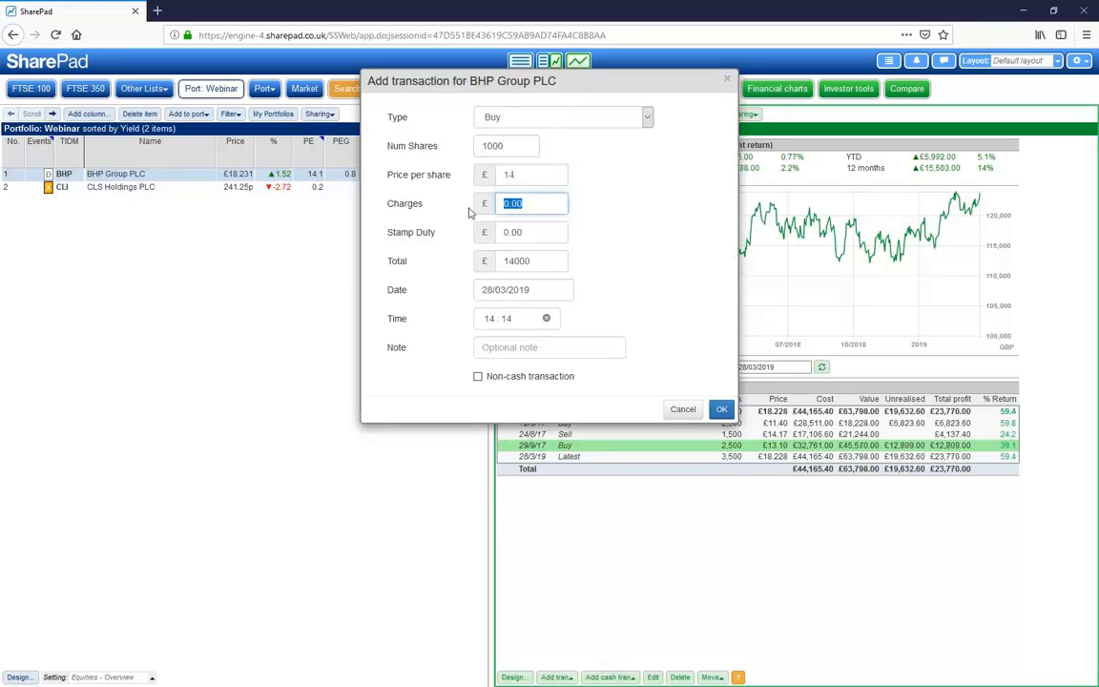
type("11")
left_click(541, 290)
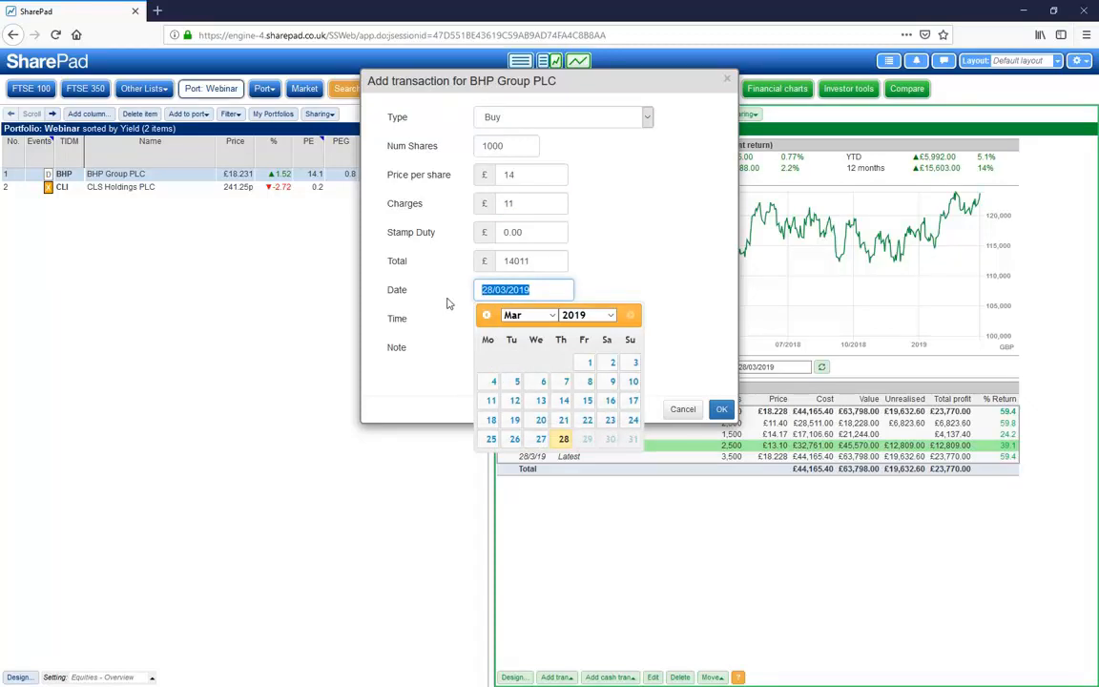
type("13/6/18")
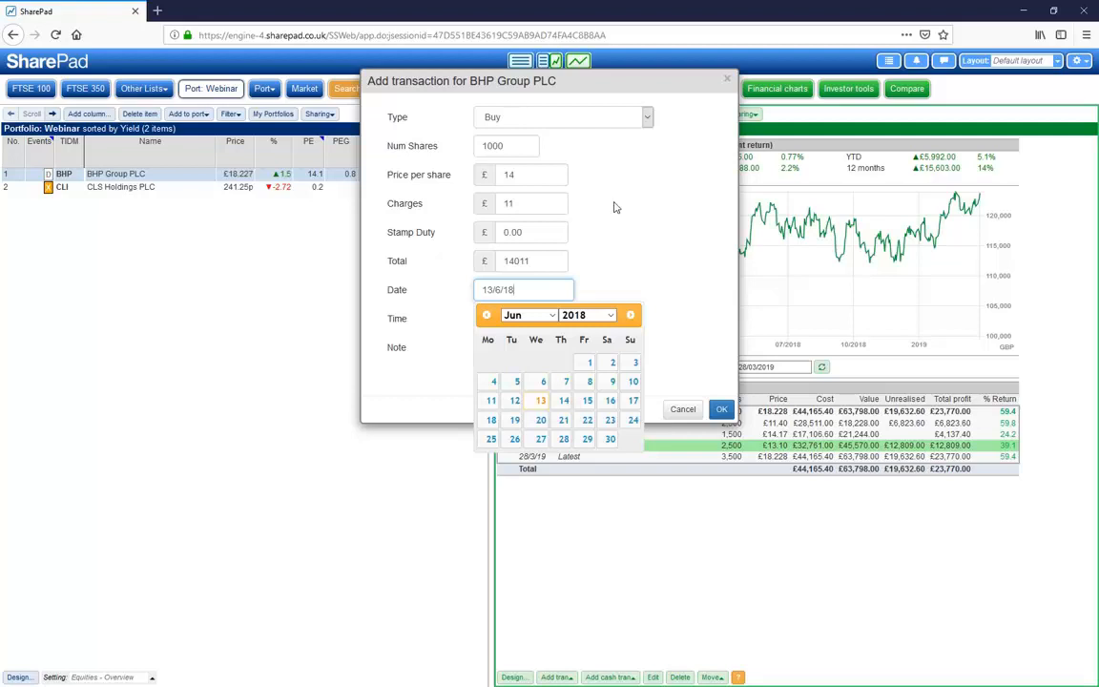
triple_click(497, 289)
type("22/3/18")
left_click(697, 357)
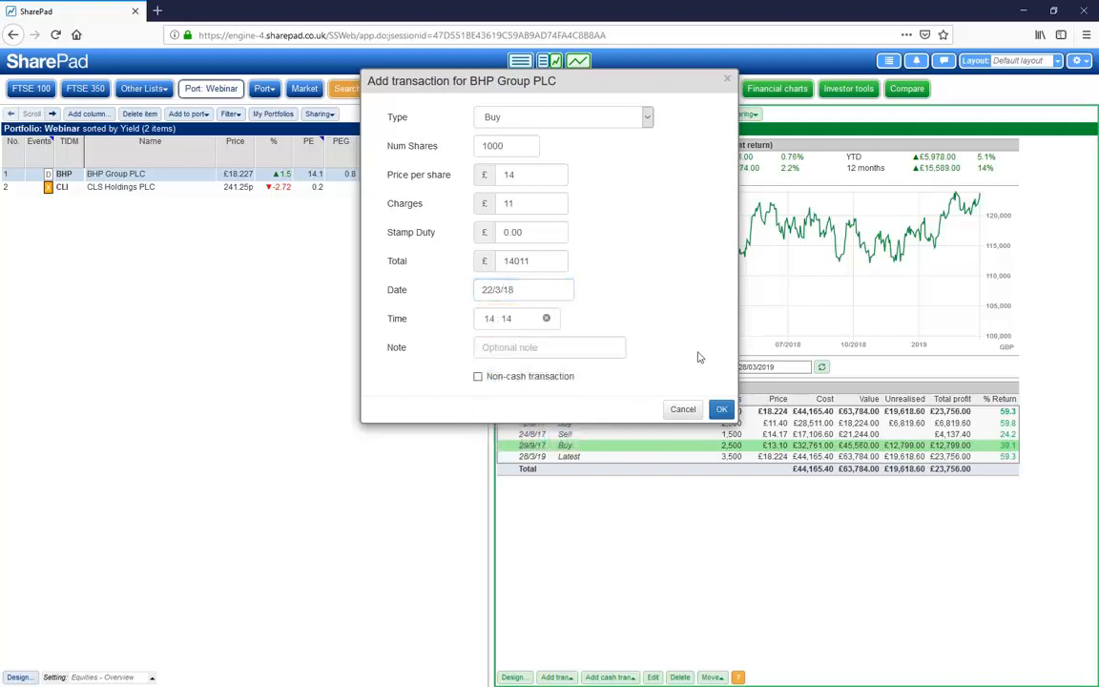
left_click(721, 409)
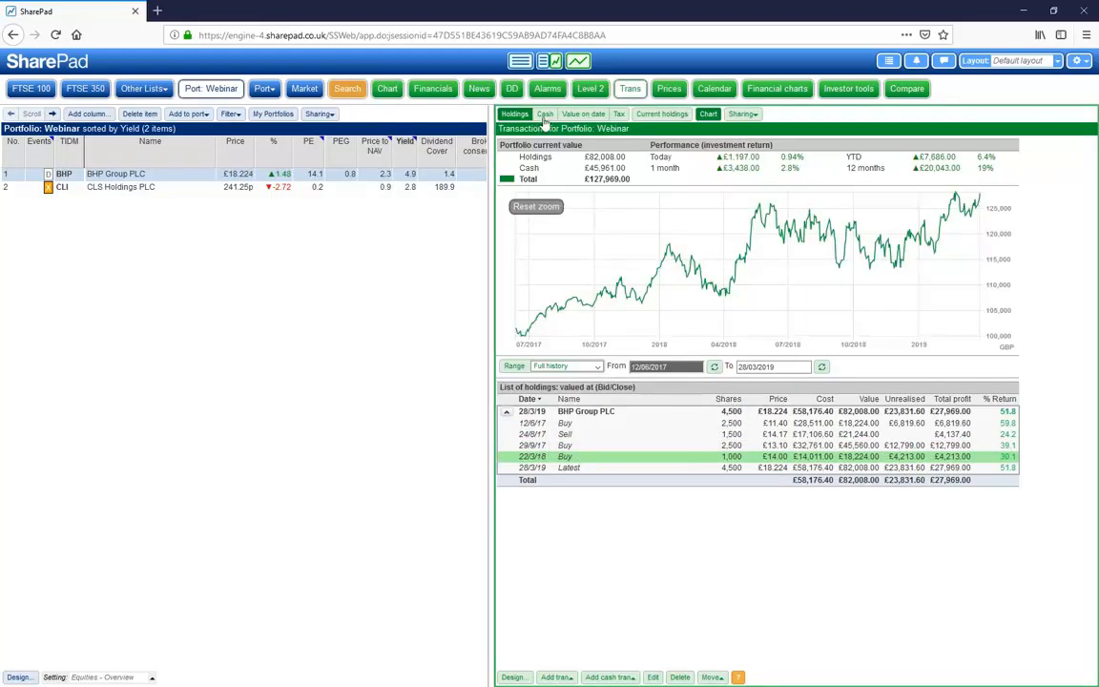
Start a Sell transaction for BHP Group PLC with 3000 shares at £17.5 per share
left_click(556, 676)
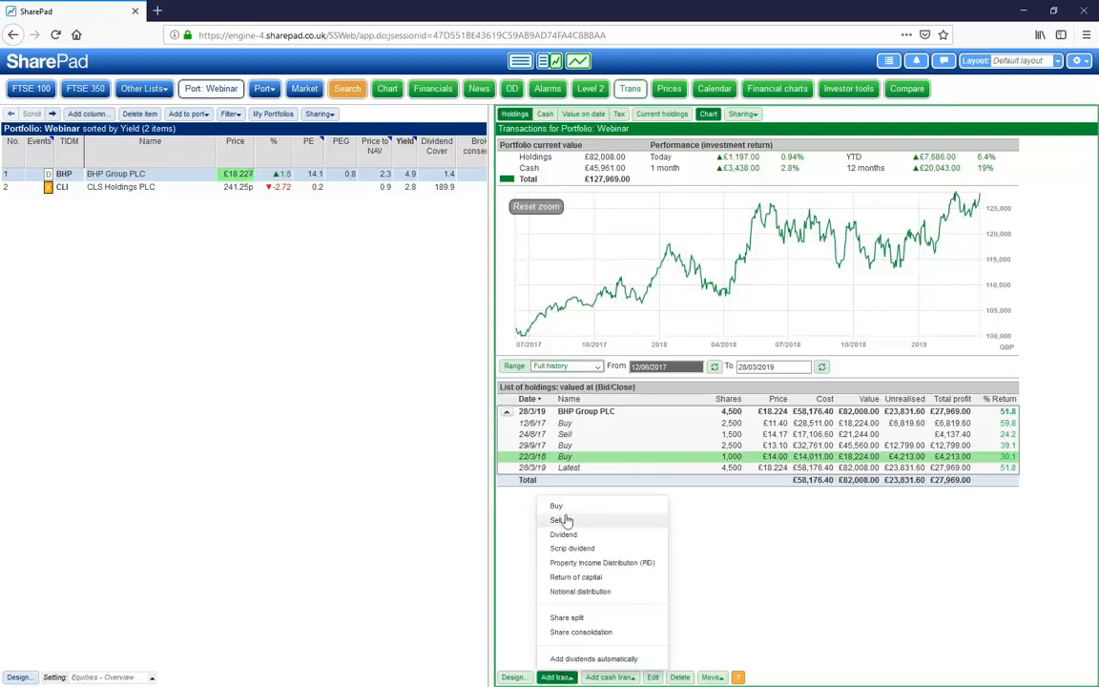
left_click(559, 519)
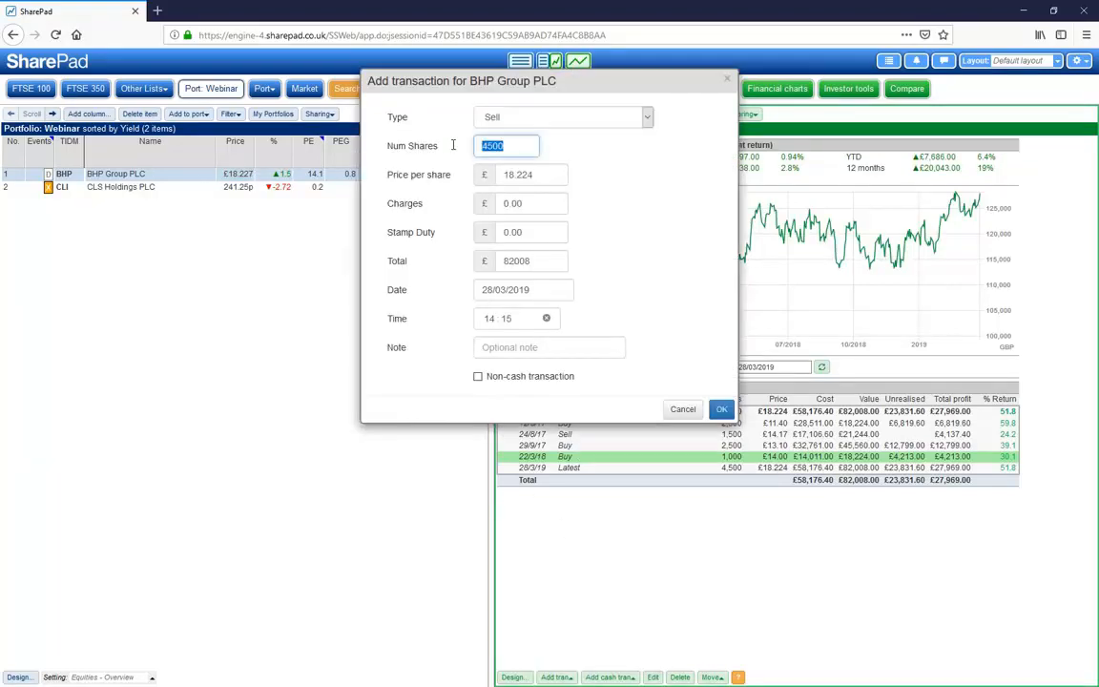
type("30")
left_click(502, 173)
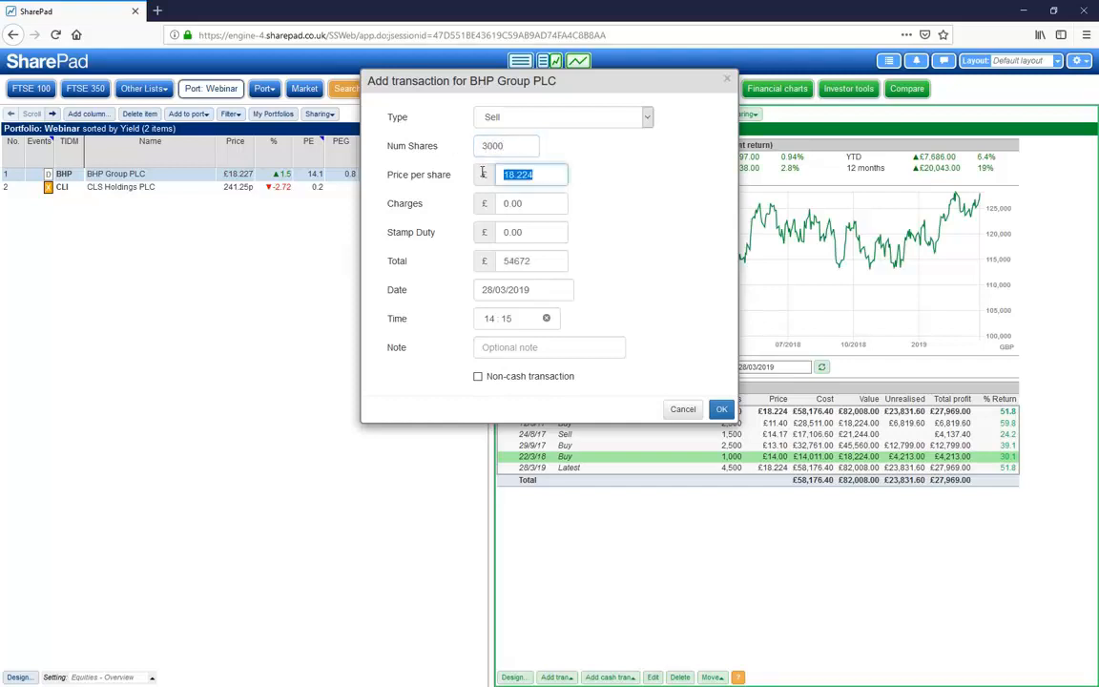
type("17")
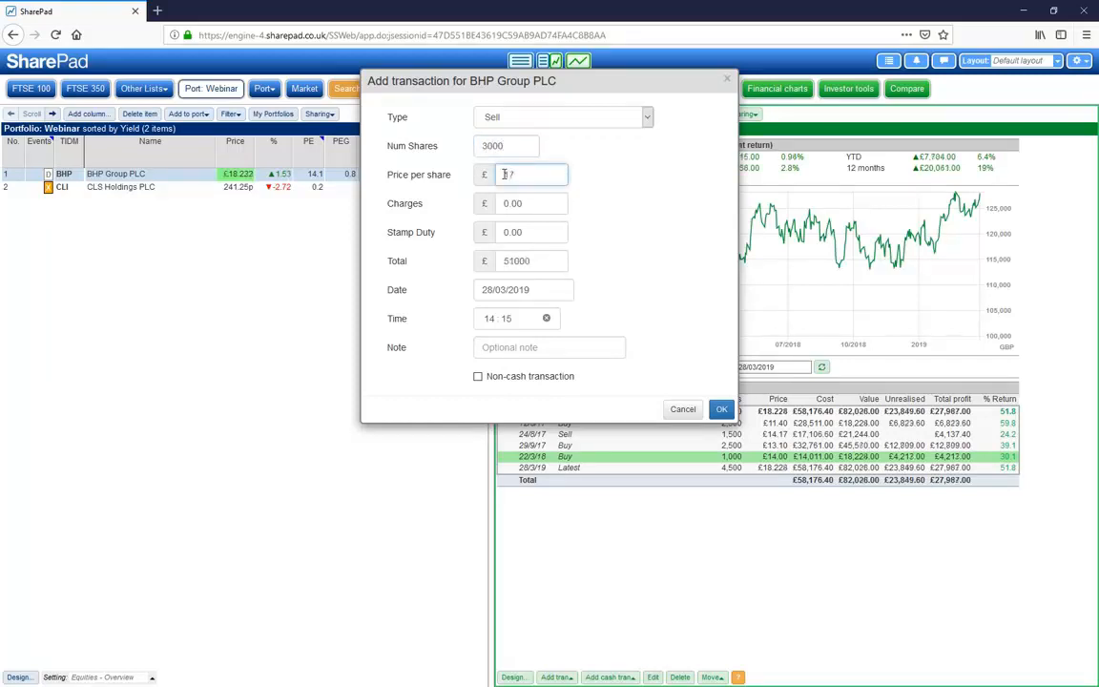
type(".5")
Set the 3000-share BHP sale's charges to £11 and its date to 13/6/18, and save the transaction
left_click(525, 203)
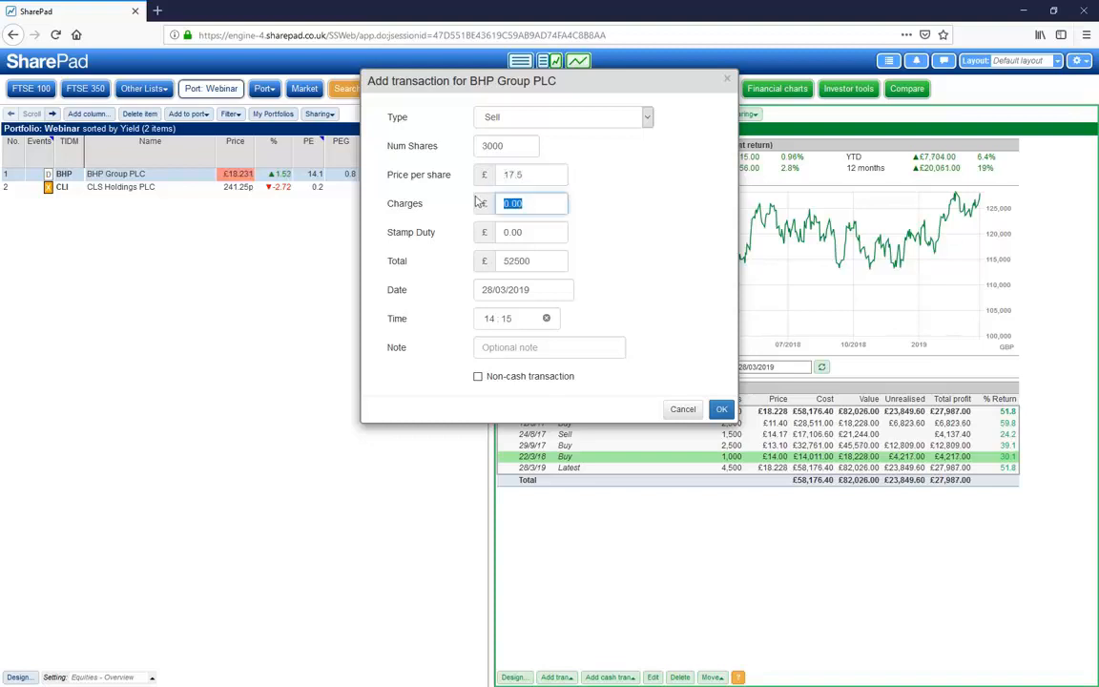
type("11")
left_click(395, 286)
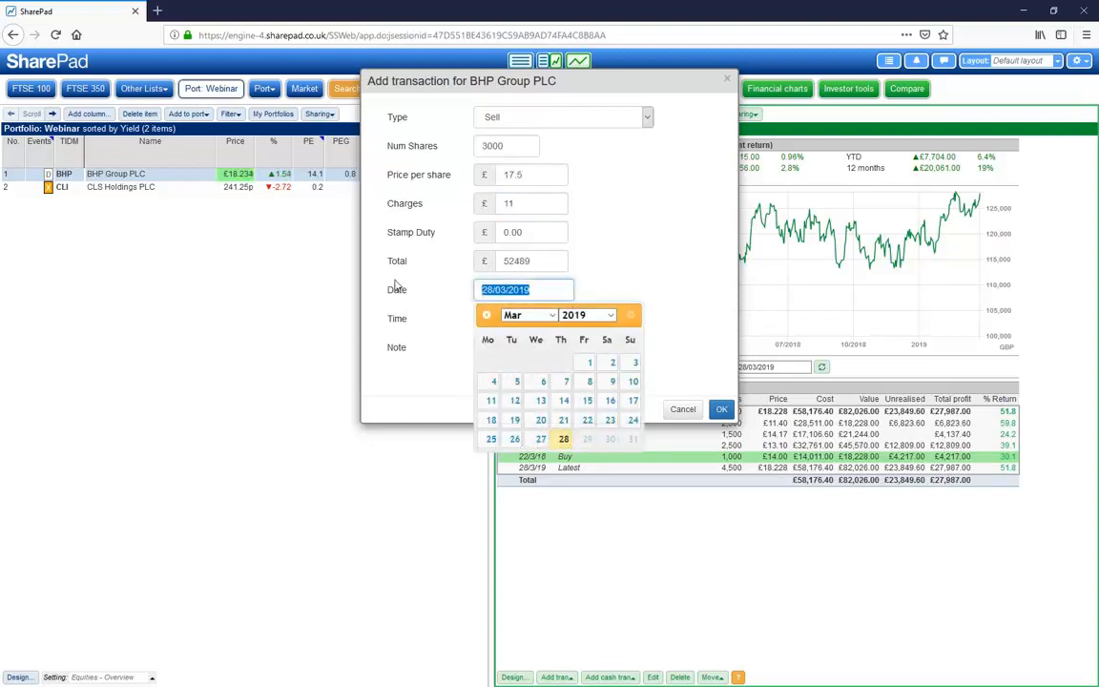
type("1")
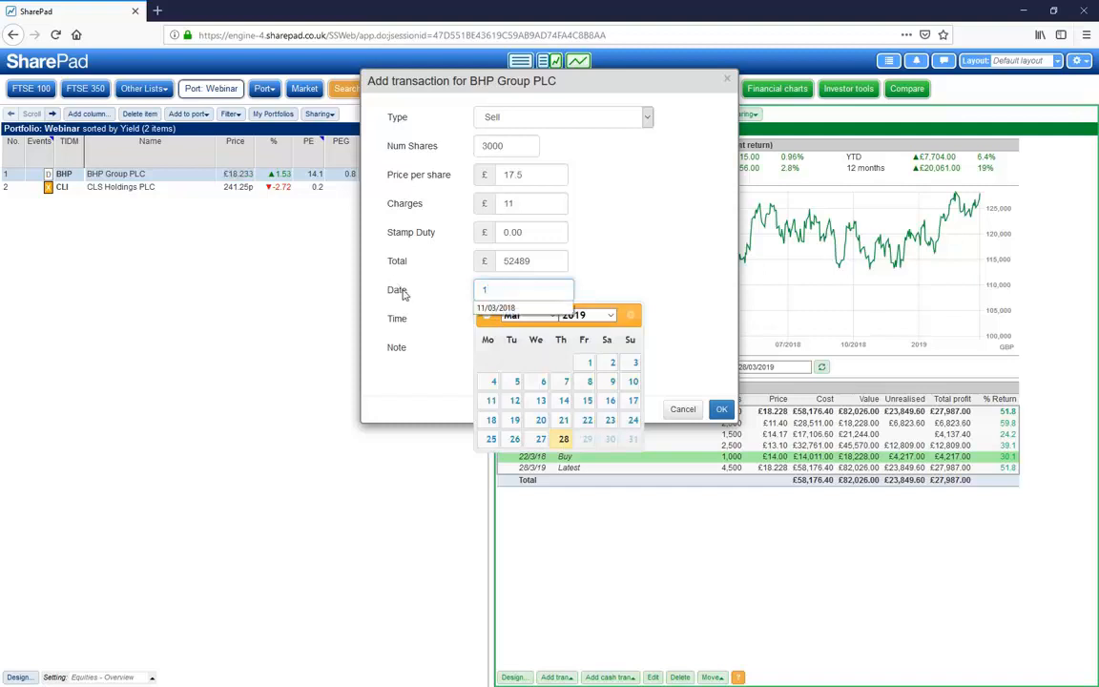
type("3/6/18")
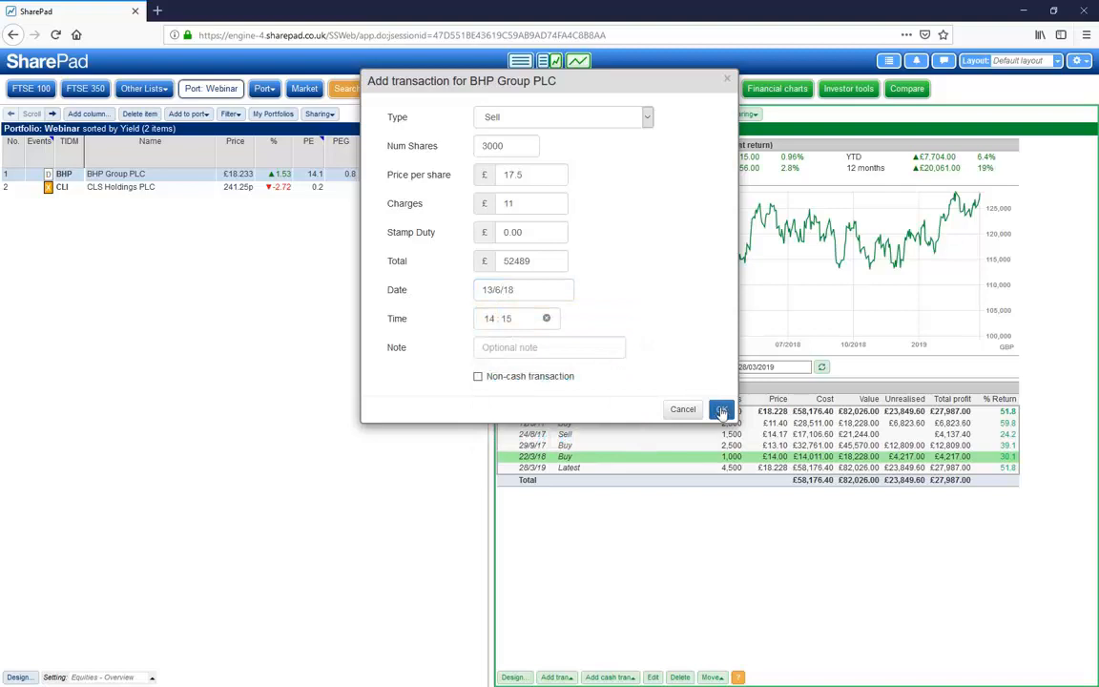
left_click(722, 410)
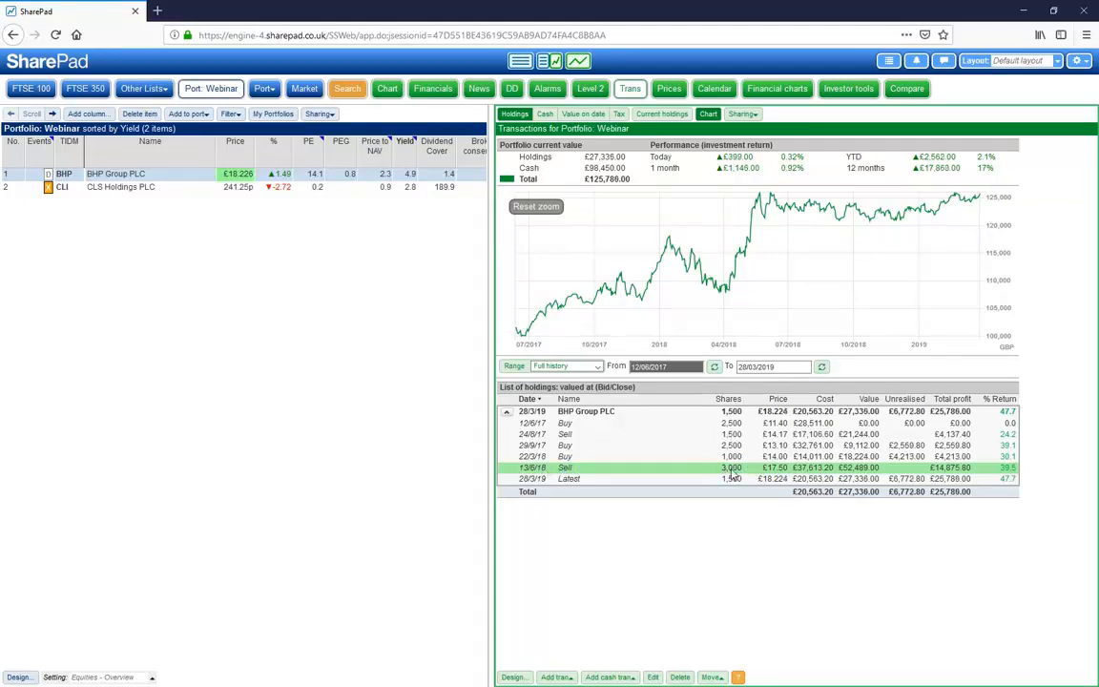
Examine how the BHP Group PLC sales are matched against the individual purchases, comparing shares, cost and profit for each transaction
left_click(730, 424)
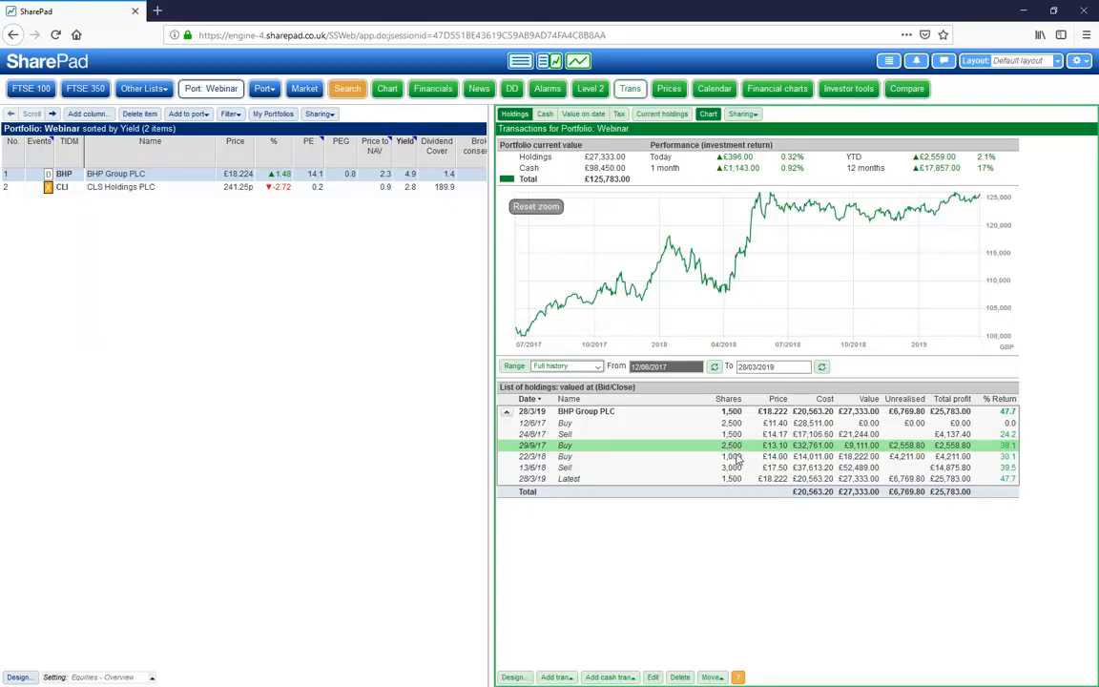
left_click(735, 459)
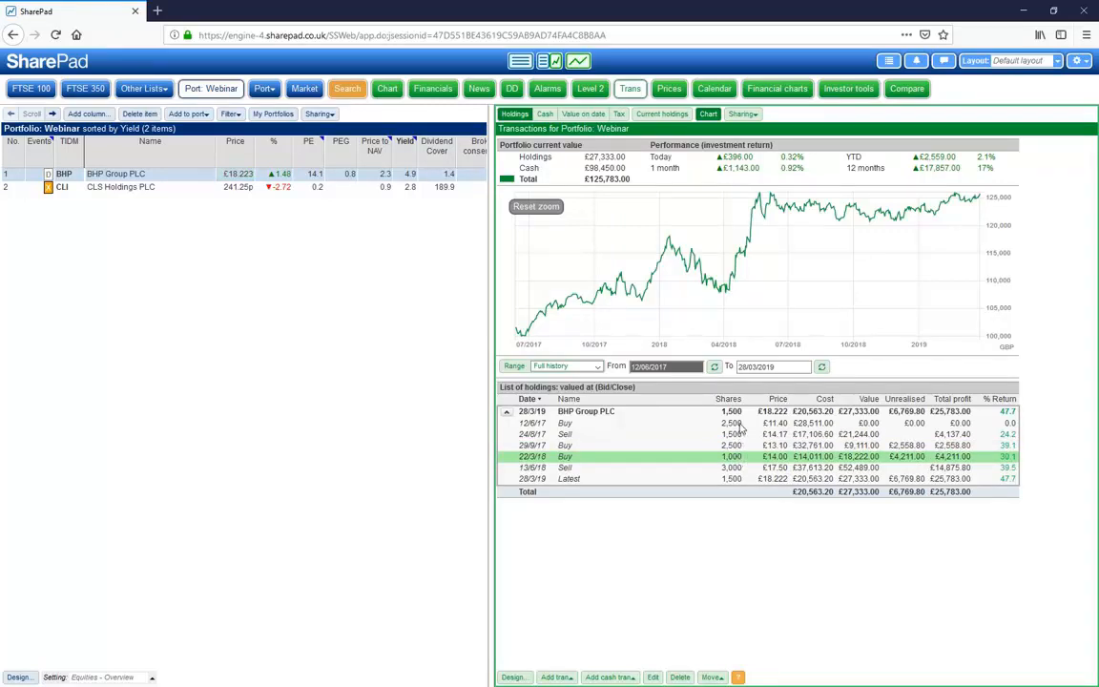
left_click(740, 426)
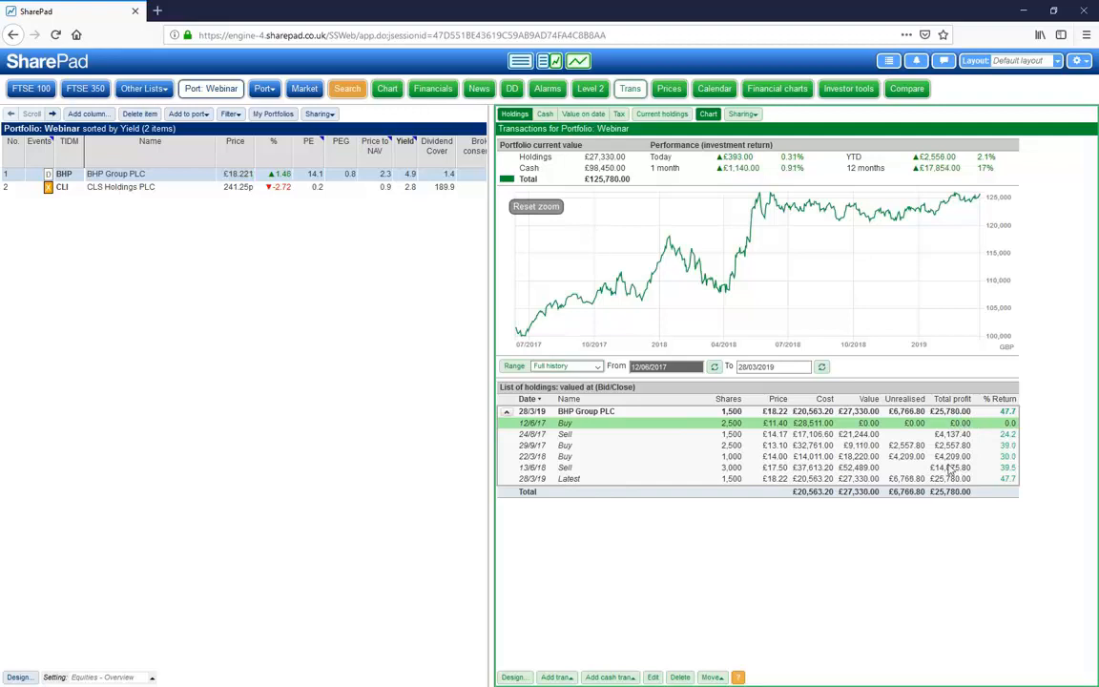
left_click(564, 468)
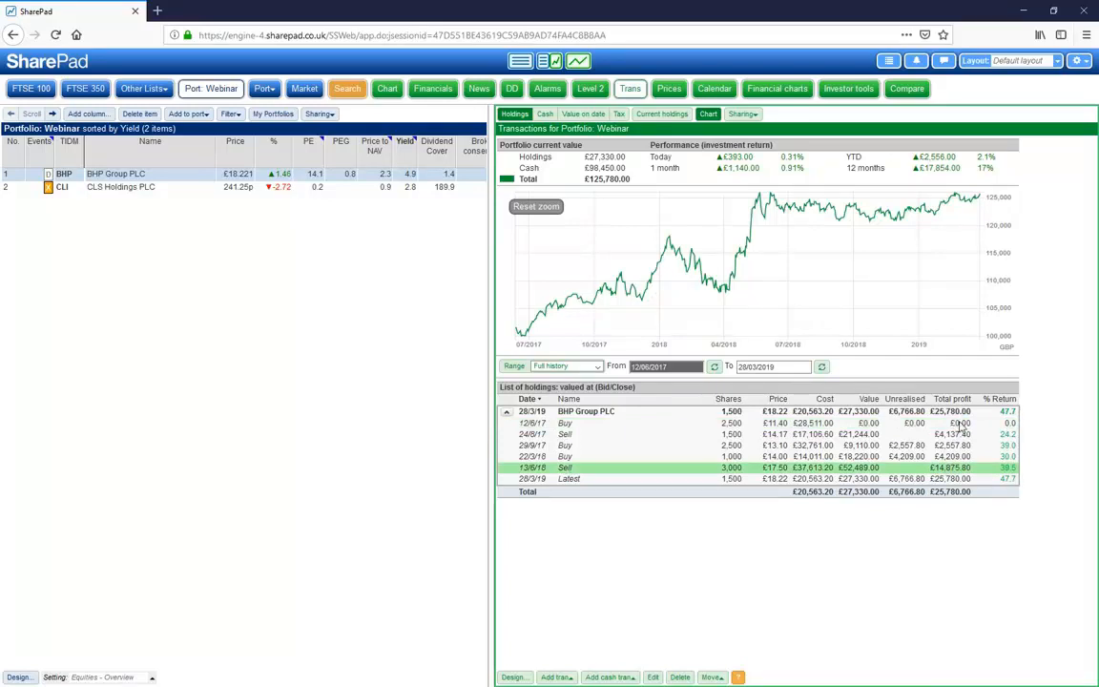
left_click(960, 424)
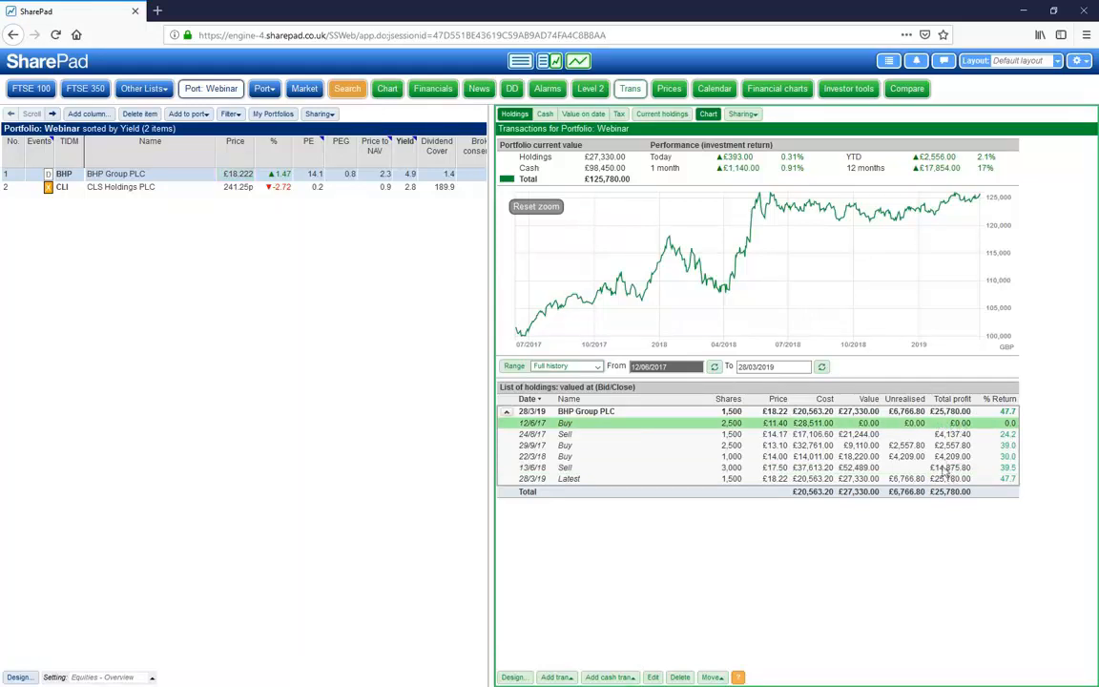
left_click(733, 435)
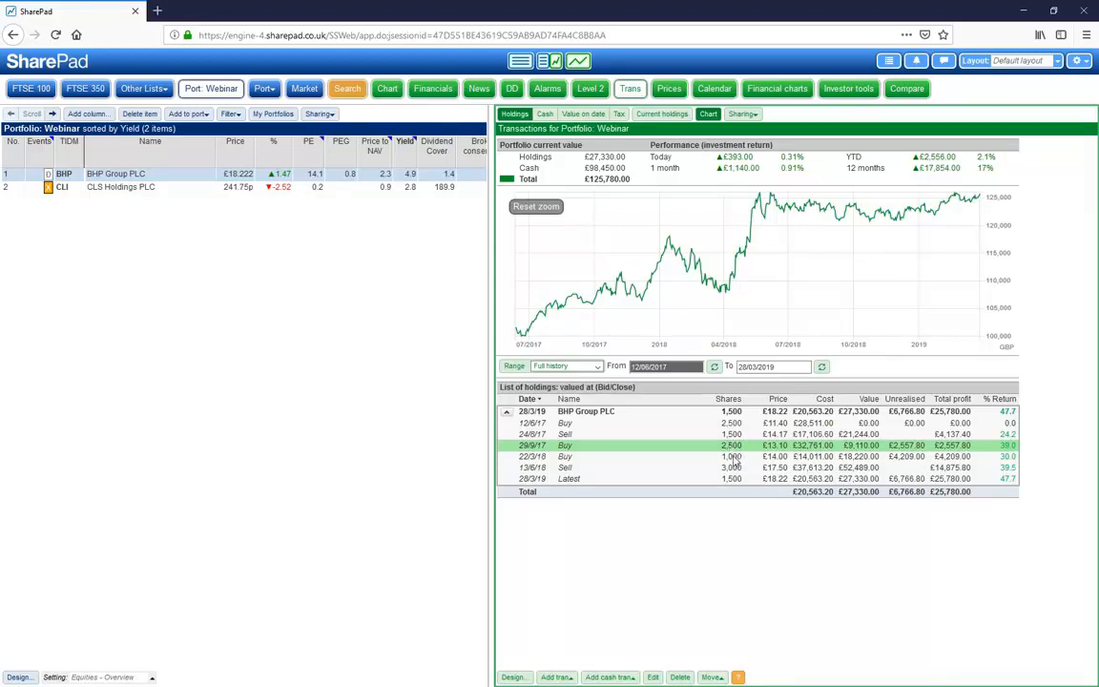
left_click(729, 458)
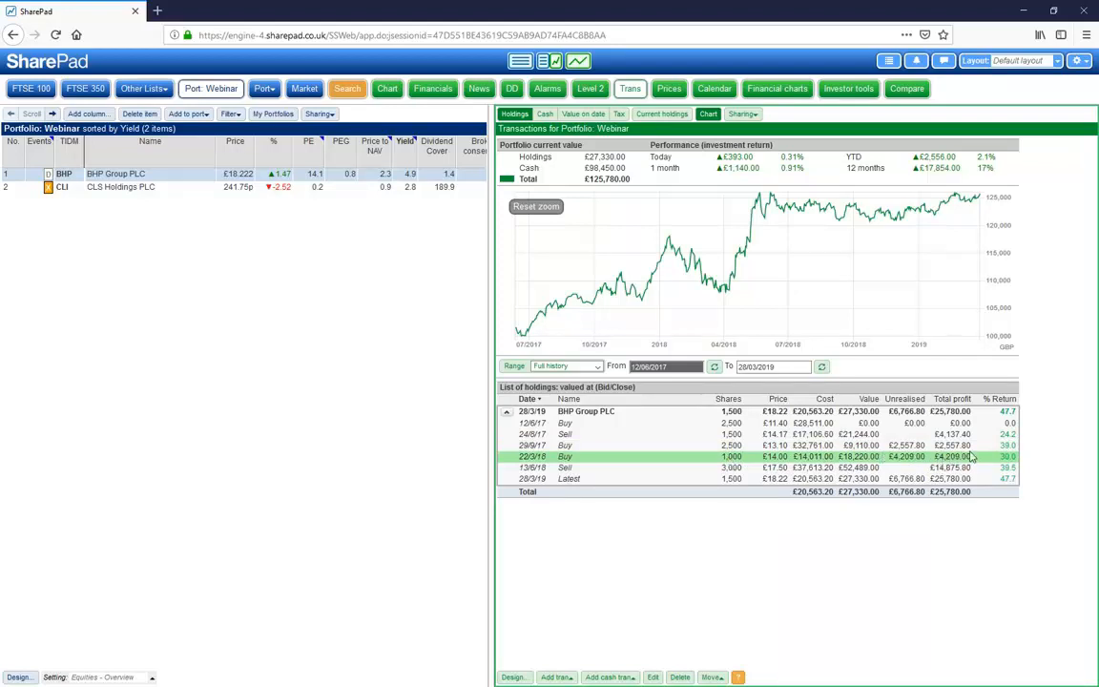
left_click(733, 468)
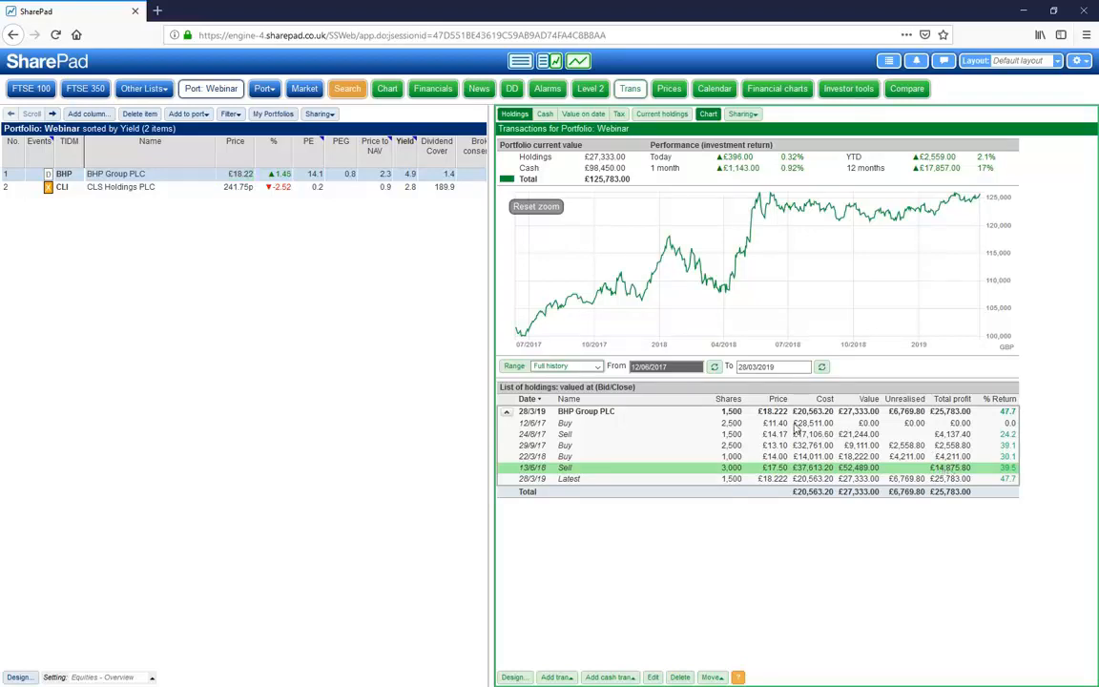
left_click(726, 425)
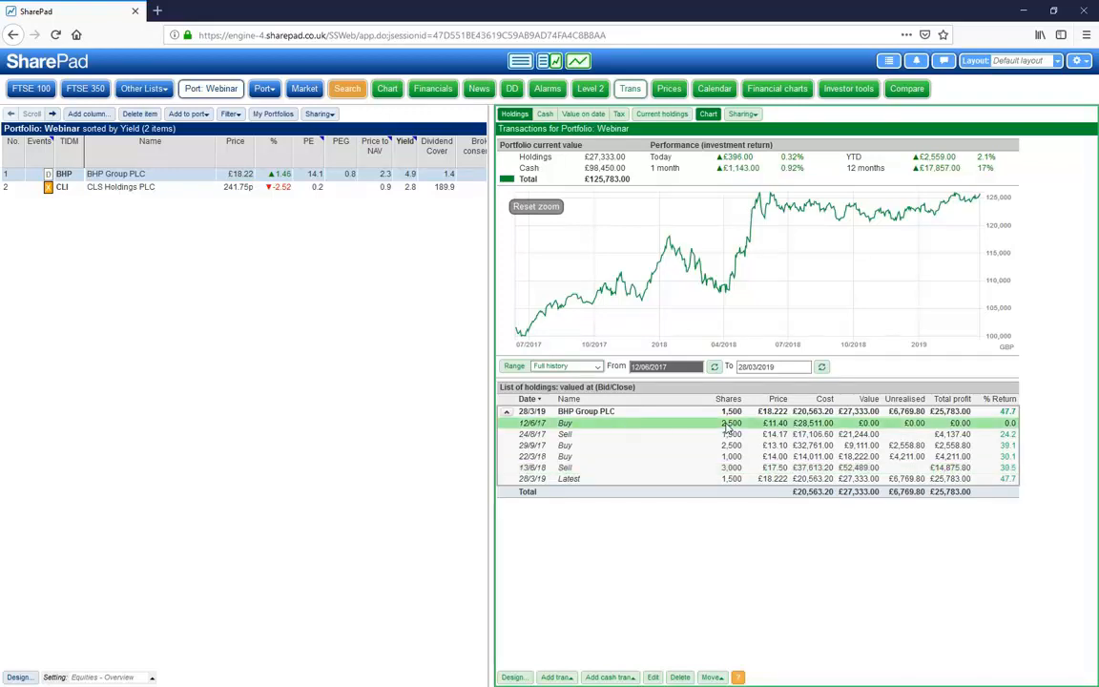
left_click(733, 445)
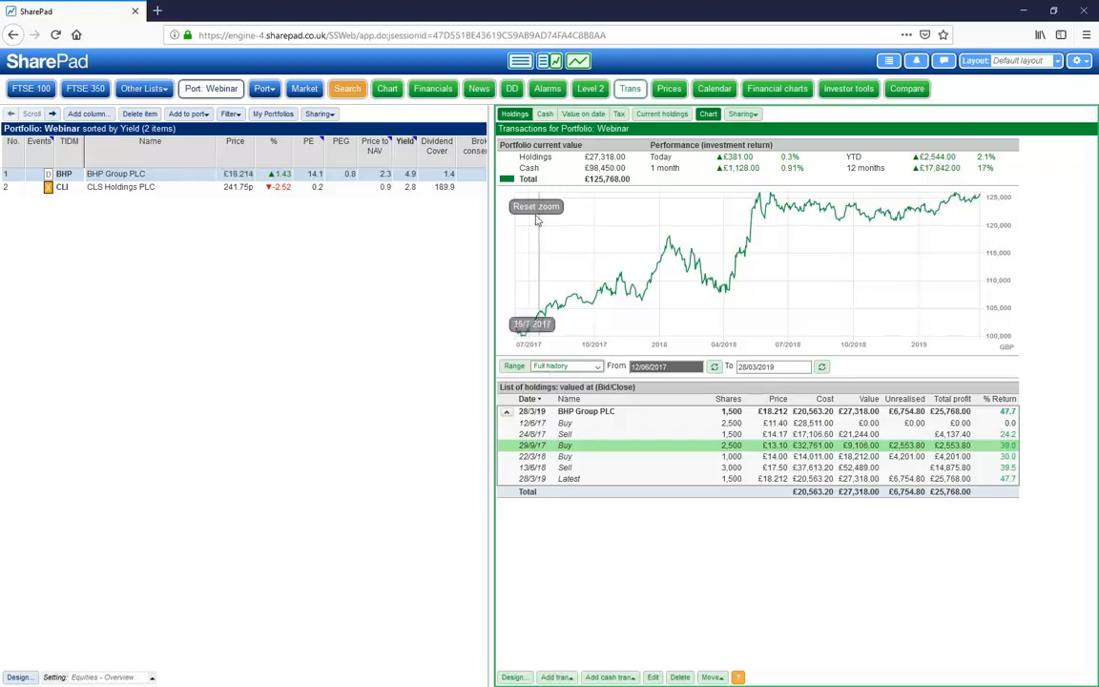
Set the 26/3/16 cash credit's amount to £1000 in the cash account statement and save the change
left_click(546, 115)
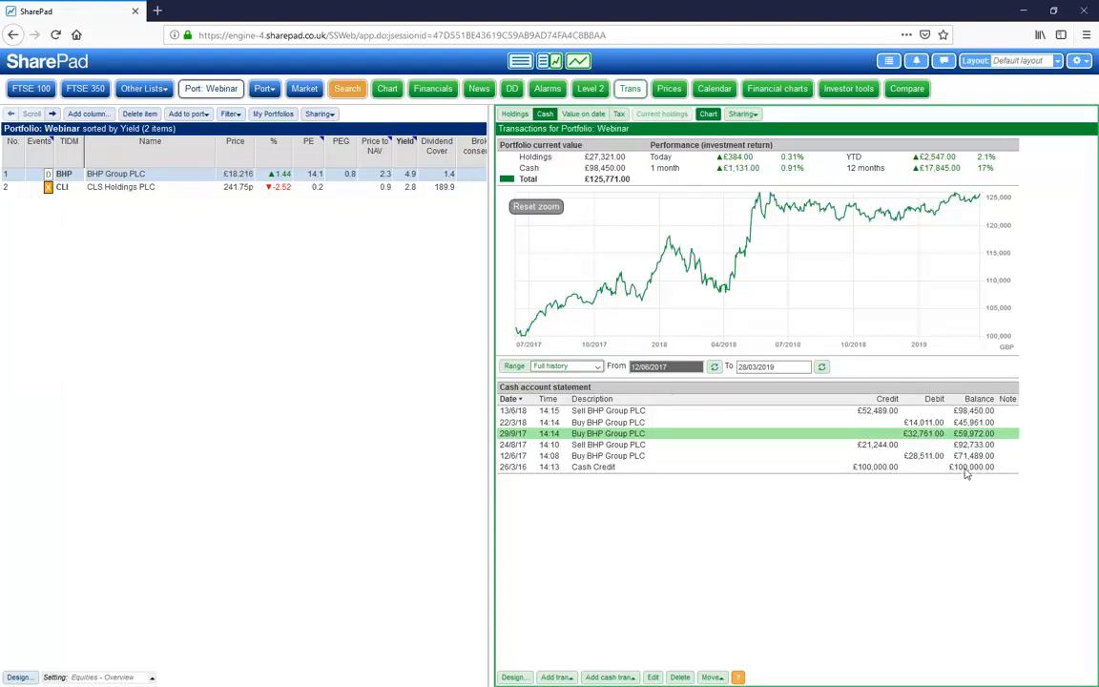
double_click(965, 468)
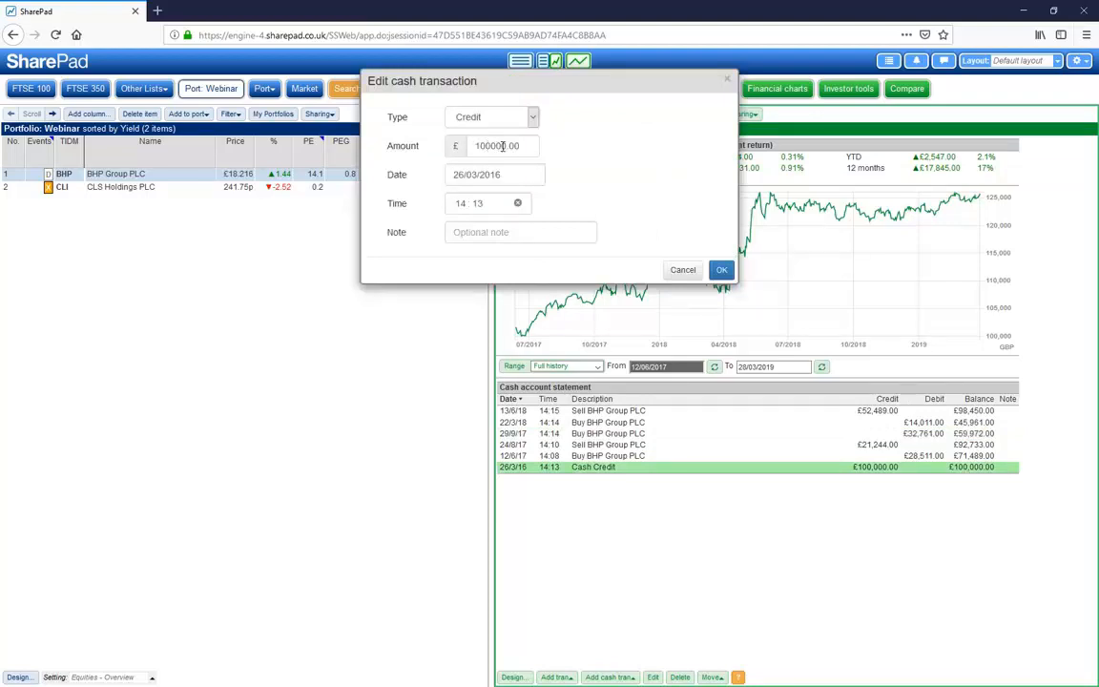
left_click(505, 145)
key("BackSpace")
key("BackSpace")
left_click(721, 270)
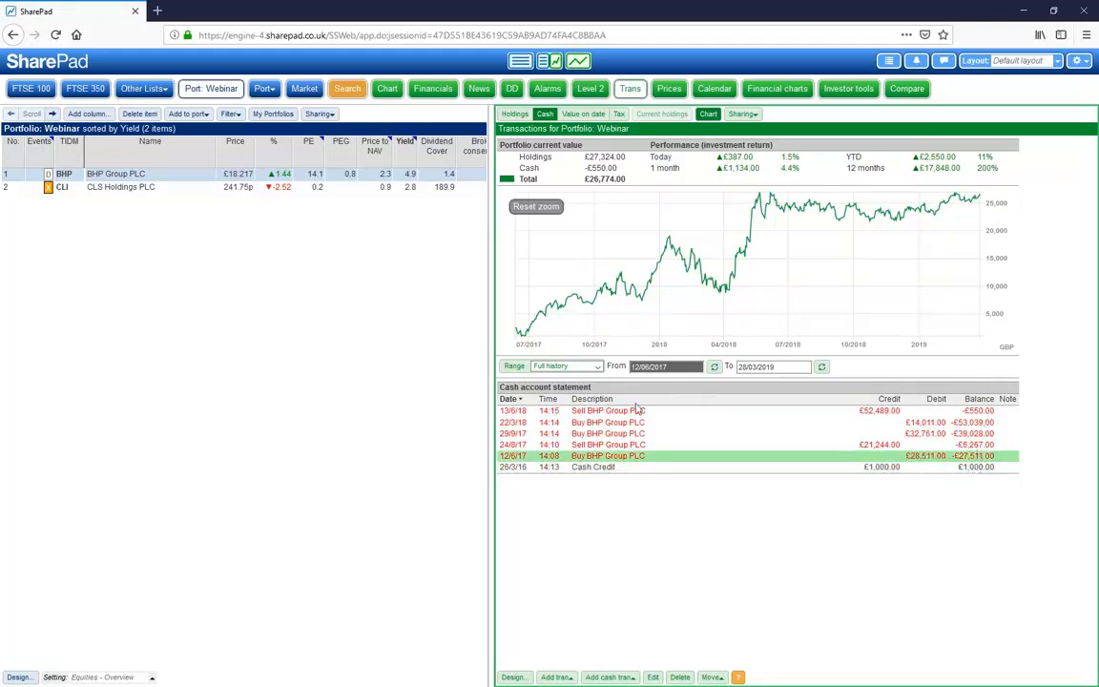
Restore the 26/3/16 cash credit's amount to £100000 and save the change
left_click(613, 469)
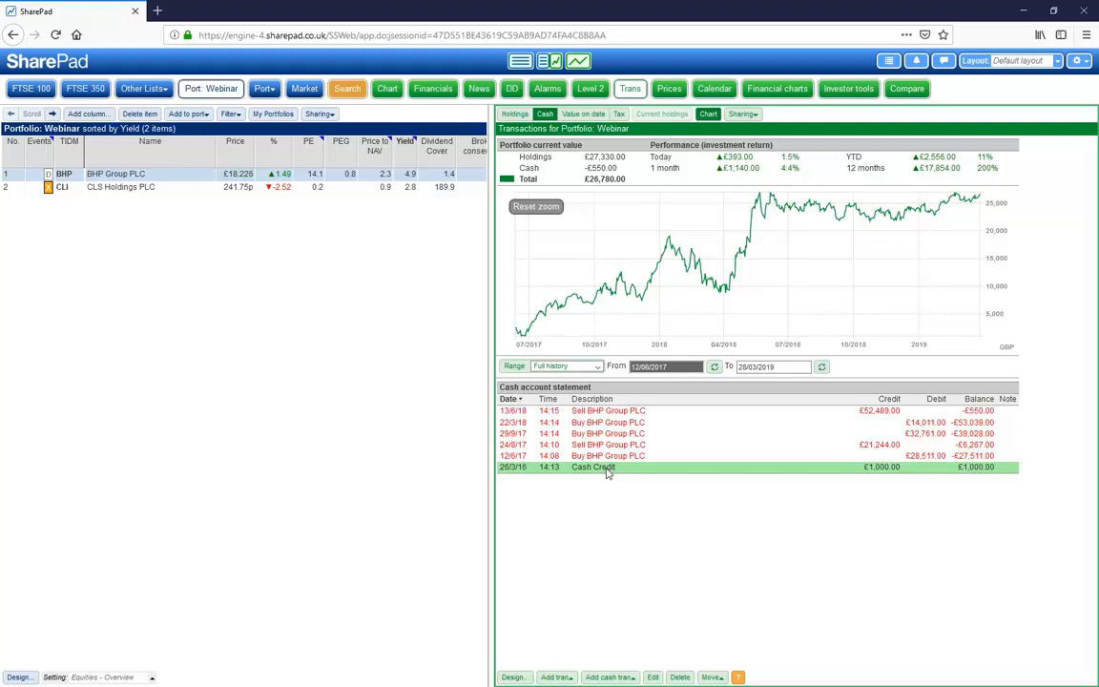
double_click(610, 467)
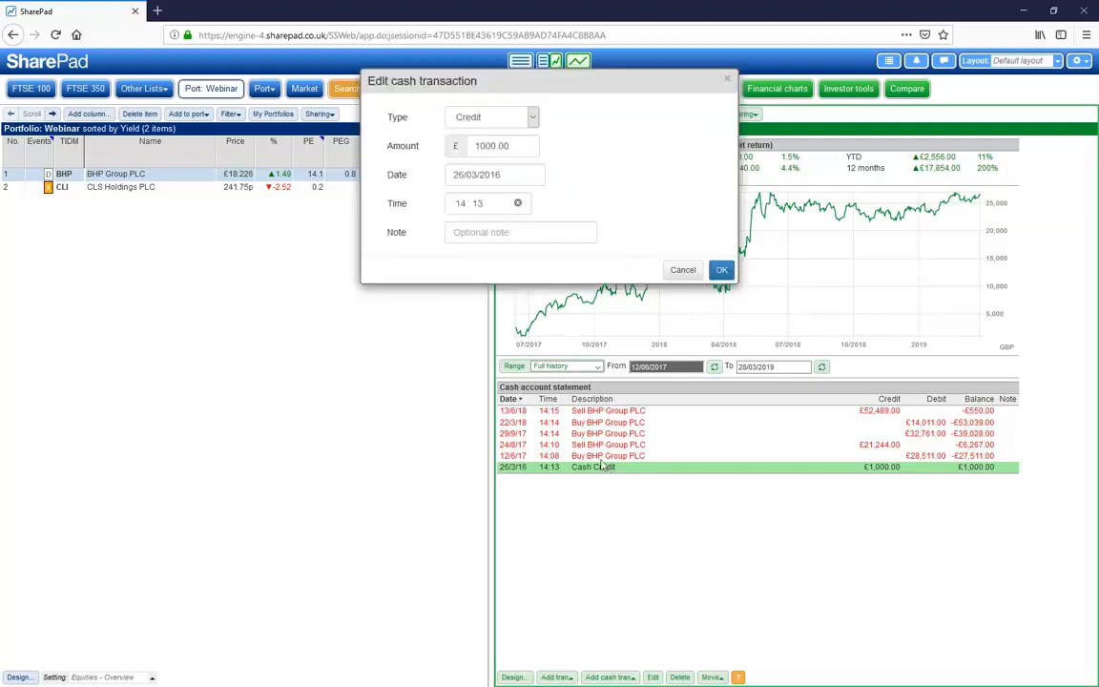
left_click(502, 146)
type("00")
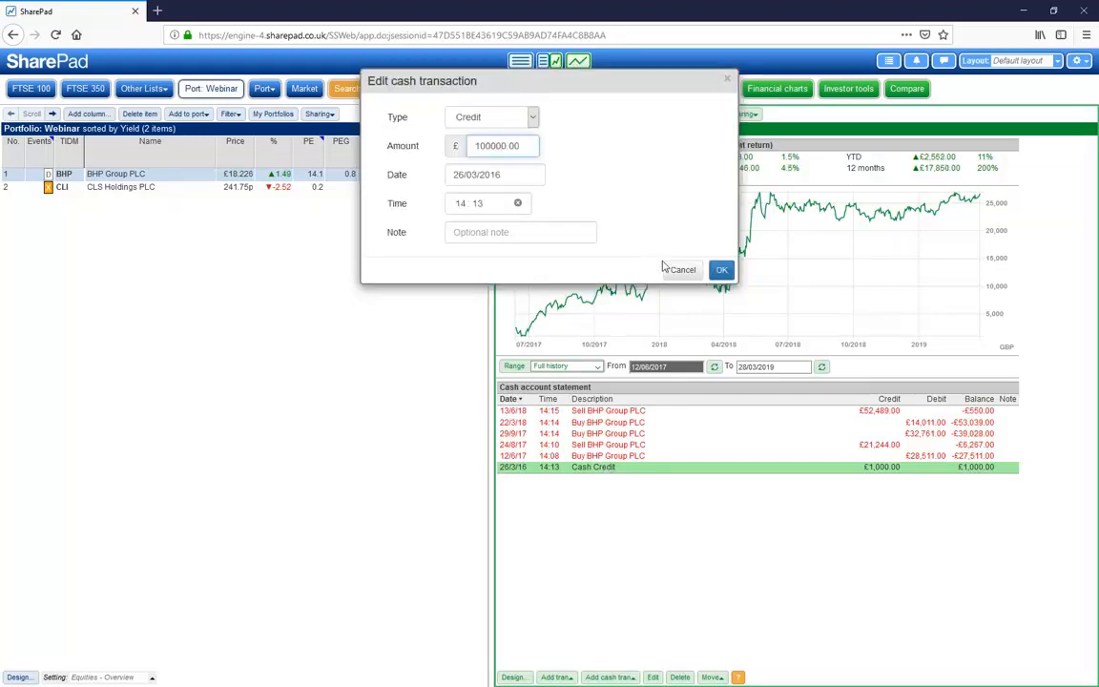
left_click(721, 270)
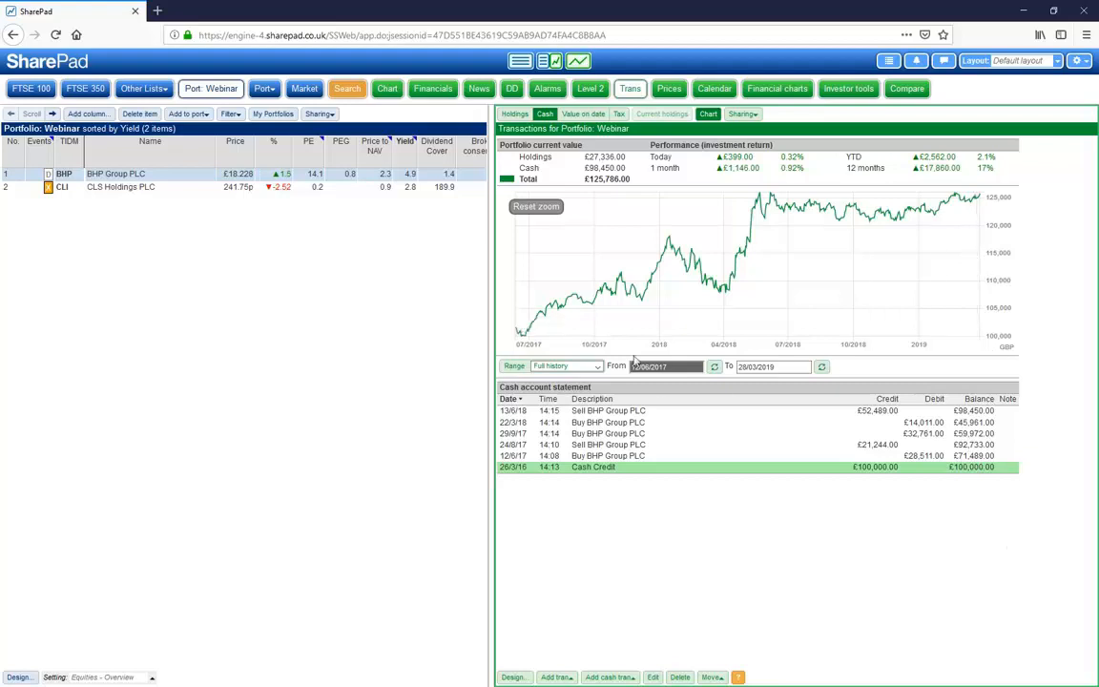
Return to the portfolio's holdings list, reload the transactions view and expand the BHP Group PLC transactions
left_click(515, 114)
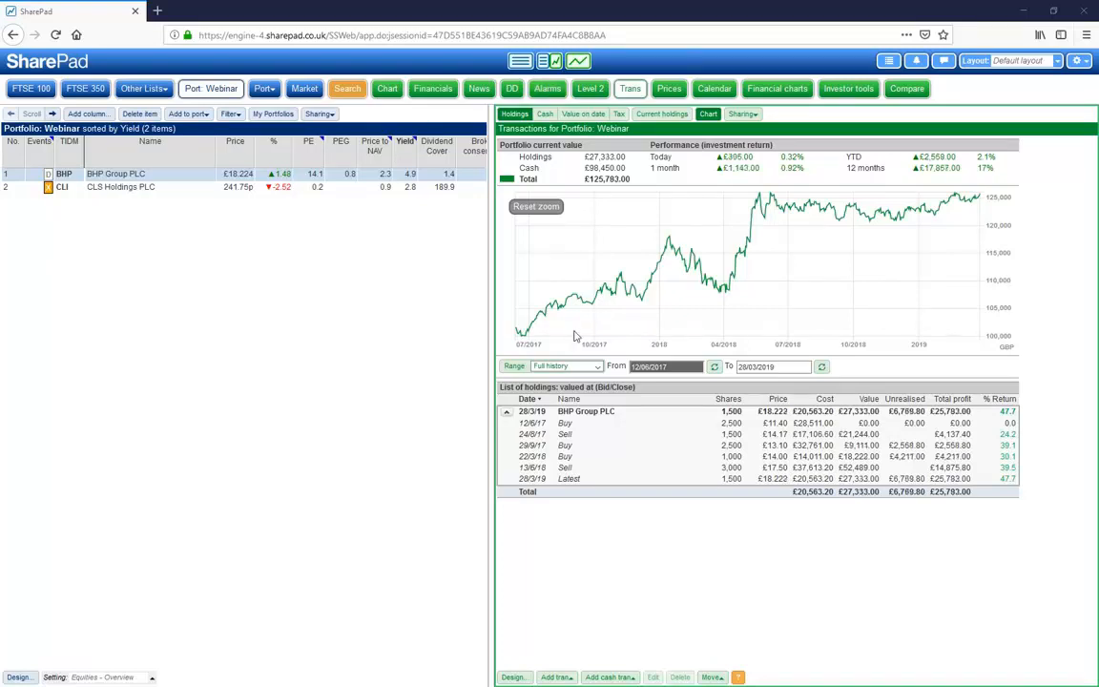
left_click(549, 89)
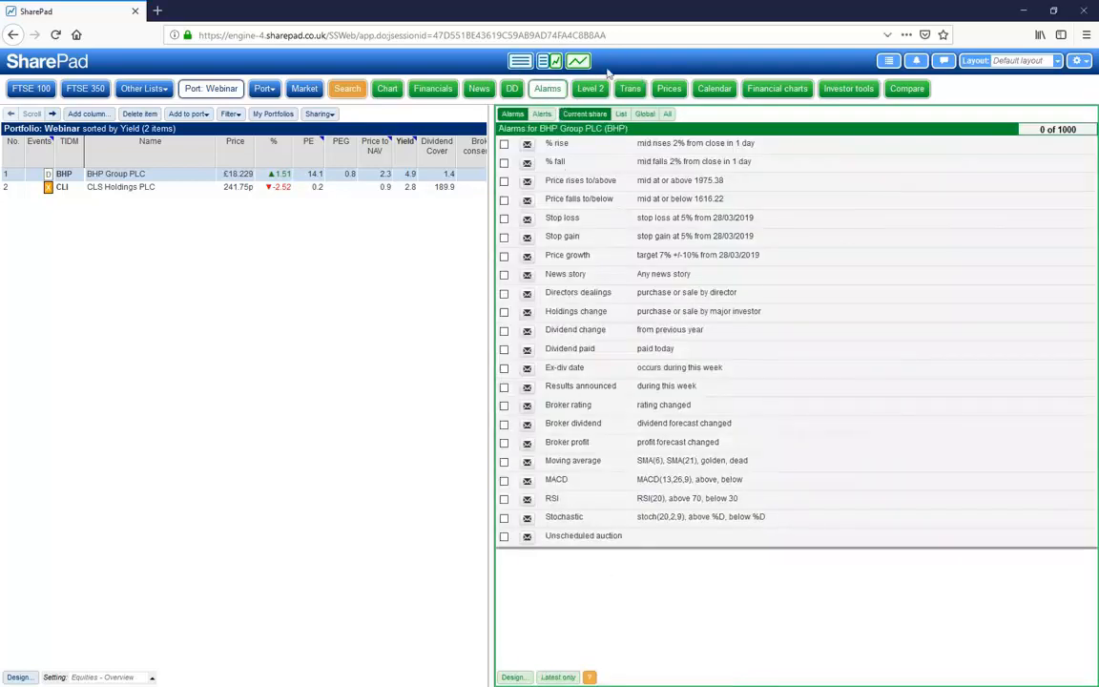
left_click(630, 89)
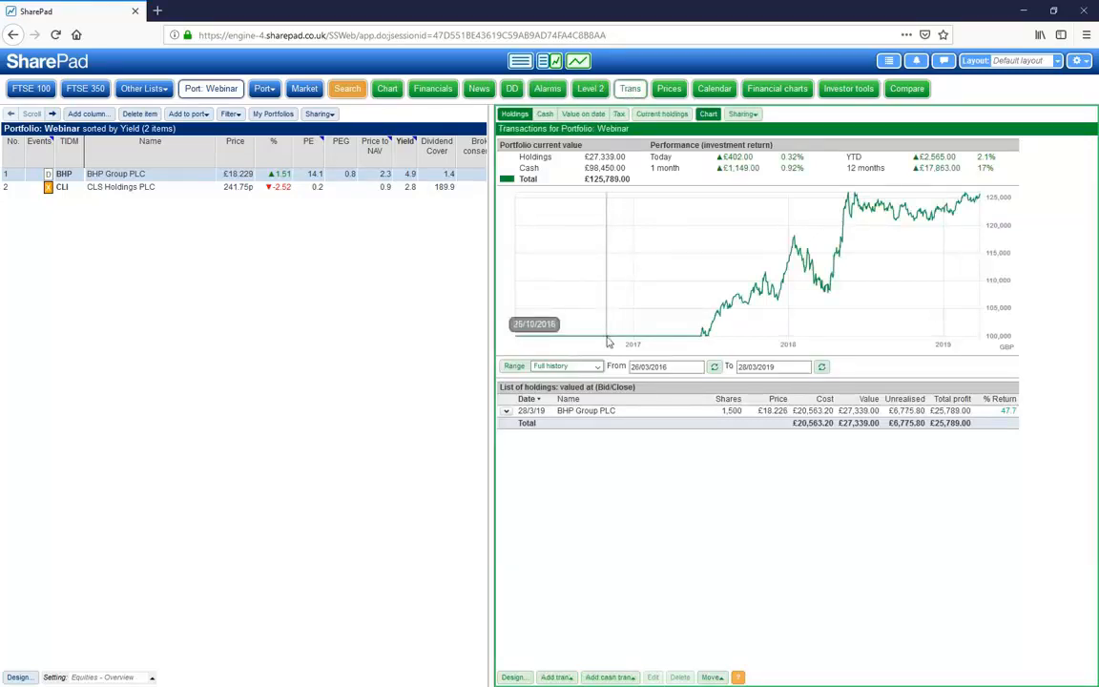
left_click(509, 413)
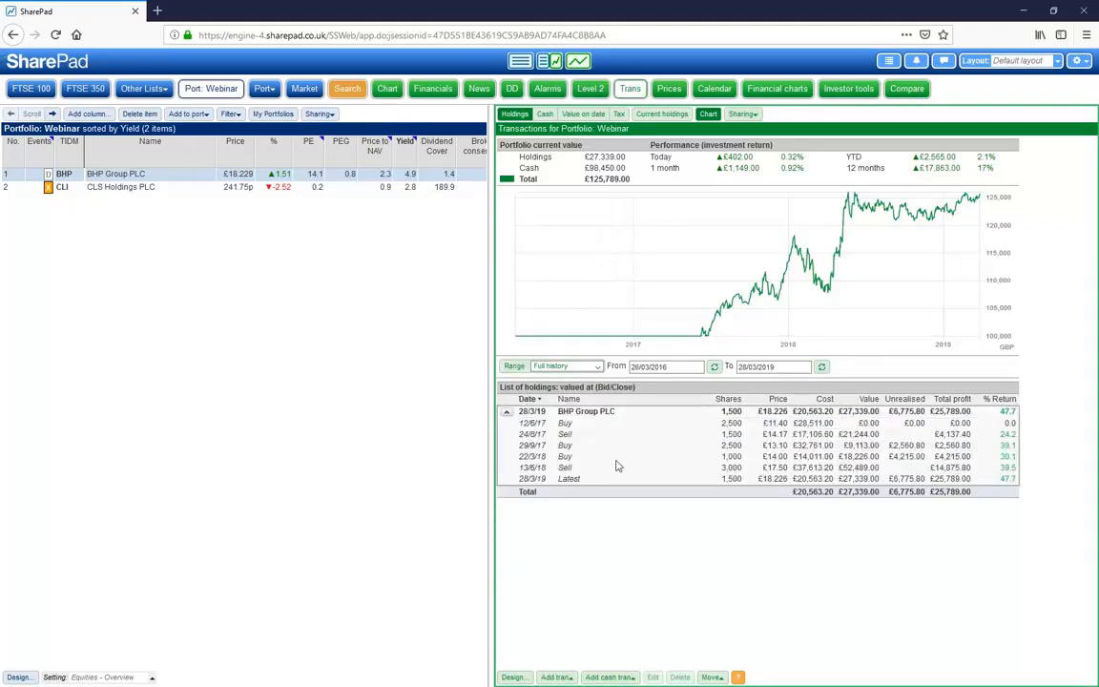
View the details of the 12/6/17 BHP Group PLC Buy transaction and close them without saving changes
left_click(564, 423)
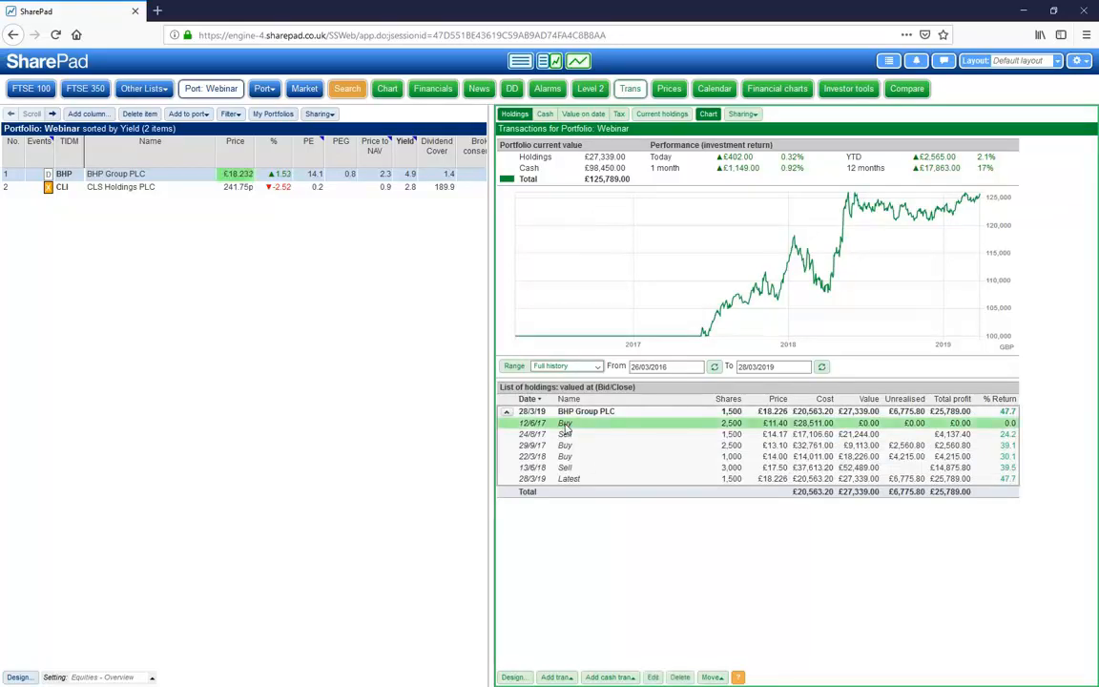
double_click(564, 427)
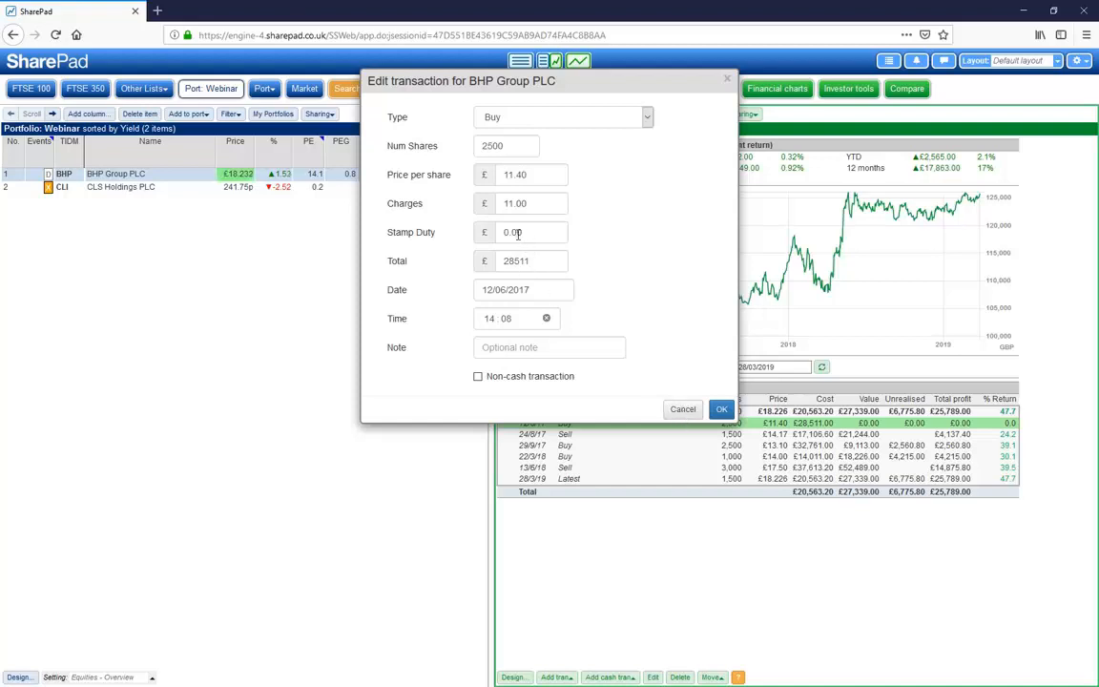
left_click(688, 409)
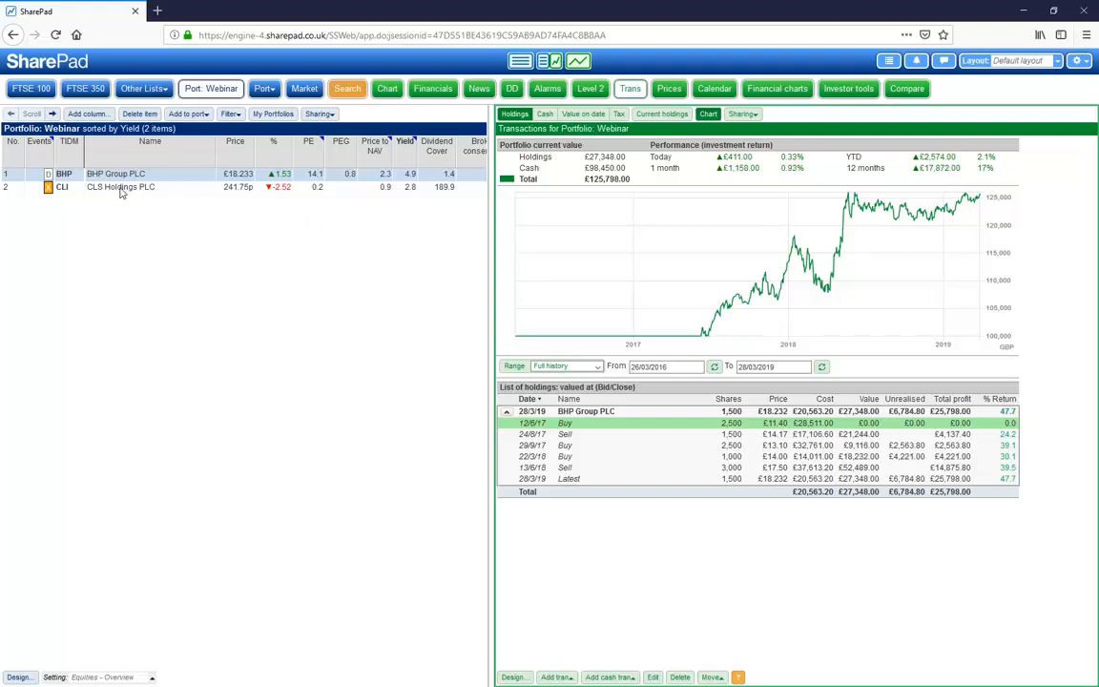
Start a Buy transaction for CLS Holdings PLC with 300 shares at £15.6 per share and charges of £11
left_click(121, 188)
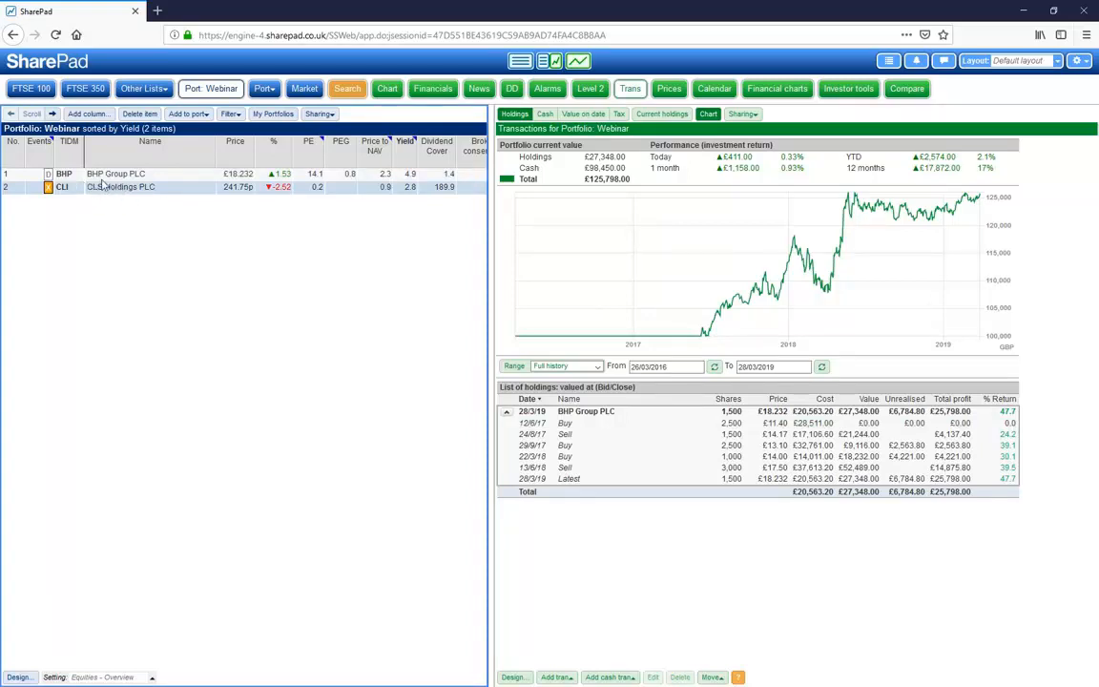
left_click(558, 678)
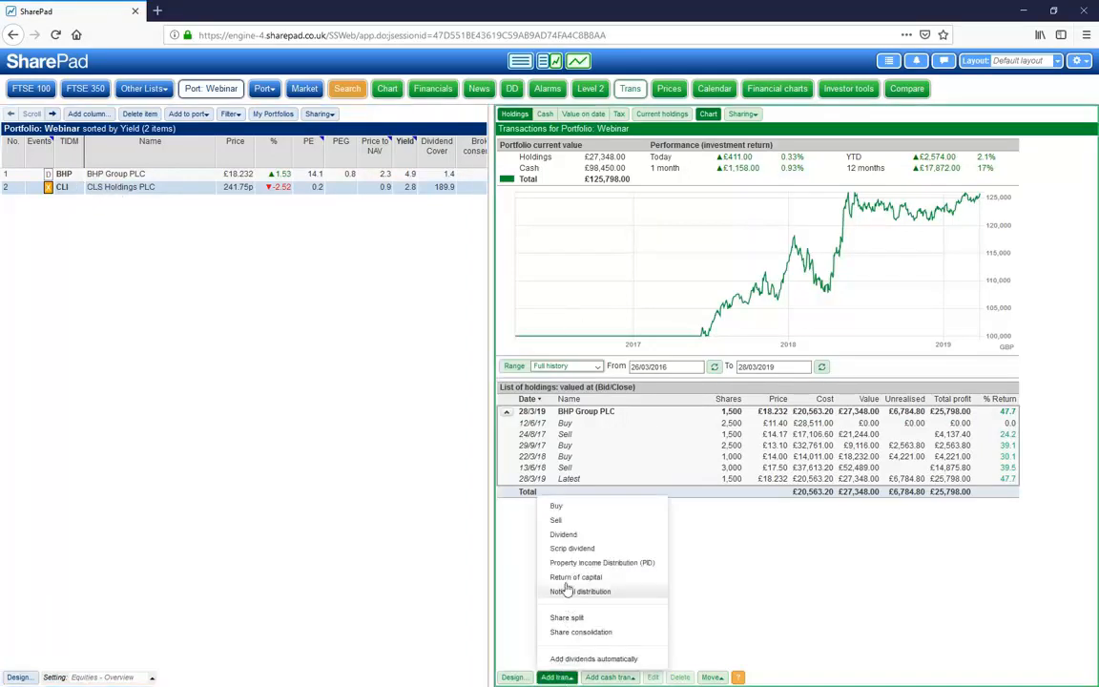
left_click(557, 506)
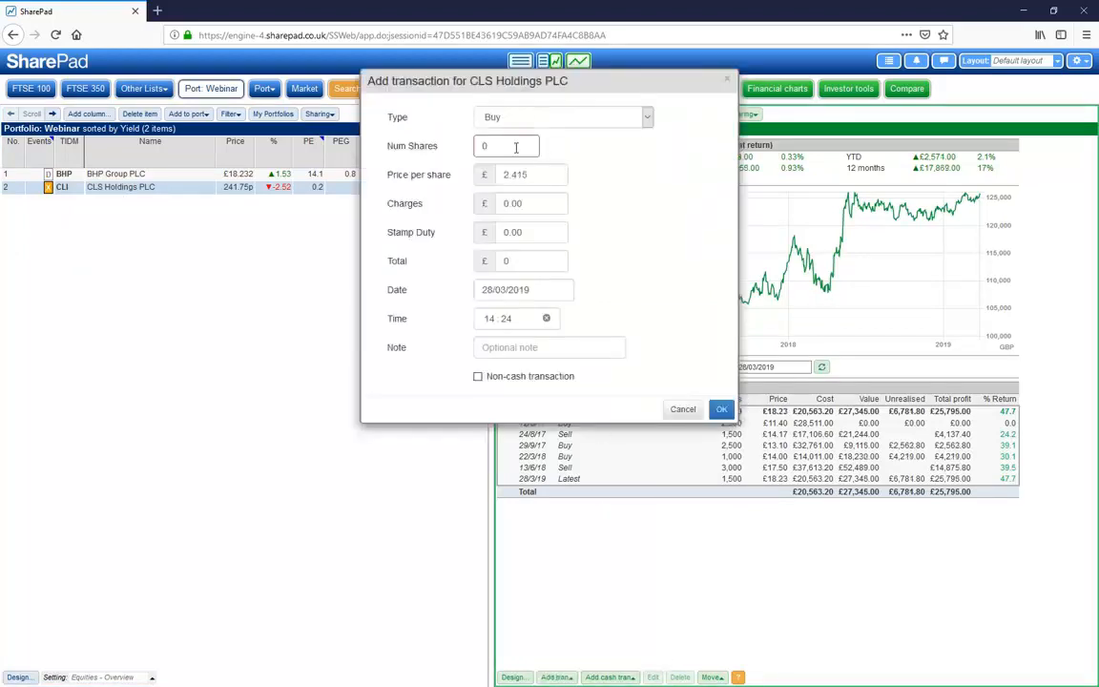
type("300")
key("Tab")
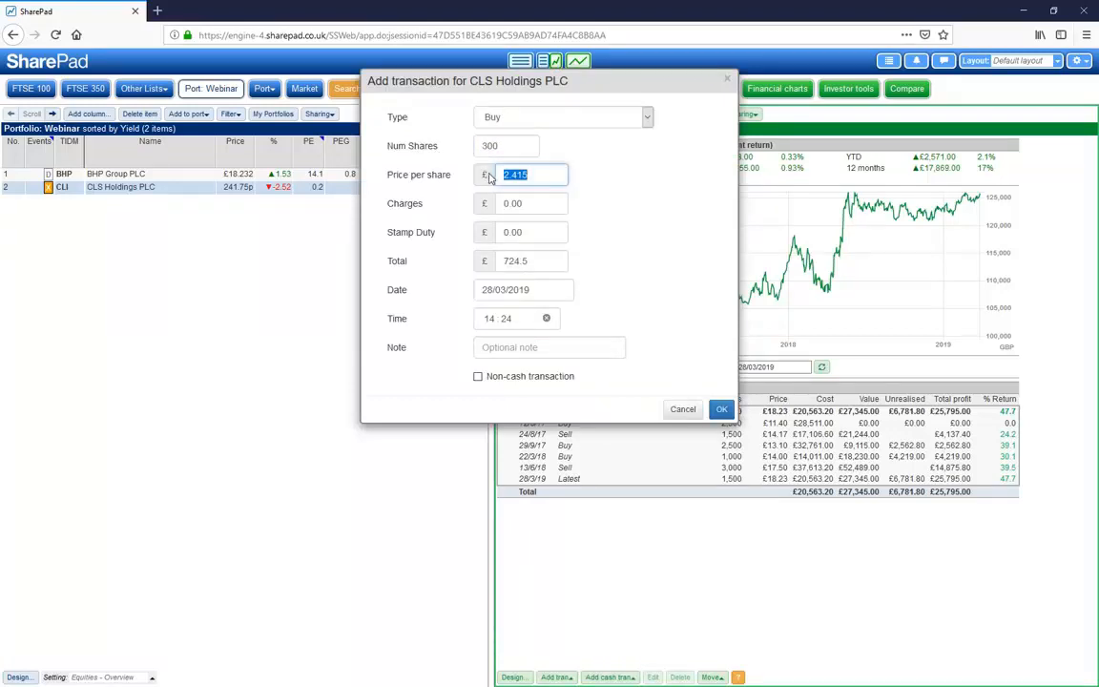
type("15.6")
key("Tab")
type("11")
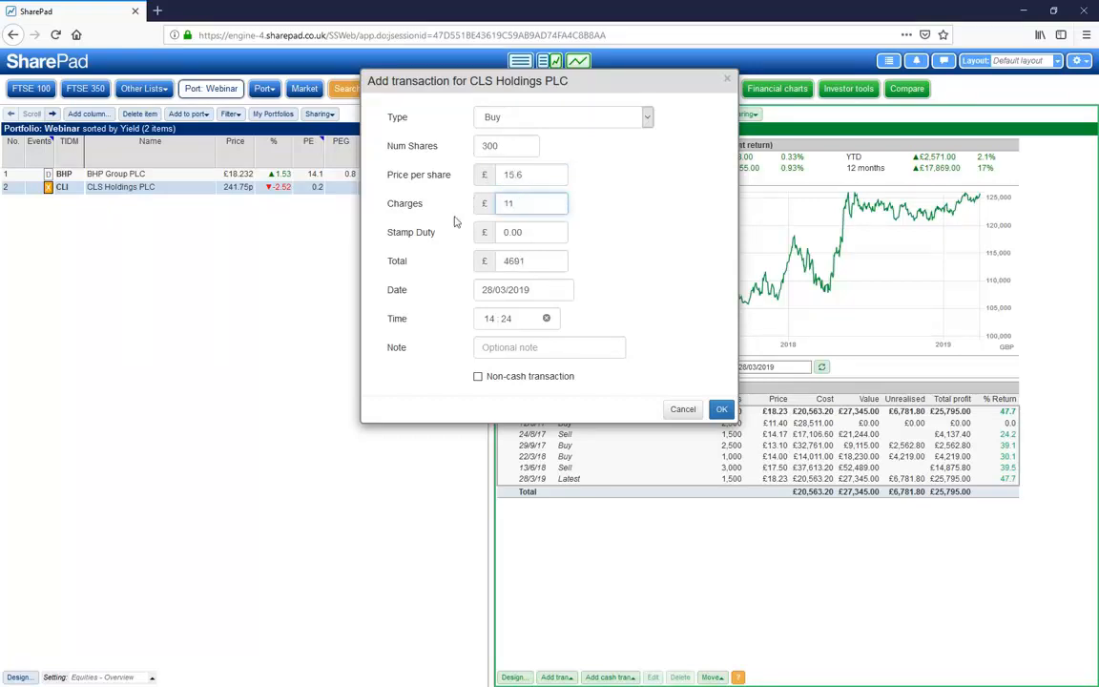
Date the CLS Holdings PLC Buy transaction 12/12/16 and save it
left_click(549, 291)
left_click_drag(554, 289, 417, 297)
type("12/")
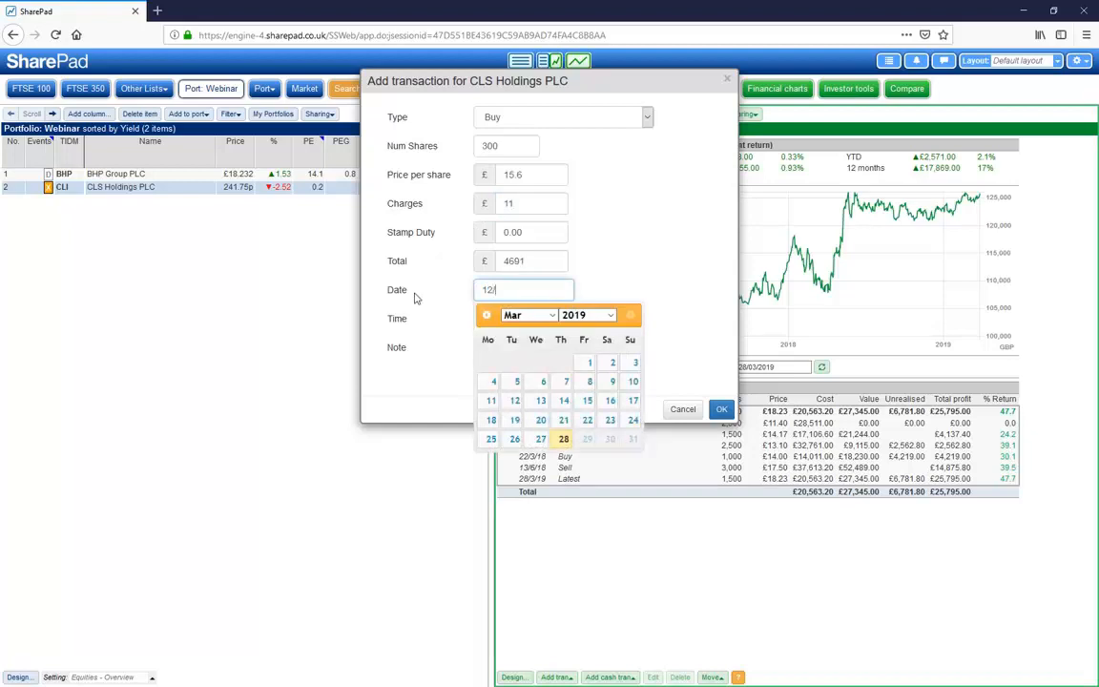
type("12/16")
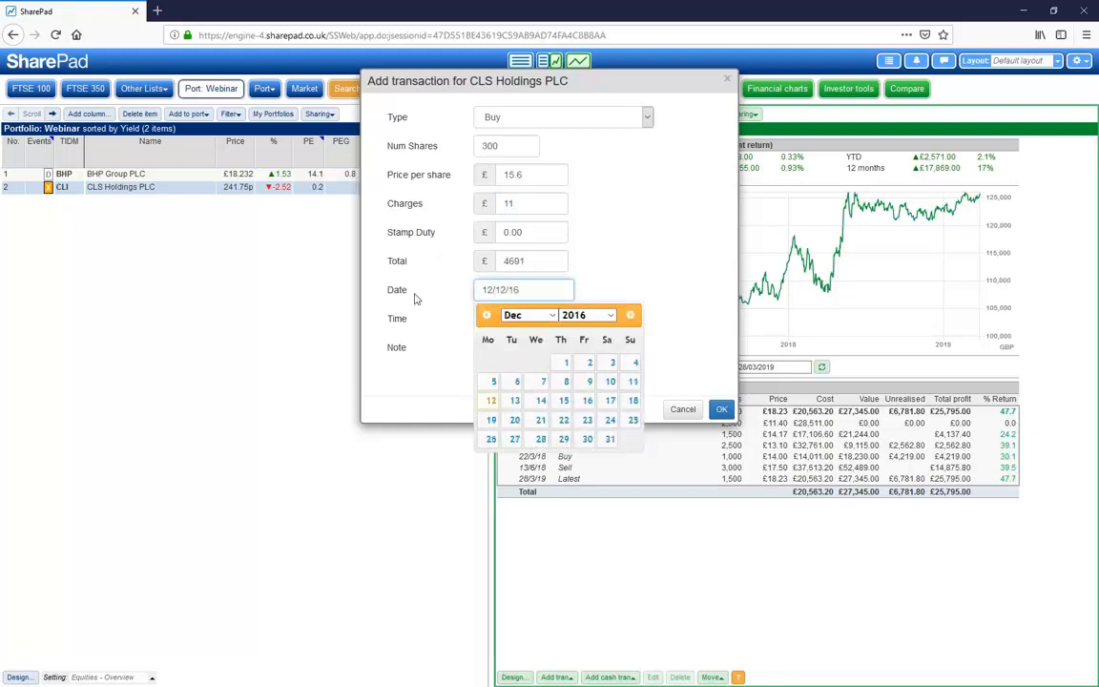
left_click(656, 219)
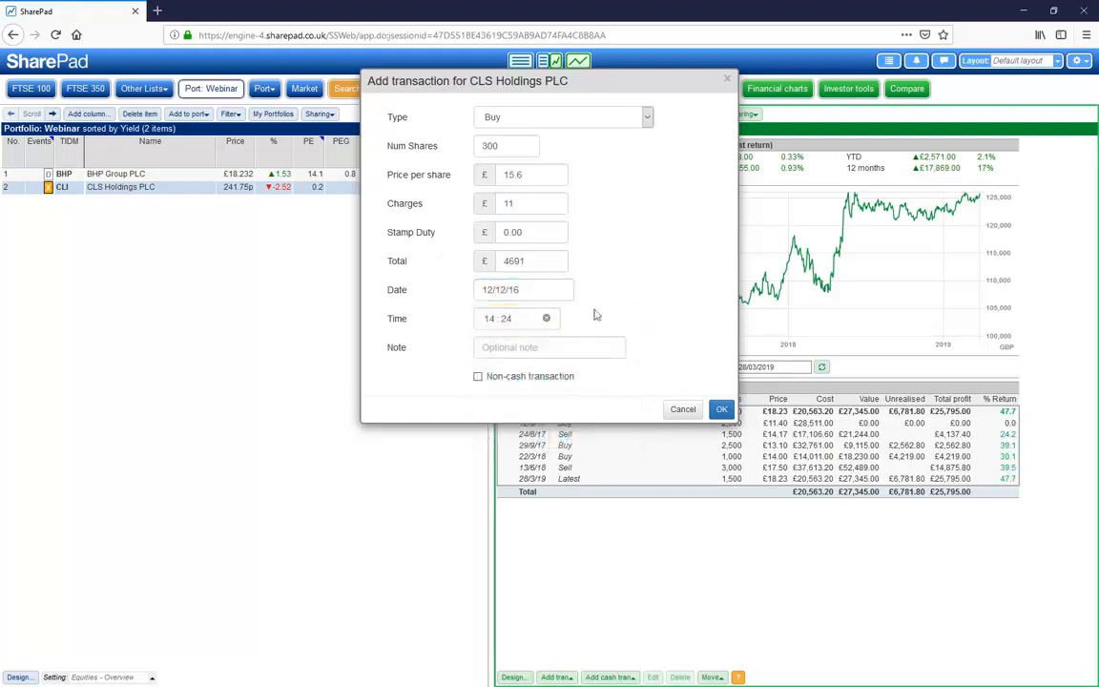
left_click(721, 410)
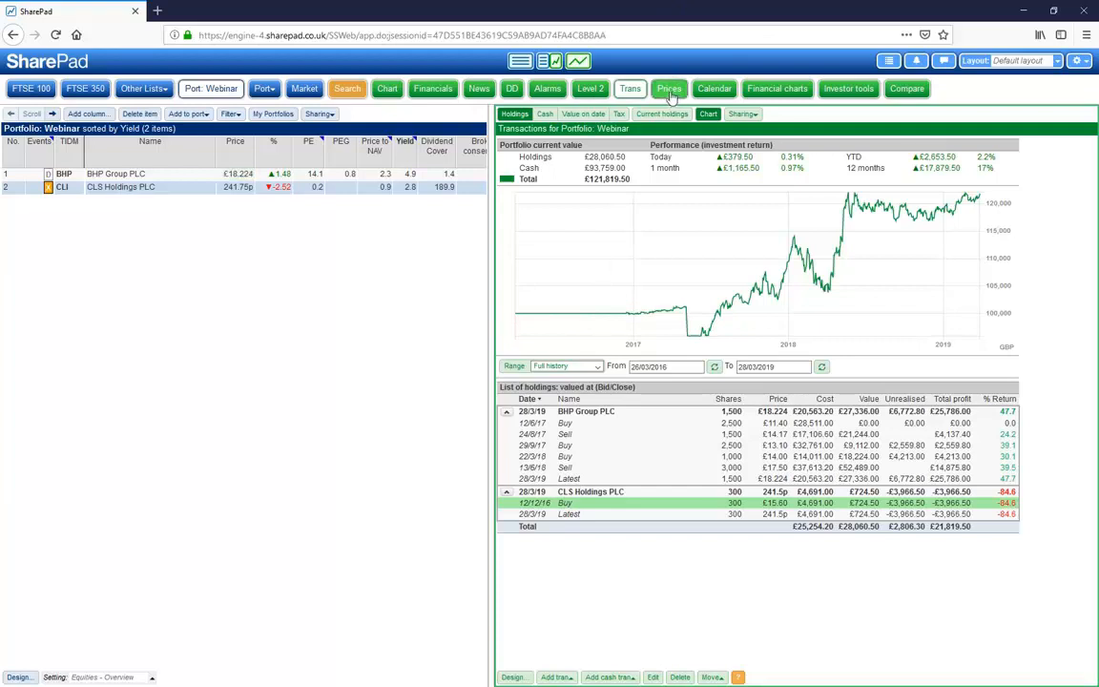
Examine the CLS Holdings PLC price history back to May 2017 for share split adjustments
left_click(671, 89)
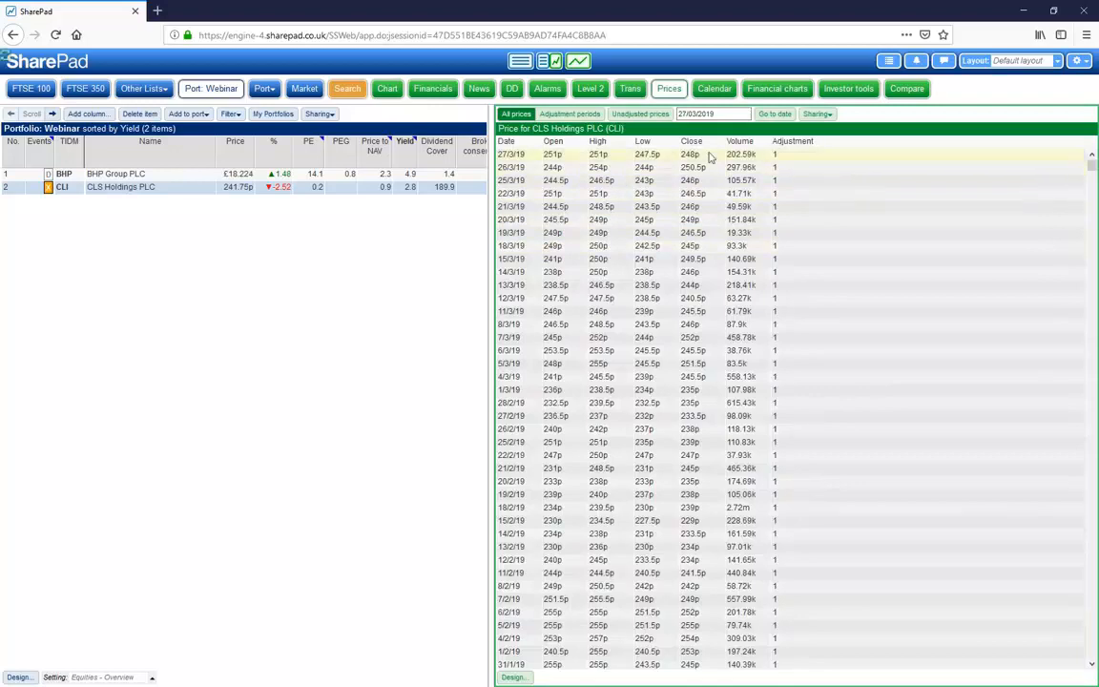
scroll(724, 220, "down", 10)
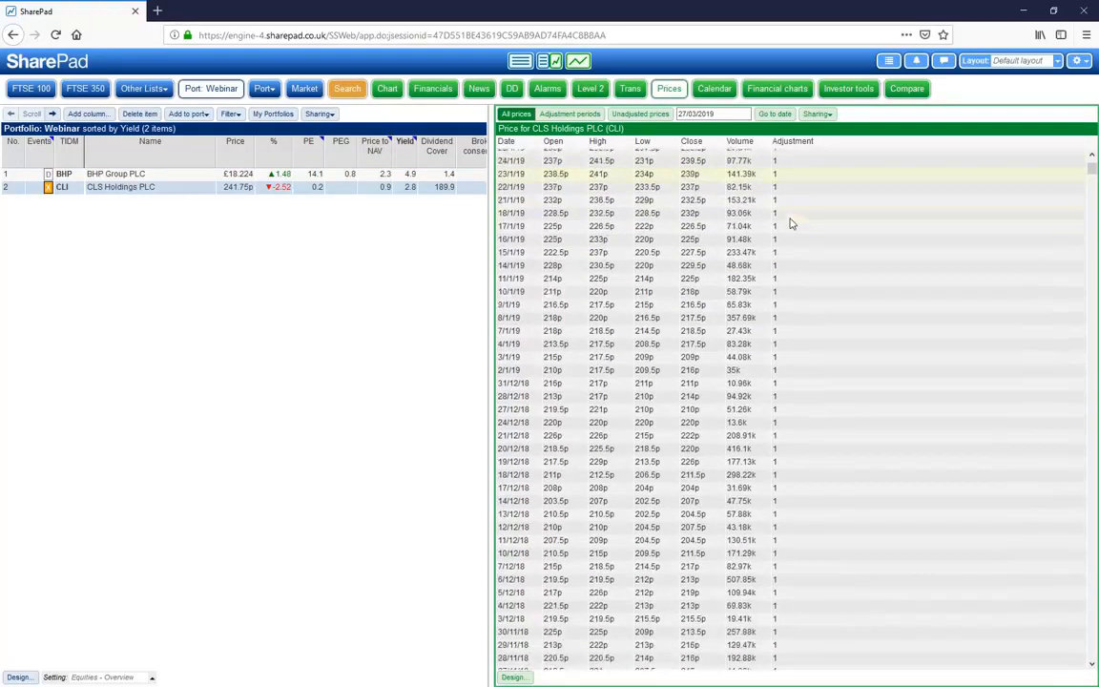
scroll(790, 221, "down", 20)
scroll(789, 222, "down", 20)
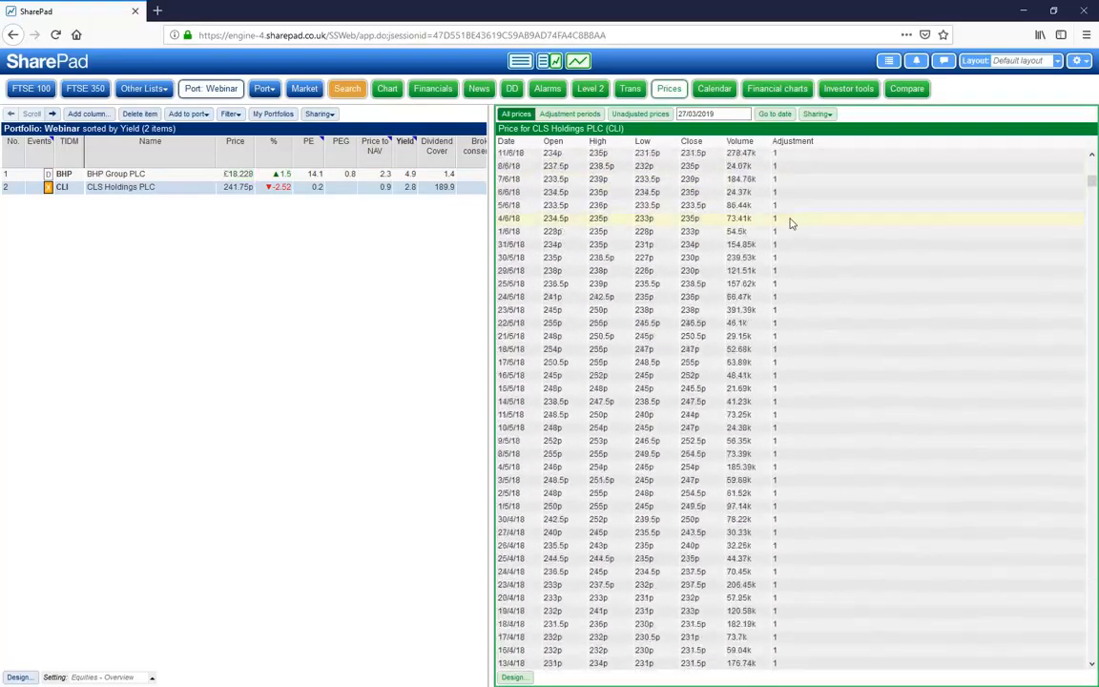
scroll(790, 222, "down", 8)
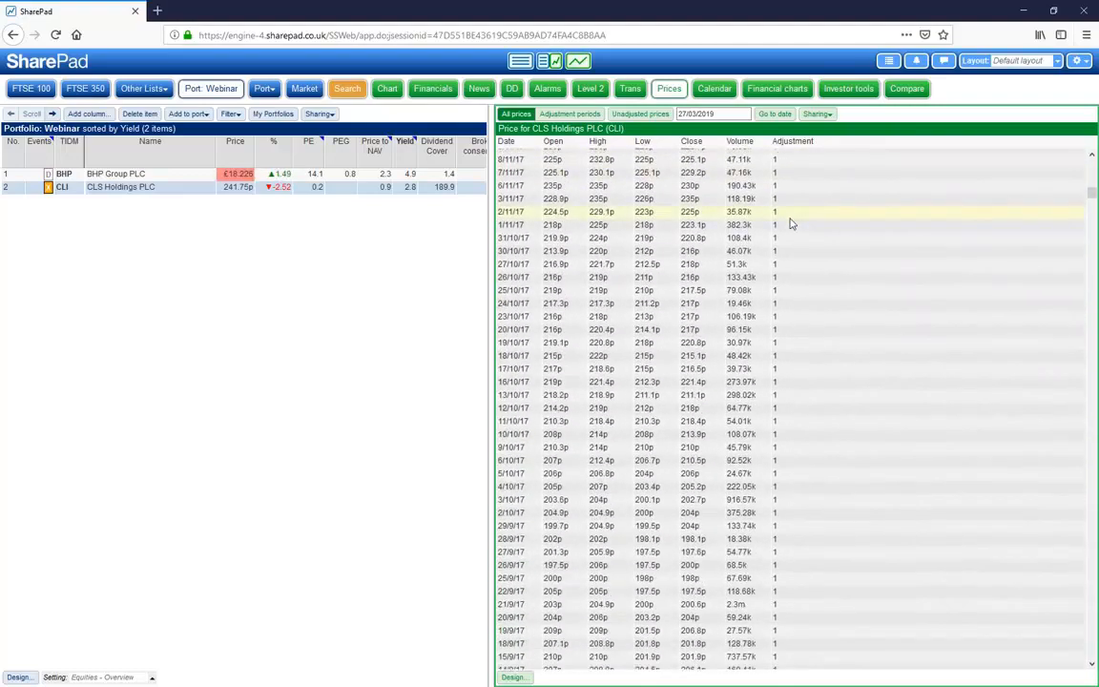
scroll(789, 222, "down", 18)
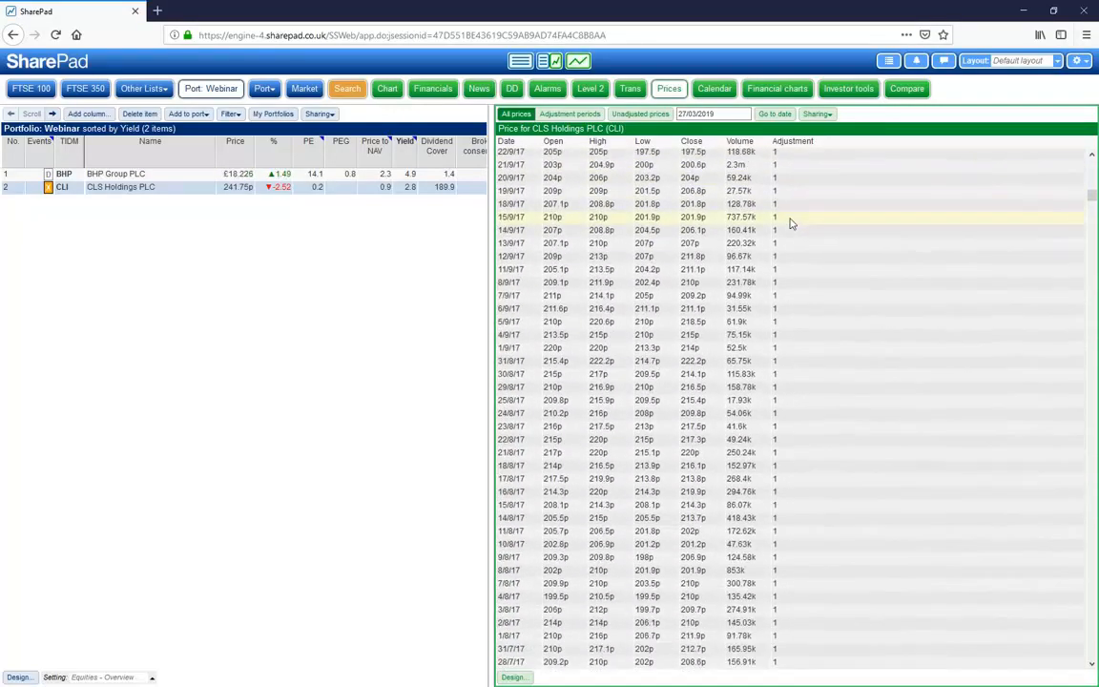
scroll(790, 222, "down", 20)
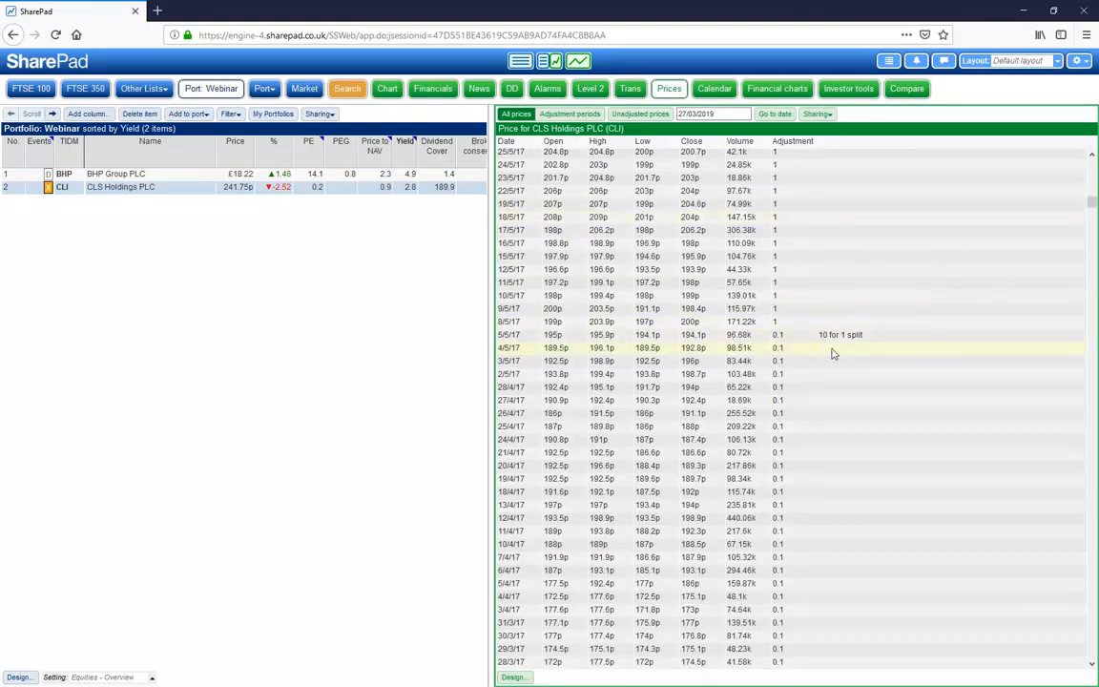
Show unadjusted prices for CLS Holdings PLC, review them, and switch to its adjustment periods
left_click(641, 115)
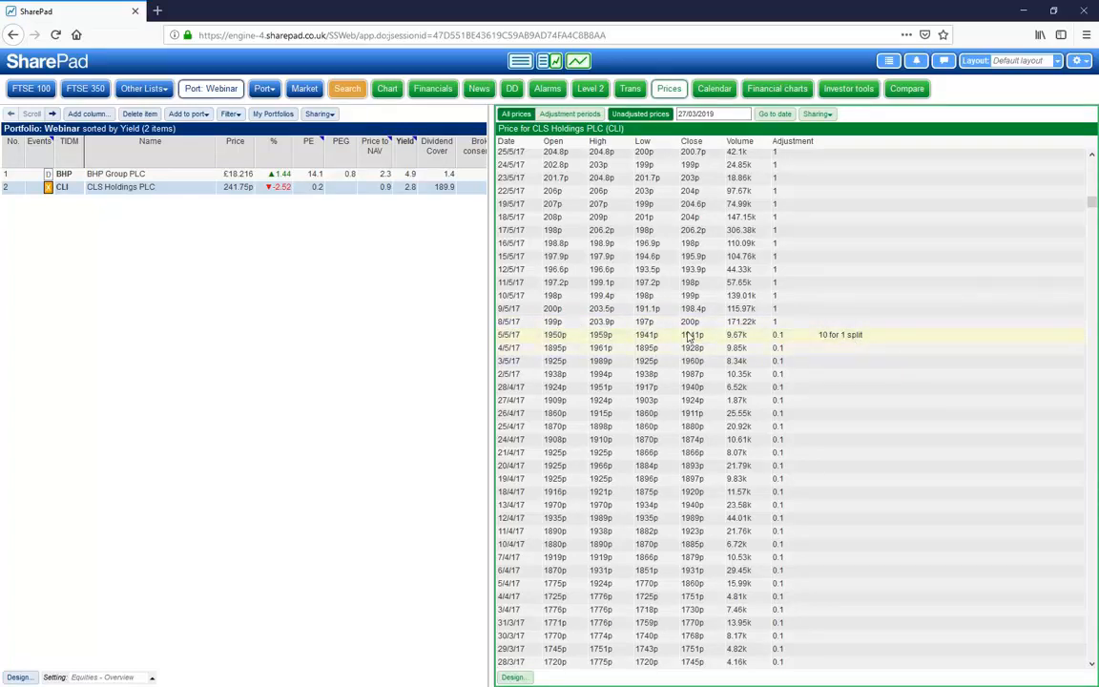
scroll(690, 337, "up", 10)
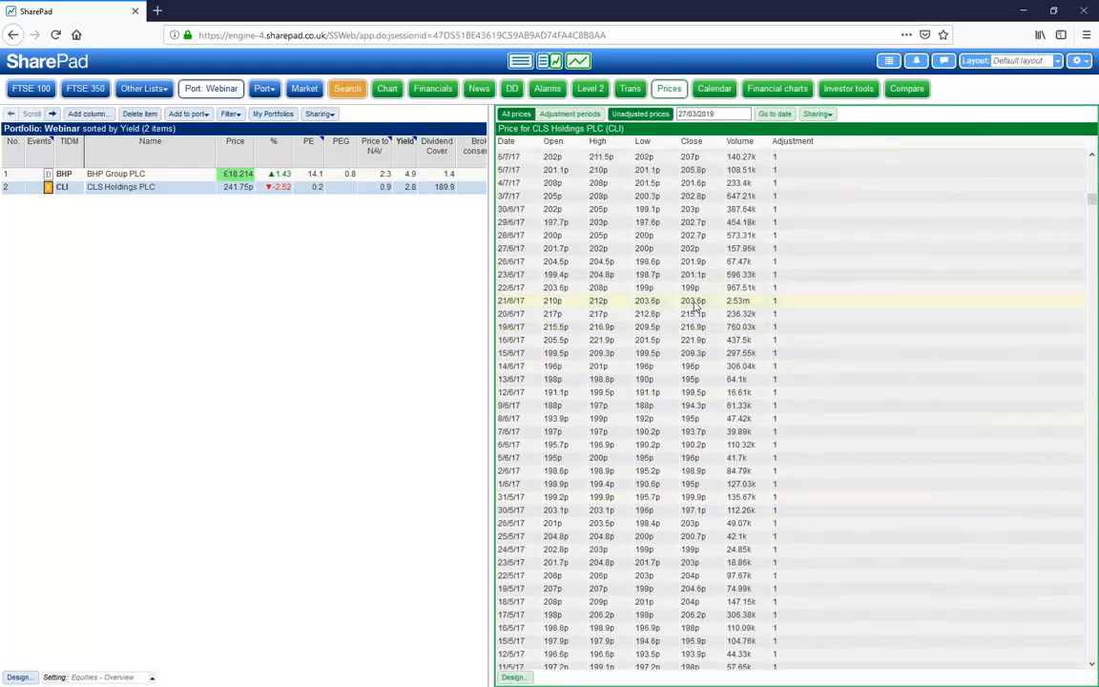
scroll(695, 307, "up", 20)
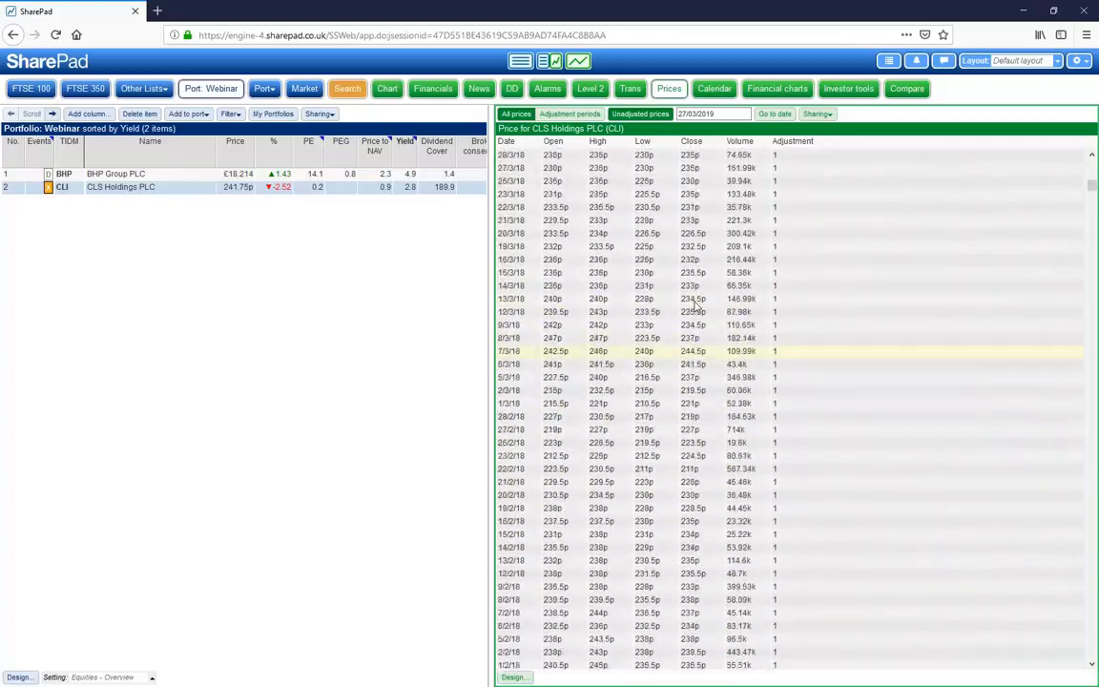
left_click(572, 114)
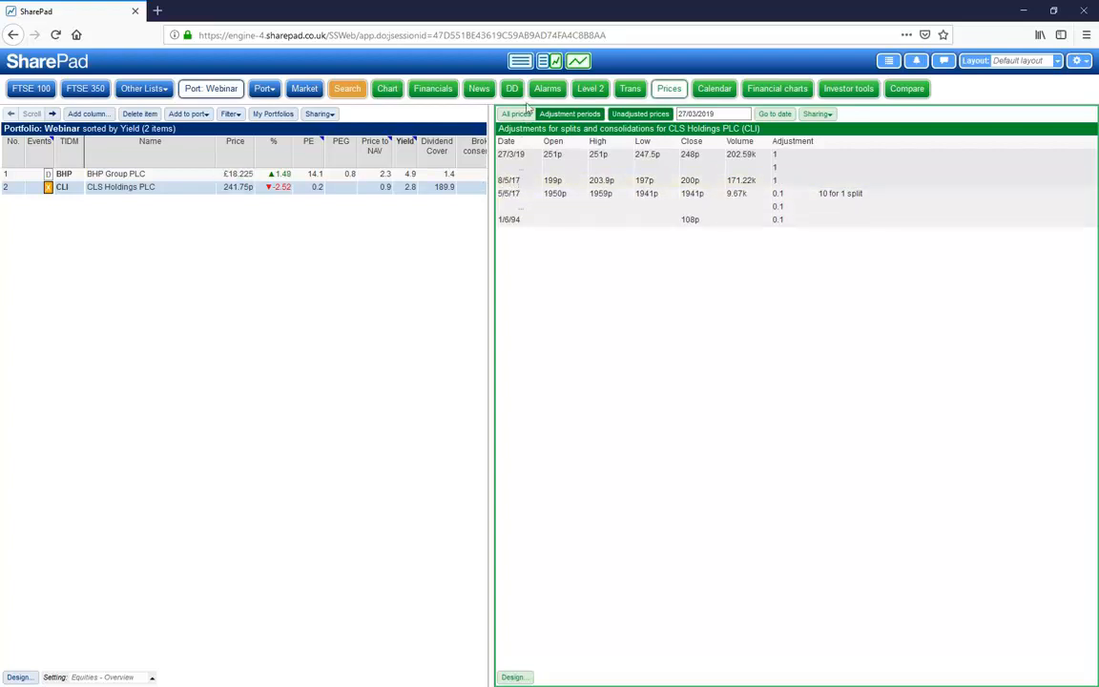
Return to the Webinar portfolio's transactions, expand the CLS Holdings PLC holding and select its 12/12/16 Buy
left_click(631, 90)
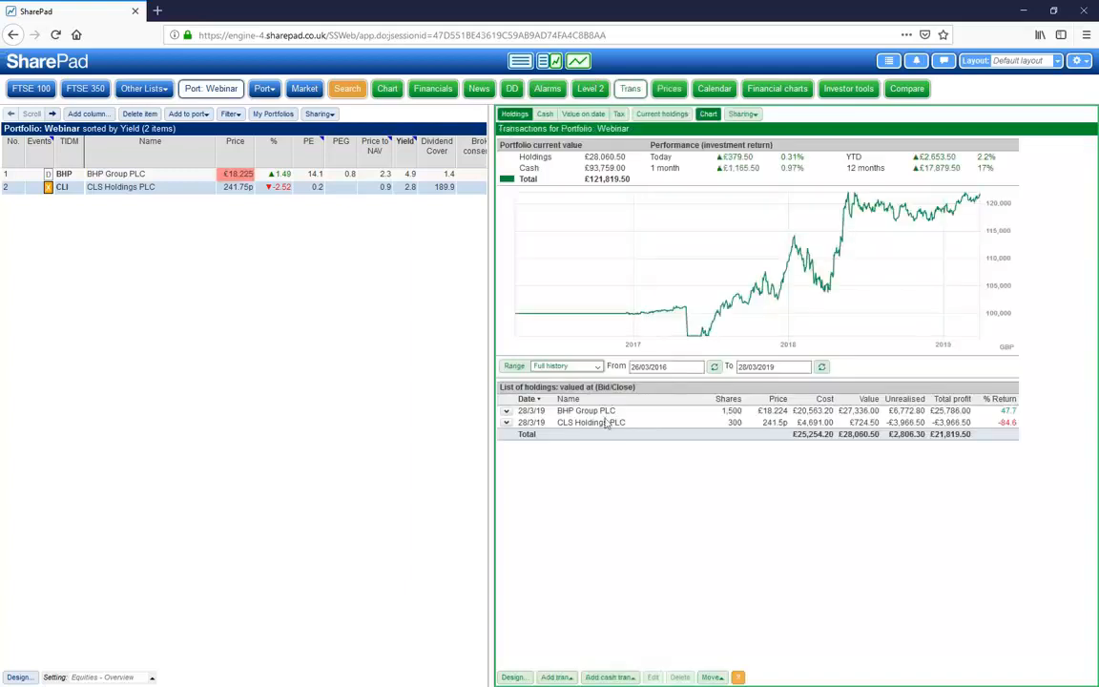
left_click(506, 423)
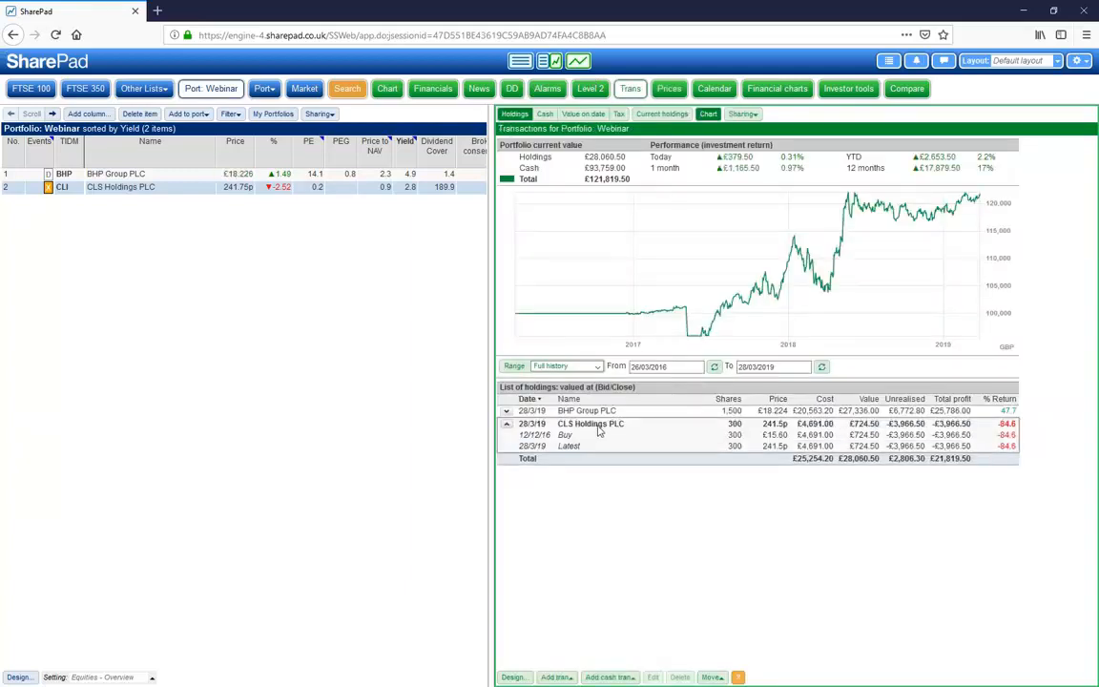
left_click(553, 435)
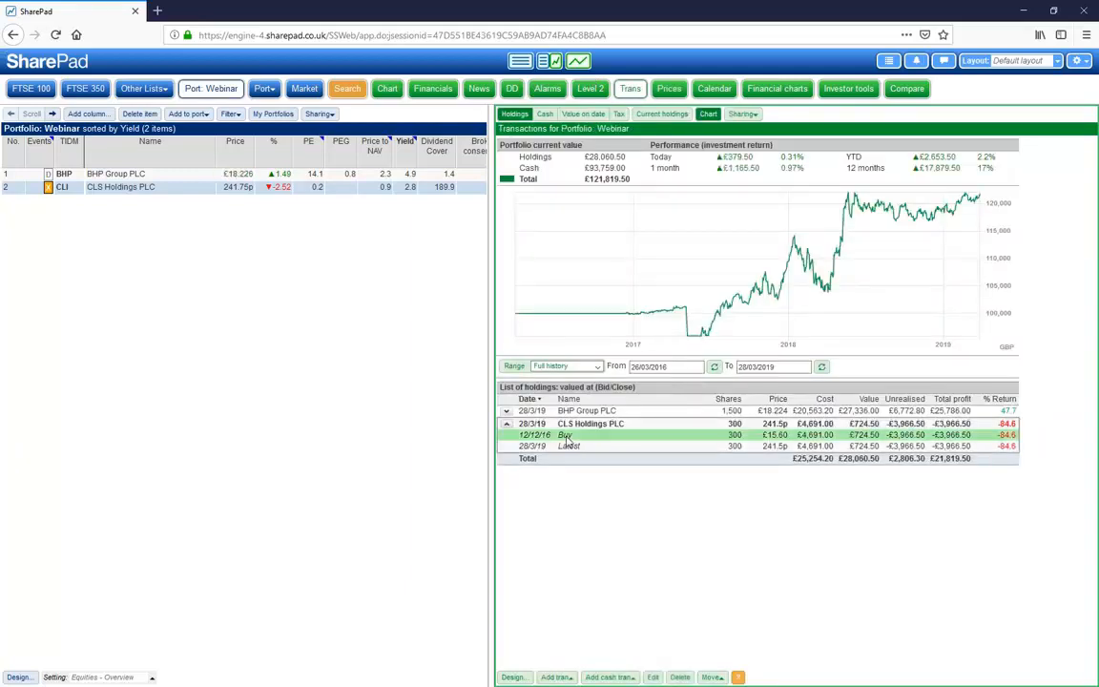
Start a share split transaction for CLS Holdings PLC with a new number of 3000 shares
left_click(556, 676)
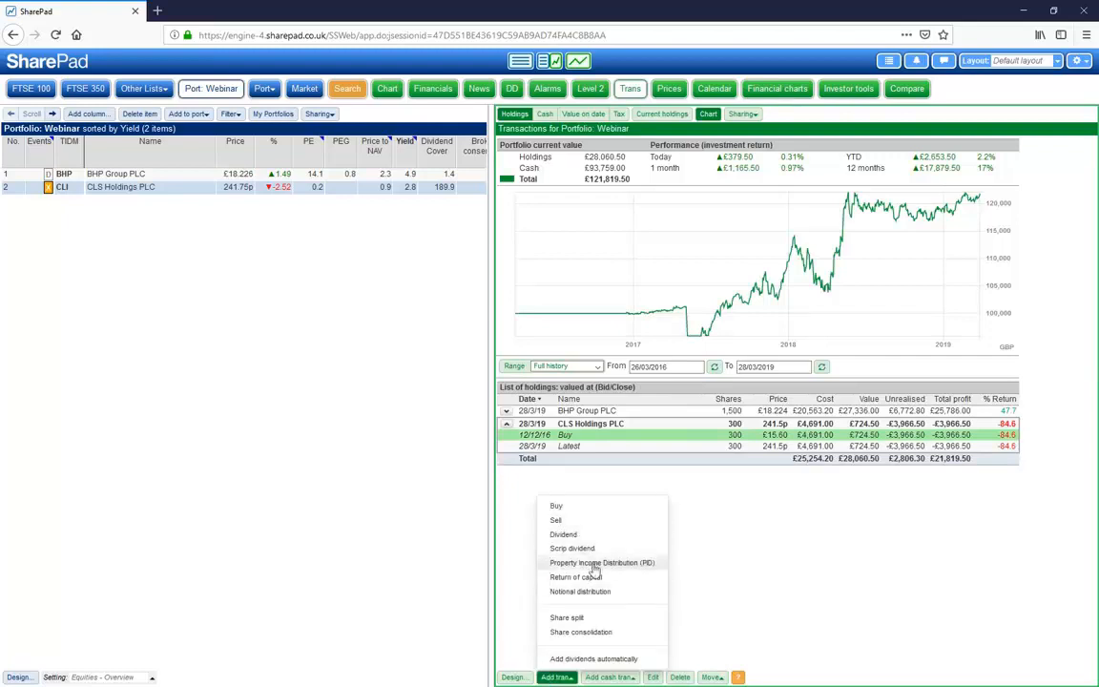
left_click(568, 617)
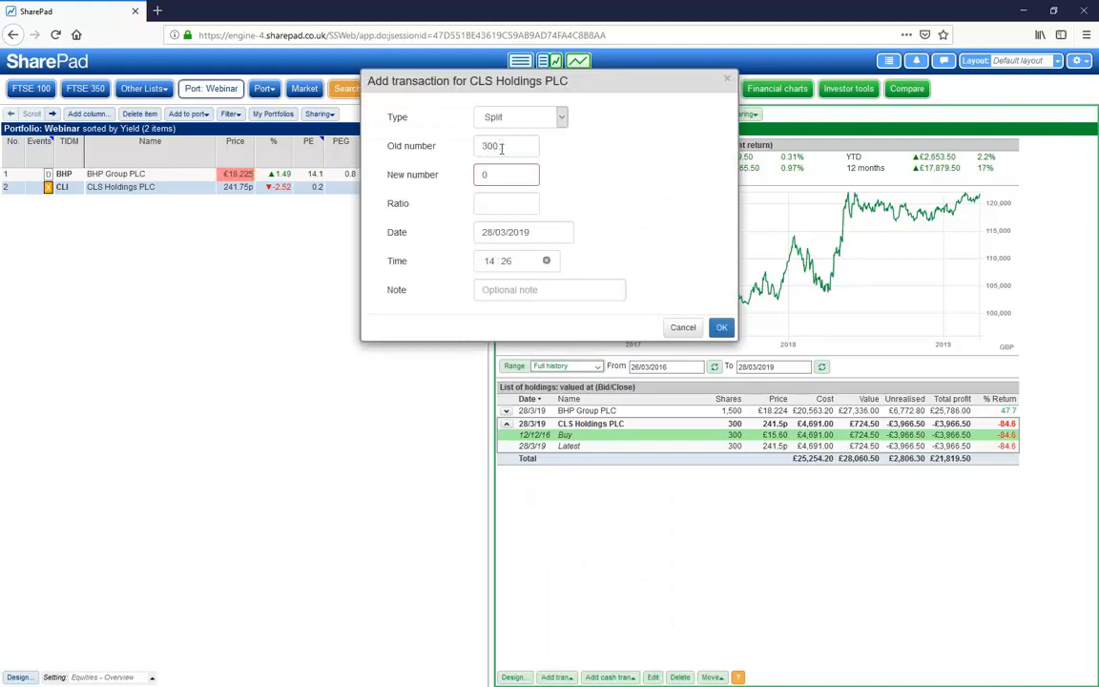
left_click_drag(494, 182, 452, 174)
type("302")
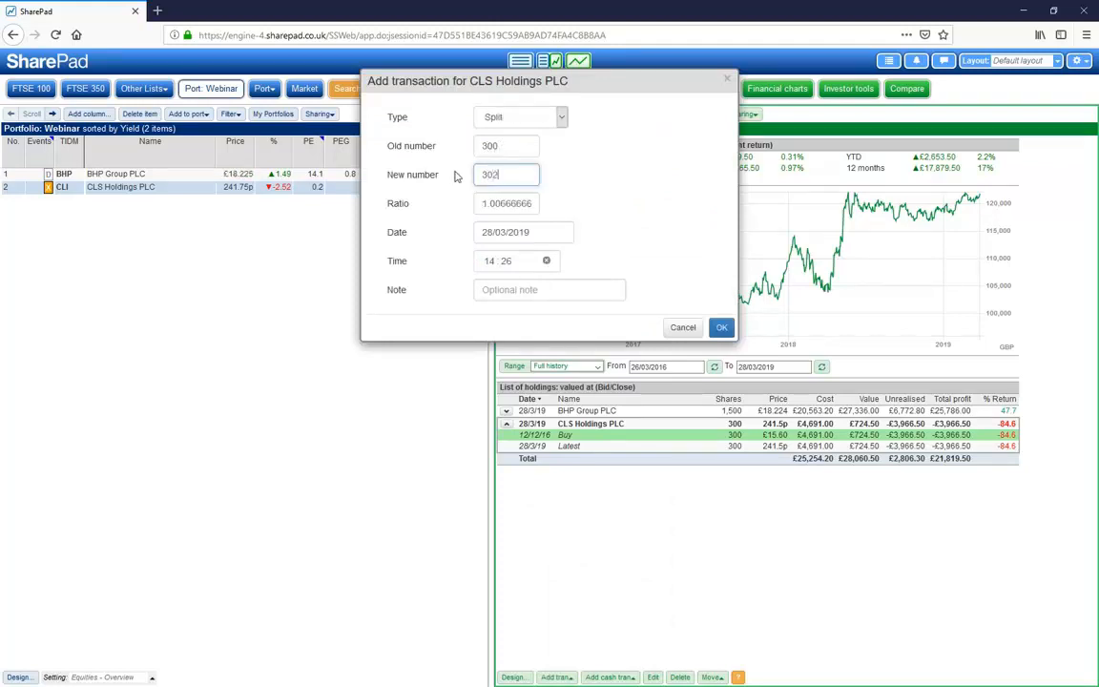
key("BackSpace")
type("00")
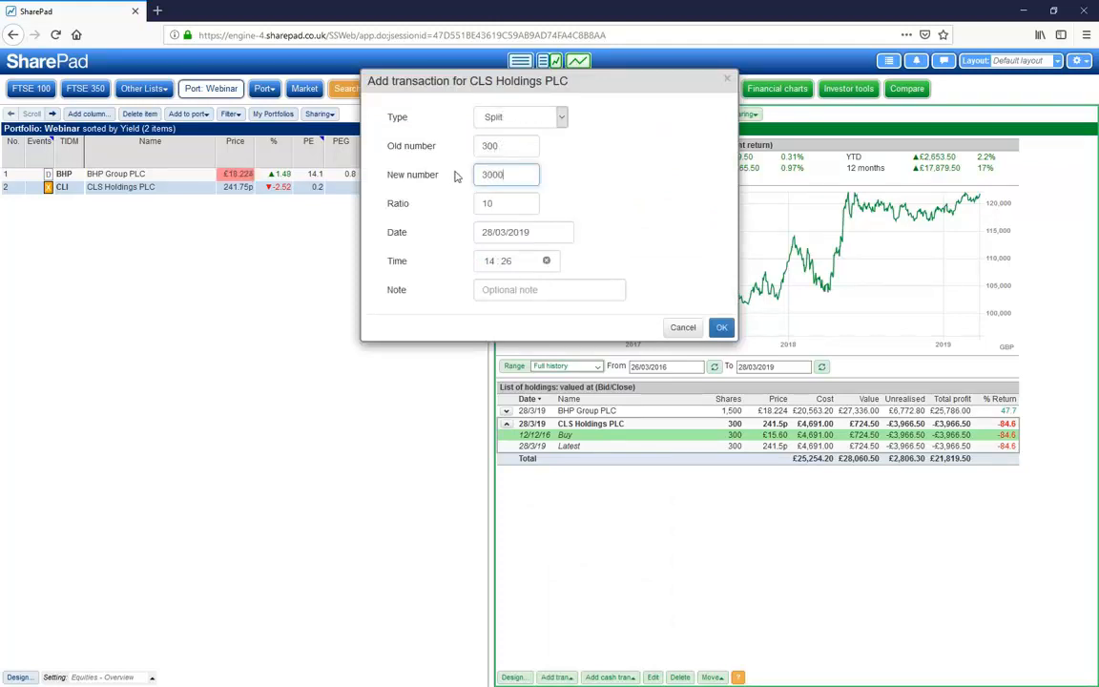
Date the CLS Holdings PLC share split 5/5/17 and save the transaction
left_click(544, 231)
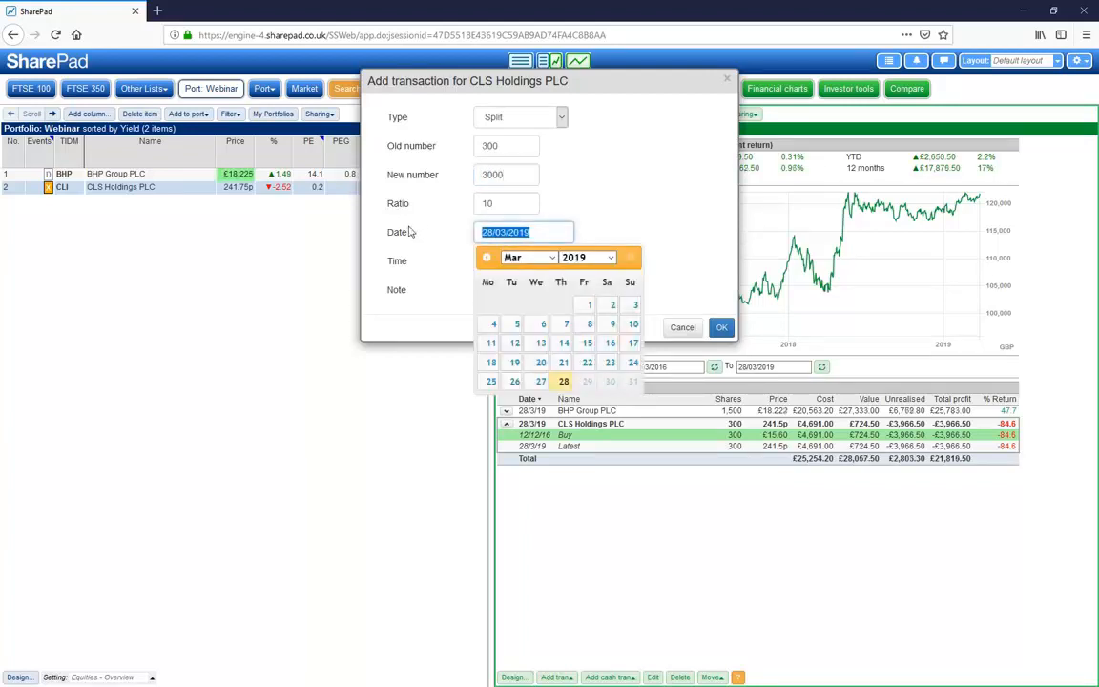
type("08")
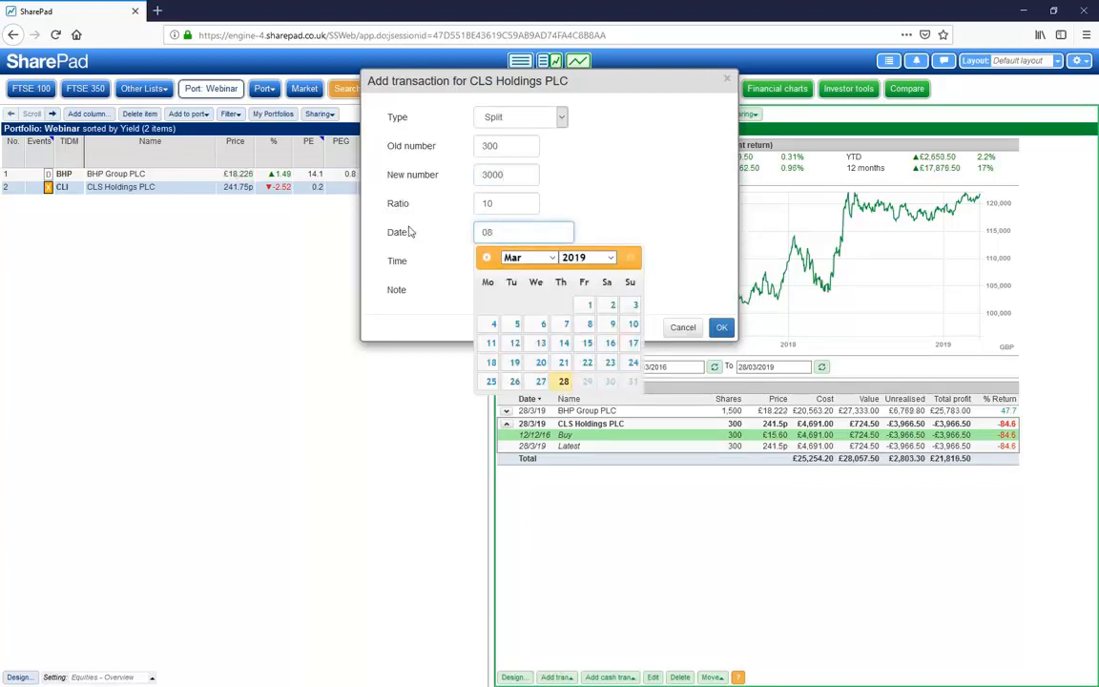
type("/")
type("5/17")
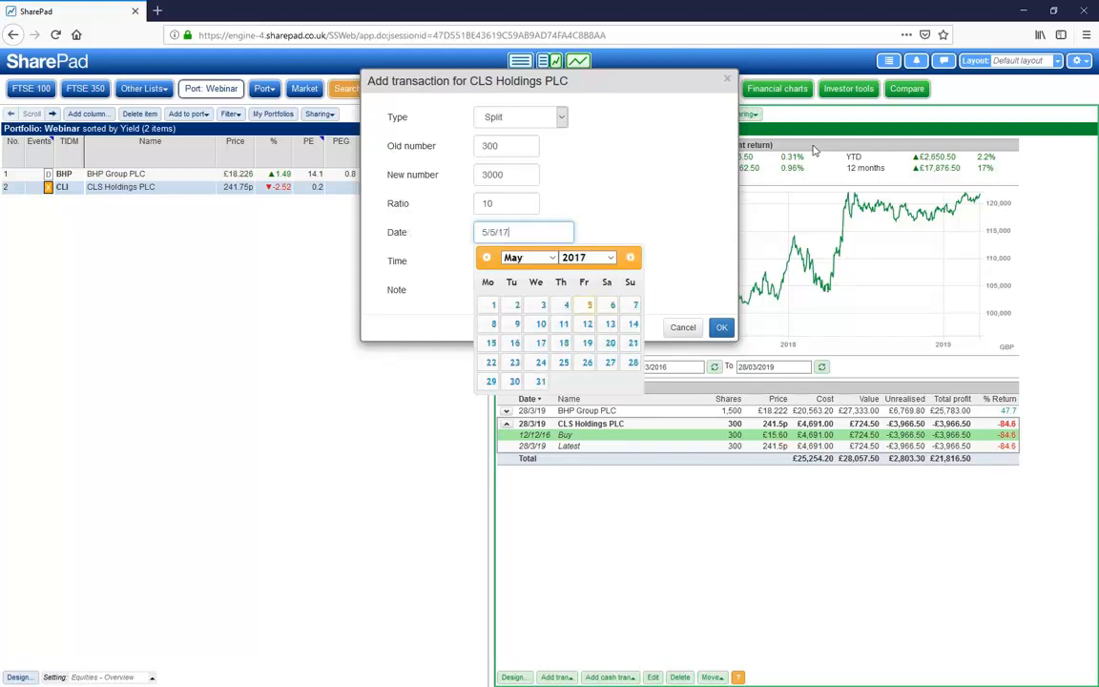
left_click(657, 159)
left_click(721, 329)
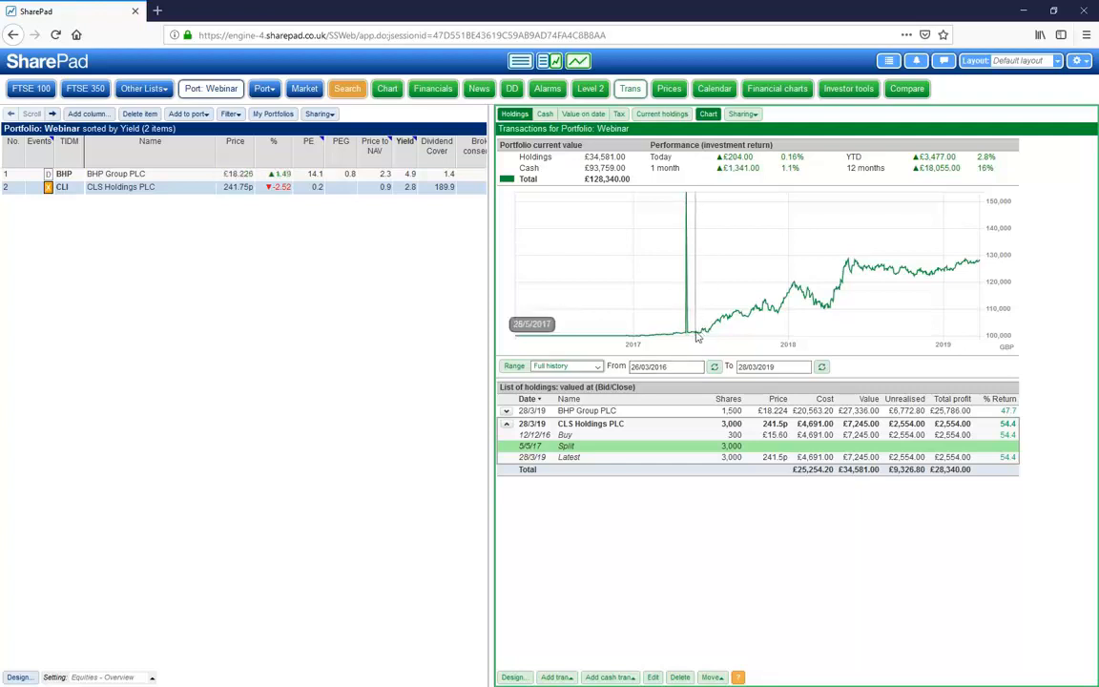
Change the CLS Holdings PLC share split's date to 08/05/2017 and save the change
double_click(729, 445)
left_click(494, 231)
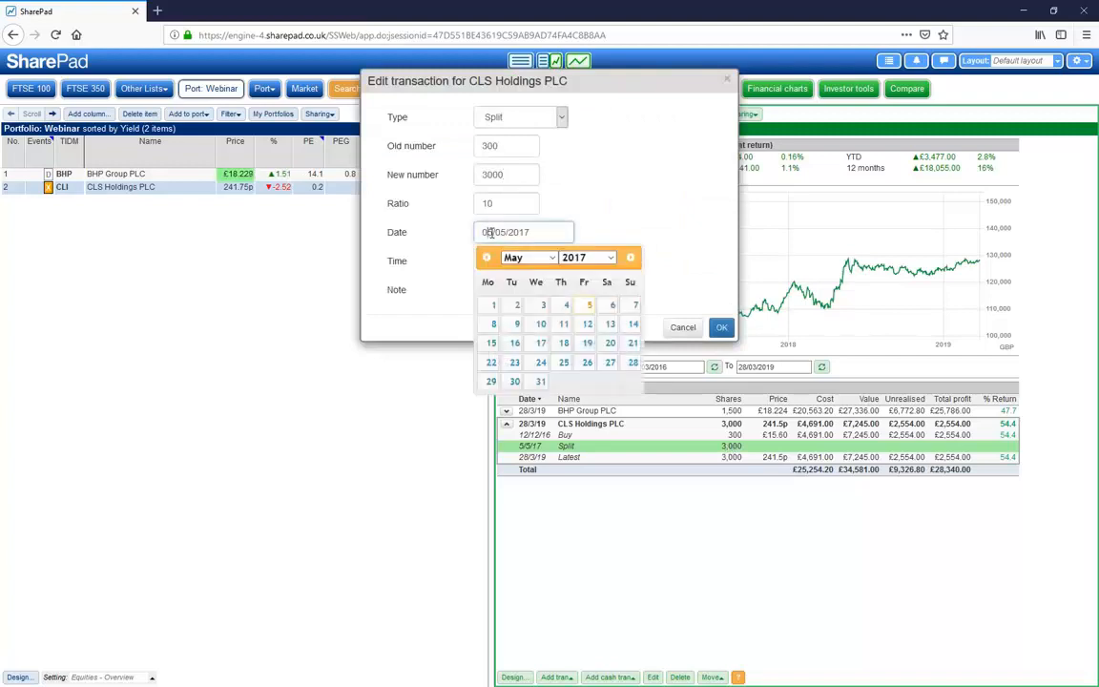
type("8")
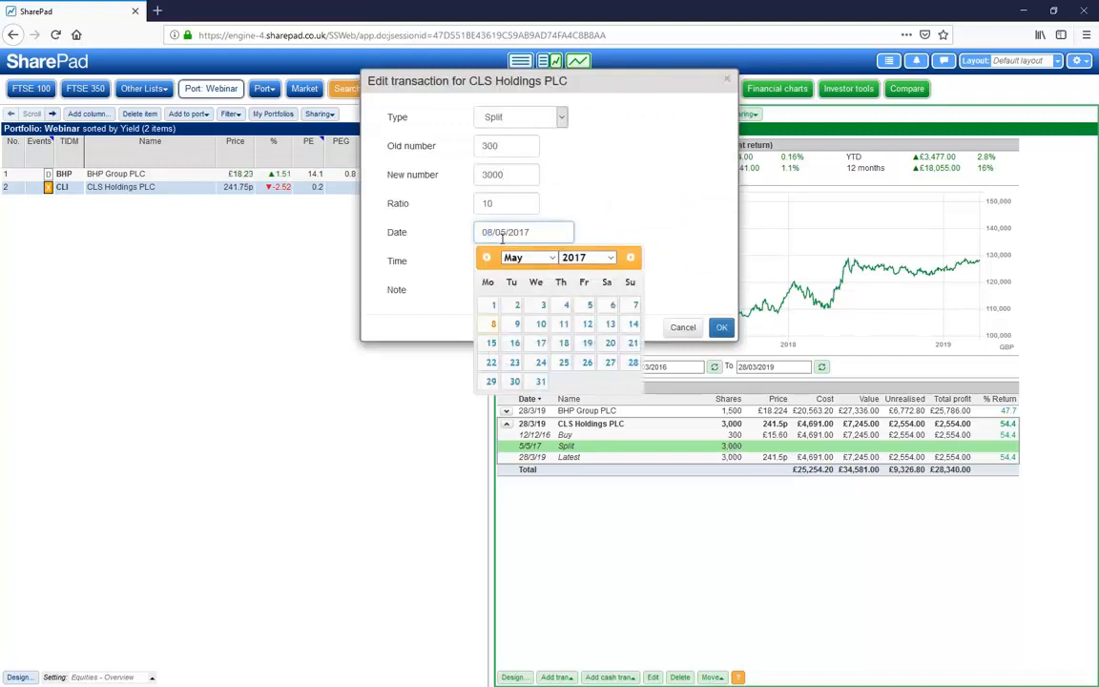
left_click(534, 238)
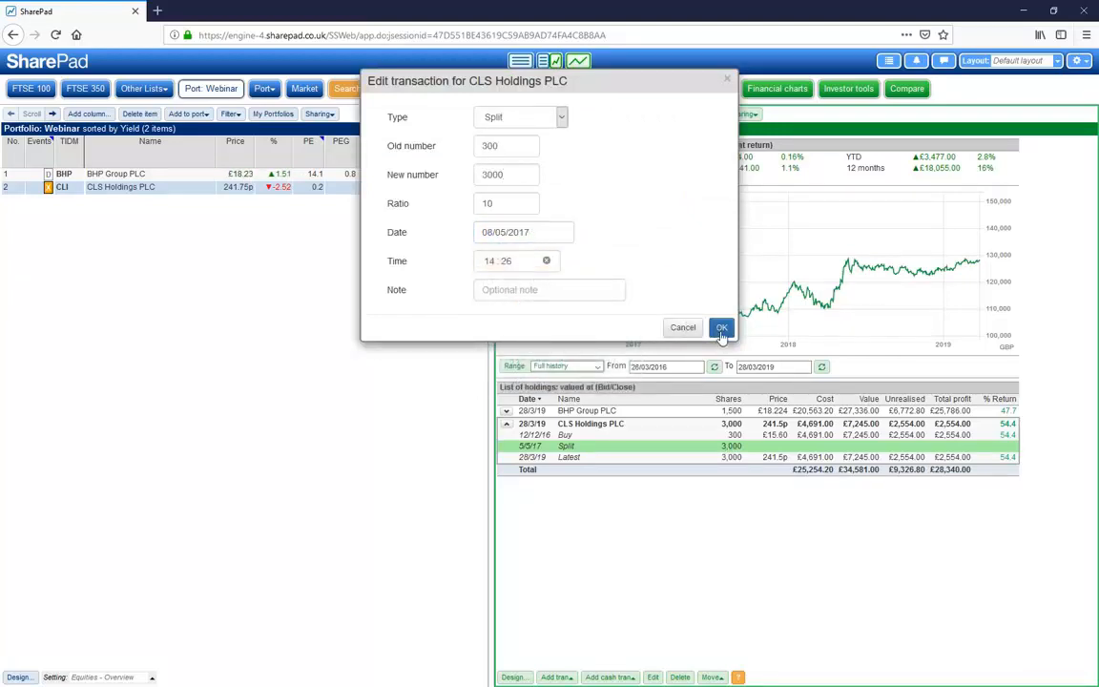
left_click(720, 328)
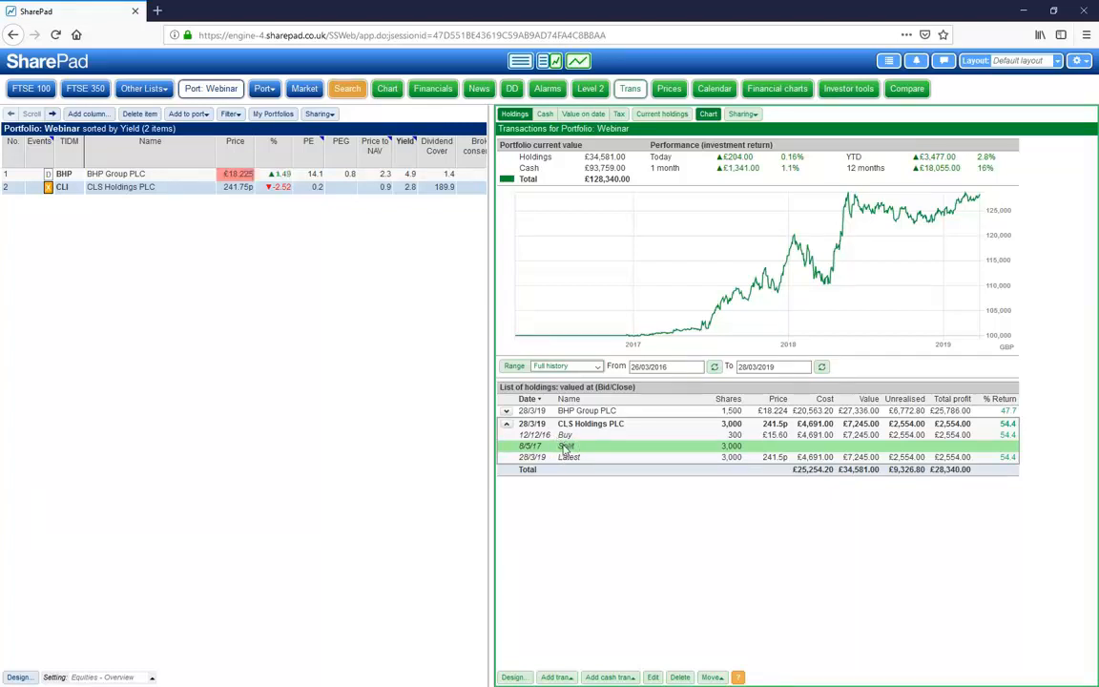
left_click(562, 677)
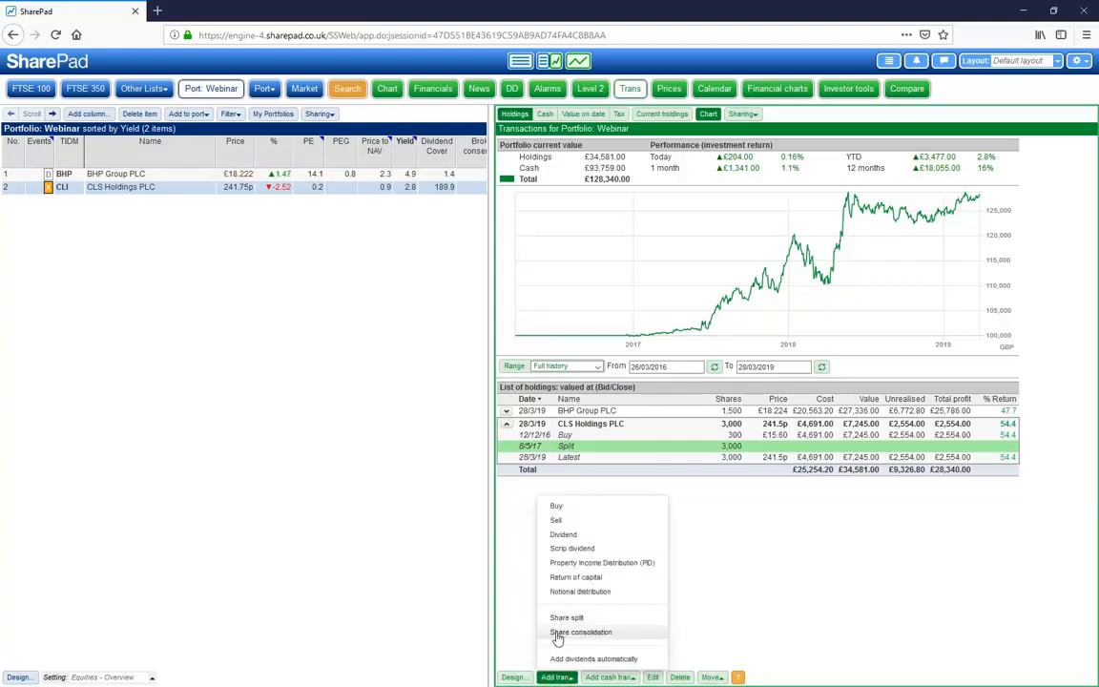
left_click(777, 533)
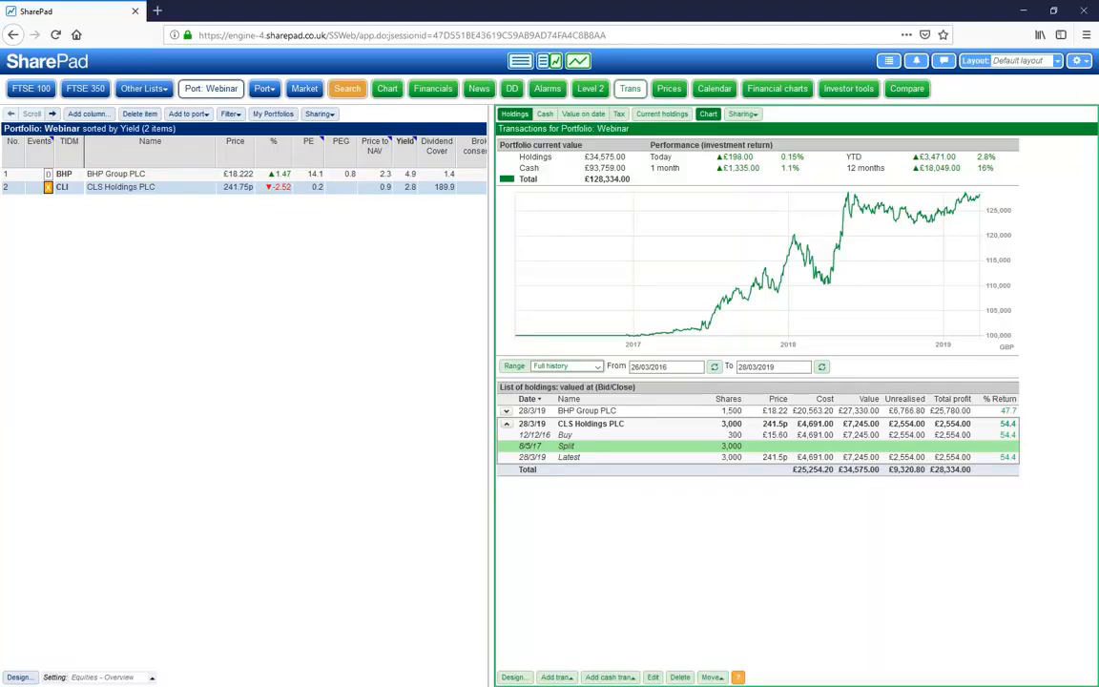
Collapse the CLS Holdings PLC holding and add the historical share Virgin Money Holdings UK PLC (VM.#1) to the Webinar portfolio
left_click(506, 423)
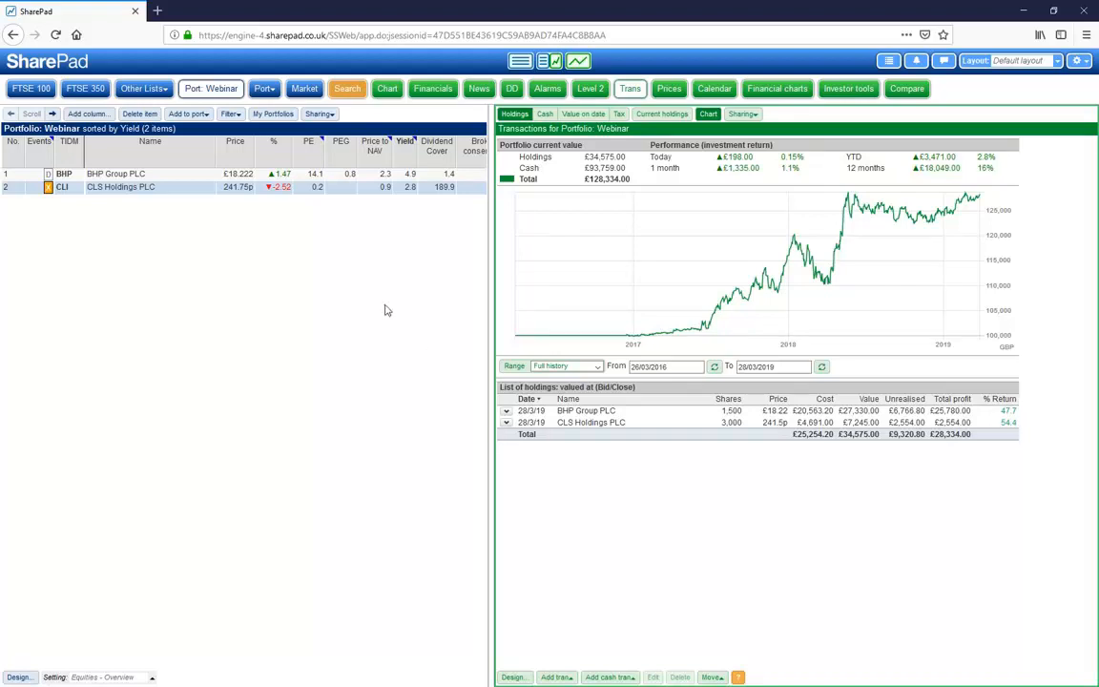
left_click(327, 292)
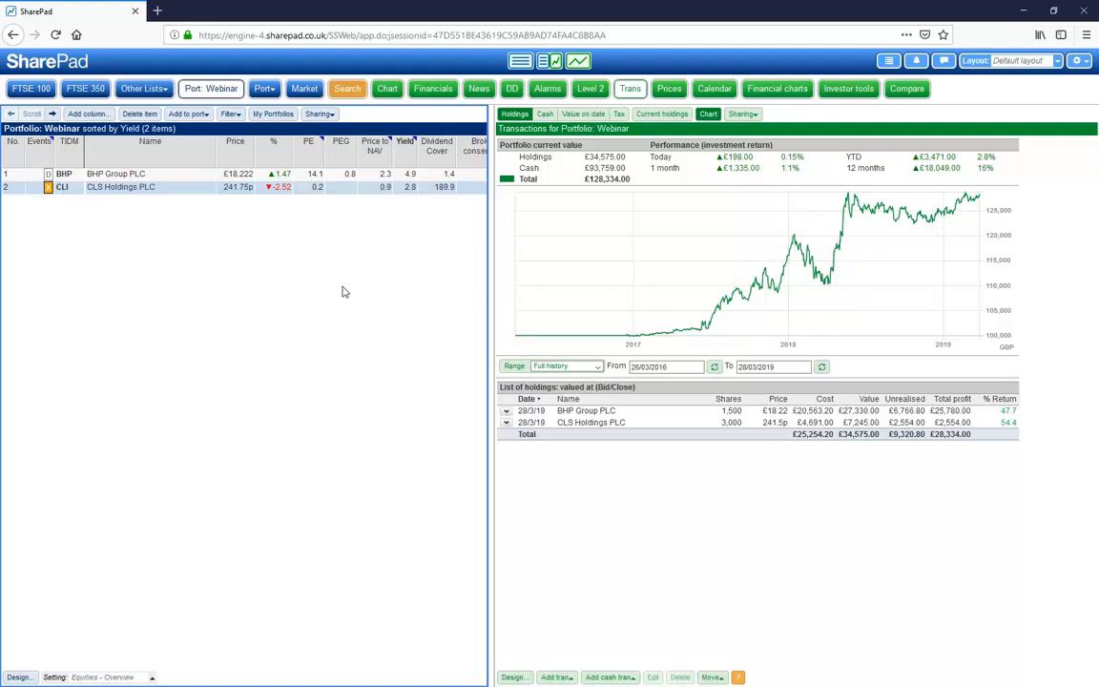
left_click(174, 114)
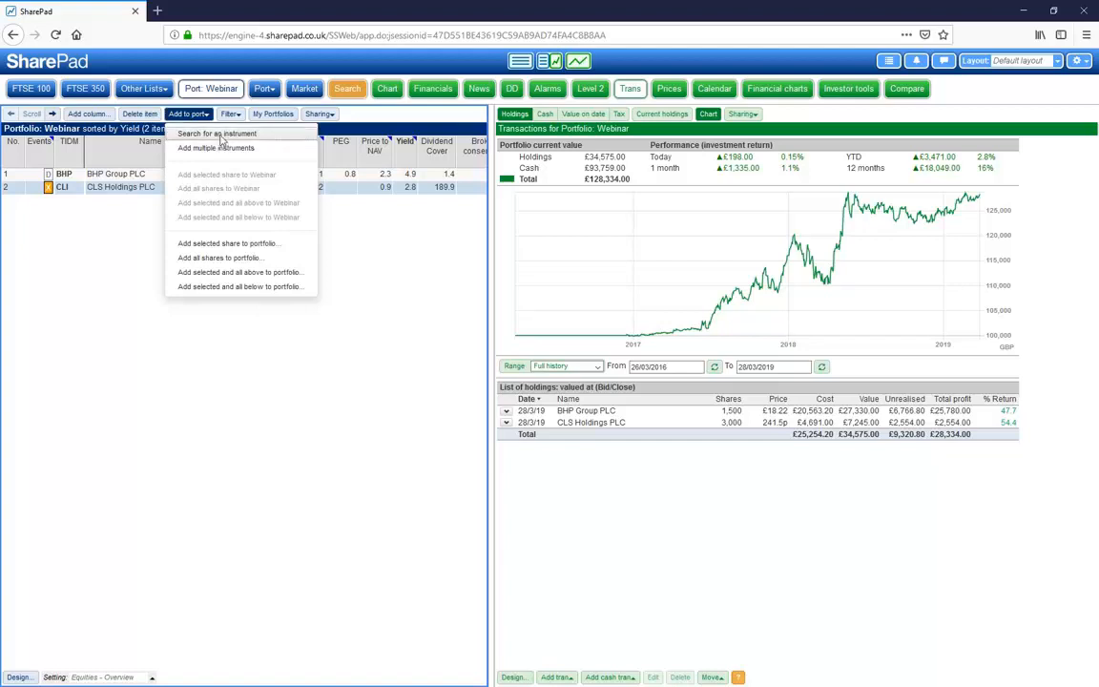
left_click(217, 135)
type("v")
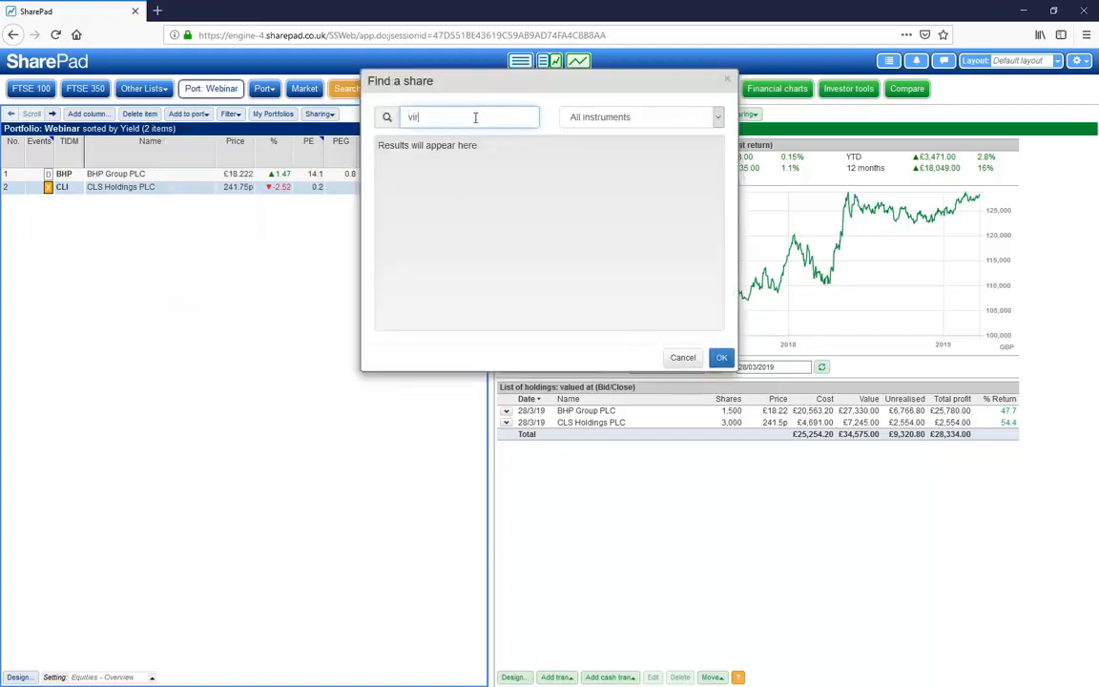
type("irgin money")
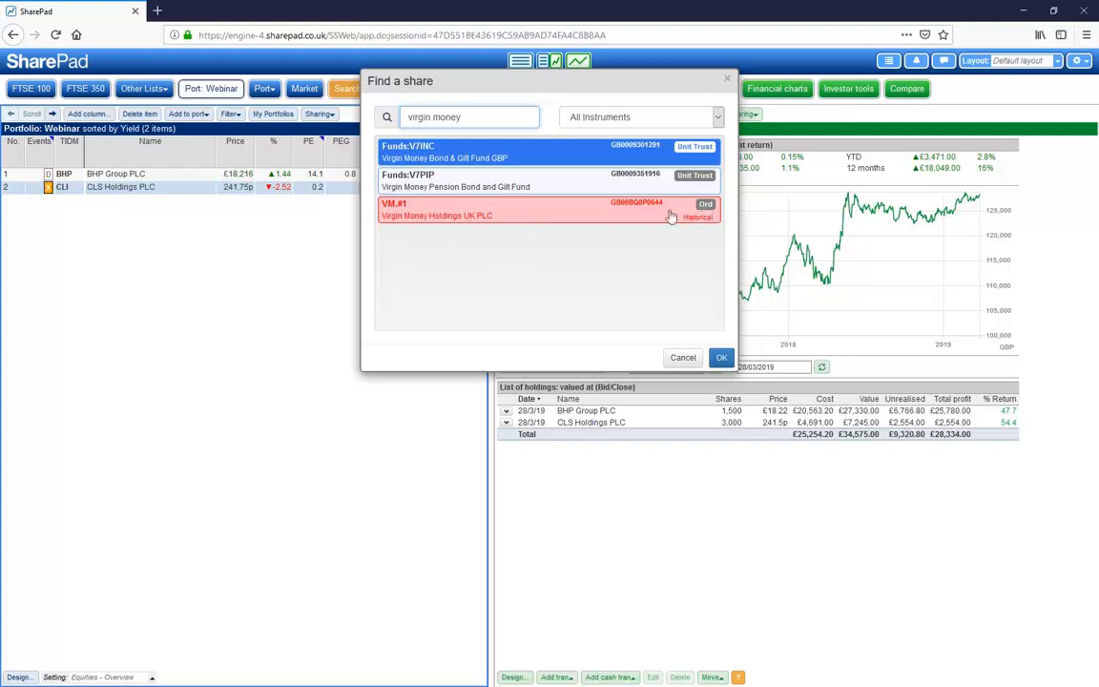
left_click(541, 212)
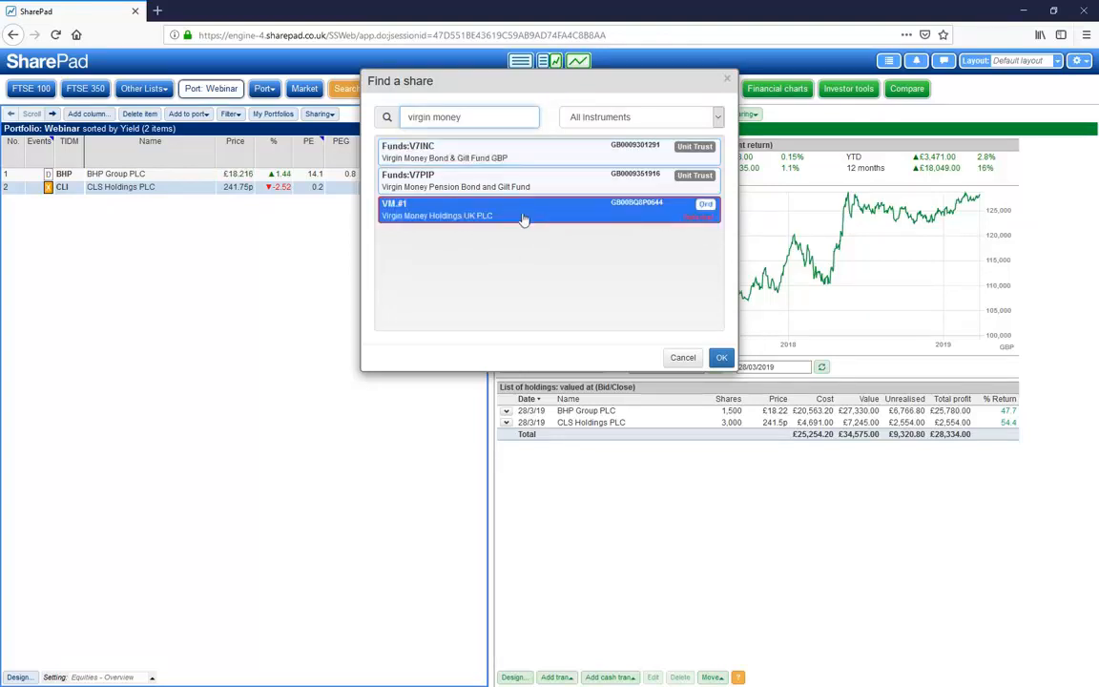
left_click(721, 356)
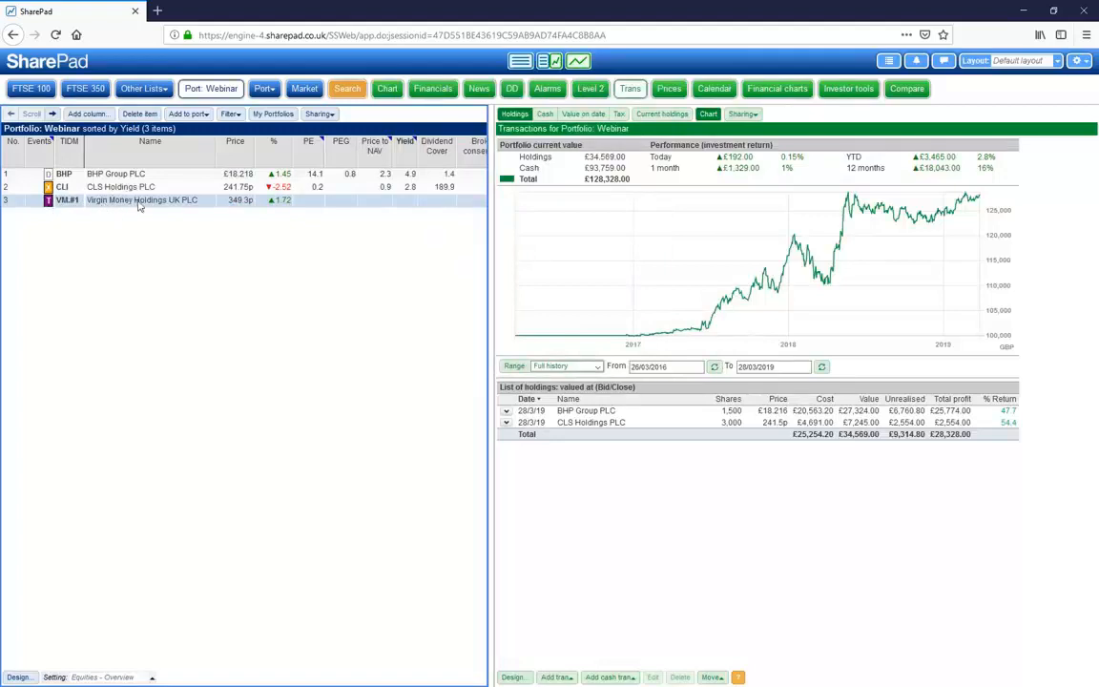
Start a buy transaction for Virgin Money Holdings UK PLC with 1600 shares at £3.118 per share
left_click(553, 677)
left_click(532, 452)
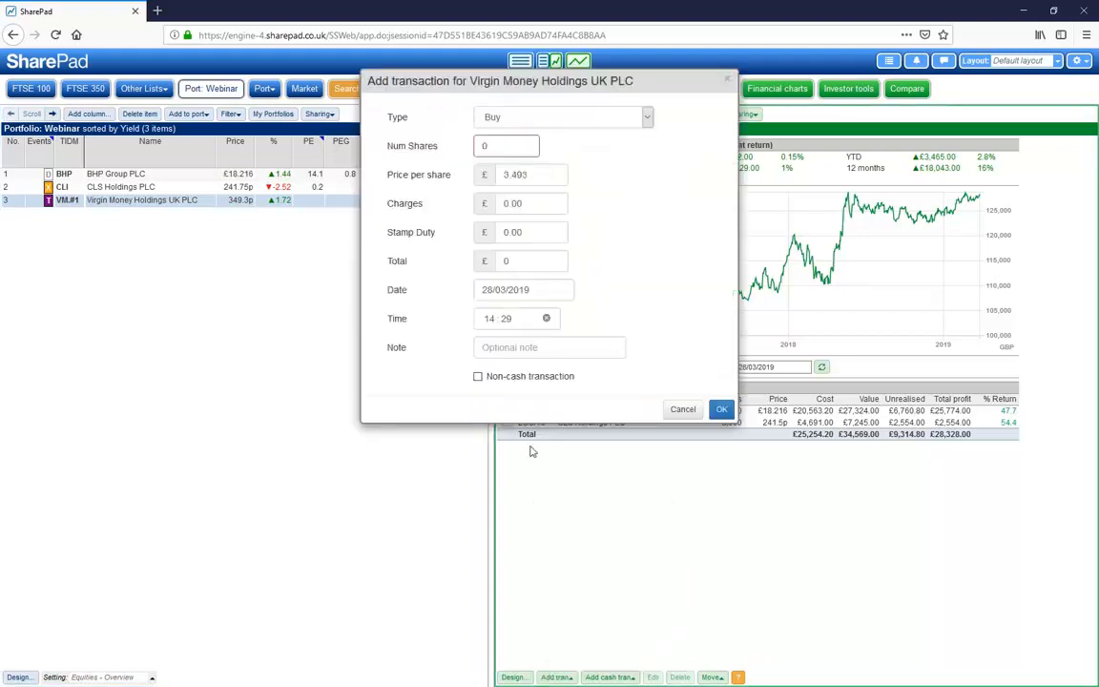
left_click_drag(491, 147, 435, 143)
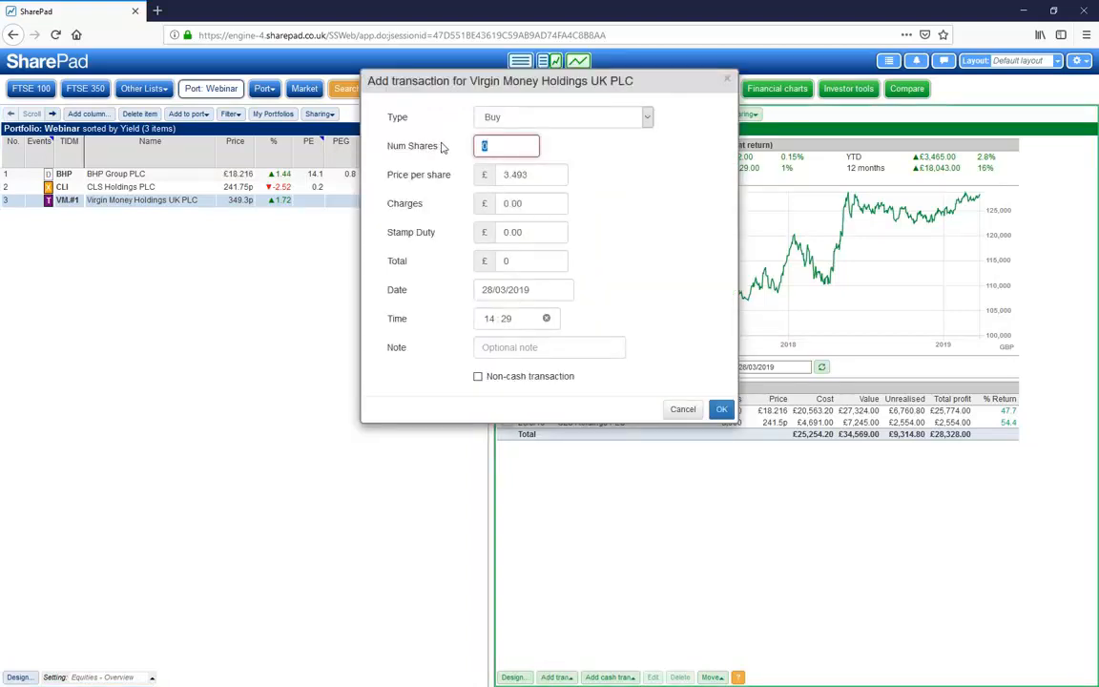
type("1600")
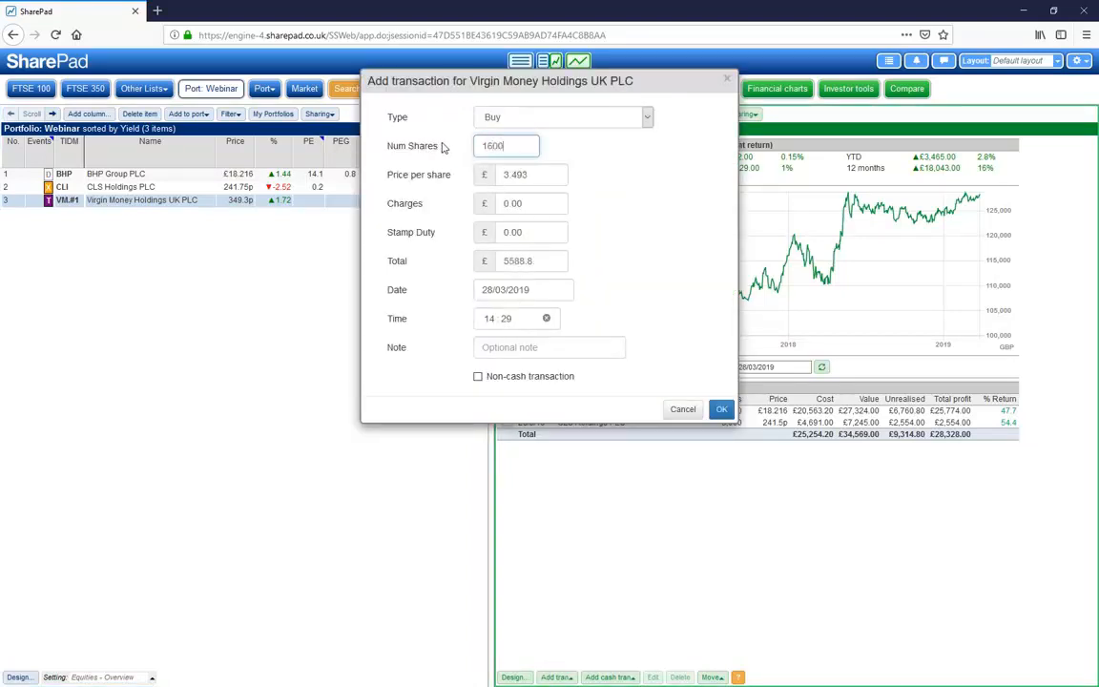
key("Tab")
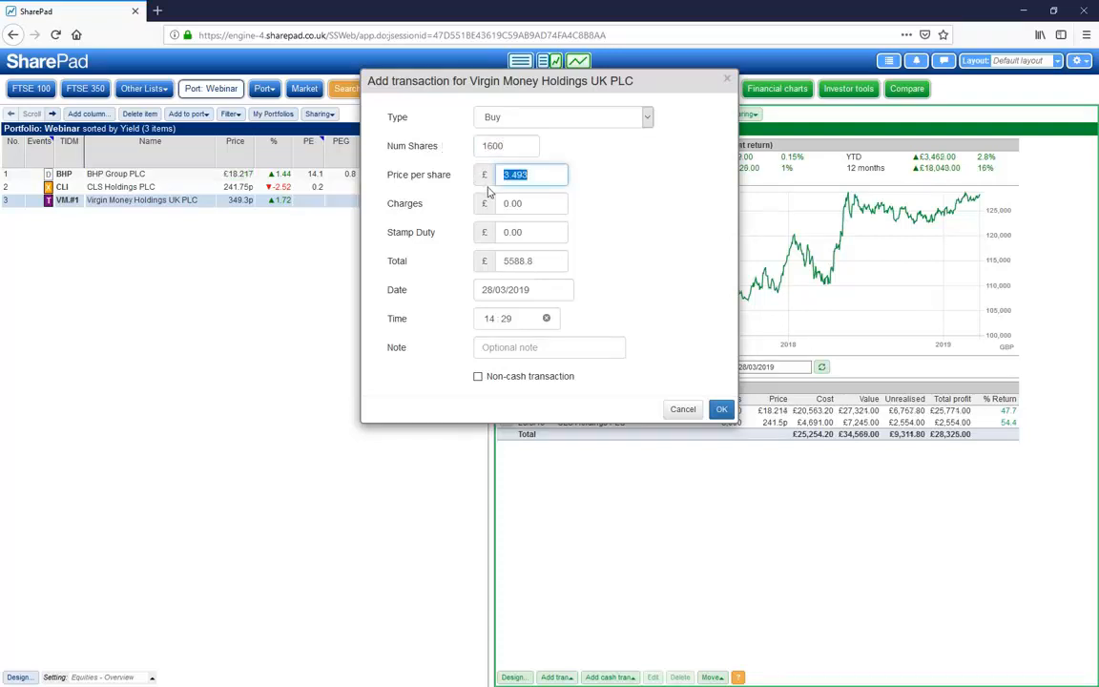
type("3")
type(".118")
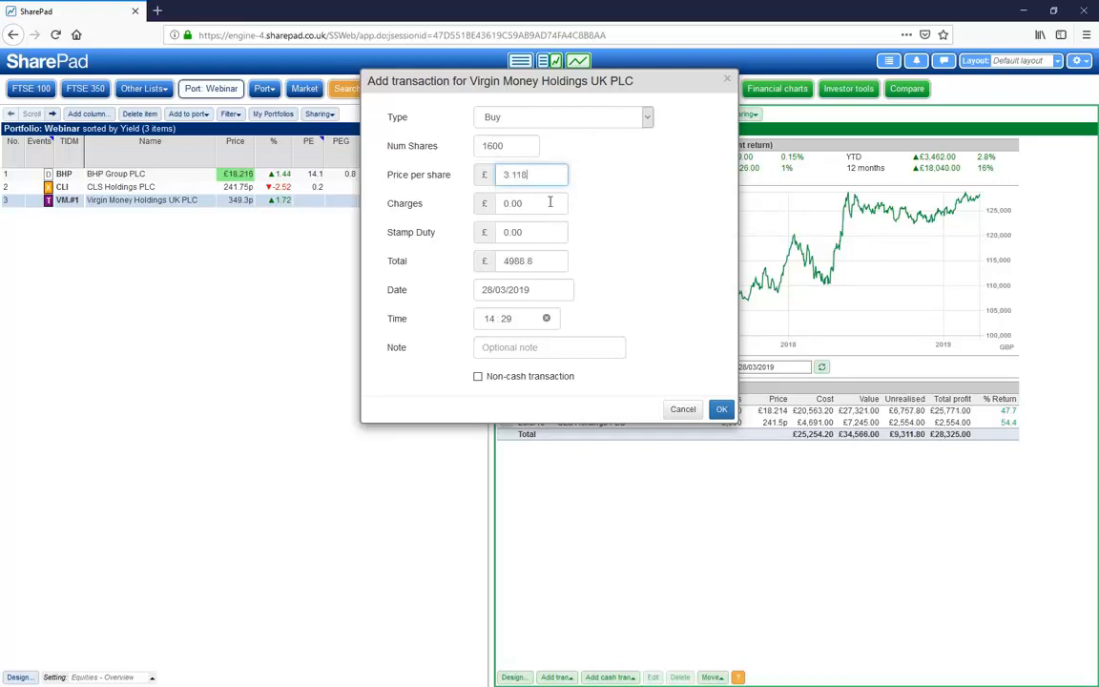
Set the Virgin Money Holdings UK PLC buy's charges to £11, date it 25/01/16 and save the transaction
left_click(549, 201)
type("11")
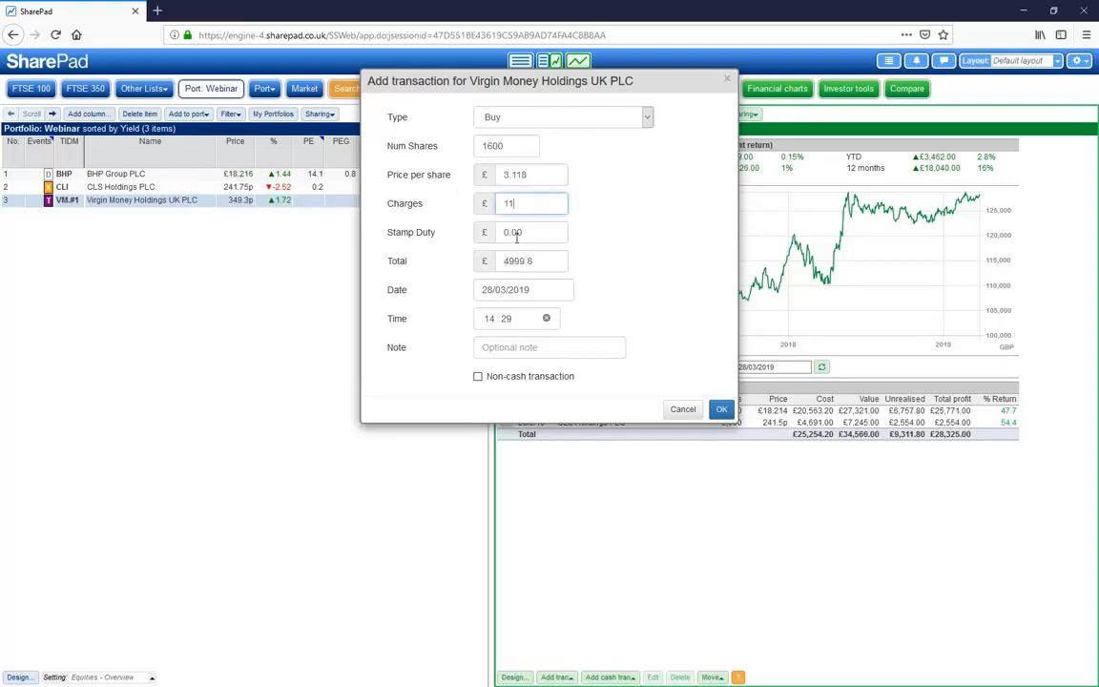
left_click(384, 292)
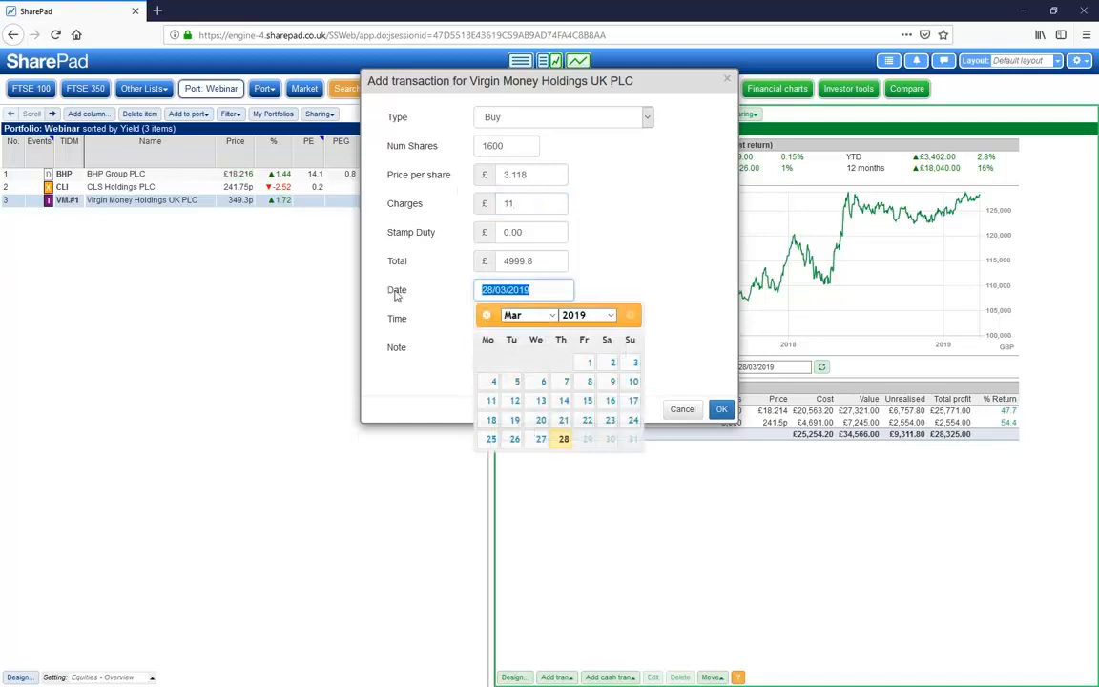
type("25/")
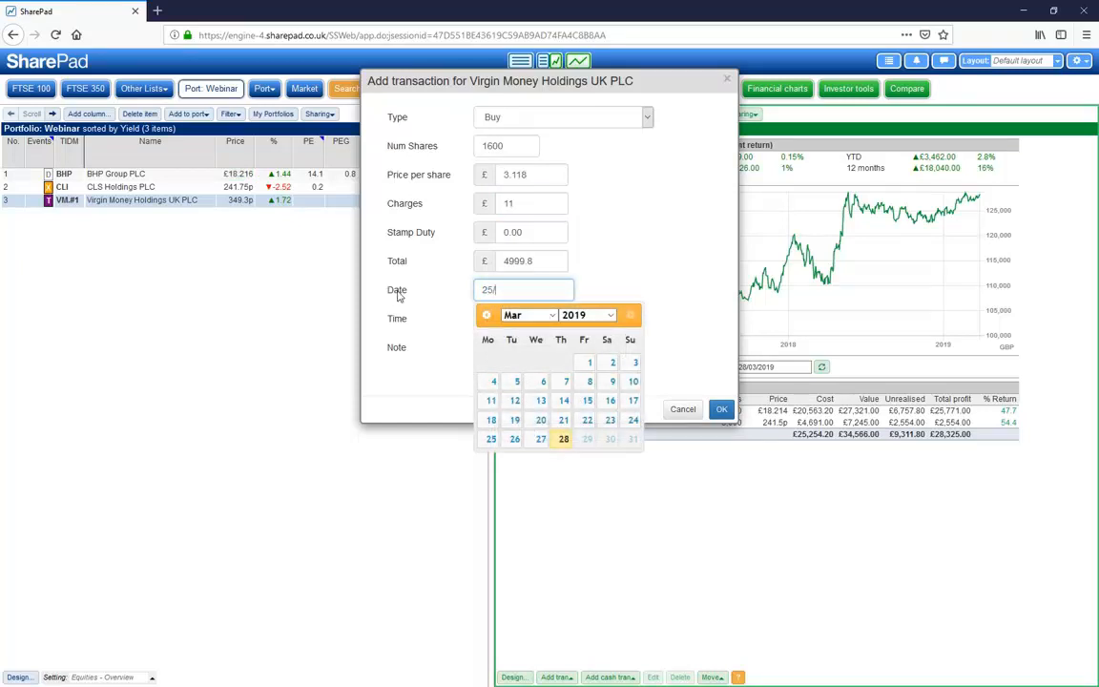
type("01/16")
left_click(607, 263)
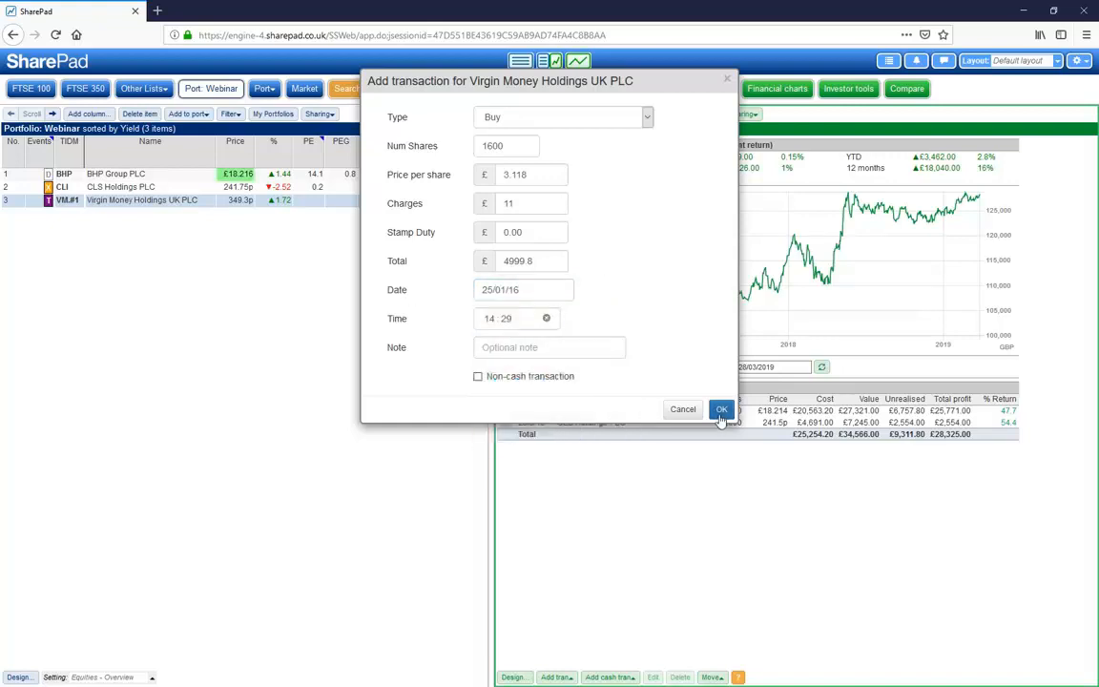
left_click(718, 409)
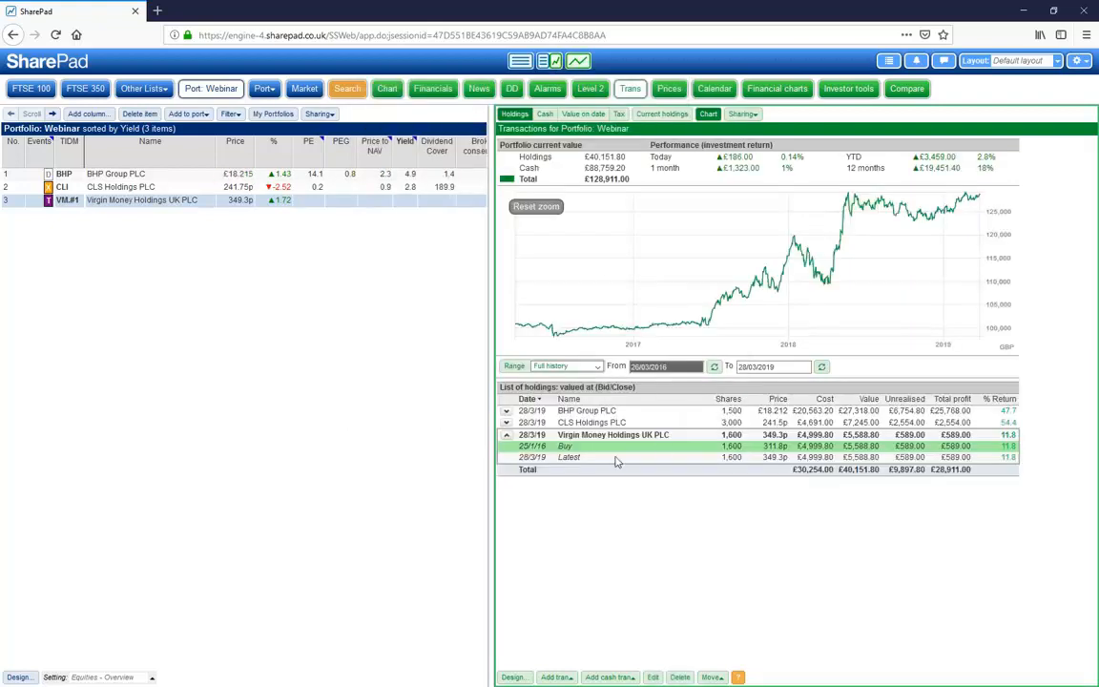
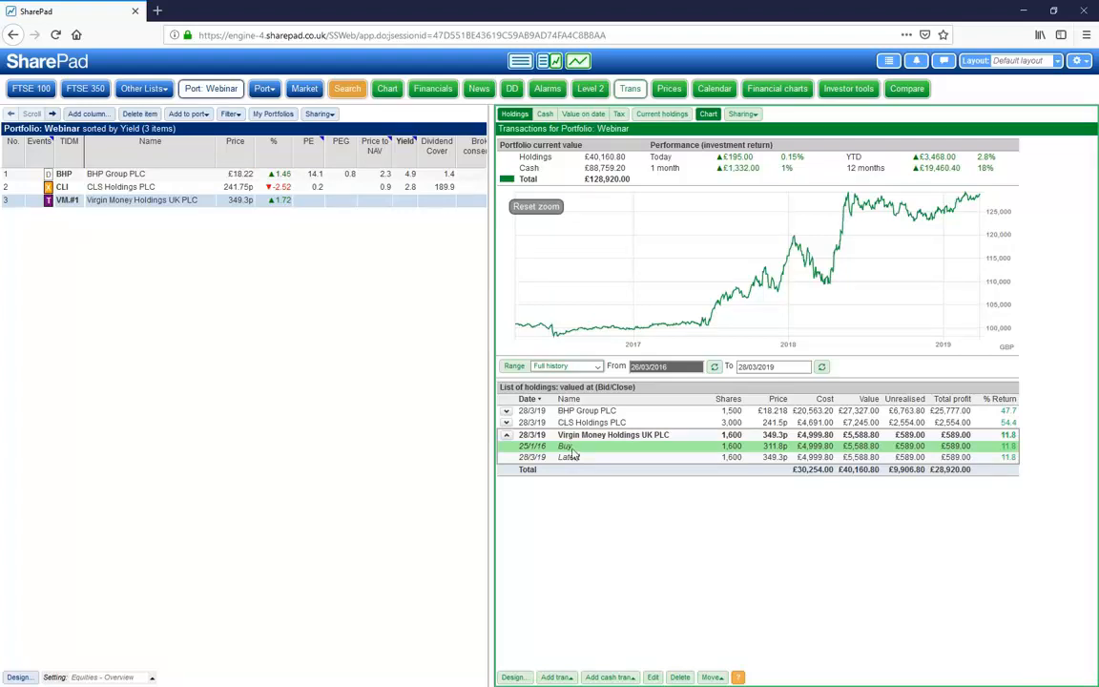
Start a sell transaction for the 1600 Virgin Money Holdings UK PLC shares, dated 15/10/18
left_click(556, 676)
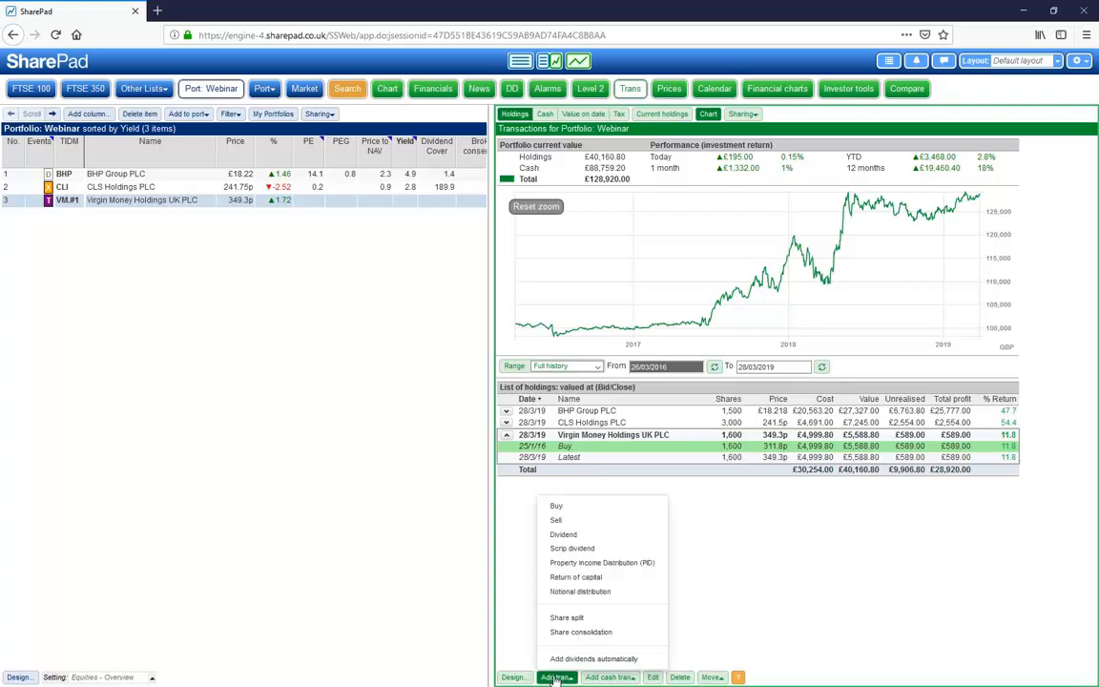
left_click(556, 521)
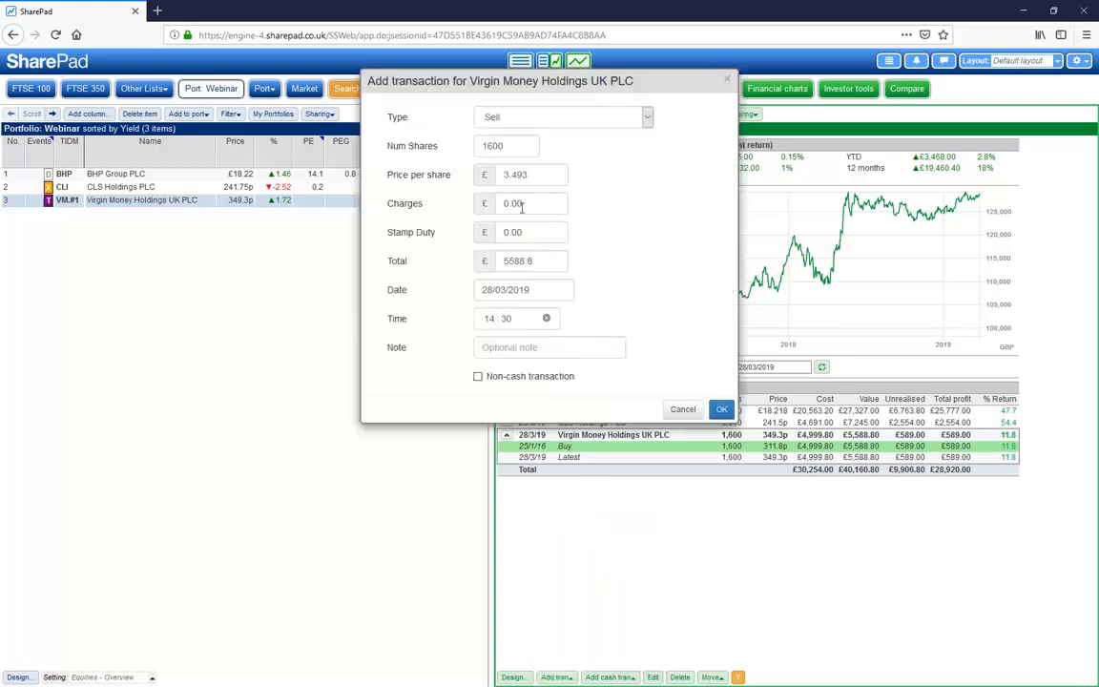
left_click(539, 295)
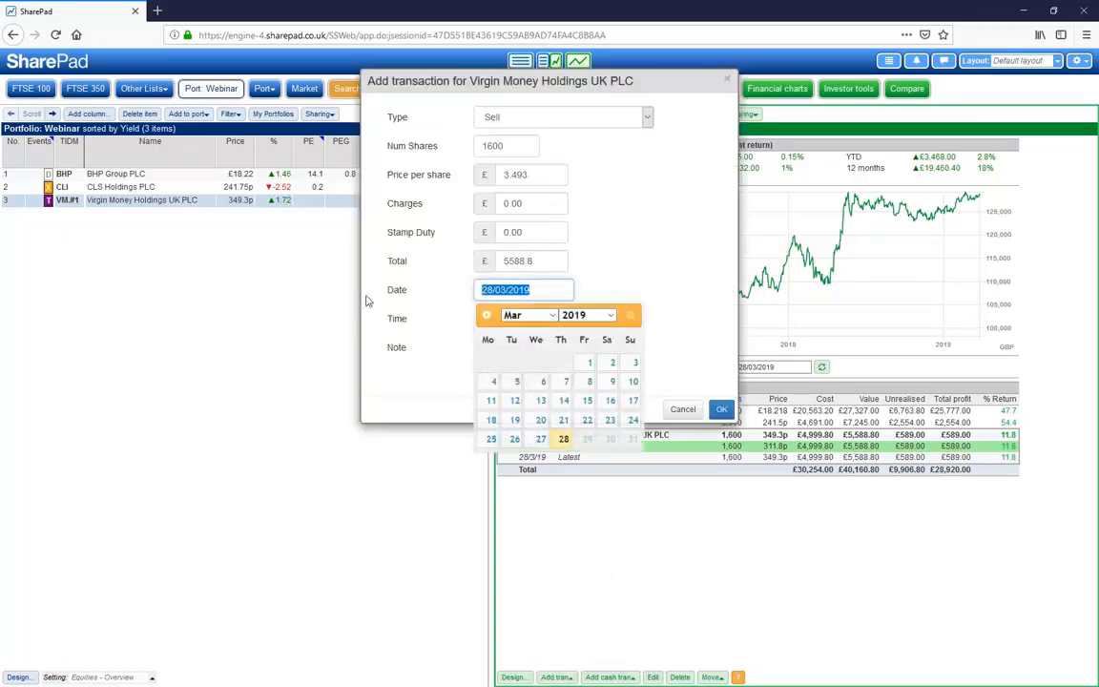
type("15/10")
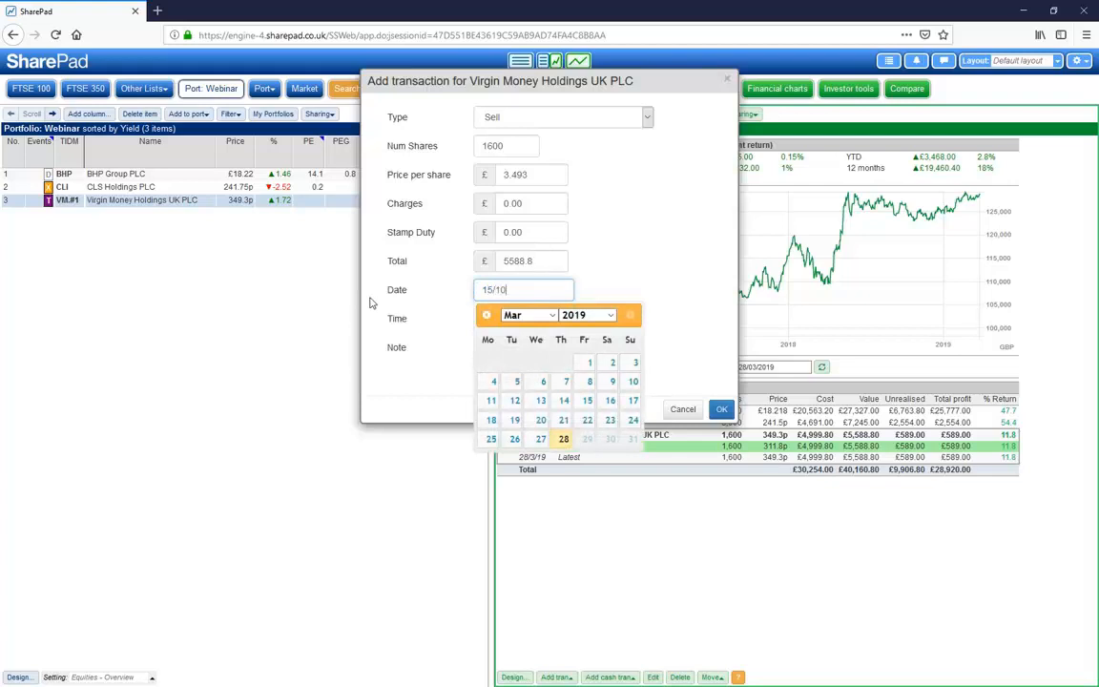
type("/18")
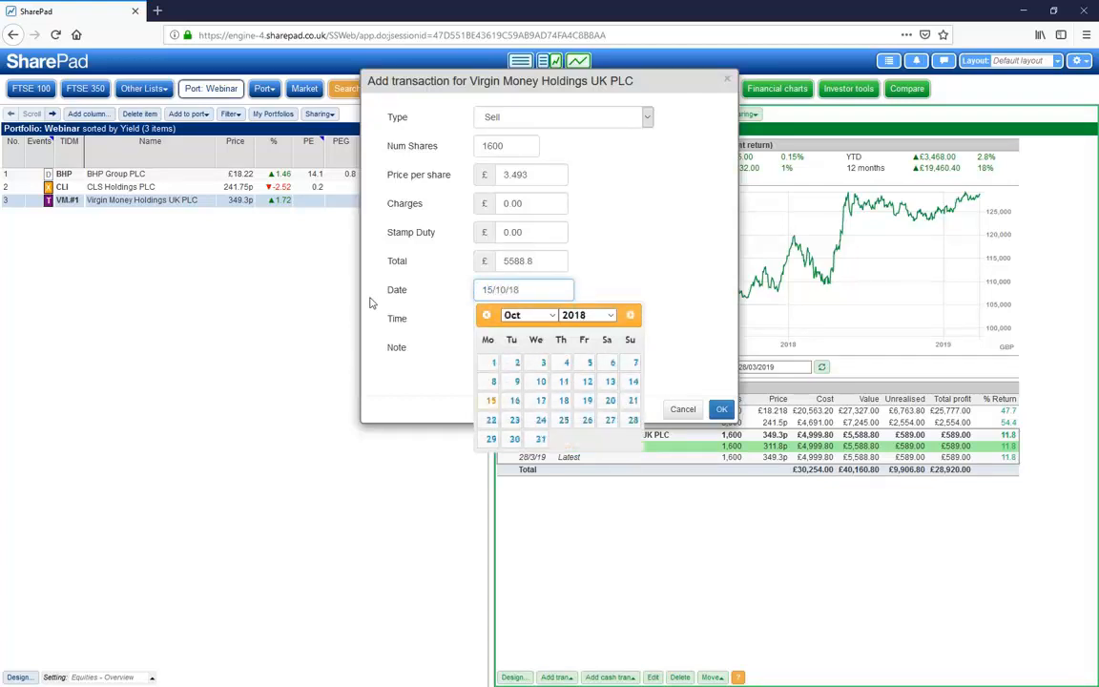
left_click(501, 145)
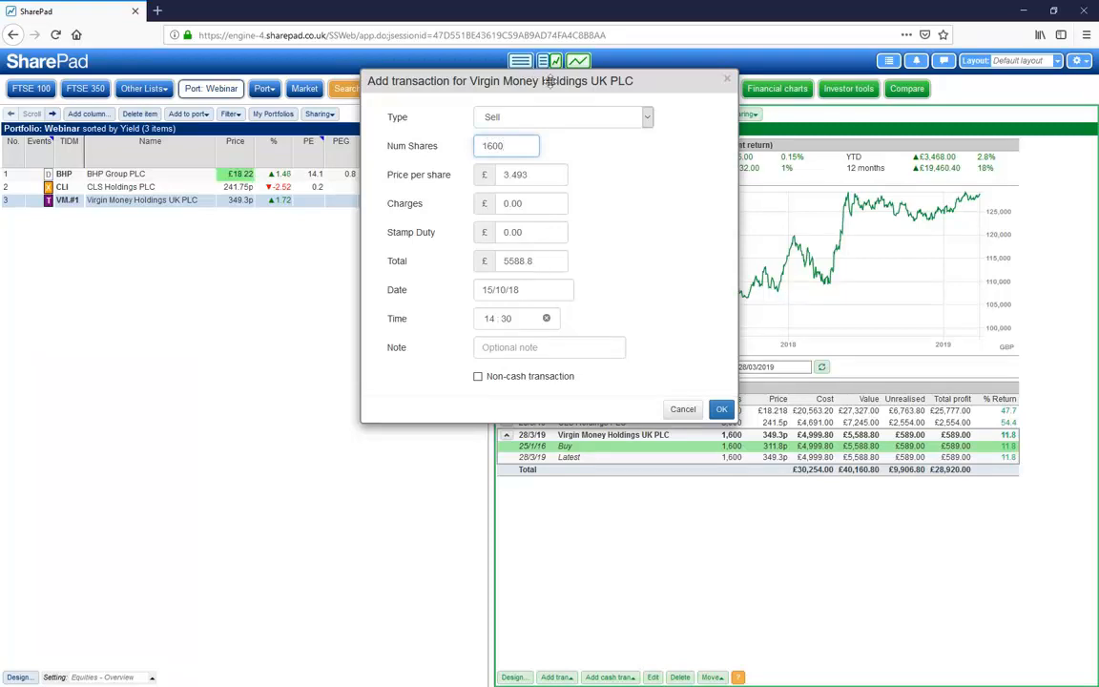
Set the Virgin Money Holdings UK PLC sale's total to £4999.8, mark it as a non-cash transaction and save it
left_click_drag(553, 81, 442, 87)
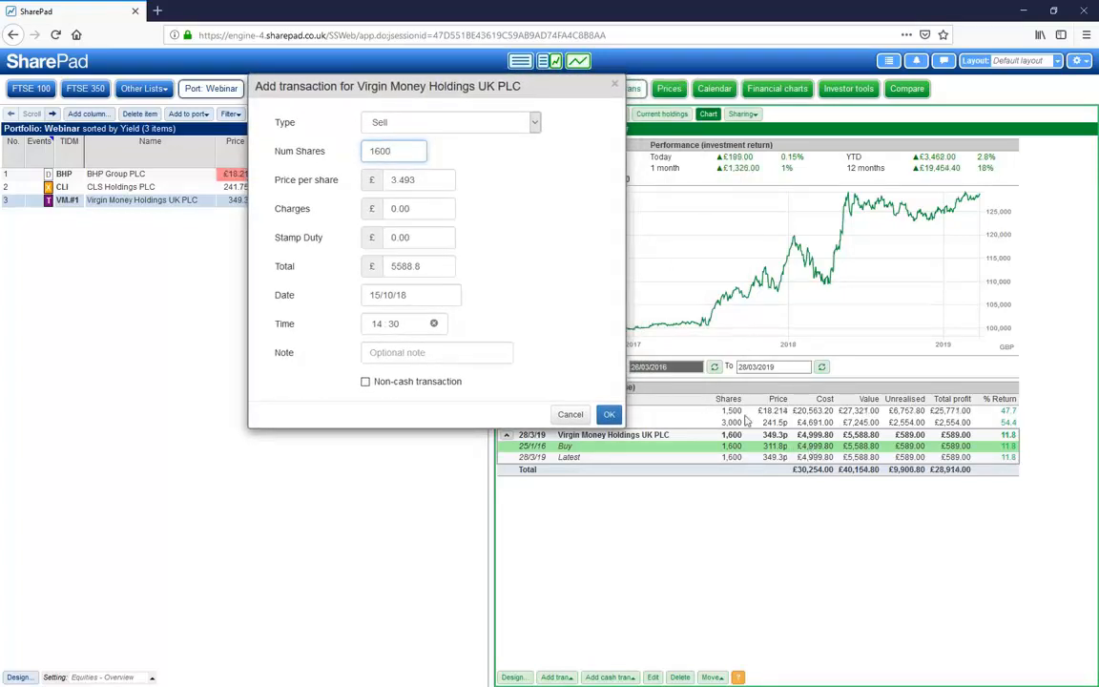
left_click_drag(421, 266, 368, 272)
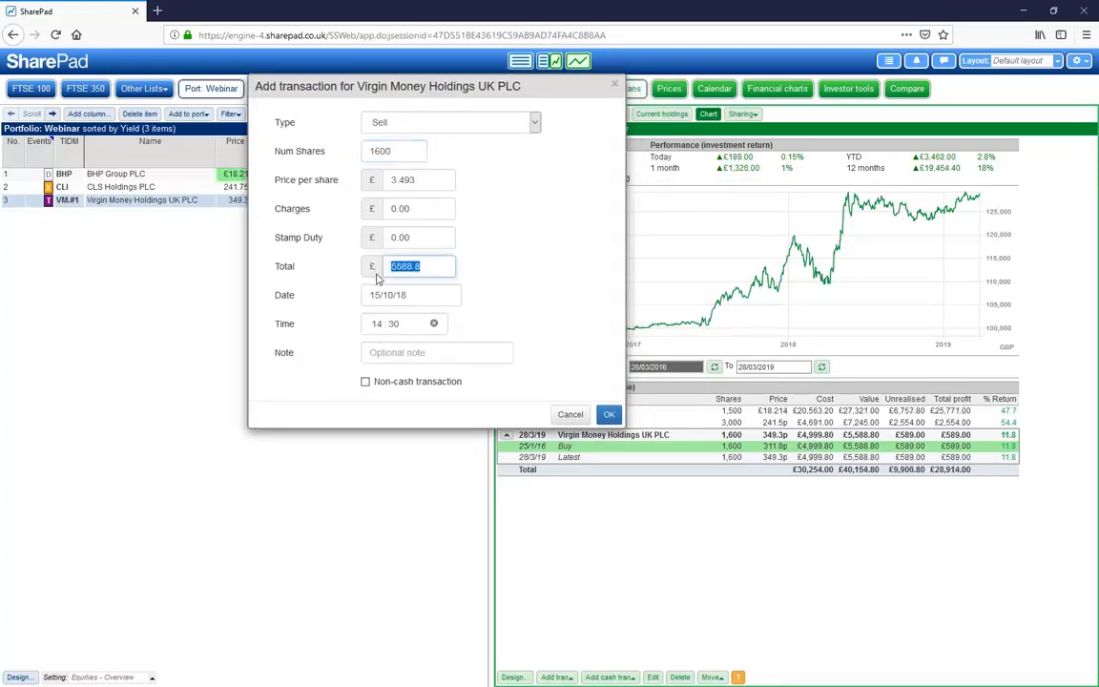
type("499")
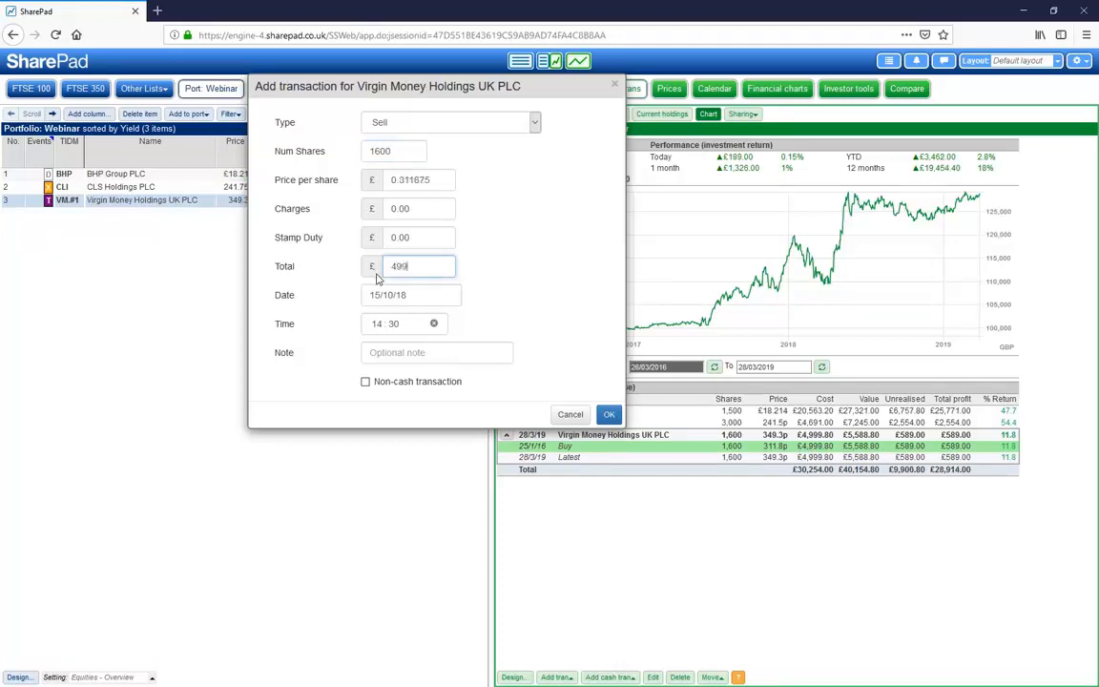
type("9.8")
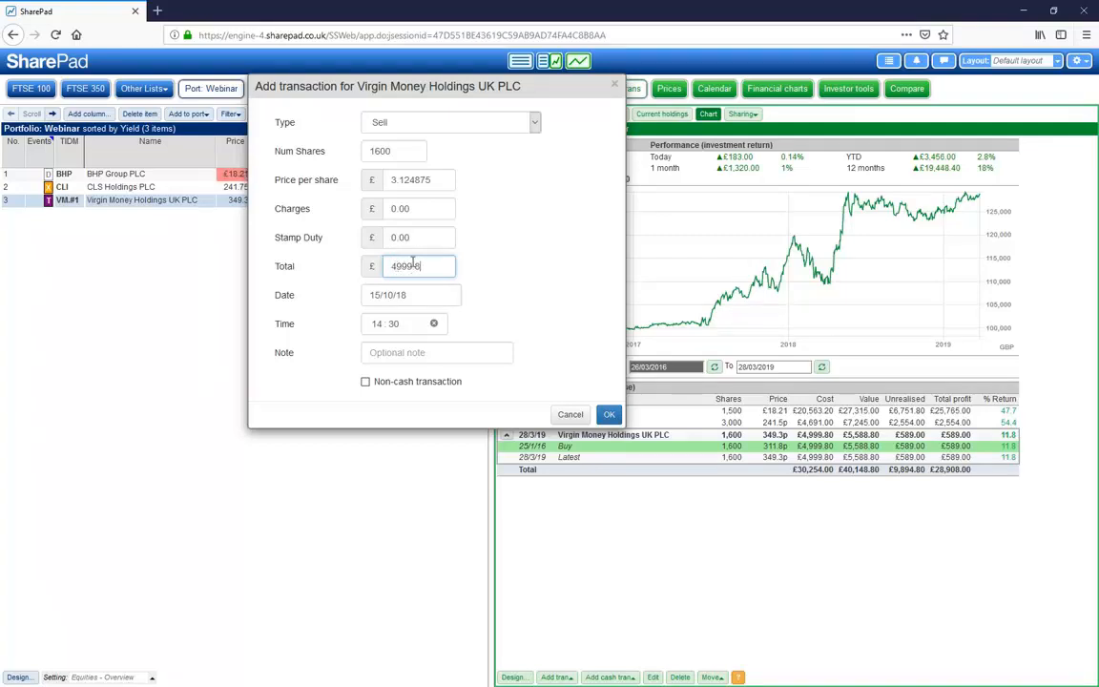
left_click(365, 384)
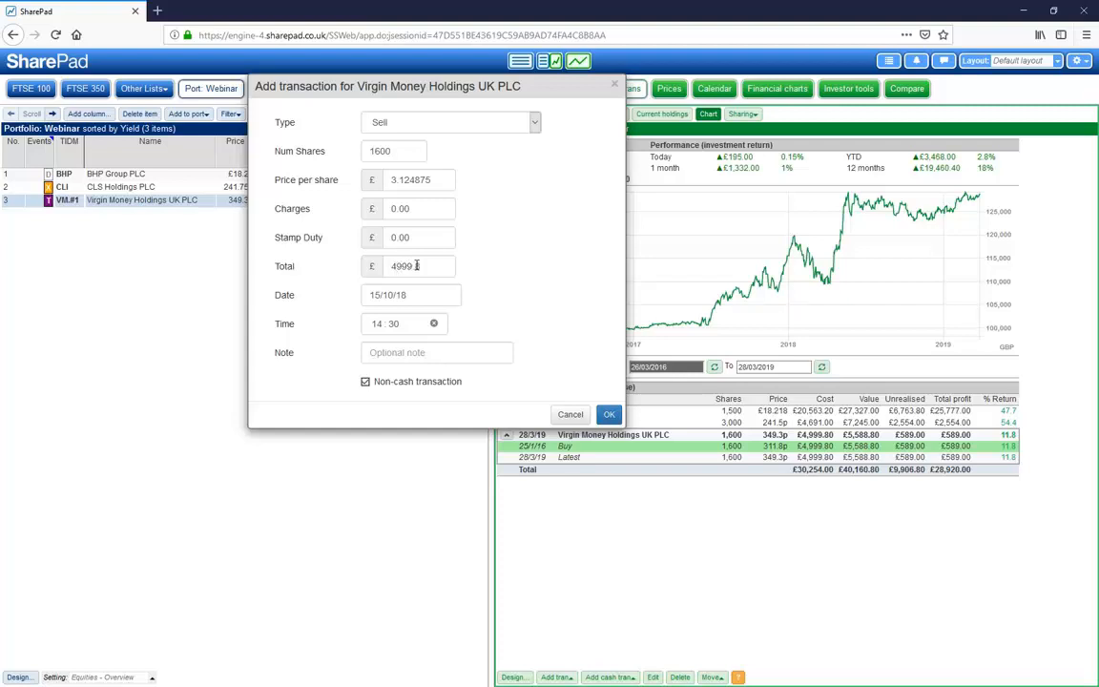
left_click(609, 416)
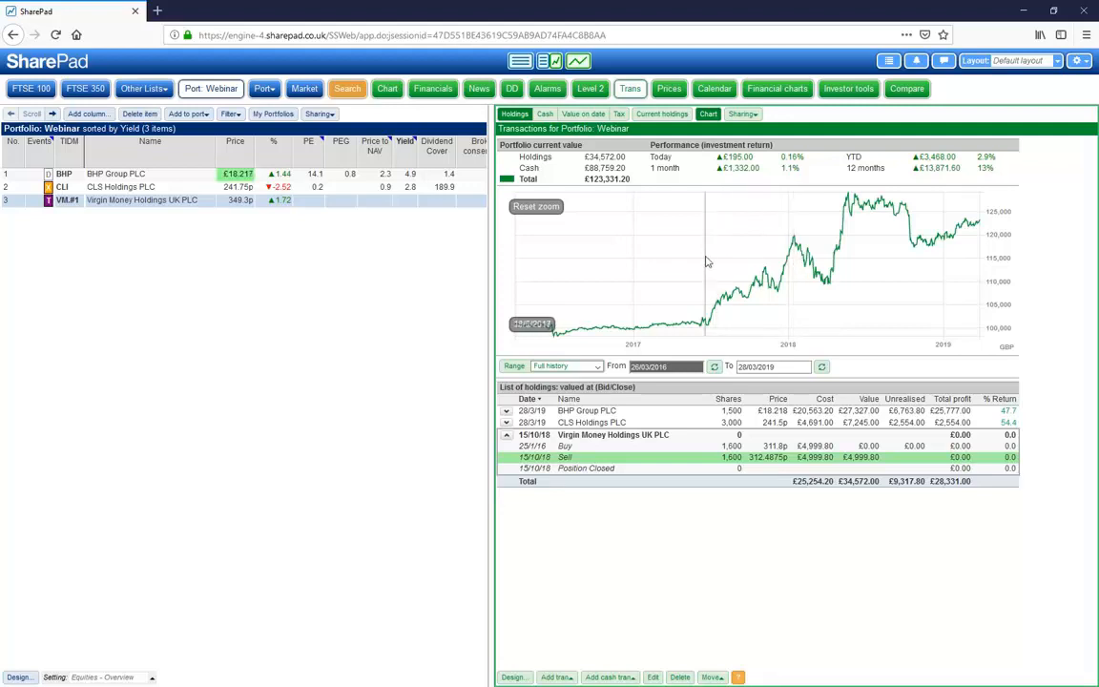
Search for the instrument cybg and add CYBG PLC to the Webinar portfolio
left_click(188, 113)
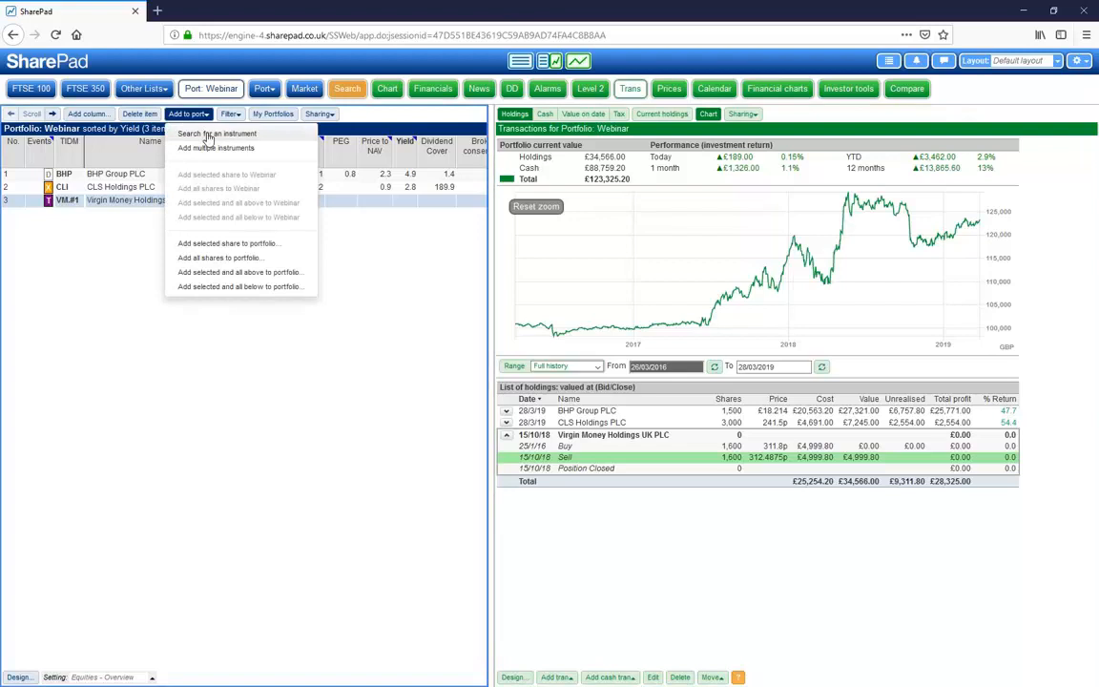
left_click(207, 137)
type("cy")
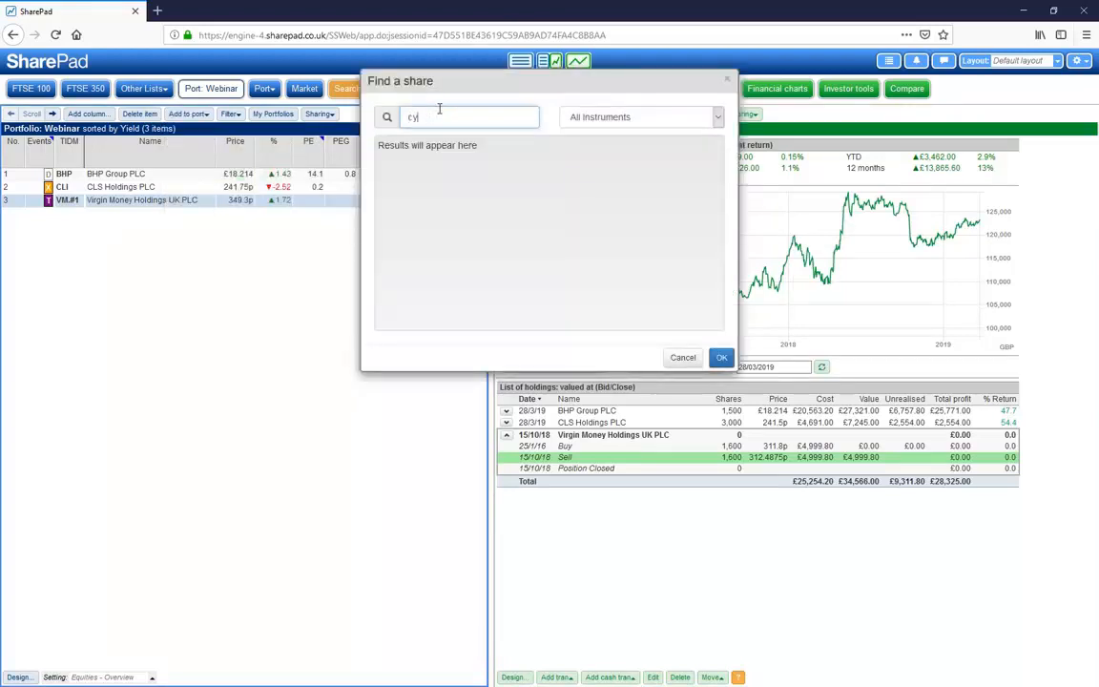
type("bg")
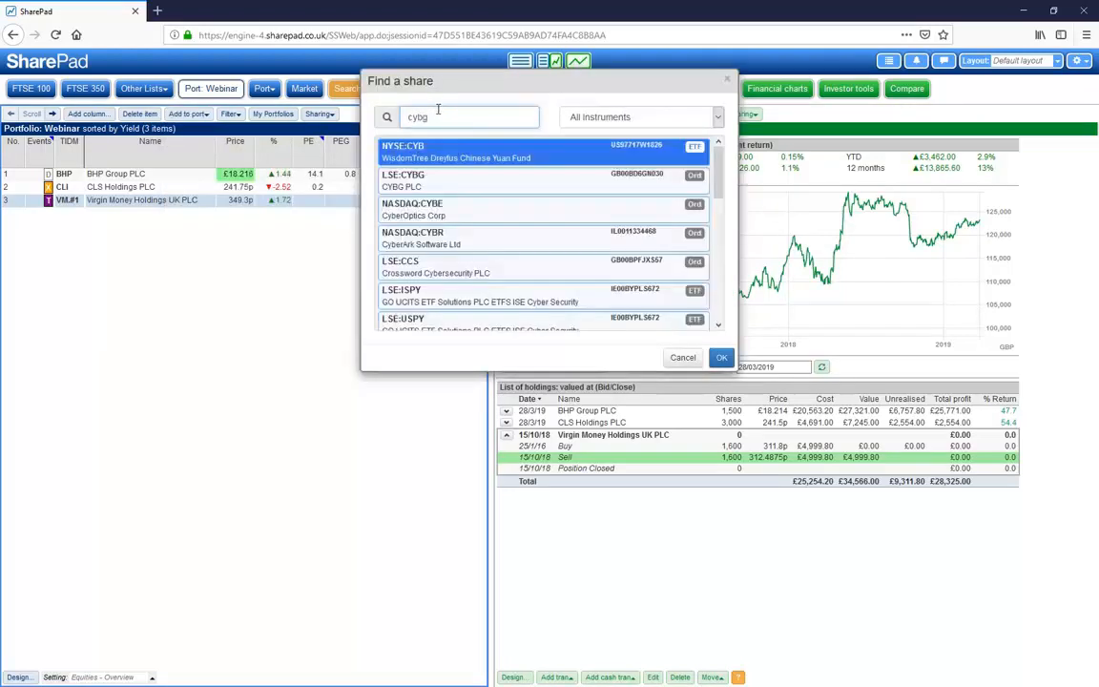
left_click(721, 358)
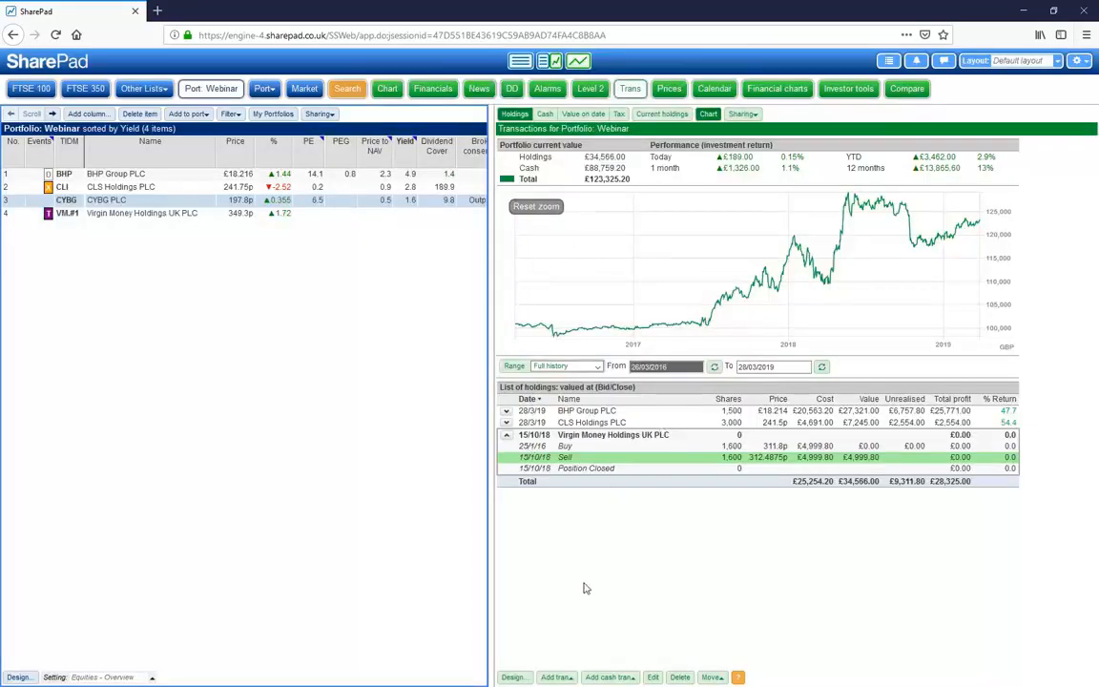
Start a buy transaction for CYBG PLC, dated 15/10/18 with the time set to 14:50
left_click(557, 677)
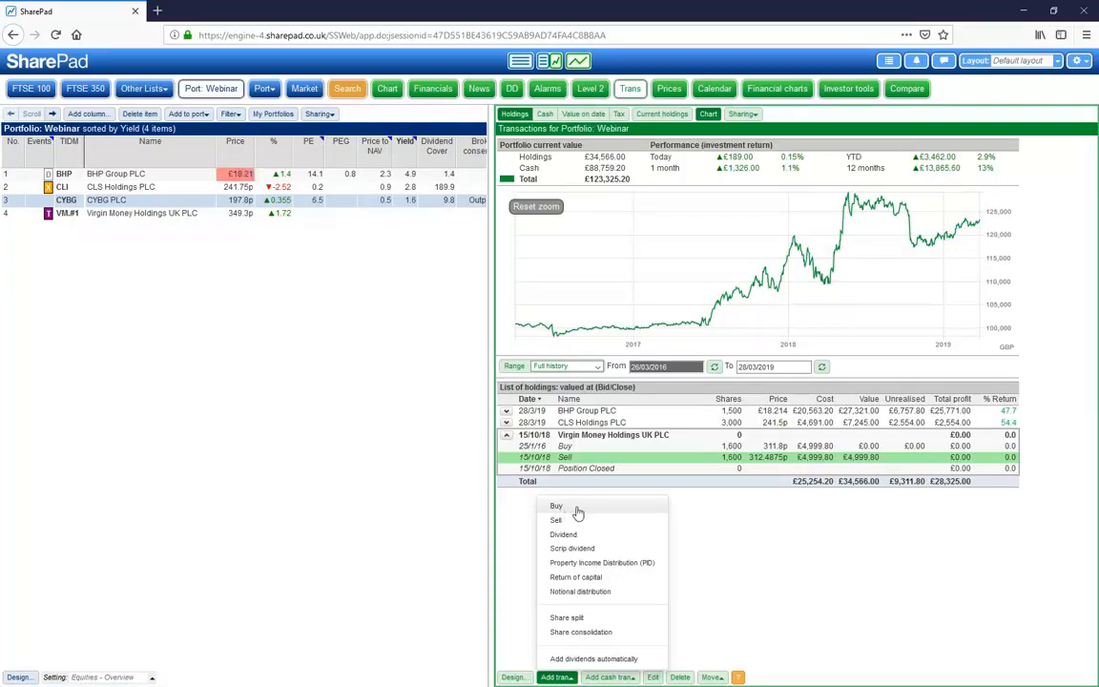
left_click(571, 507)
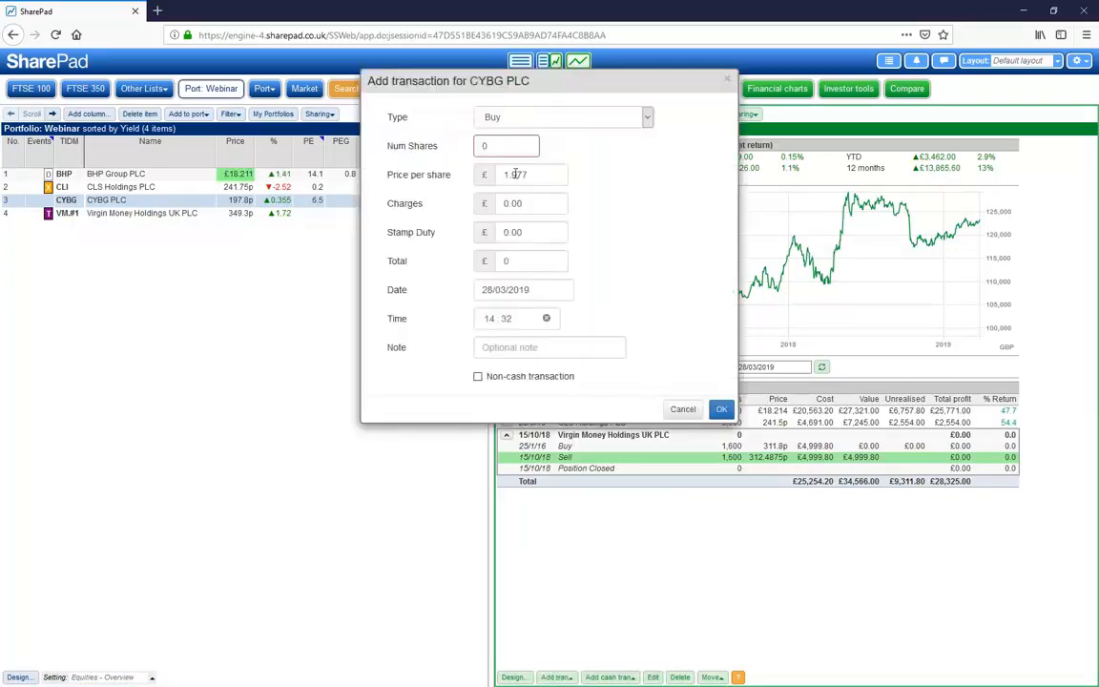
left_click(399, 289)
type("15/10/")
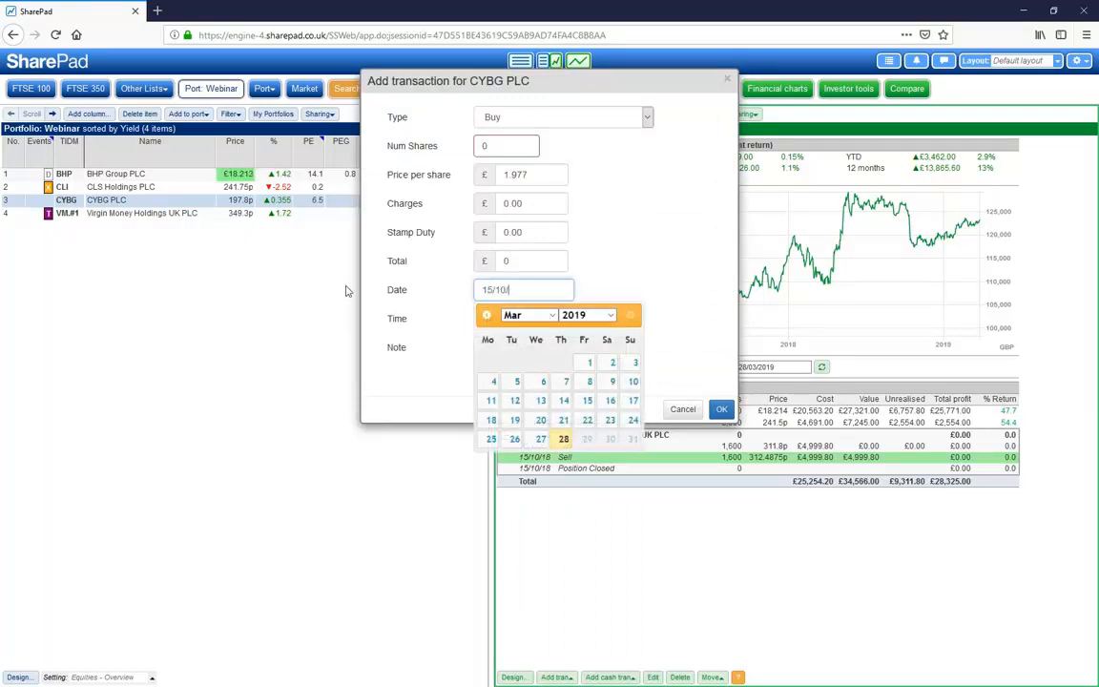
type("18")
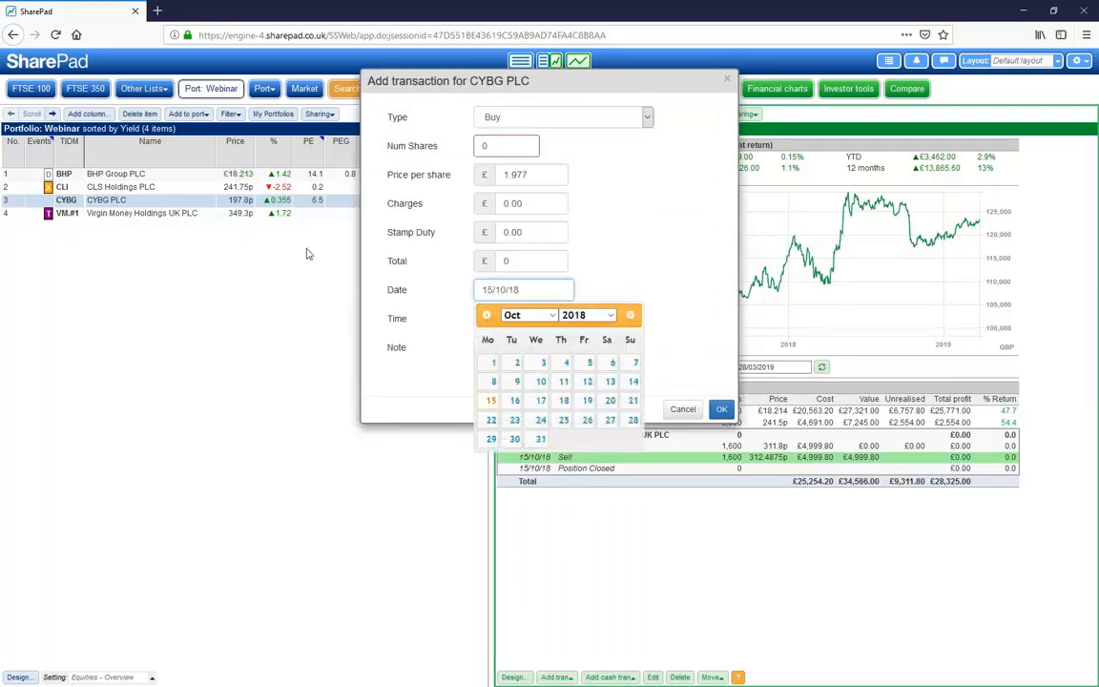
left_click(438, 275)
left_click(490, 318)
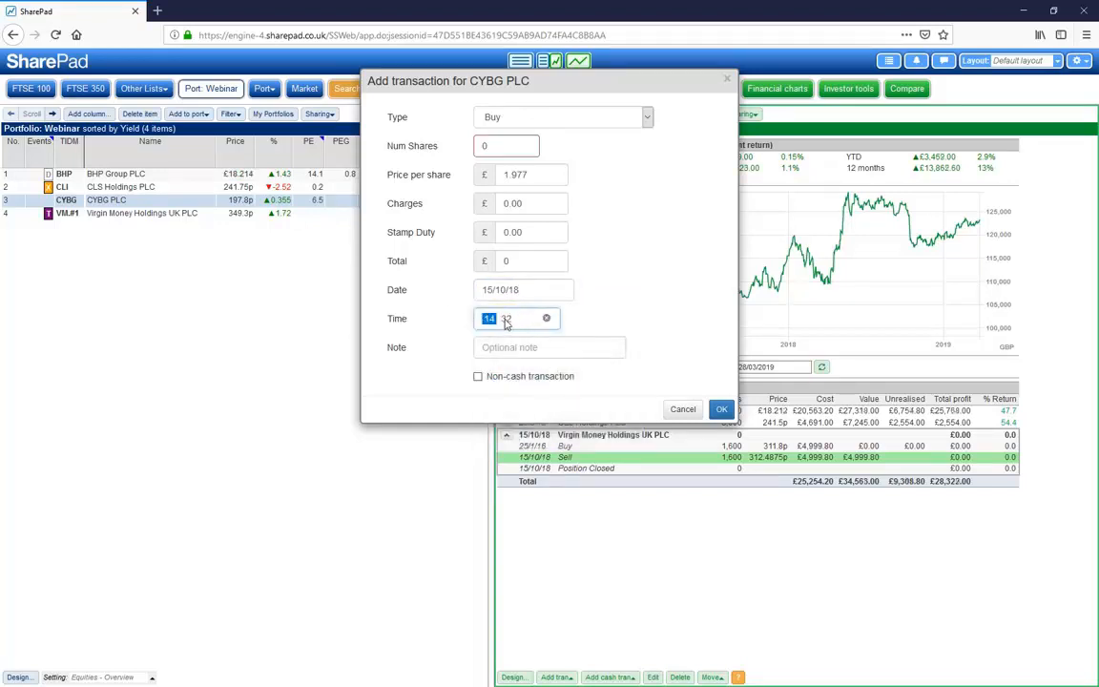
left_click(507, 321)
left_click(592, 272)
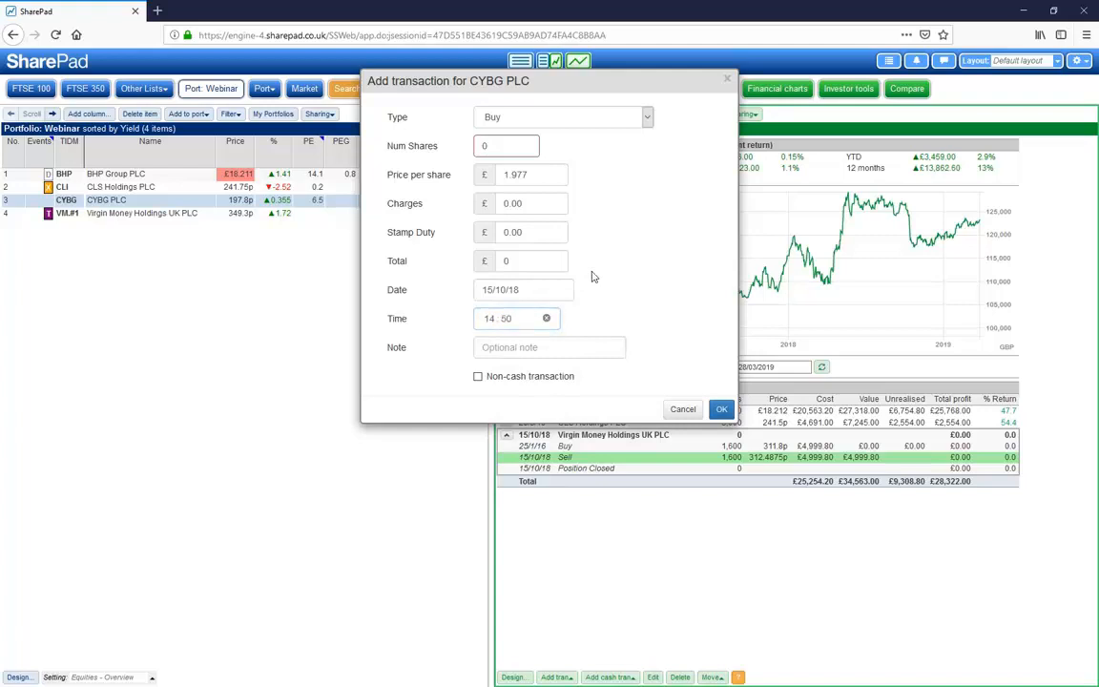
Set the CYBG PLC buy to 1940 shares and a £4999.8 total, mark it as a non-cash transaction and save it
left_click(493, 145)
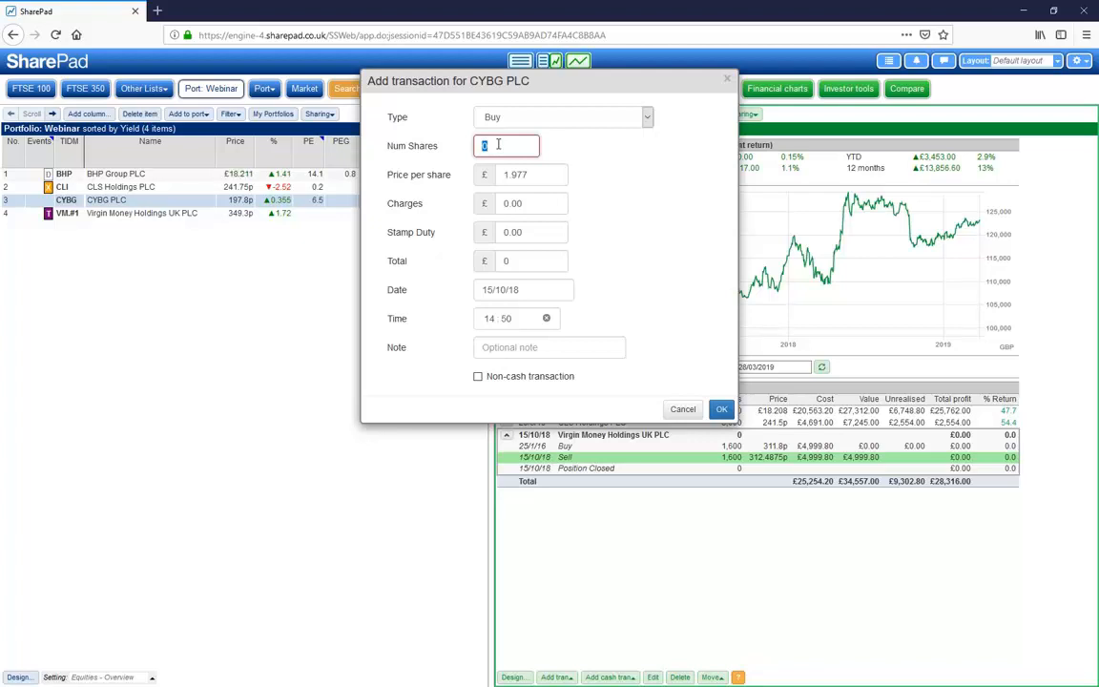
type("19")
type("40")
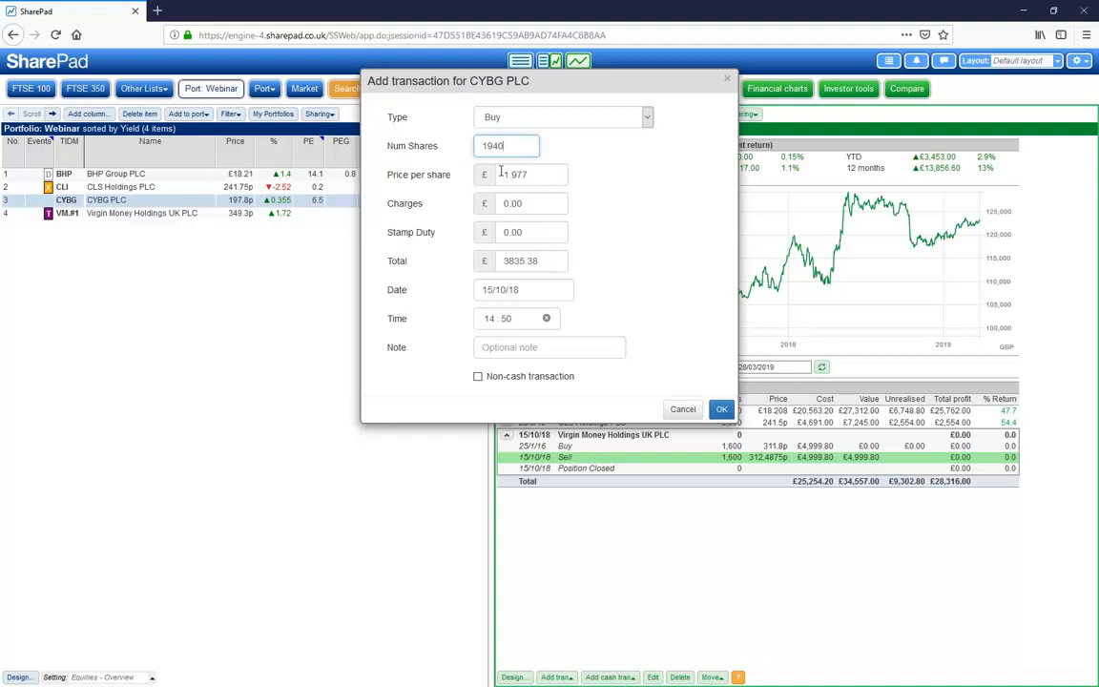
left_click(546, 258)
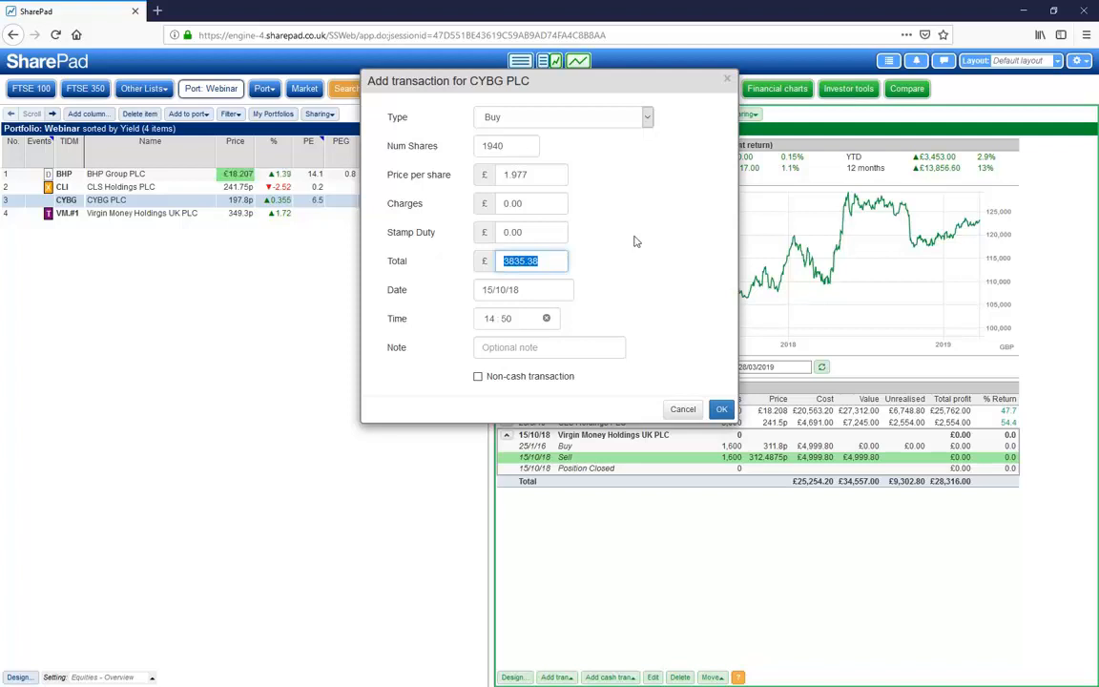
type("4999")
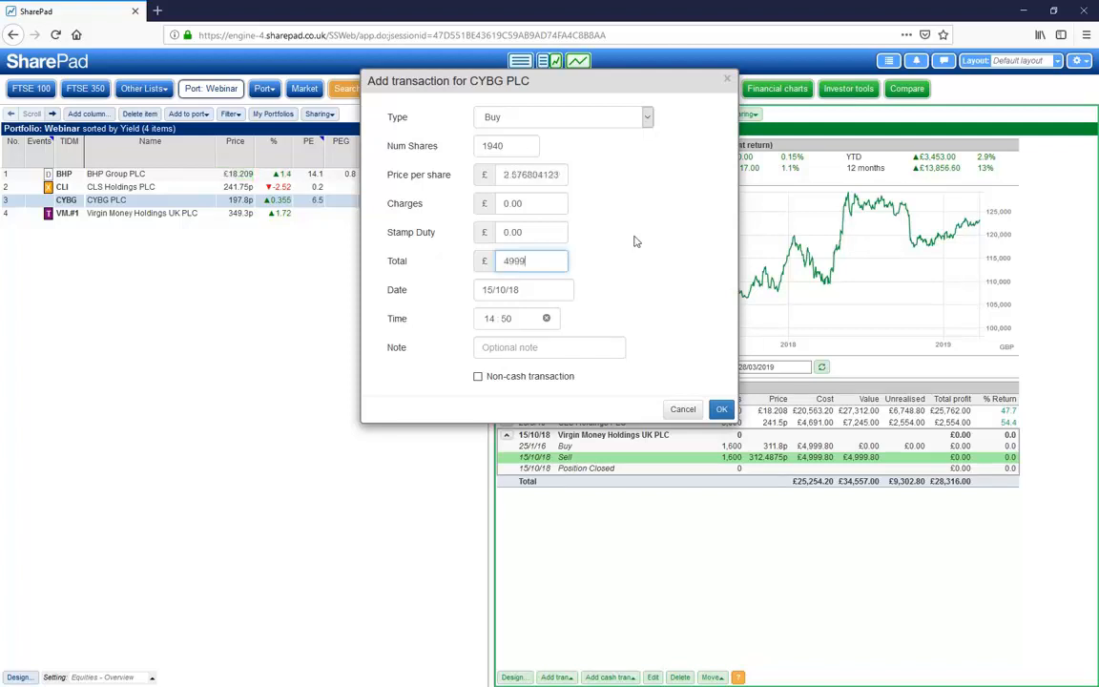
type(".8")
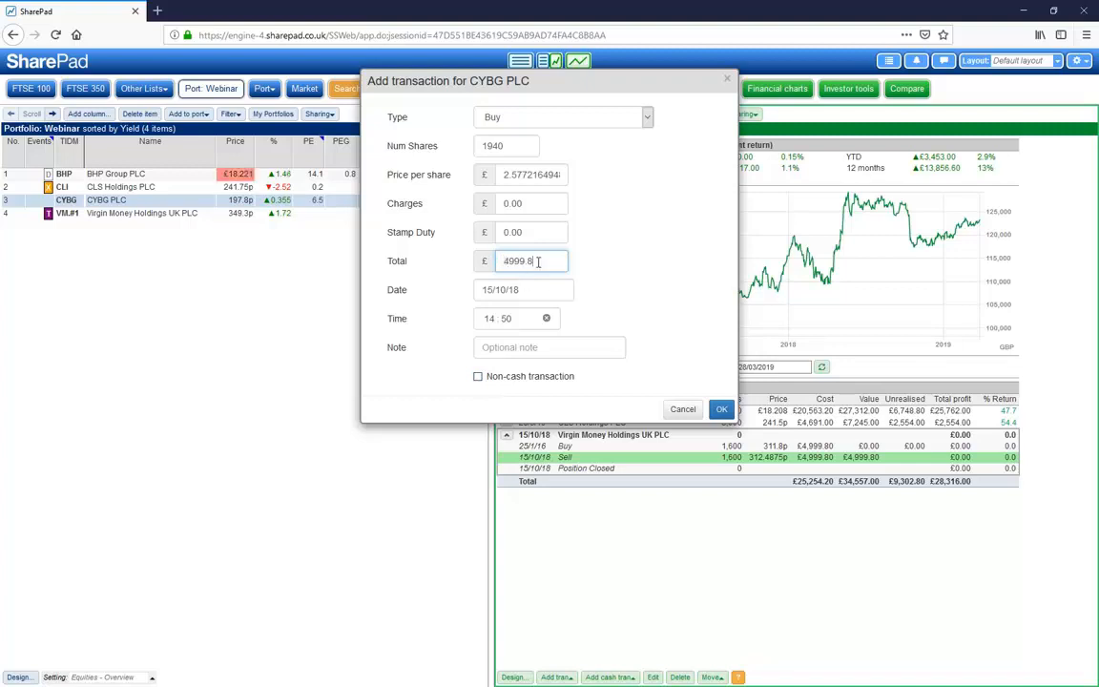
left_click(478, 378)
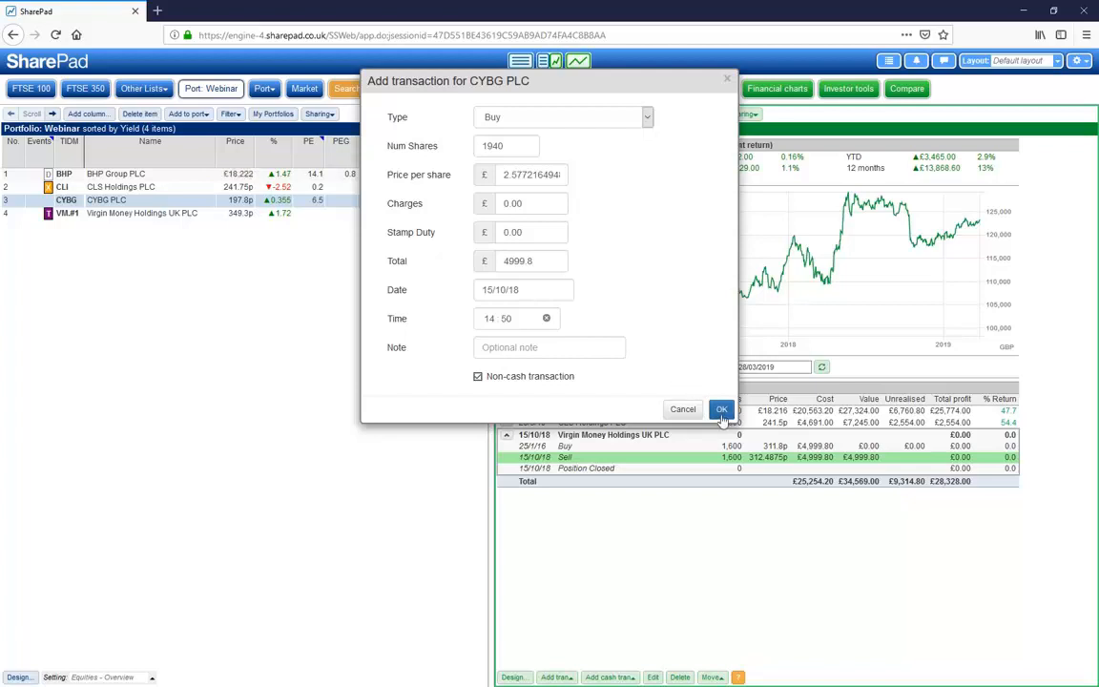
left_click(723, 410)
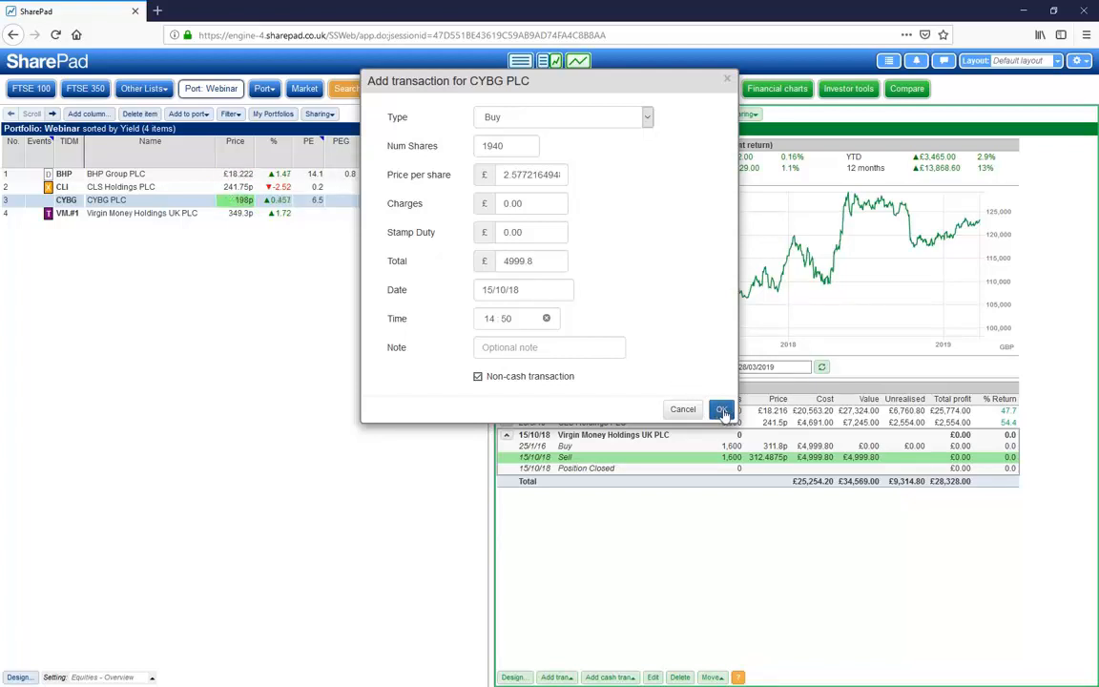
left_click(722, 411)
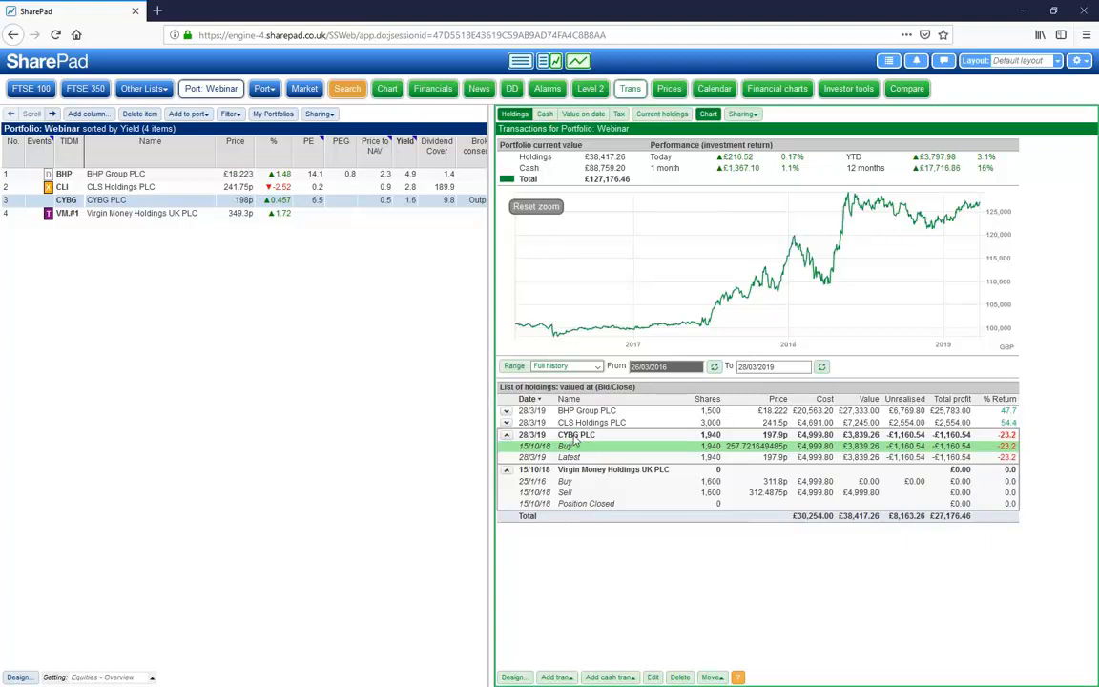
left_click(564, 492)
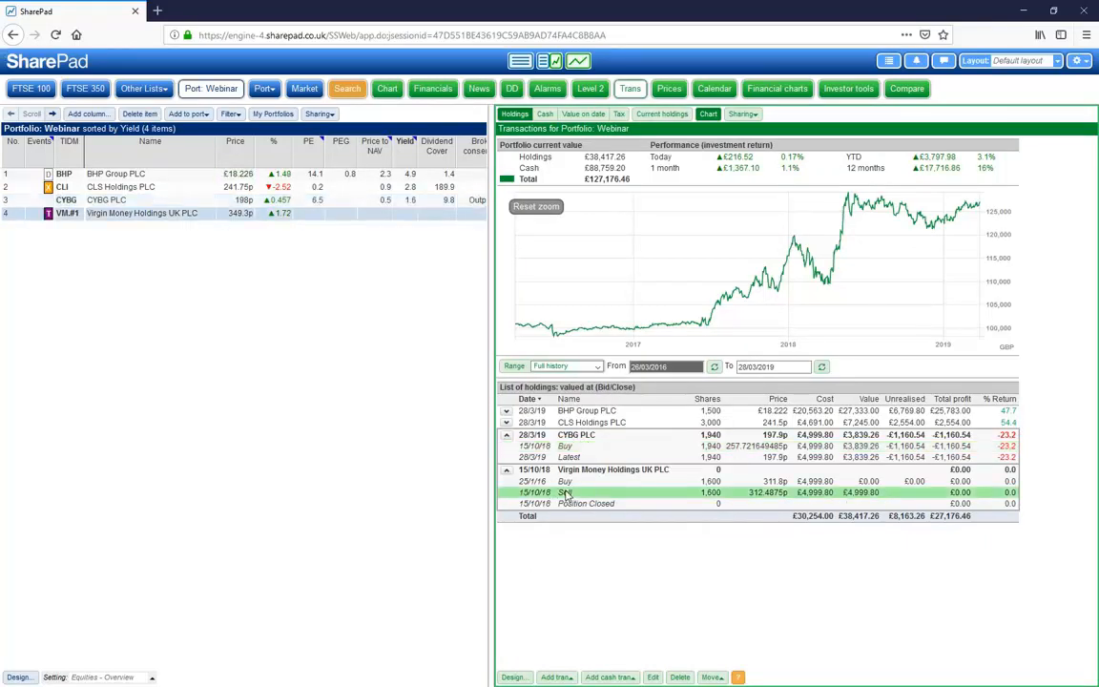
left_click(570, 446)
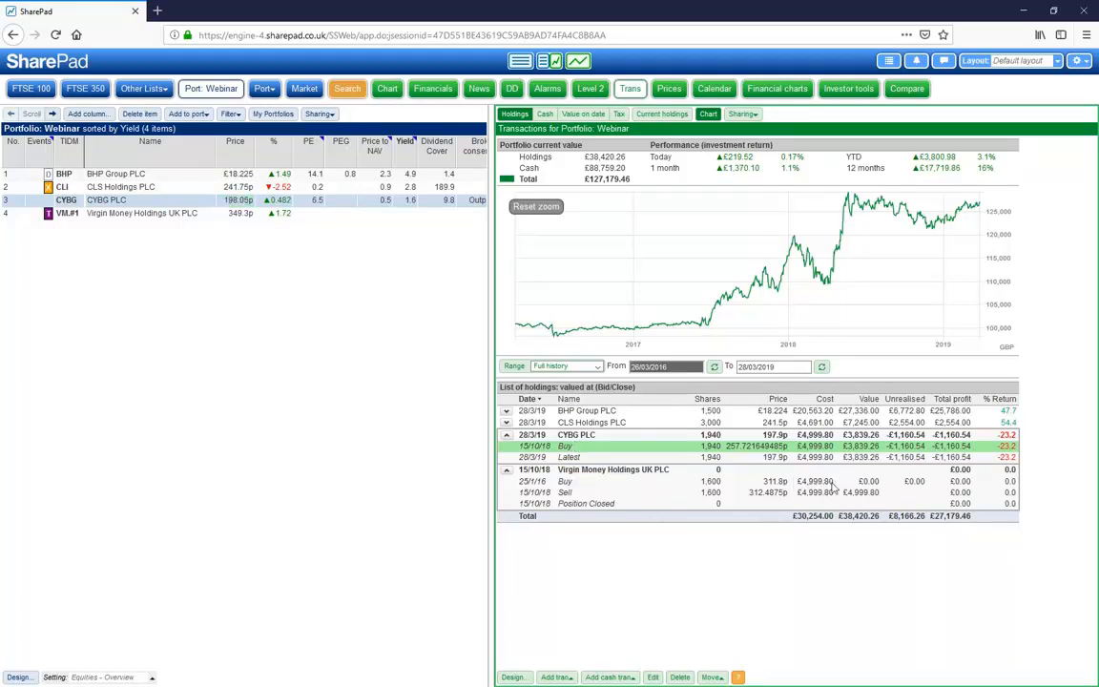
left_click(817, 483)
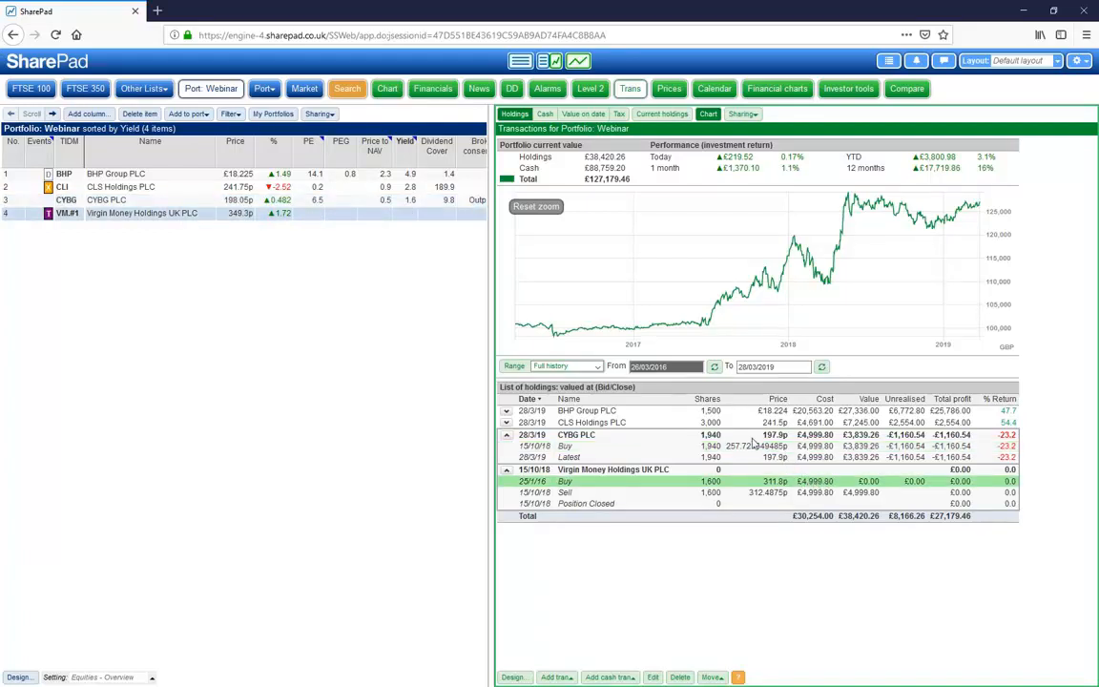
Start a return of capital transaction for the CYBG PLC holding at £.15 per share
left_click(563, 445)
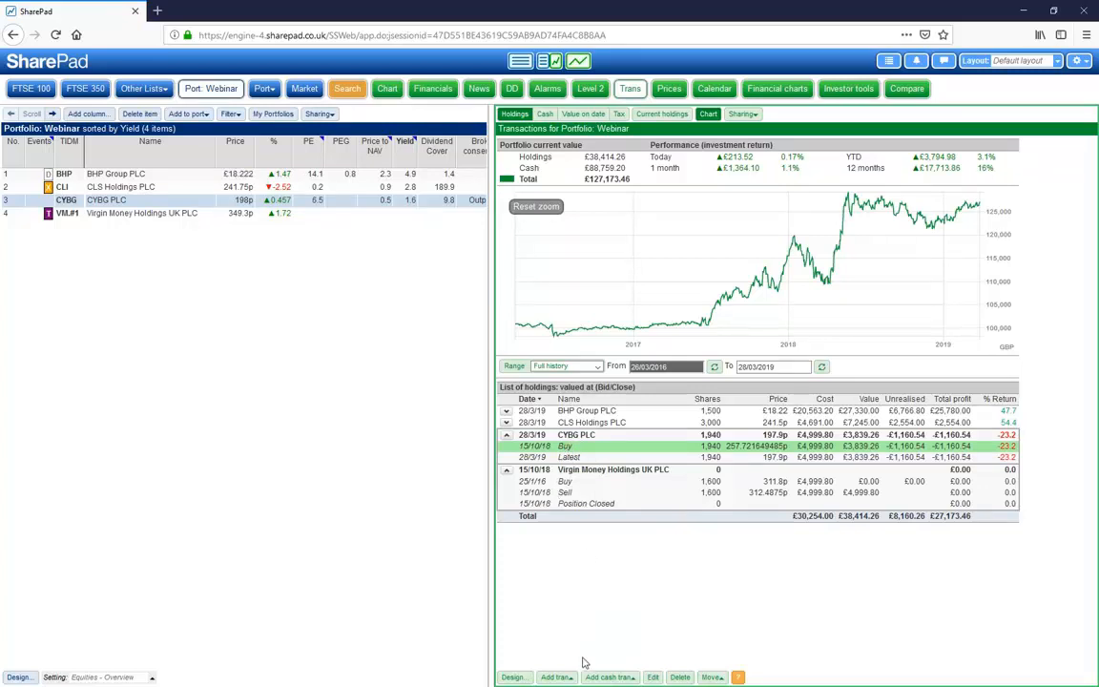
left_click(557, 677)
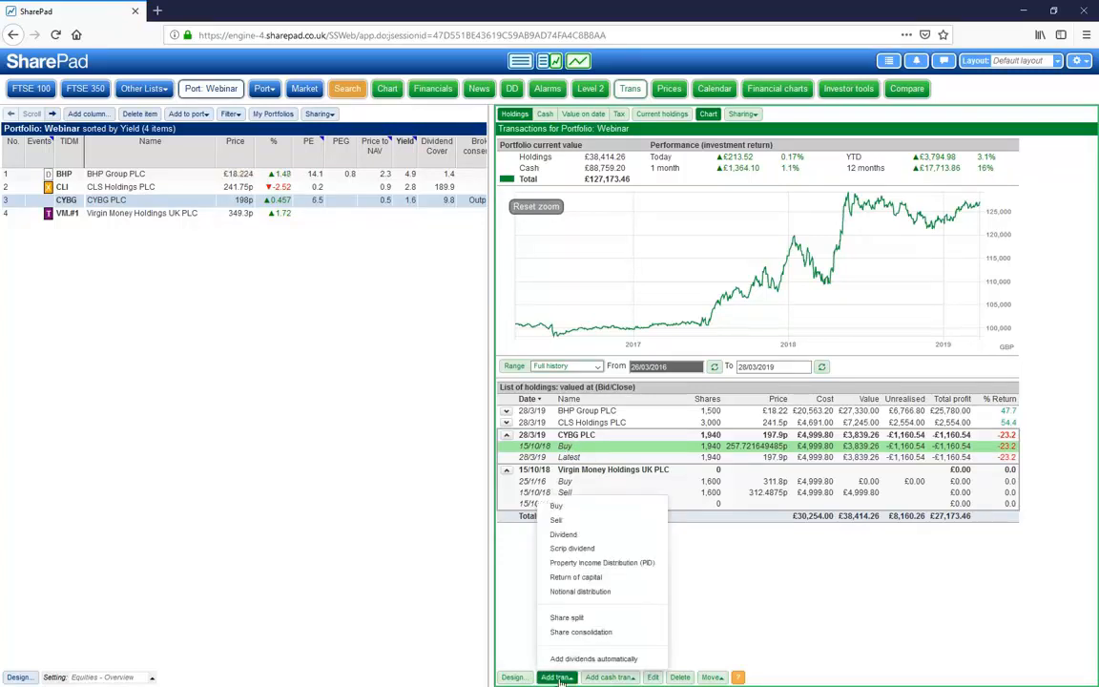
left_click(563, 578)
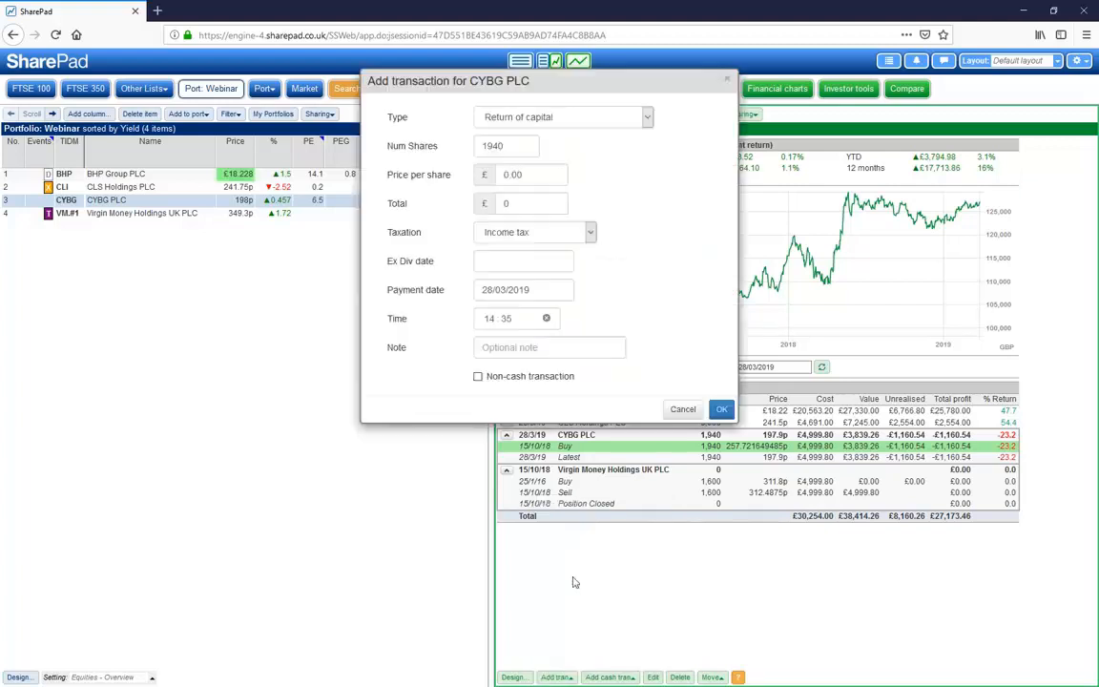
left_click(480, 177)
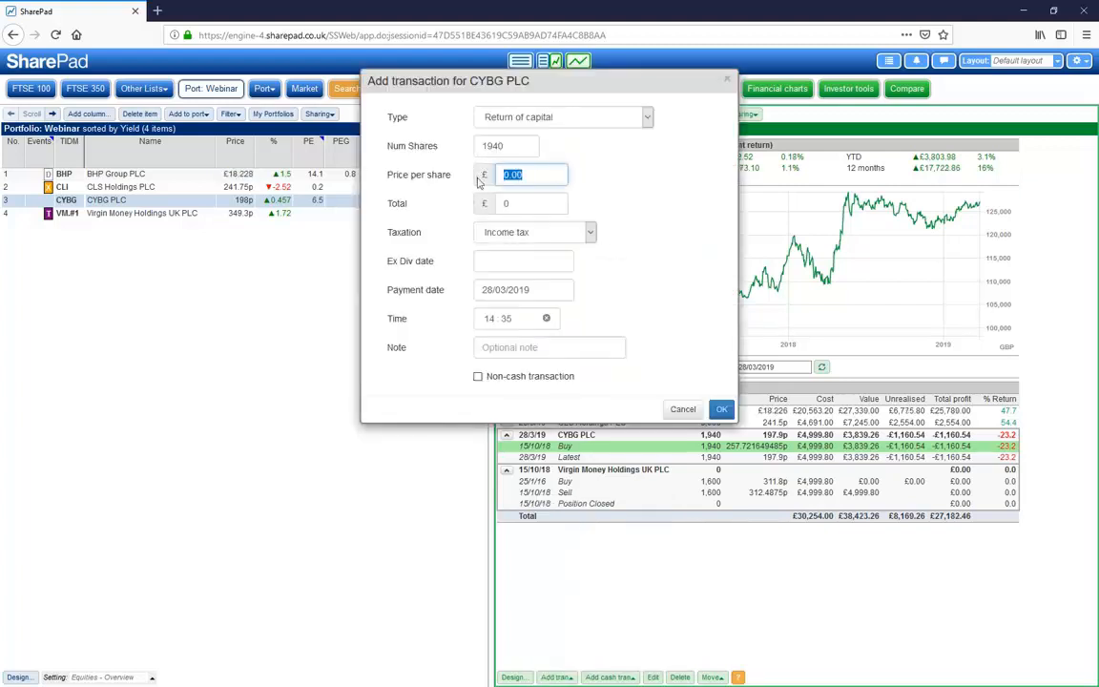
type(".15")
Try Capital gains tax as the return of capital's taxation and switch it back to Income tax
left_click(525, 231)
left_click(508, 262)
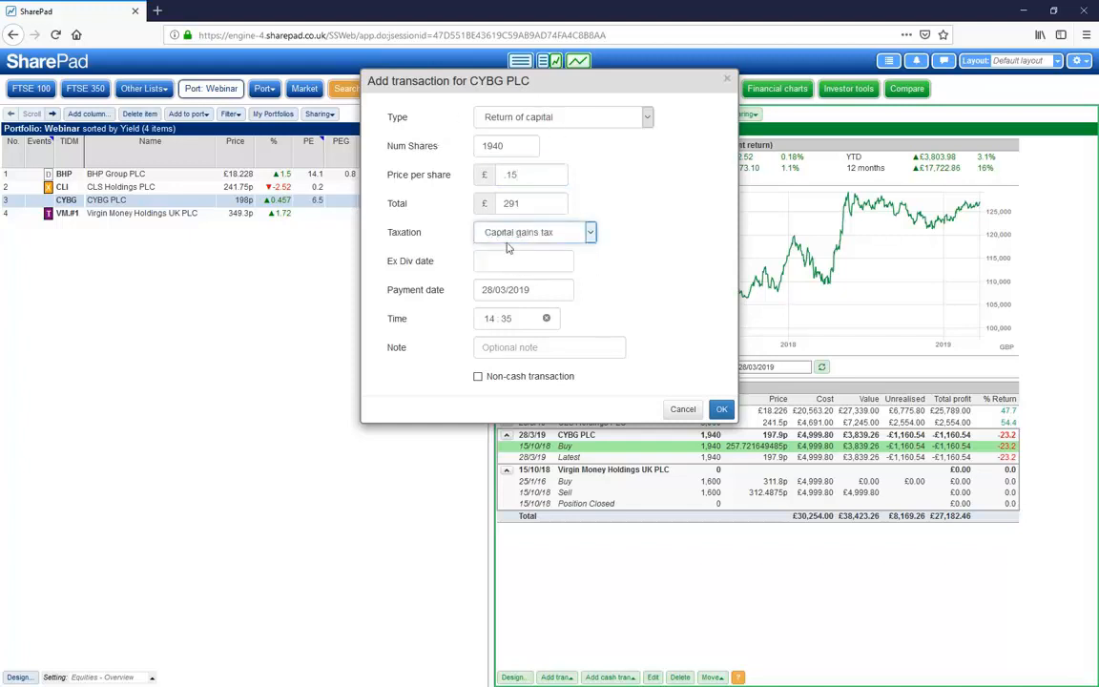
left_click(507, 239)
left_click(506, 262)
left_click(505, 236)
left_click(505, 250)
Set the return of capital's payment date to 15/10/18 and its time to 15:35, and save the transaction
left_click(504, 289)
type("15/10")
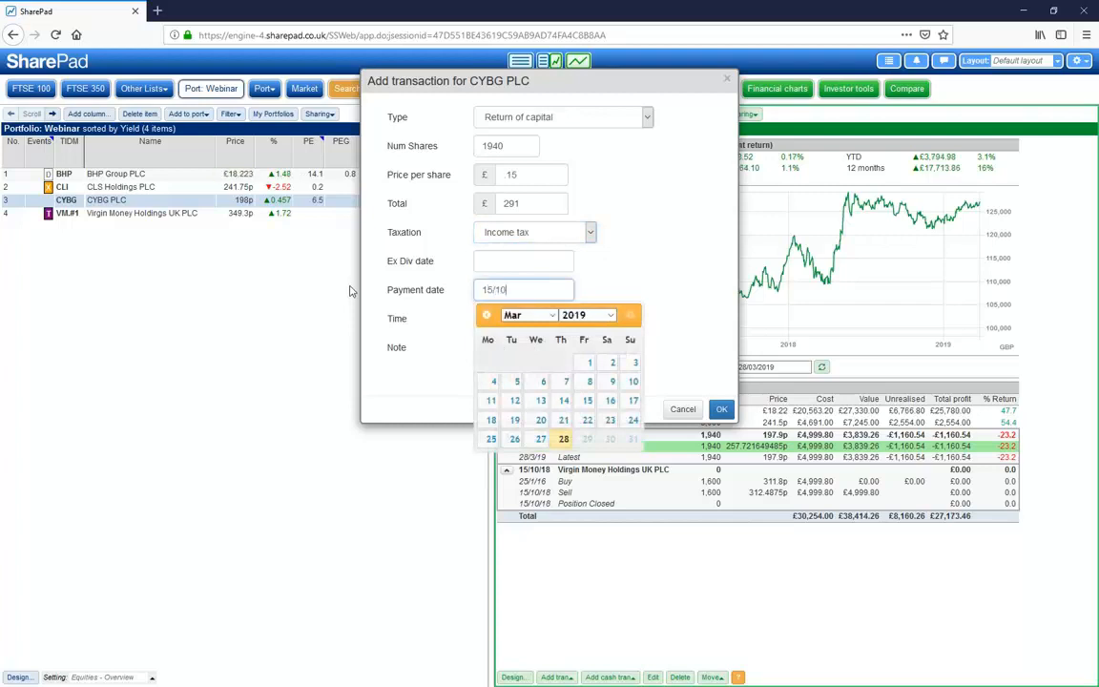
type("/18")
key("Tab")
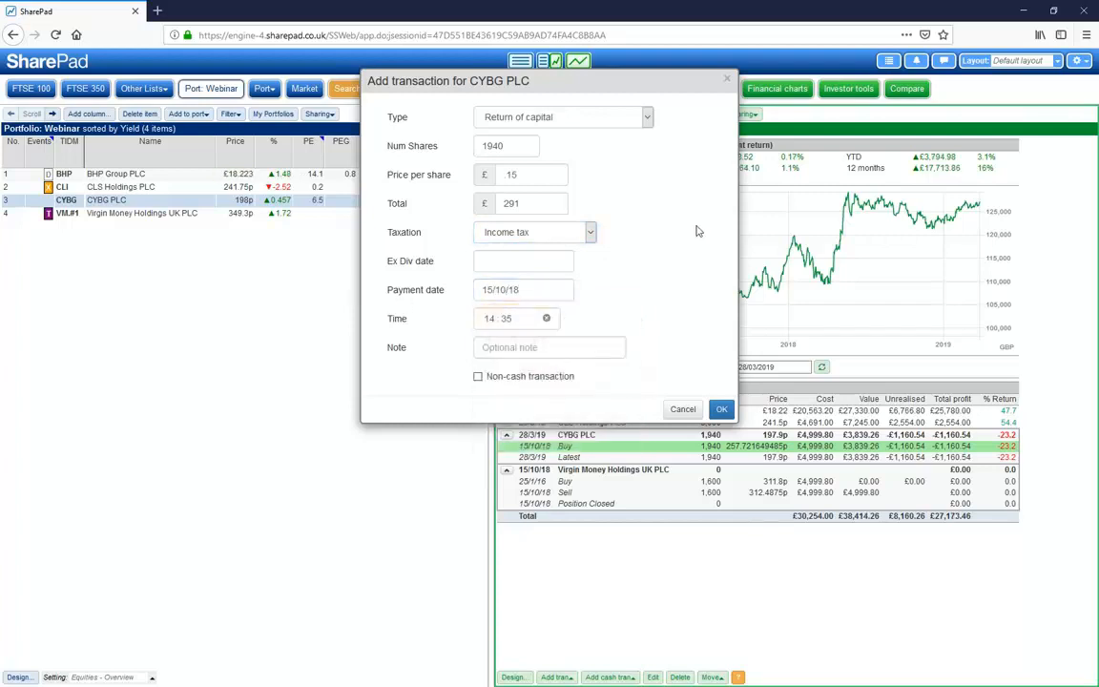
left_click(488, 317)
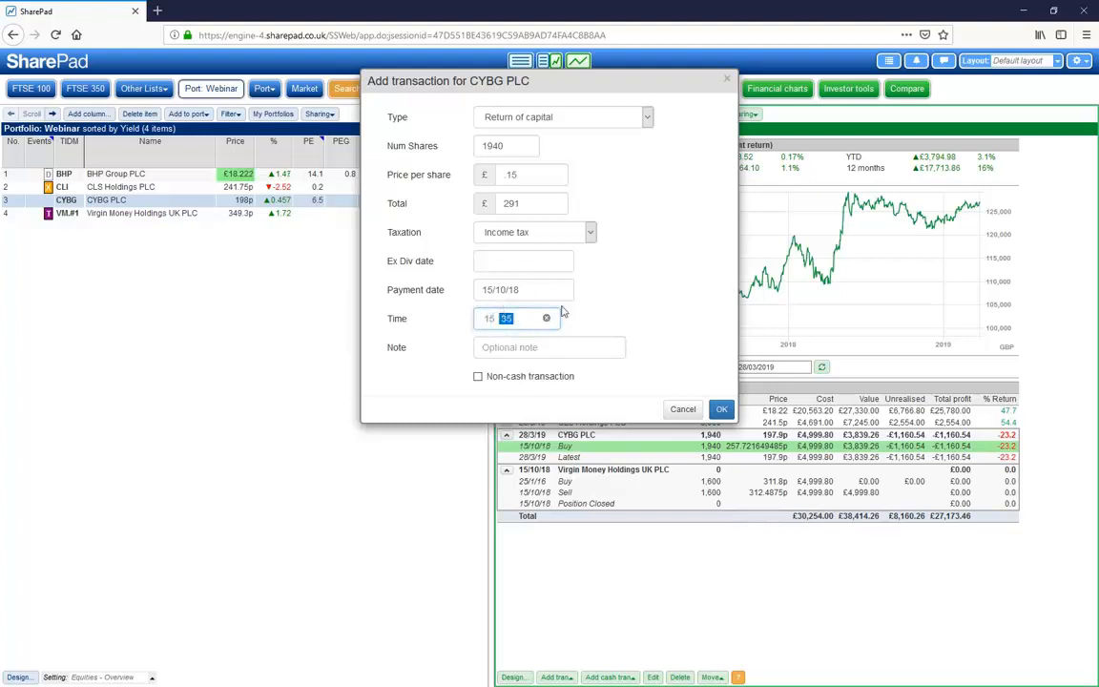
type("15")
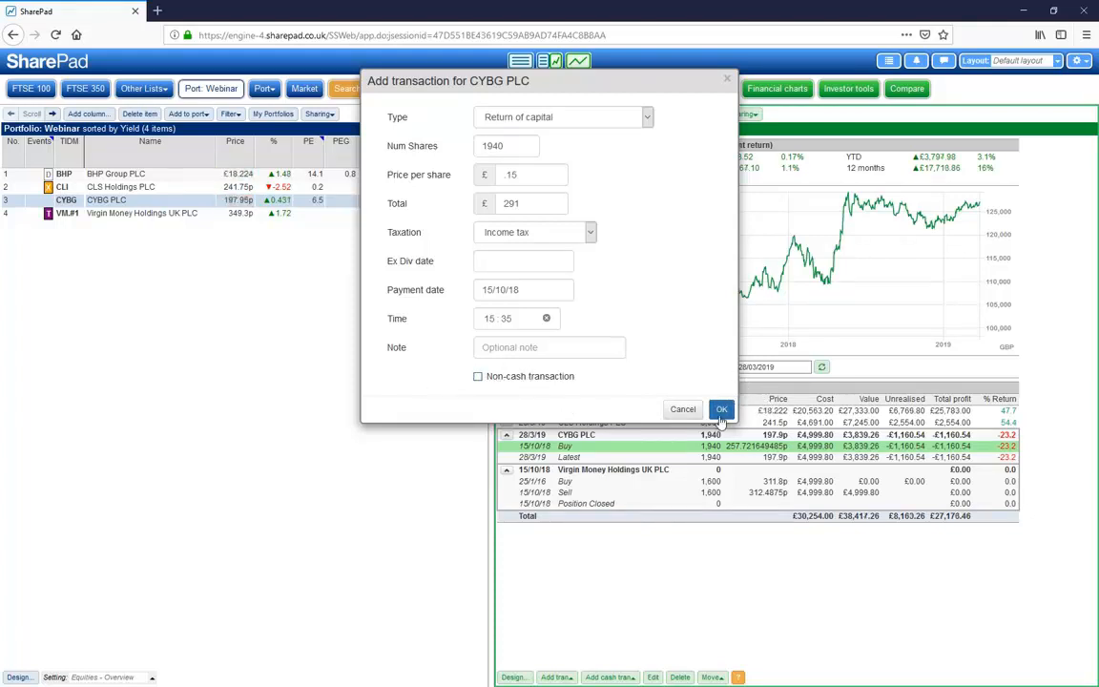
key("Return")
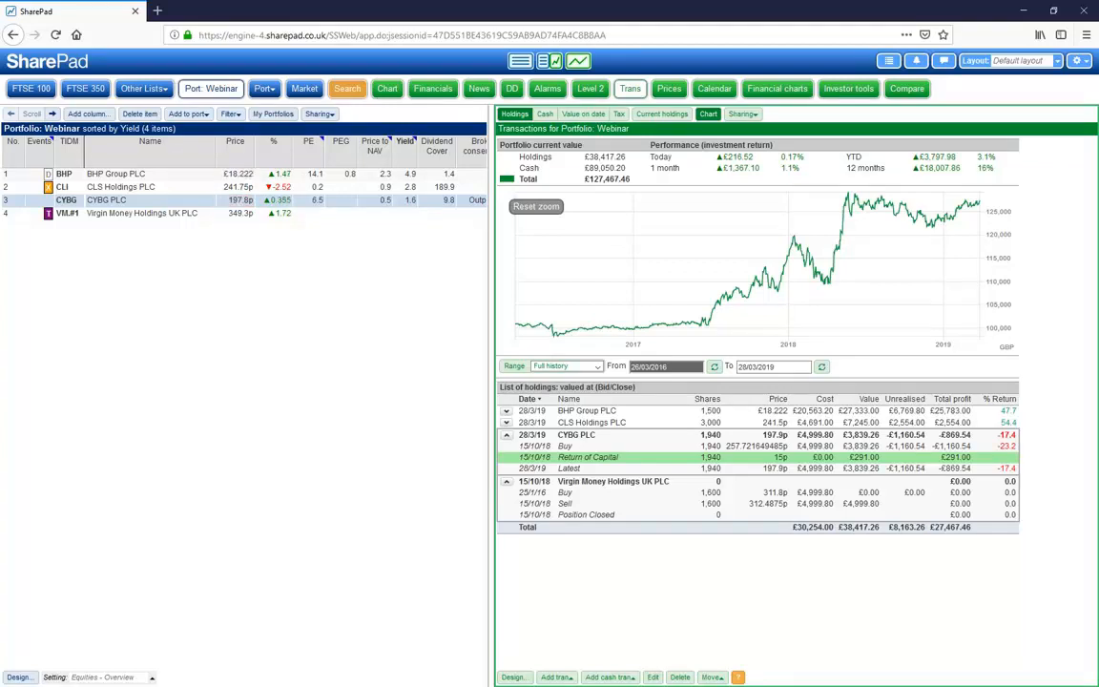
Delete the 15/10/18 sale of Virgin Money Holdings UK PLC and undo the deletion
left_click(562, 505)
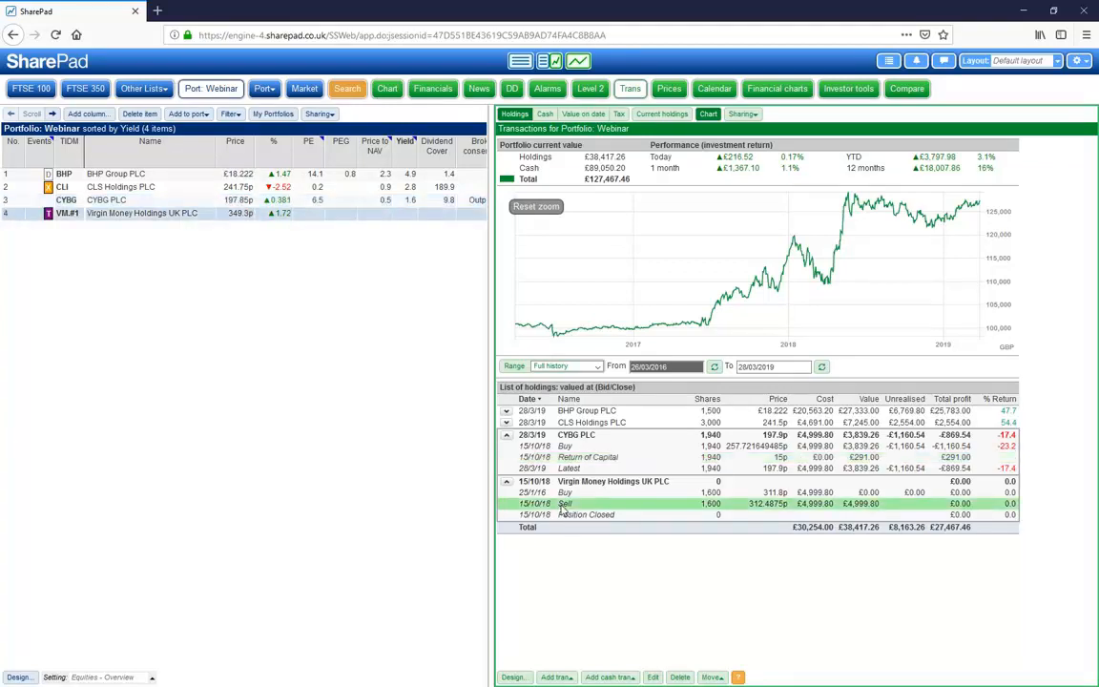
key("Delete")
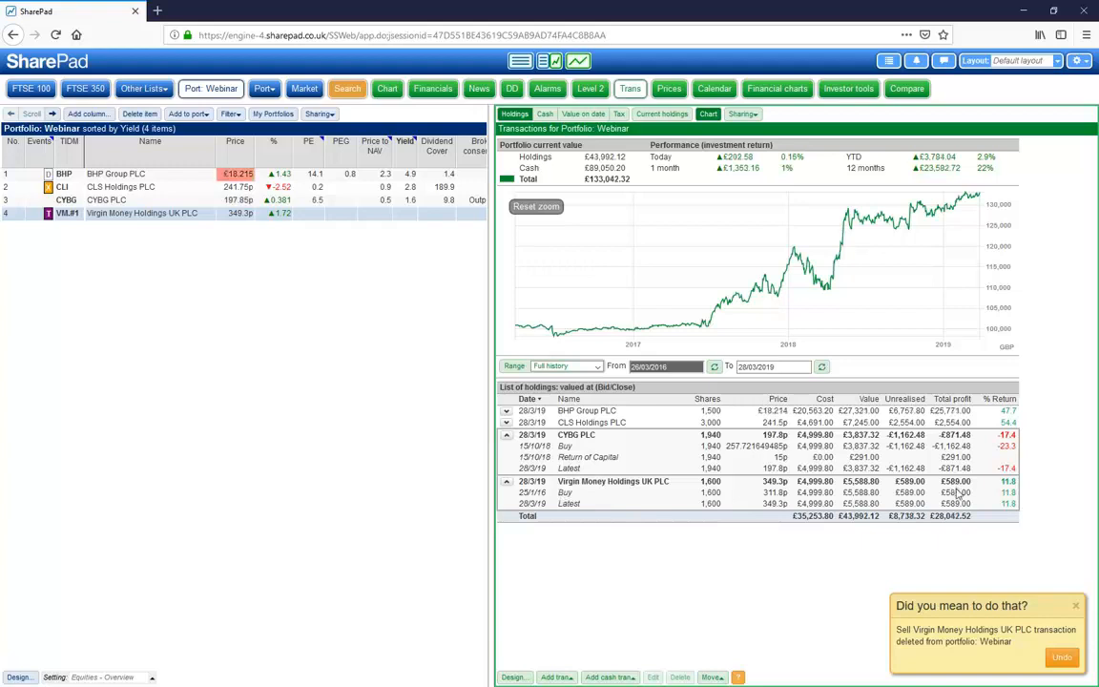
left_click(1062, 658)
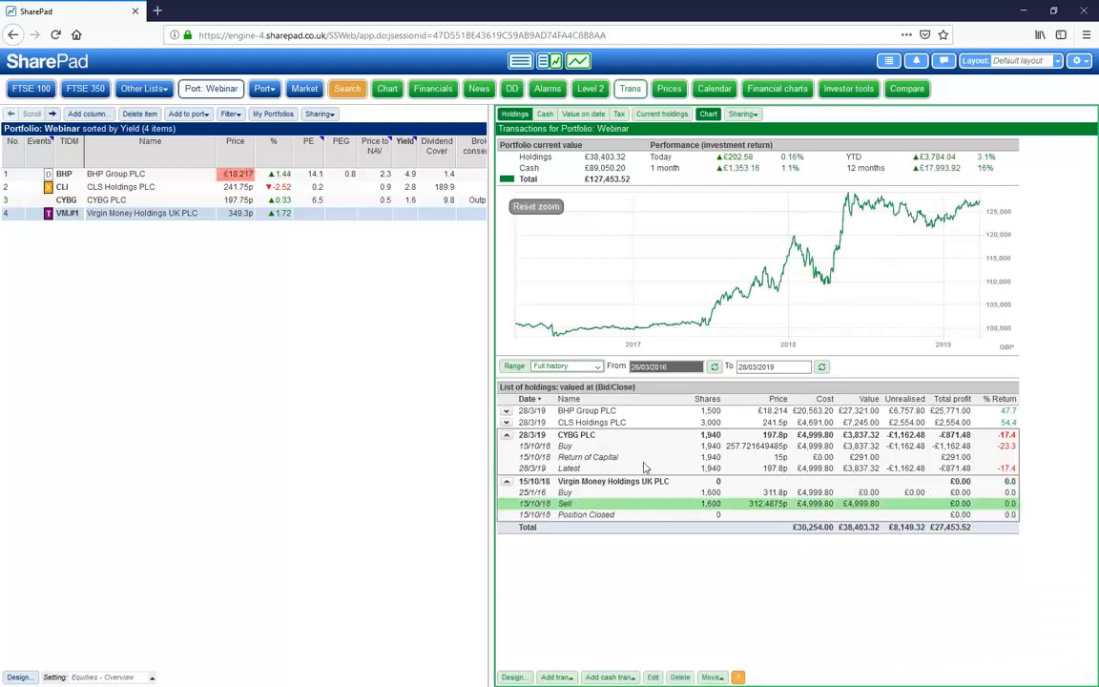
Delete the Return of Capital transaction dated 15/10/18 from the CYBG PLC holding and dismiss the undo notice
left_click(573, 446)
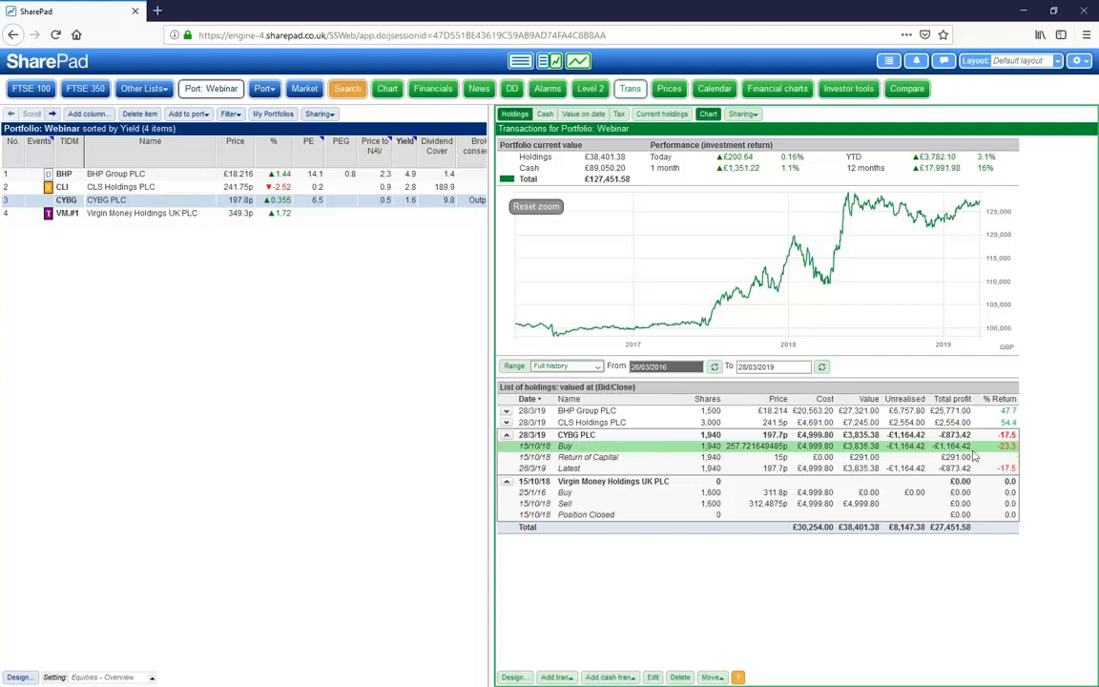
left_click(961, 460)
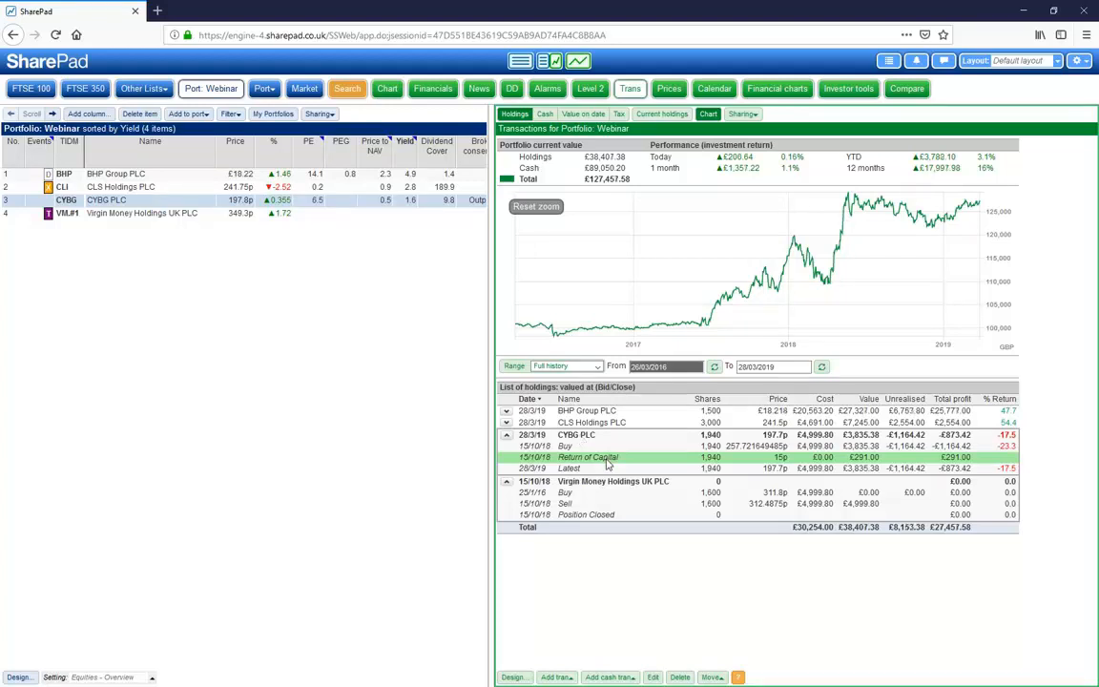
key("Delete")
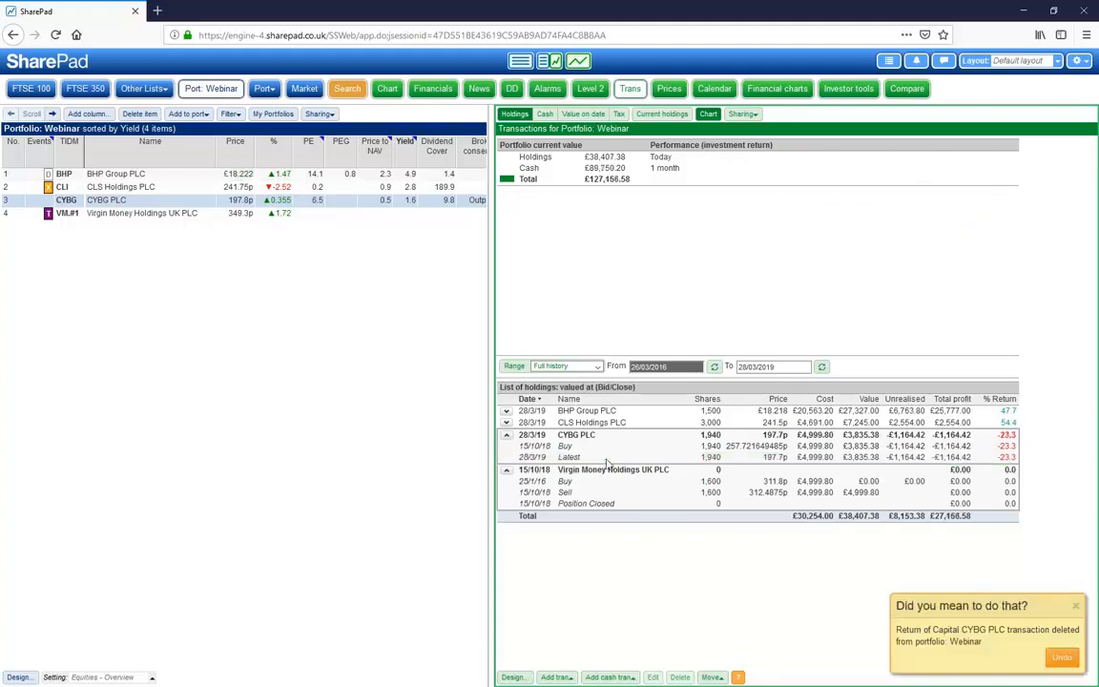
left_click(1075, 607)
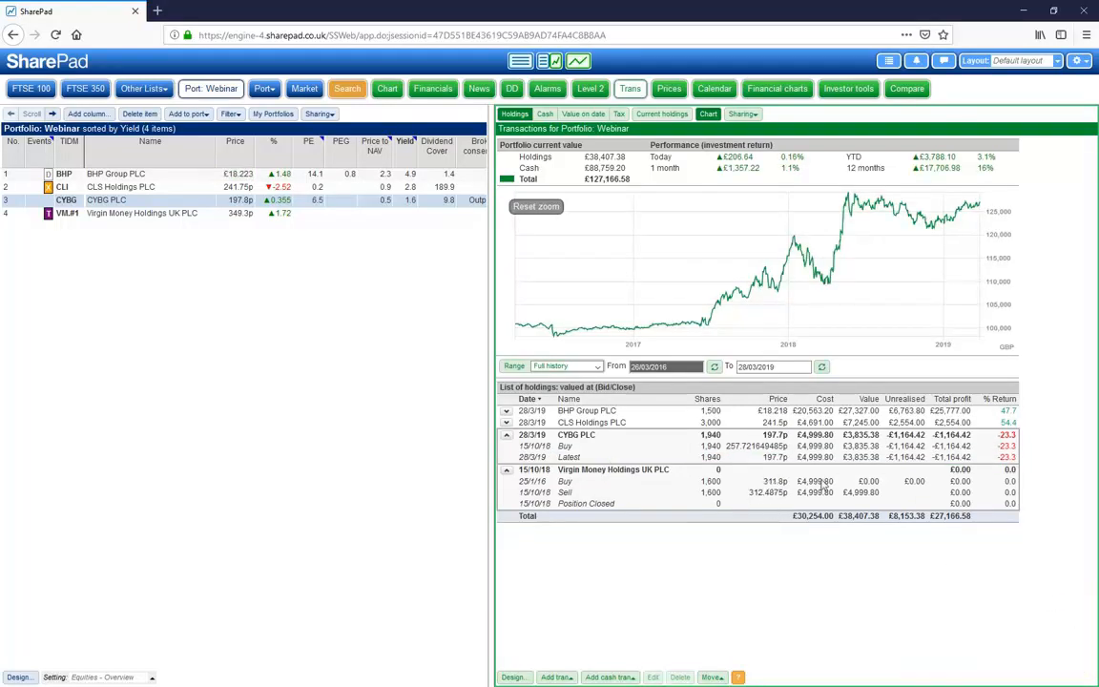
Set the total of the Virgin Money Holdings UK PLC Buy transaction to £2999.8
left_click(806, 483)
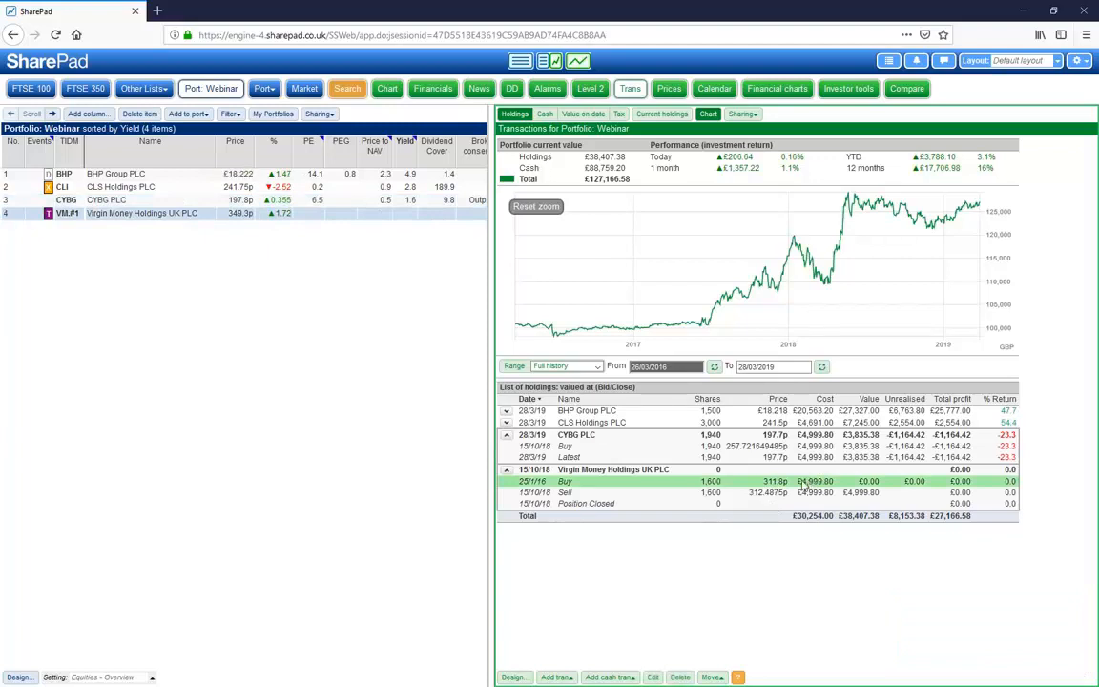
double_click(775, 483)
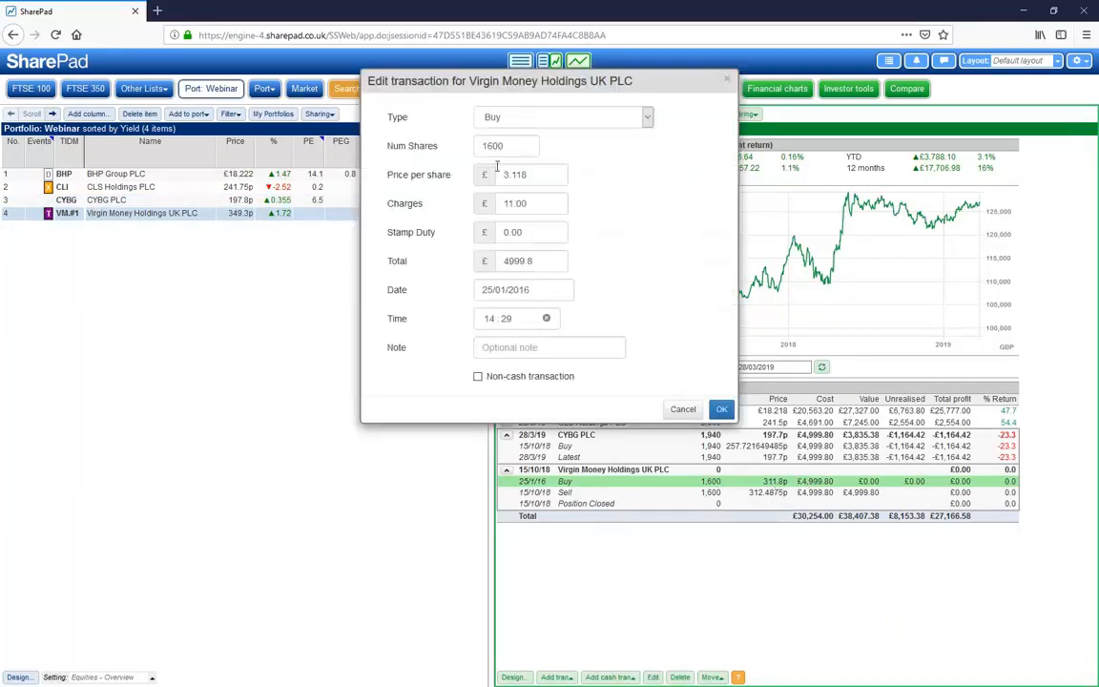
left_click_drag(506, 260, 490, 270)
type("2")
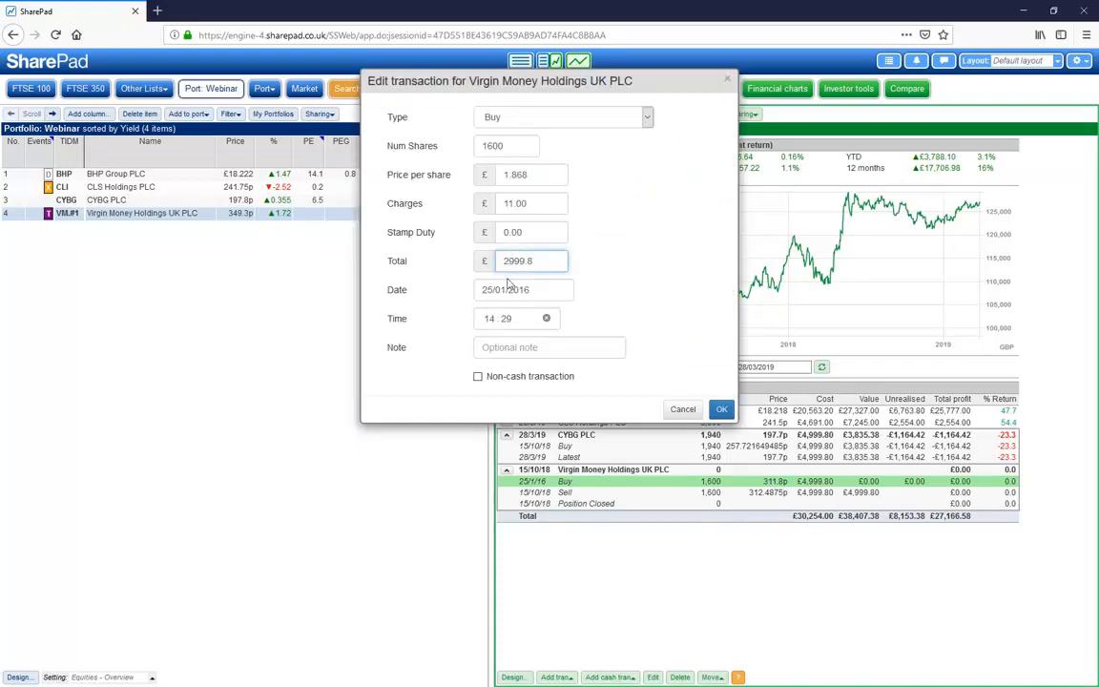
left_click(721, 409)
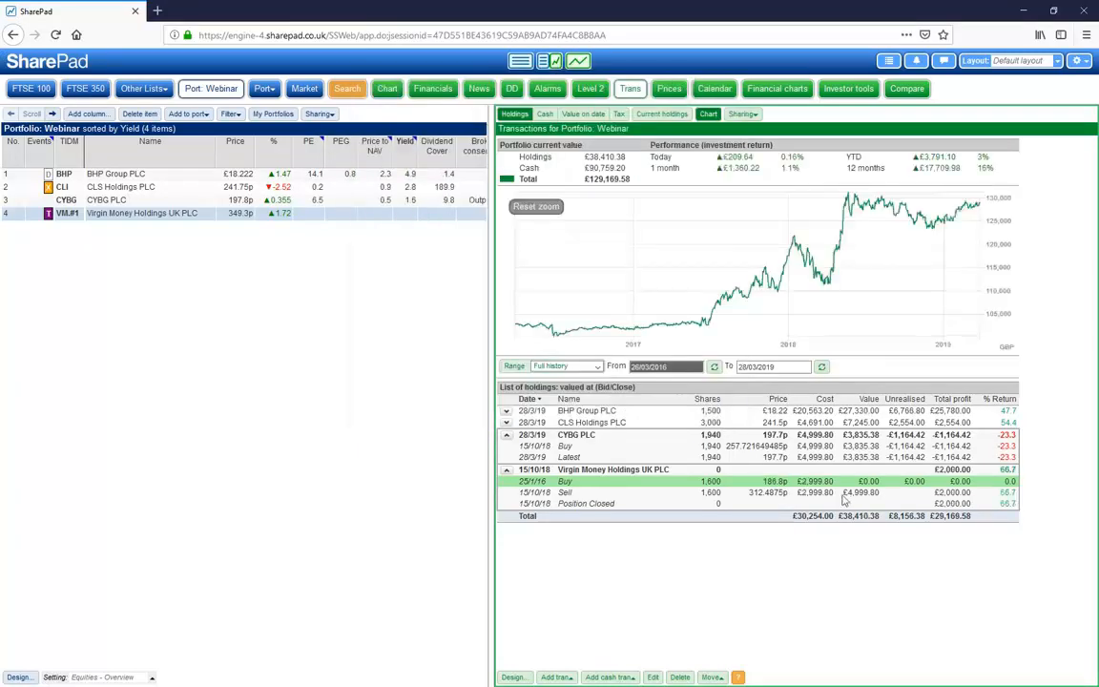
Set the total of the Virgin Money Holdings UK PLC Sell transaction to £2999.8
double_click(818, 493)
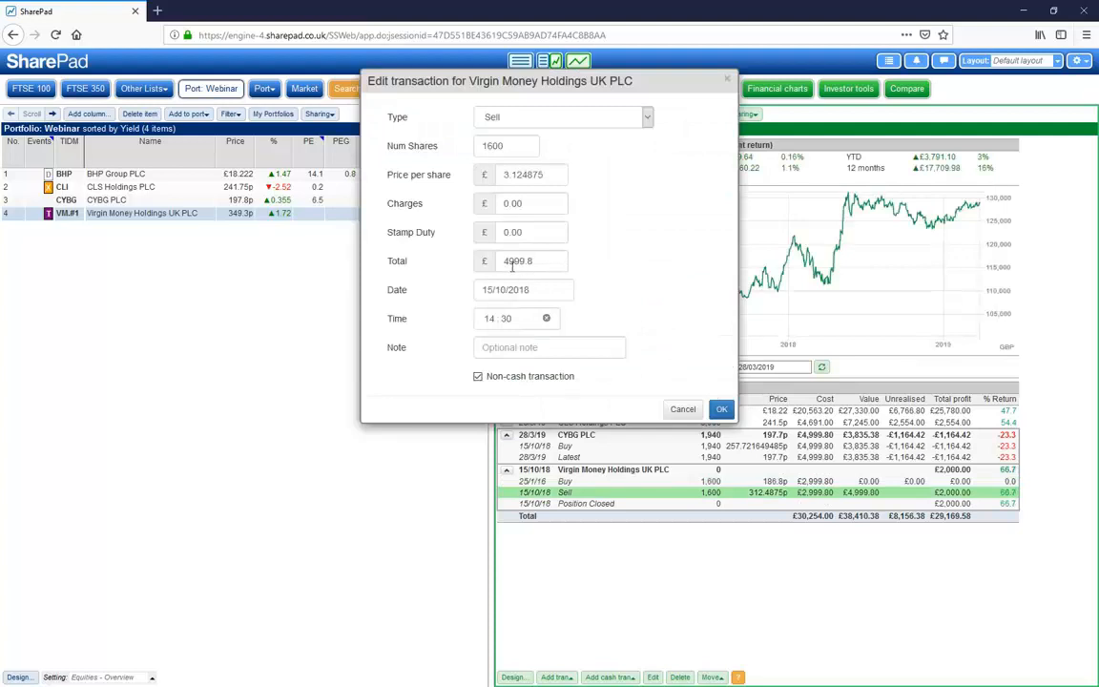
left_click_drag(512, 265, 504, 262)
type("2")
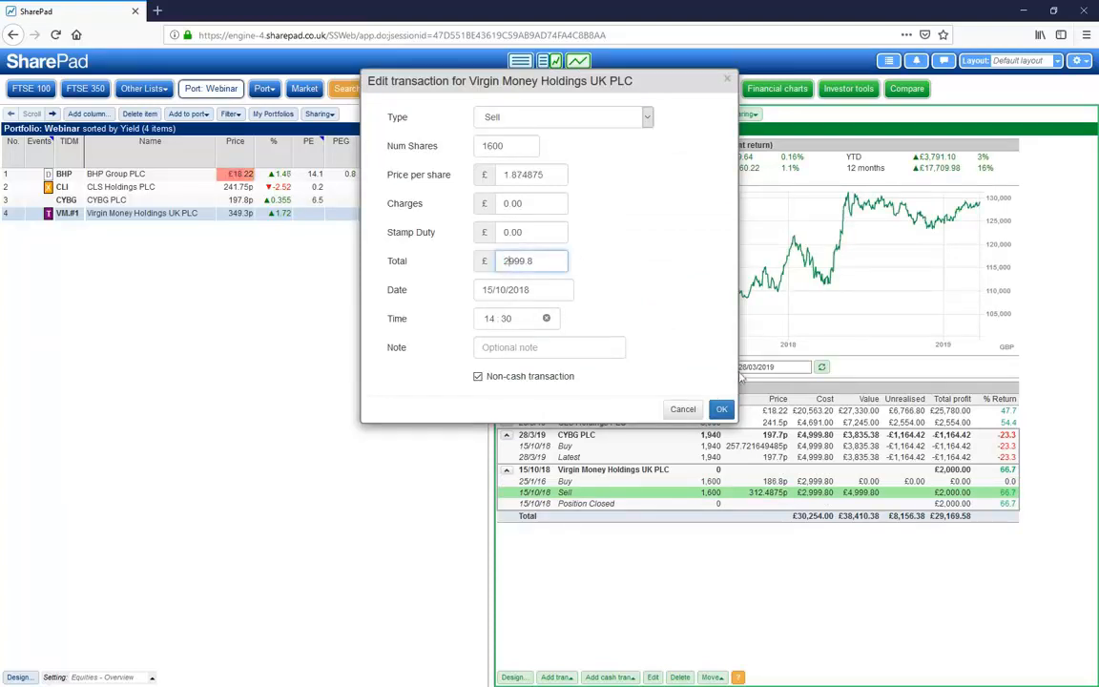
left_click(721, 410)
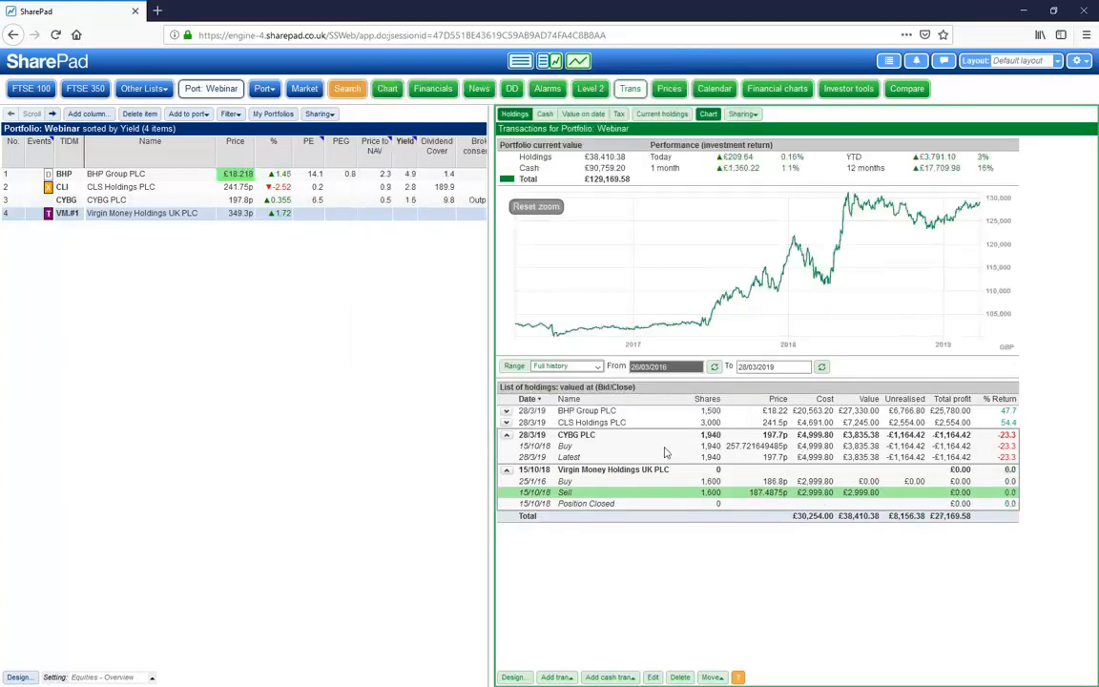
Set the total of the CYBG PLC Buy transaction to £2999.8
left_click(614, 448)
double_click(613, 452)
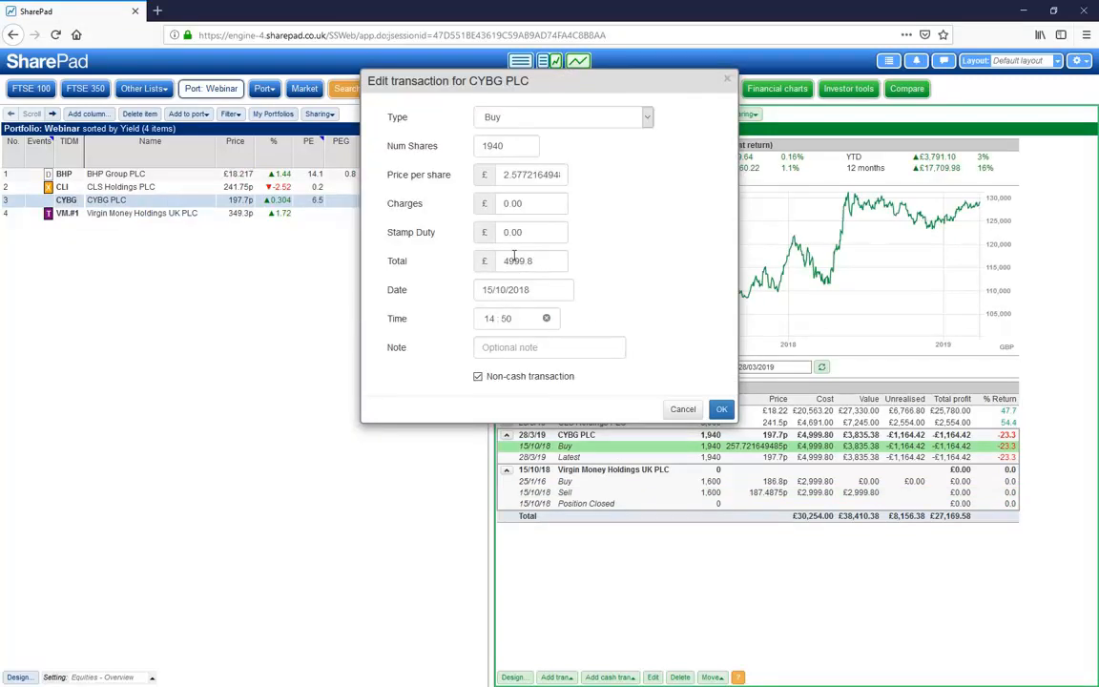
left_click_drag(507, 262, 484, 264)
type("2")
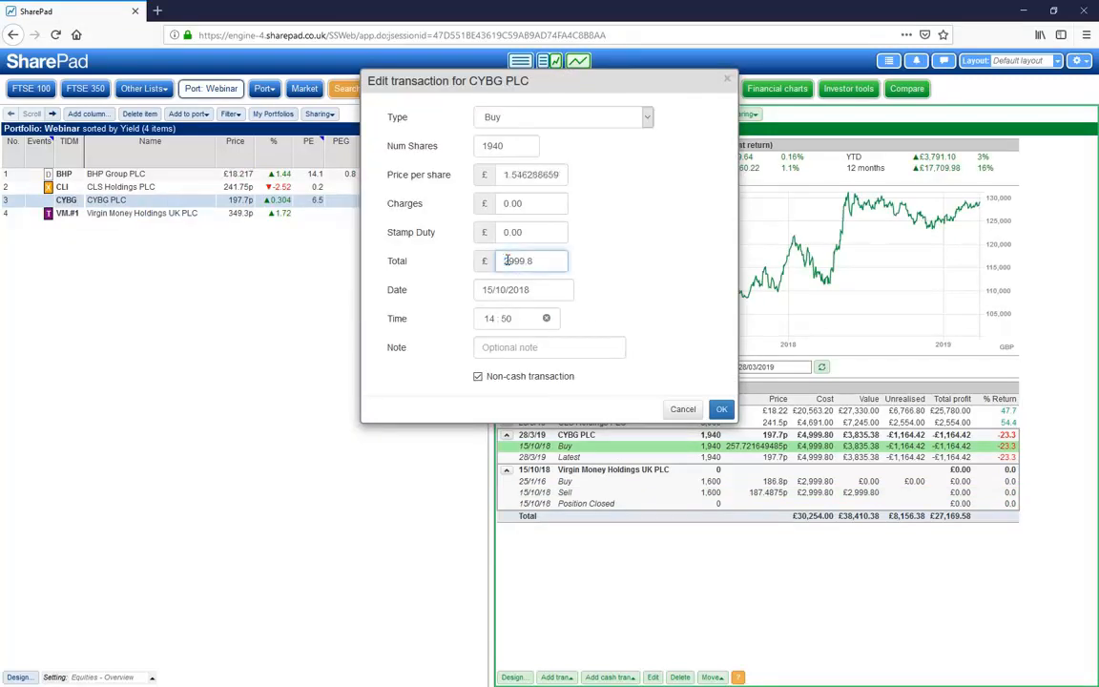
left_click(721, 408)
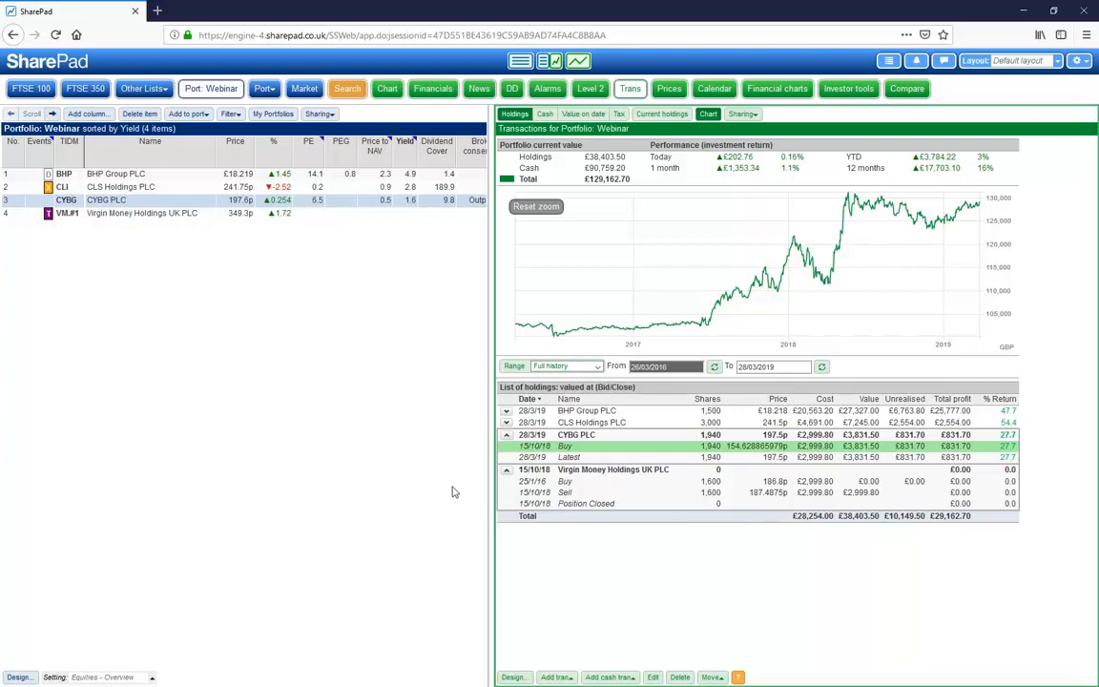
Change the total of the CYBG PLC Buy transaction back to £4999.8
double_click(573, 451)
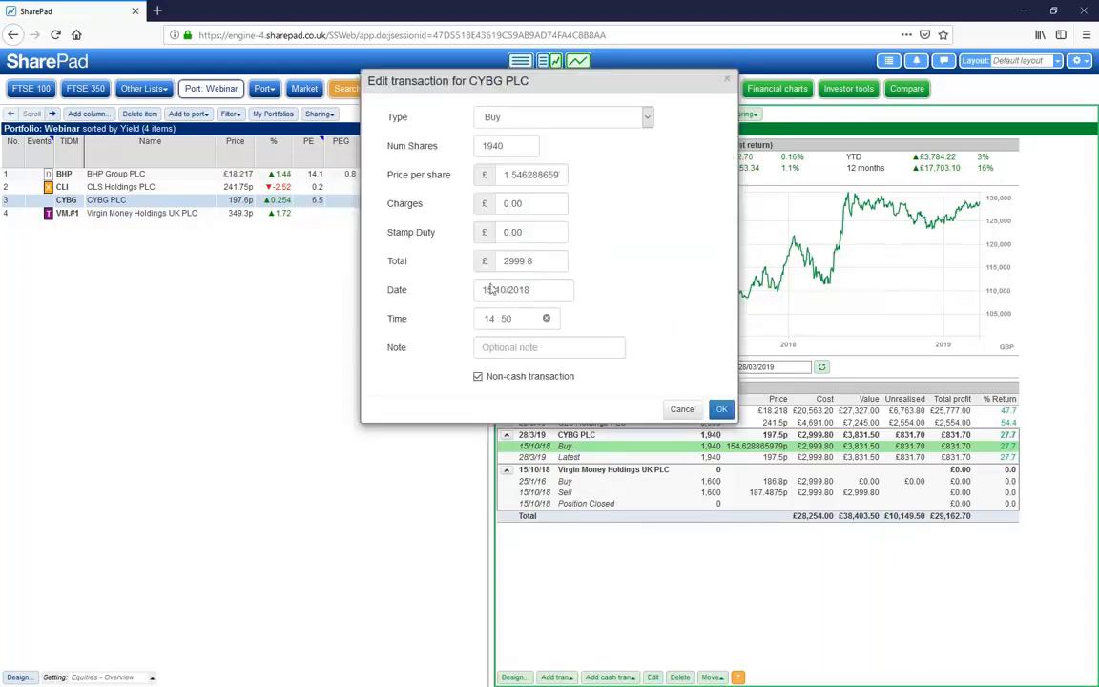
left_click_drag(507, 259, 497, 260)
type("4")
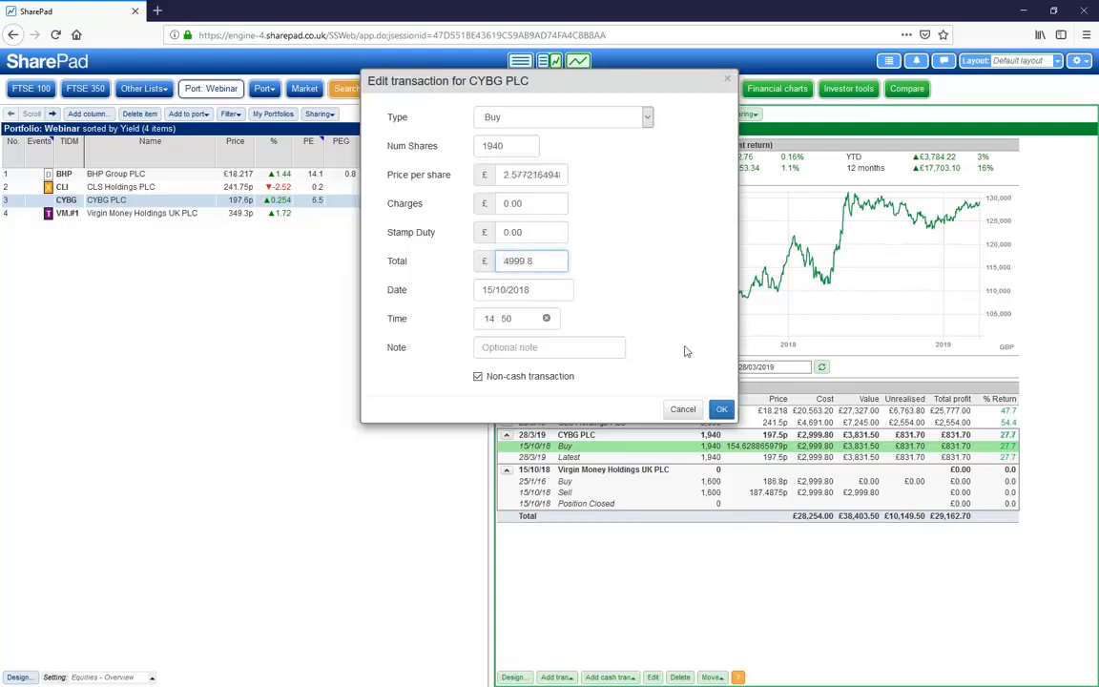
left_click(721, 409)
Change the total of the Virgin Money Holdings UK PLC Buy transaction back to £4999.8
double_click(568, 482)
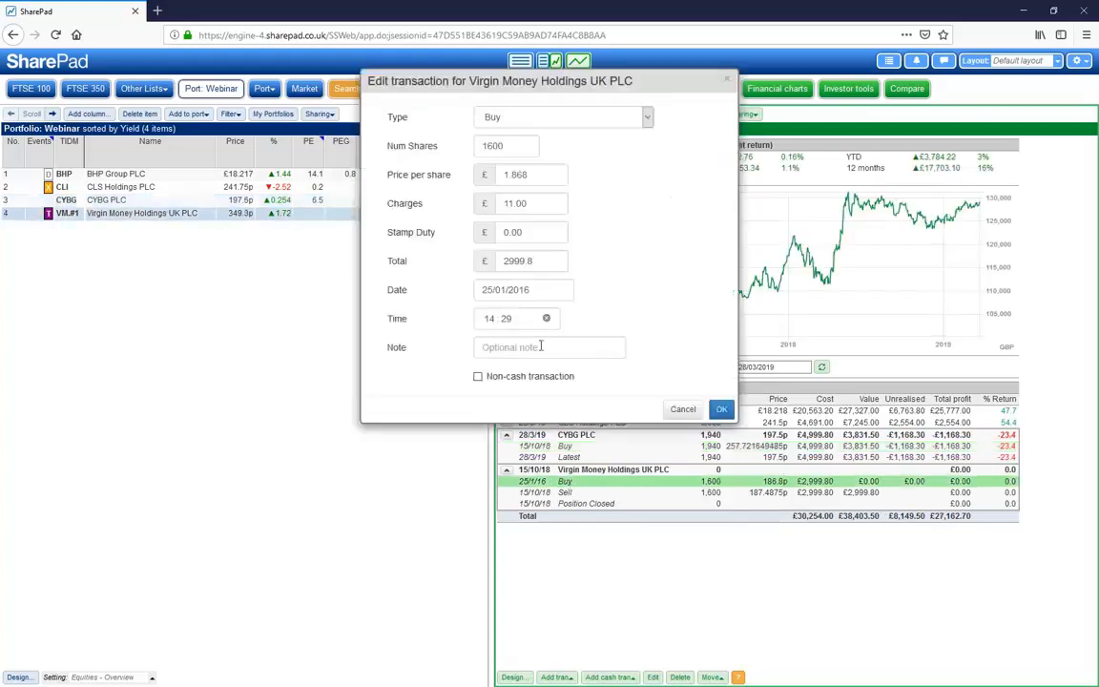
left_click_drag(510, 258, 502, 259)
type("4")
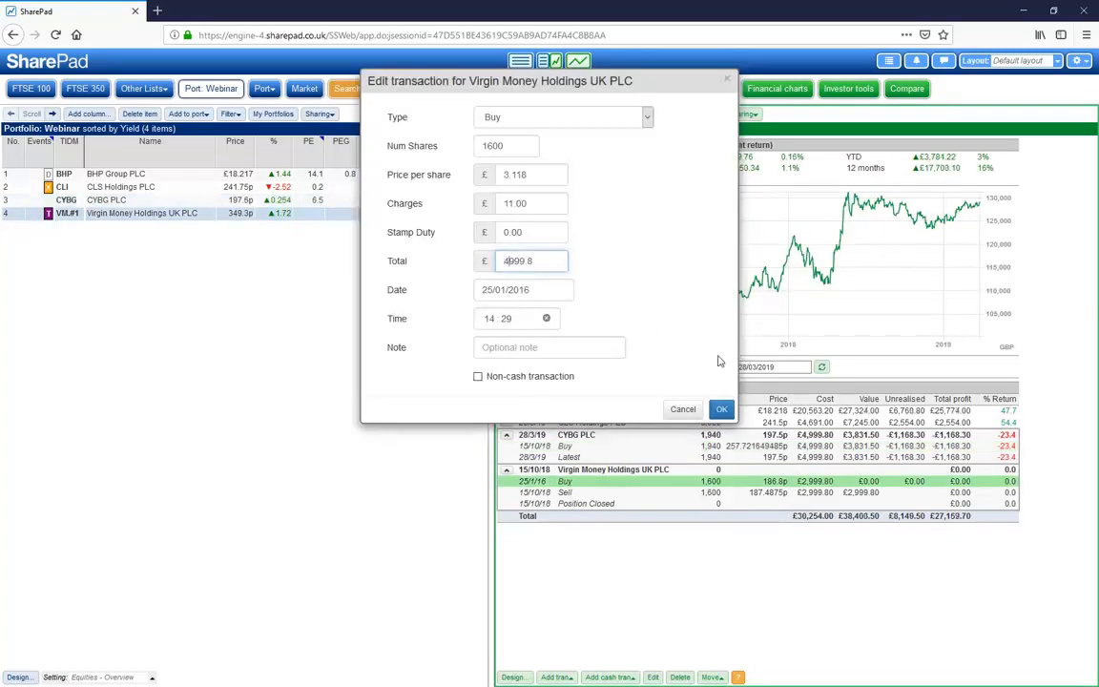
left_click(721, 409)
Change the total of the Virgin Money Holdings UK PLC Sell transaction back to £4999.8
double_click(564, 493)
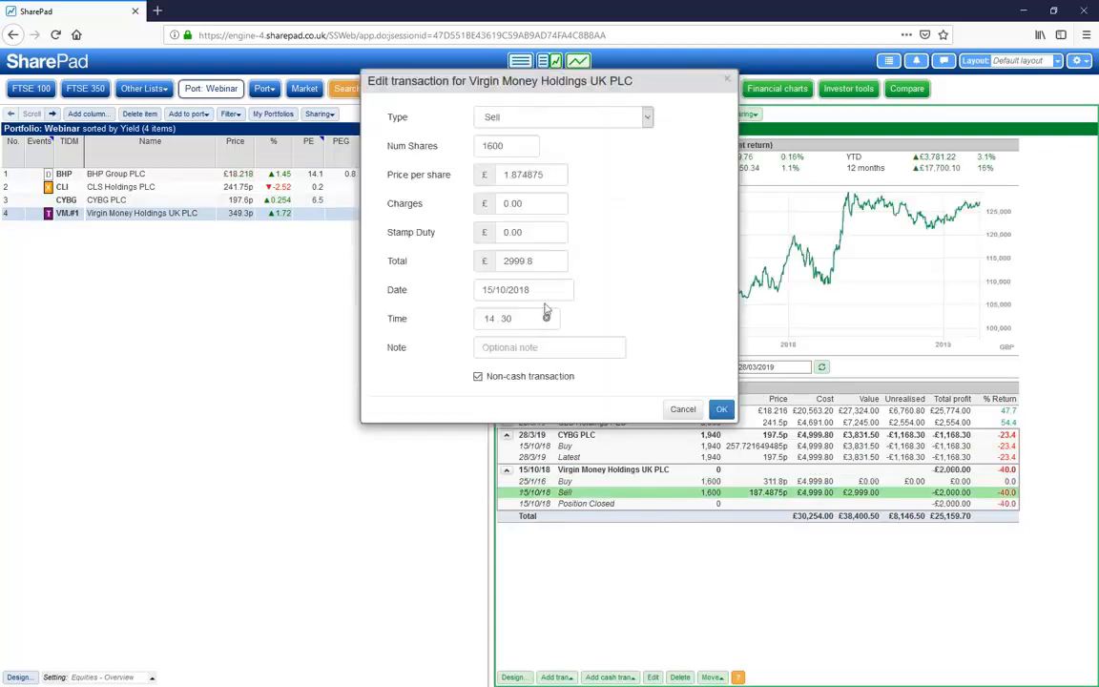
left_click_drag(509, 258, 503, 260)
type("4")
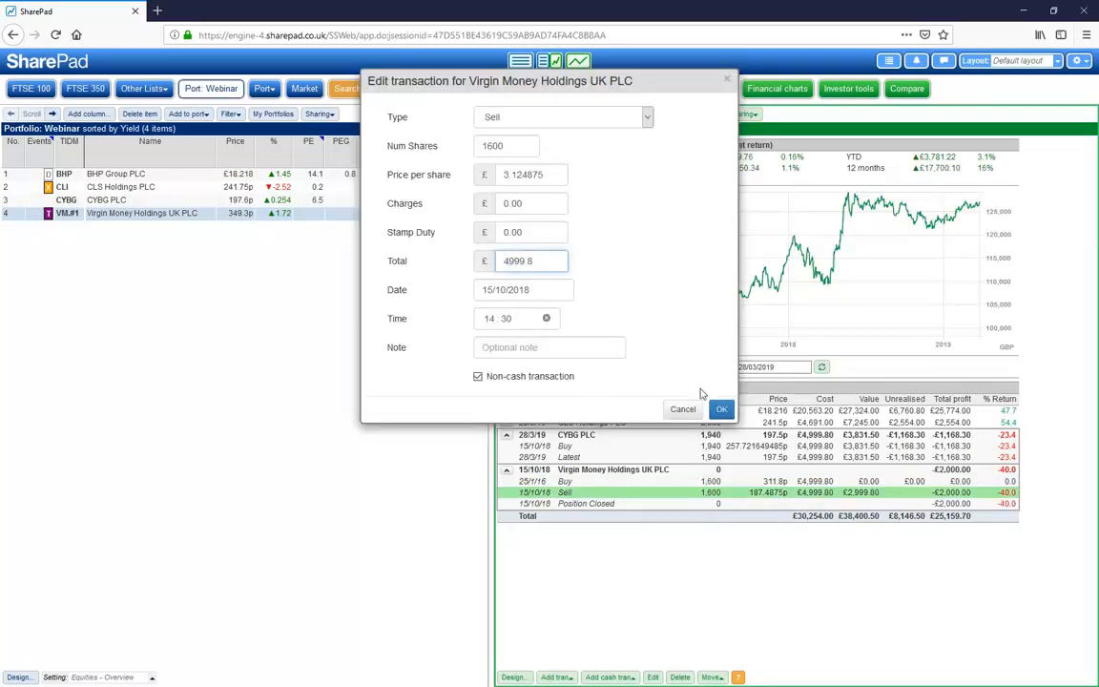
left_click(721, 409)
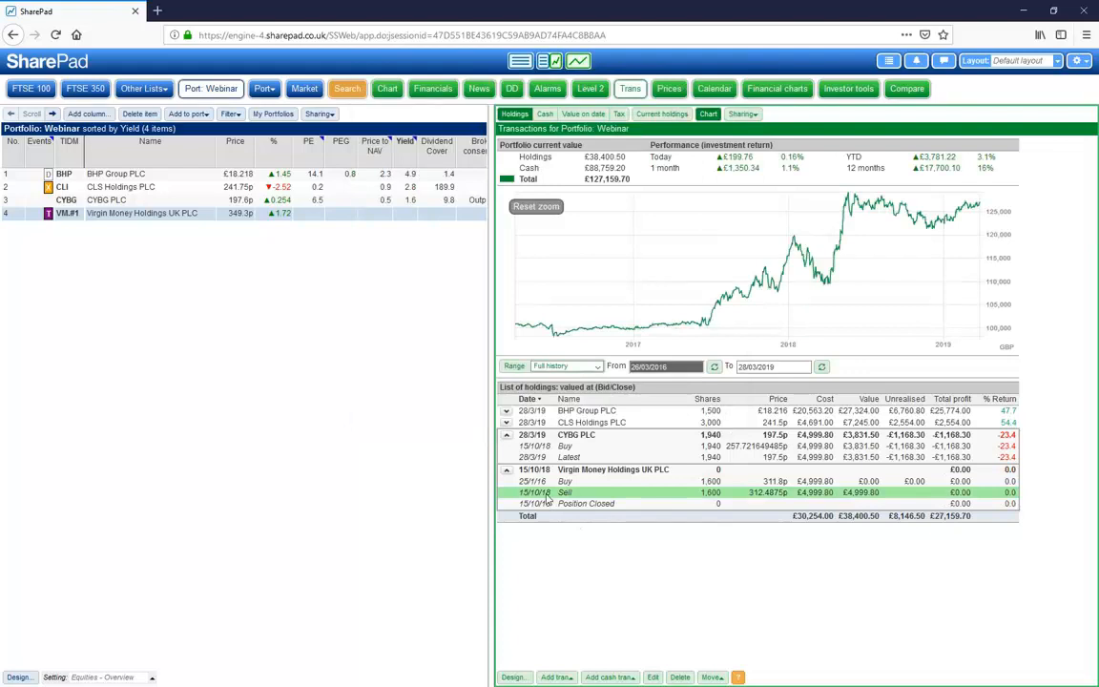
Collapse the CYBG PLC and Virgin Money Holdings UK PLC transaction details and make the portfolio's share list active
left_click(506, 433)
left_click(506, 445)
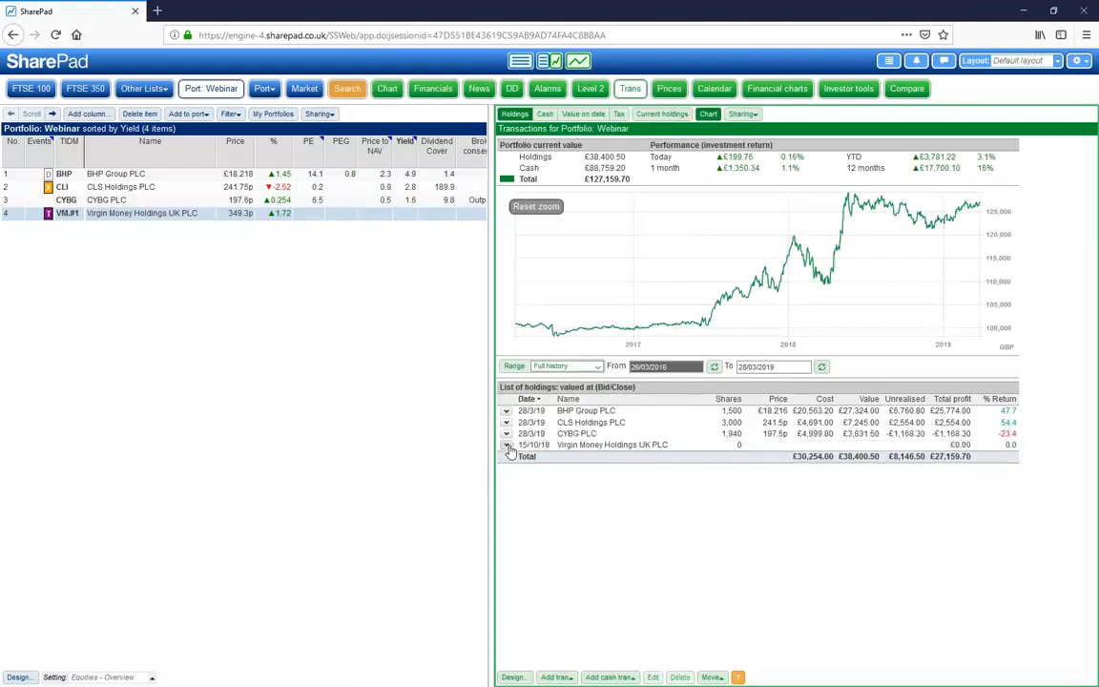
left_click(292, 312)
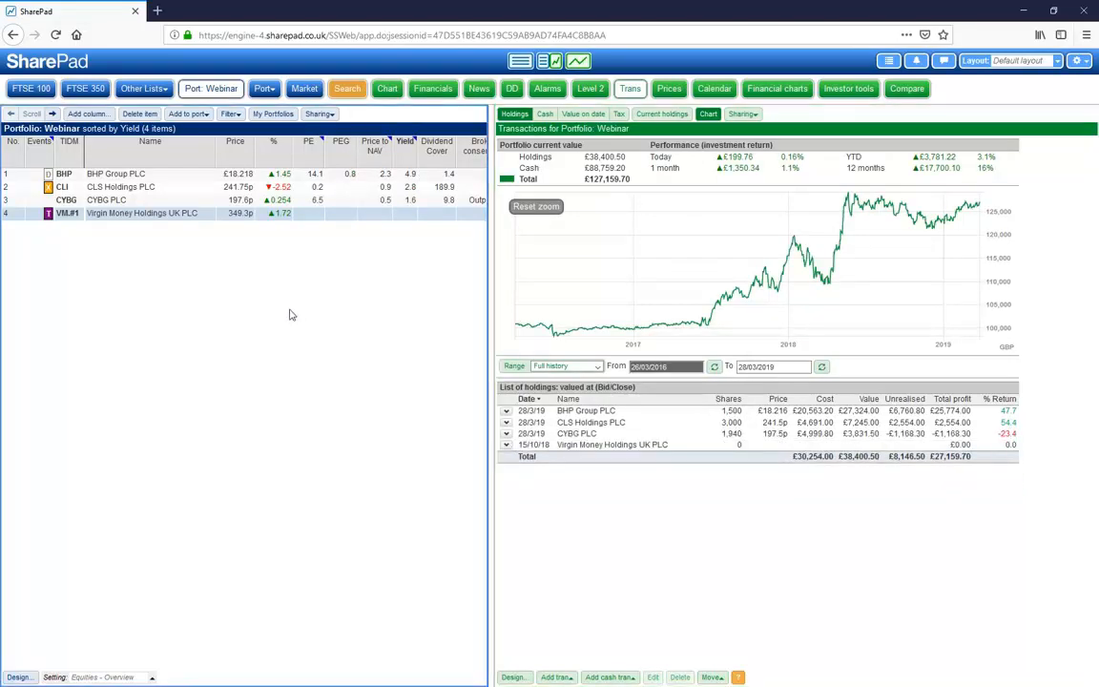
Search for the instrument "soho" and add LSE:SOHO, Triple Point Social Housing REIT PLC, to the Webinar portfolio
left_click(187, 114)
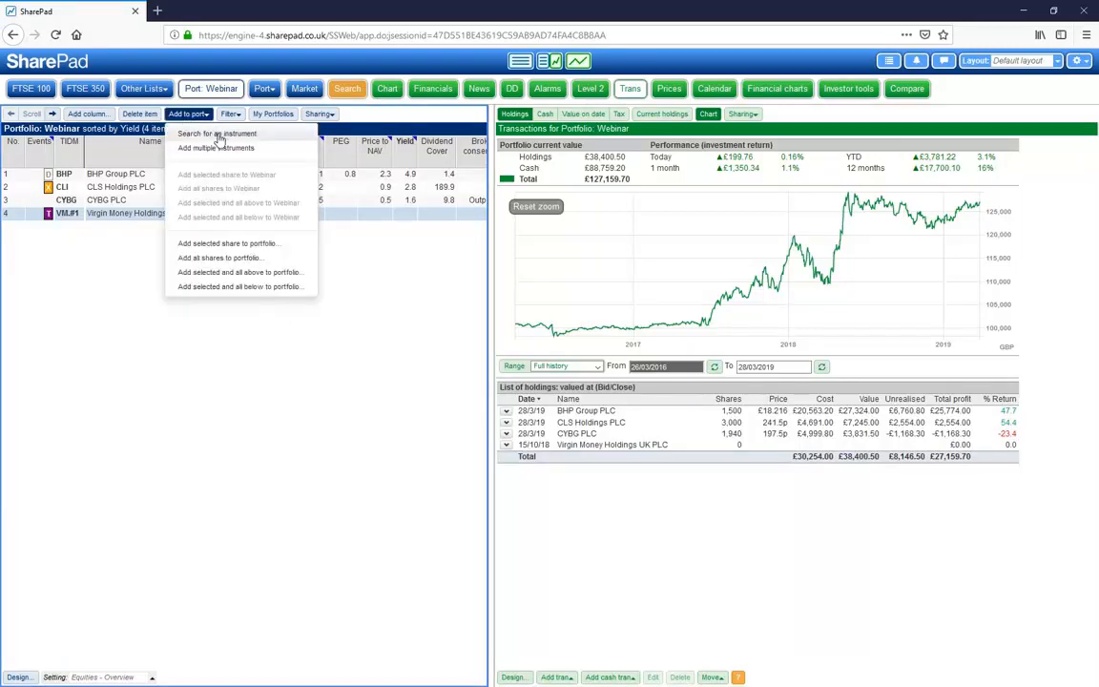
left_click(218, 134)
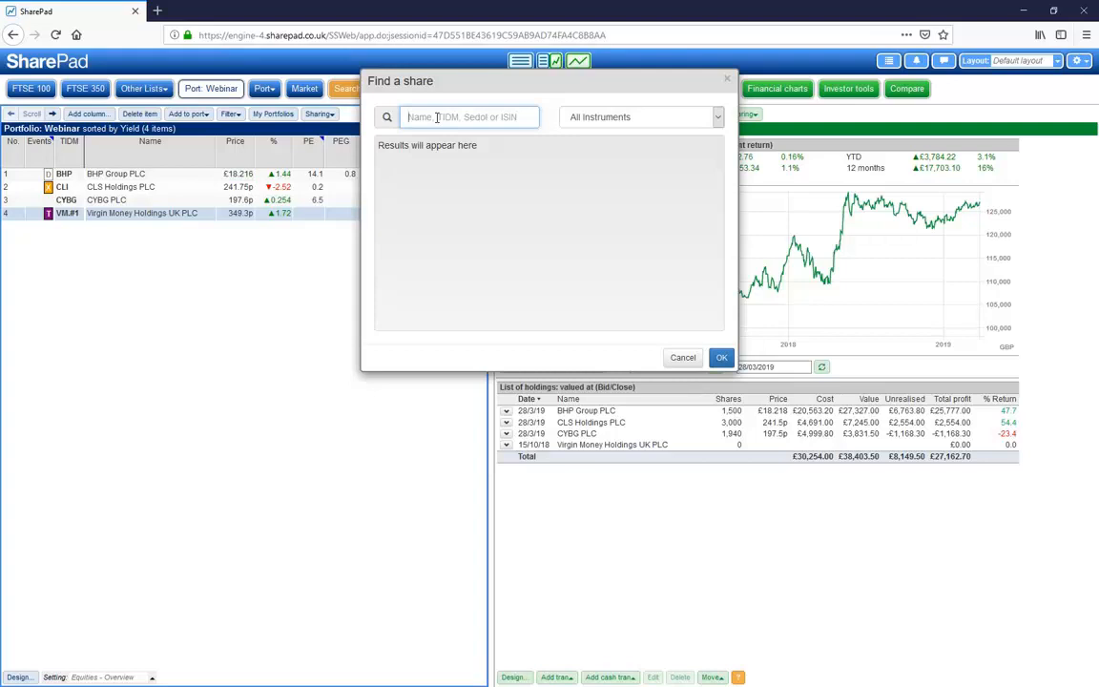
type("soho")
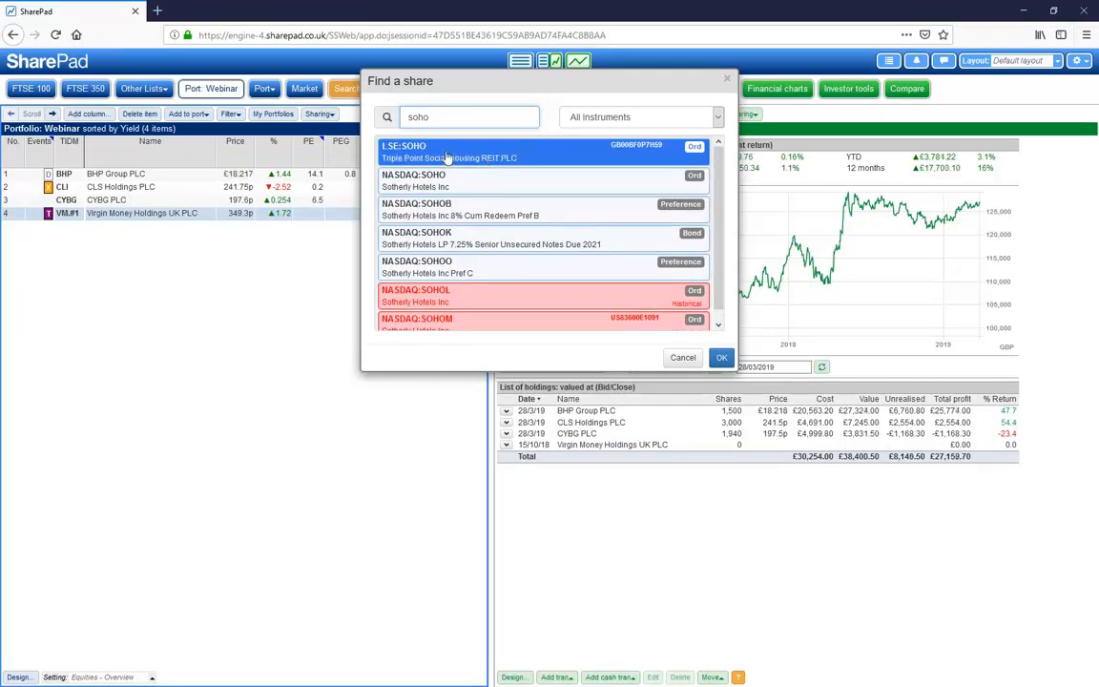
left_click(720, 359)
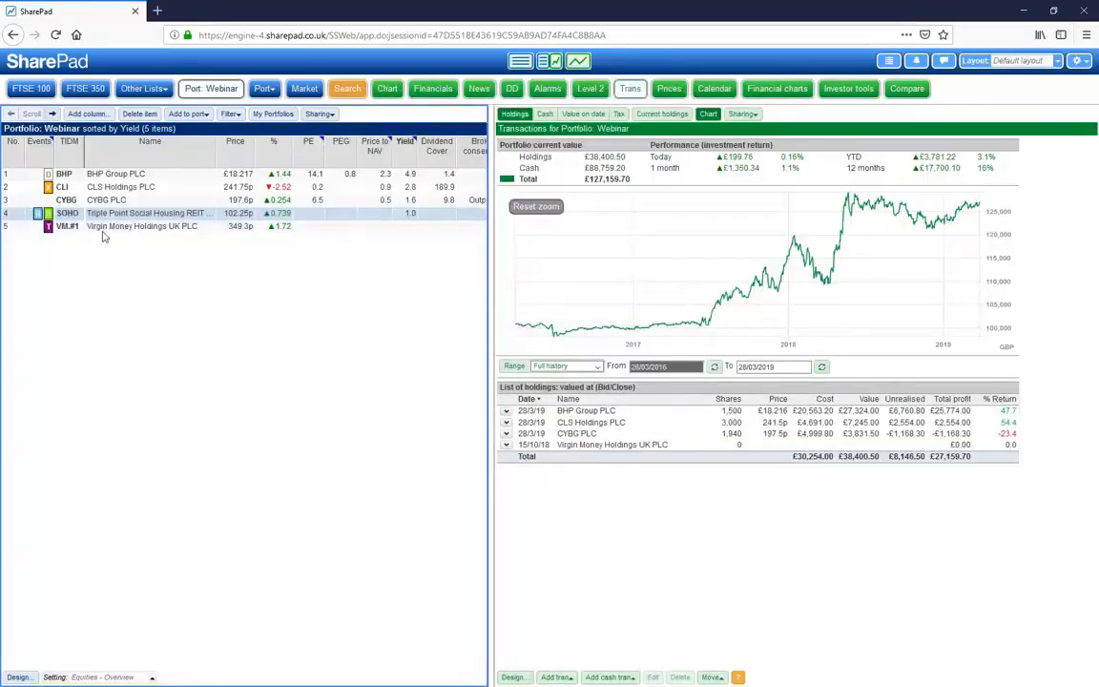
Add a Buy transaction for Triple Point Social Housing REIT PLC with 4000 shares, charges of £11 and the date 09/10/17
left_click(556, 677)
left_click(556, 505)
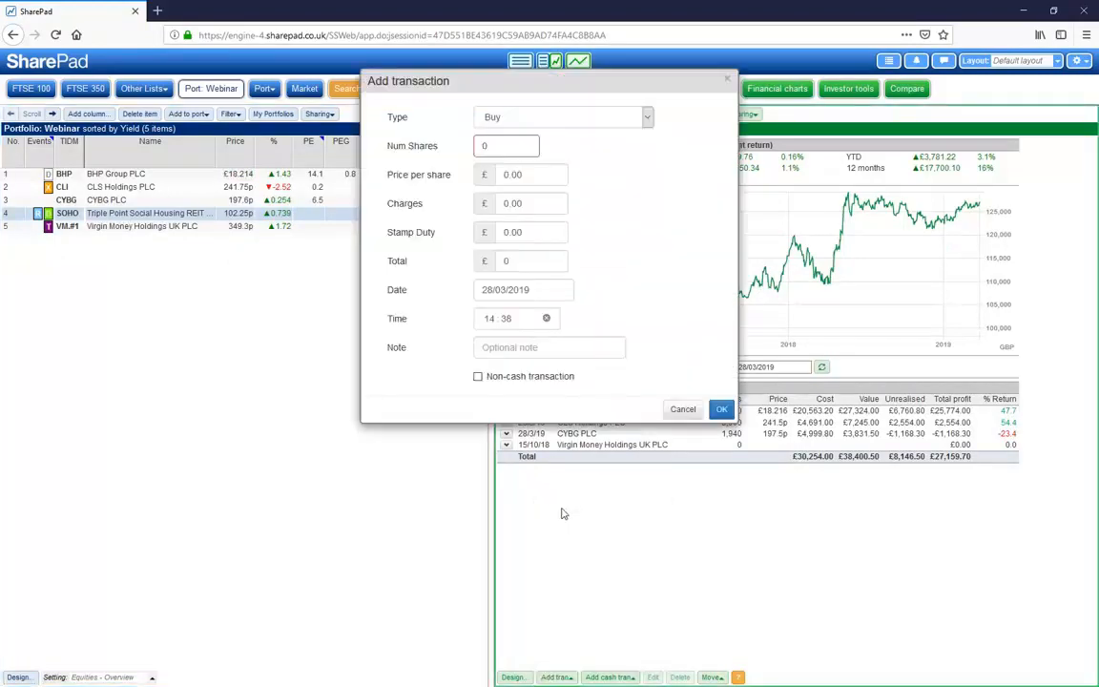
double_click(485, 148)
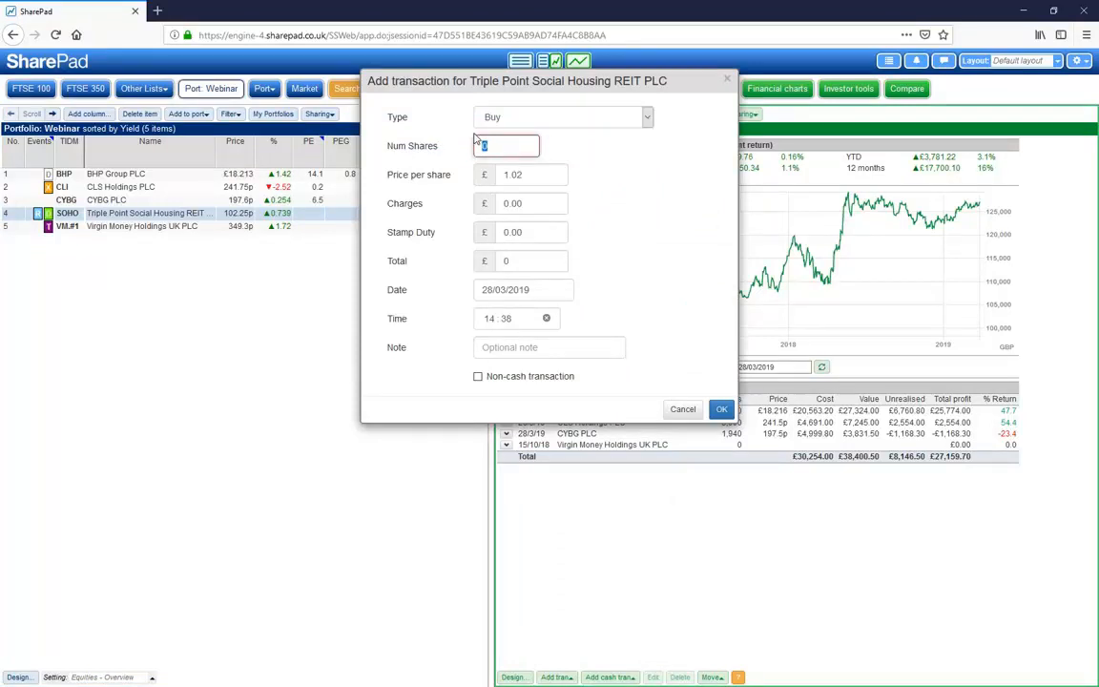
type("4000")
left_click(475, 209)
type("11")
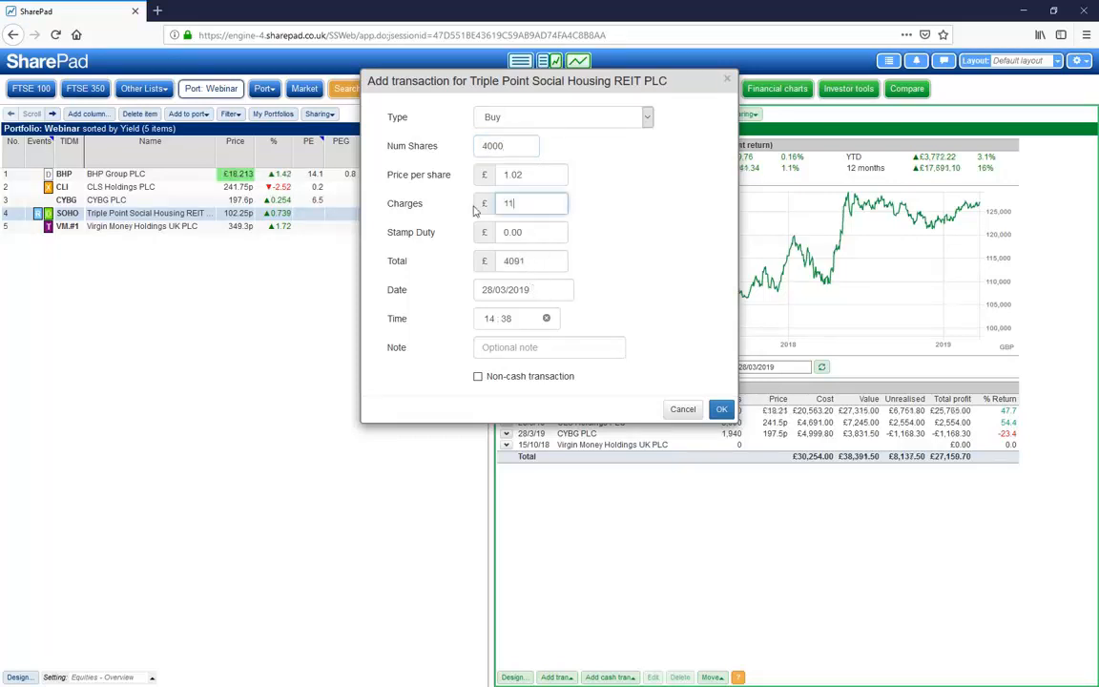
left_click(481, 291)
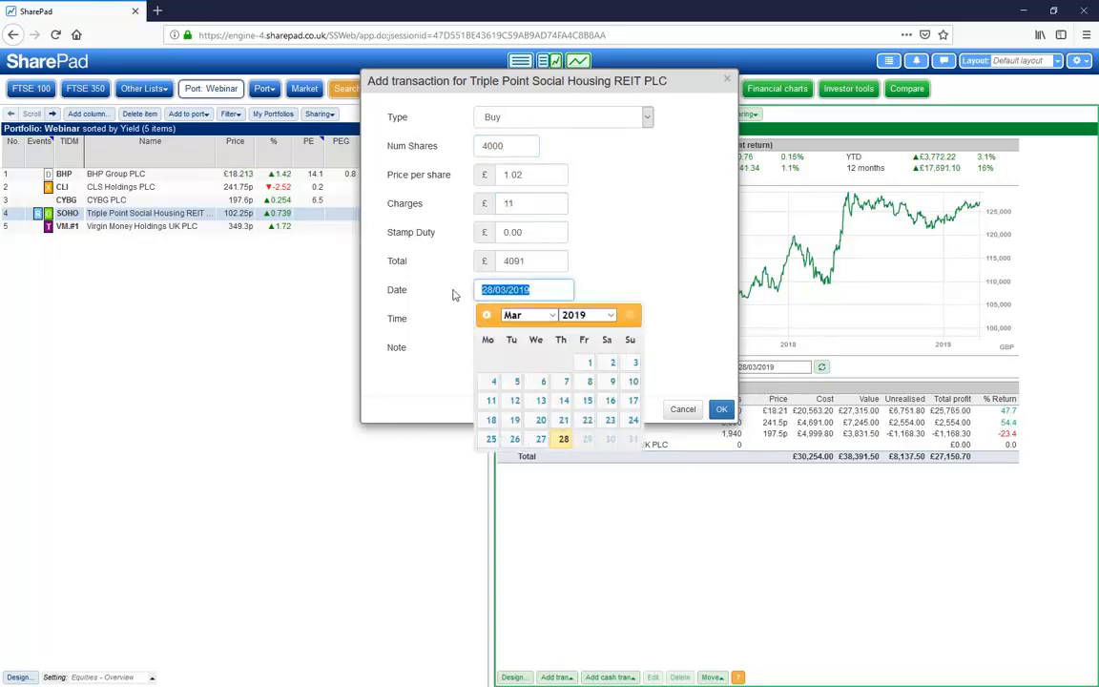
type("09/10/17")
left_click(700, 343)
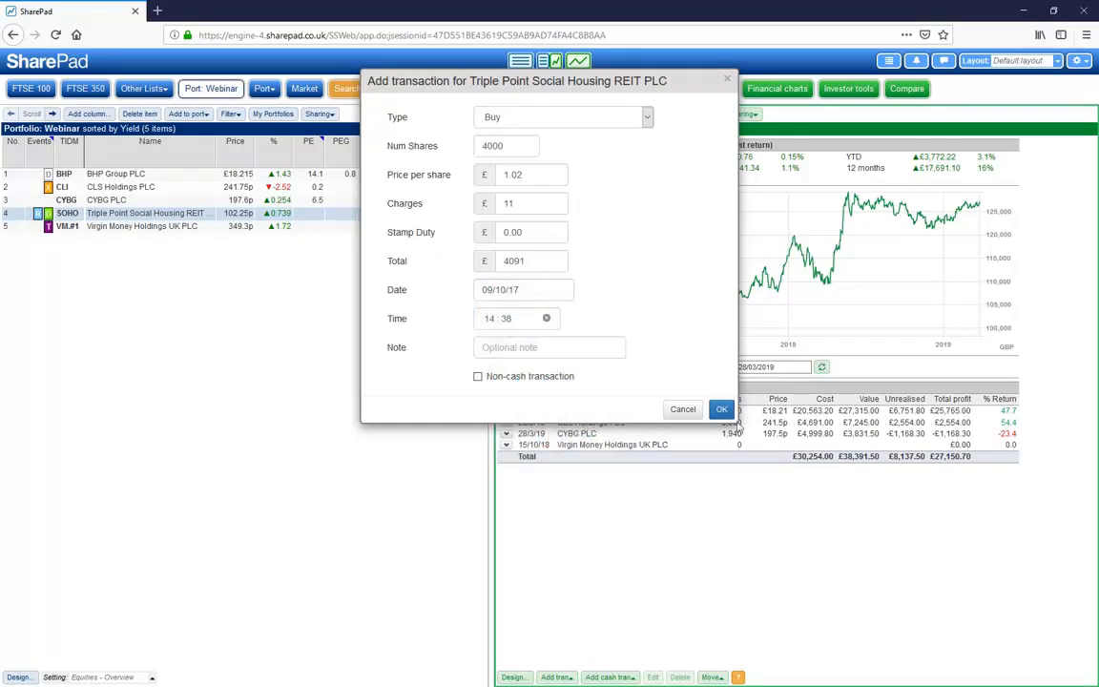
left_click(721, 409)
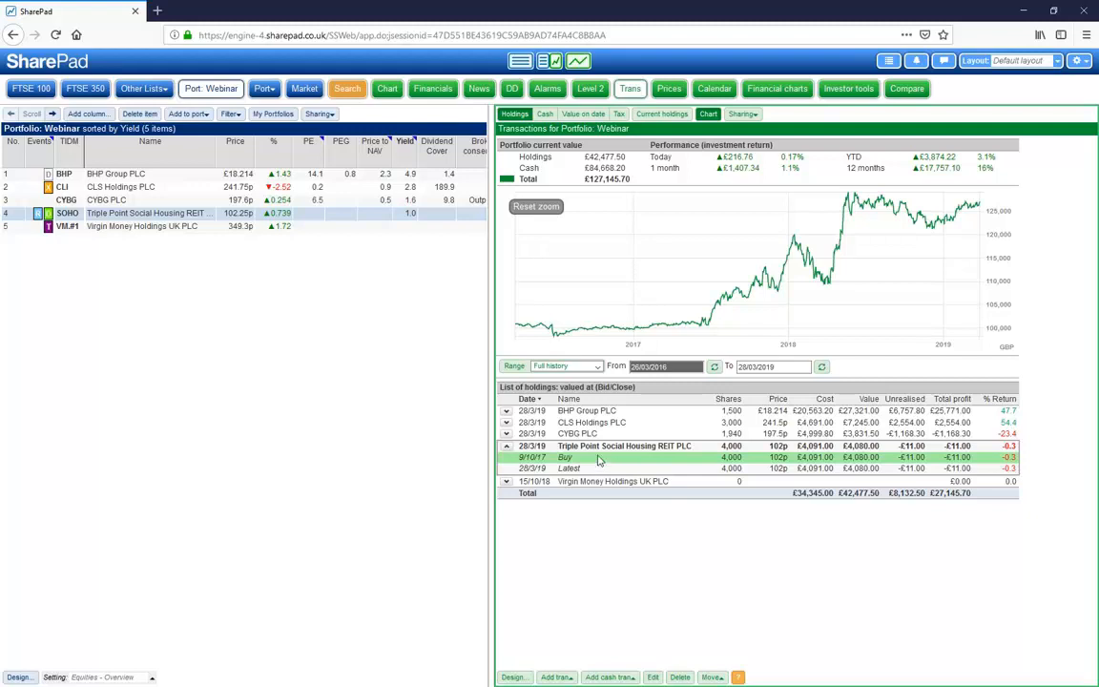
View the dividend history in the financials of Triple Point Social Housing REIT PLC
left_click(432, 89)
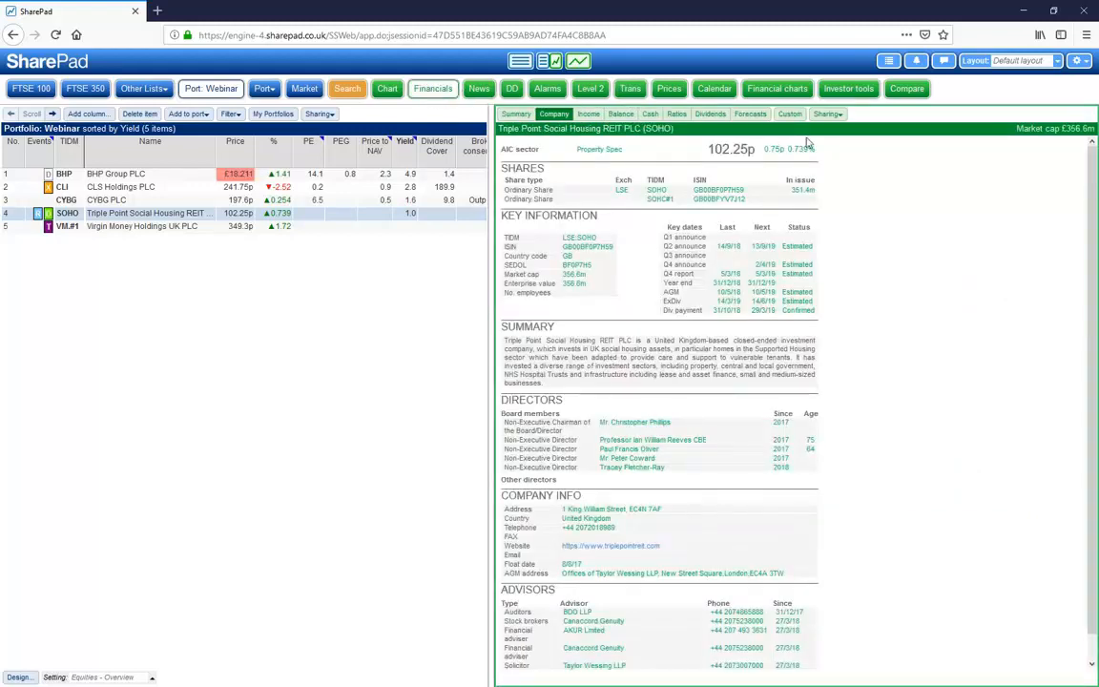
left_click(711, 115)
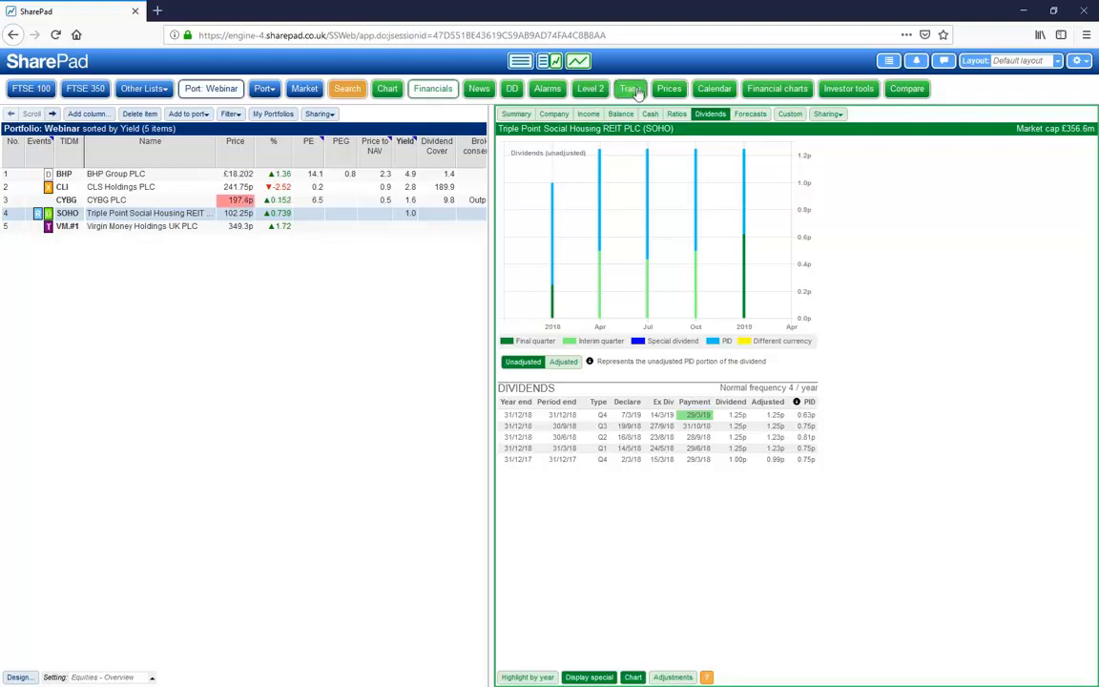
Show the Webinar portfolio's transactions and expand BHP Group PLC, selecting its Sell entry dated 13/6/18
left_click(634, 89)
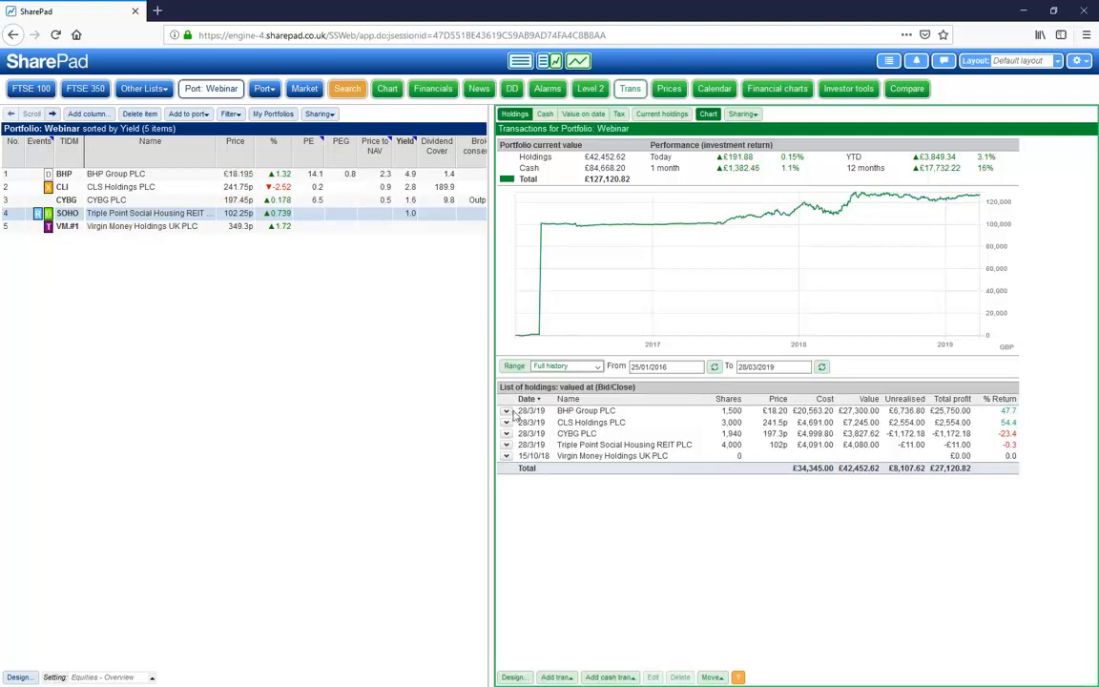
left_click(510, 415)
left_click(509, 416)
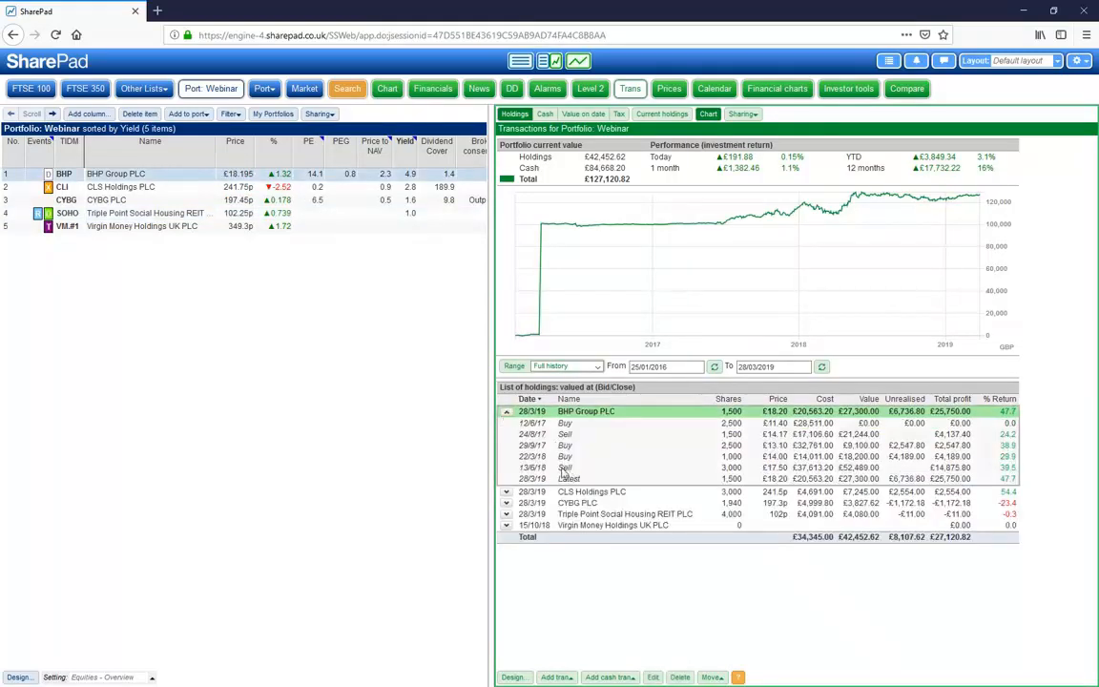
left_click(565, 468)
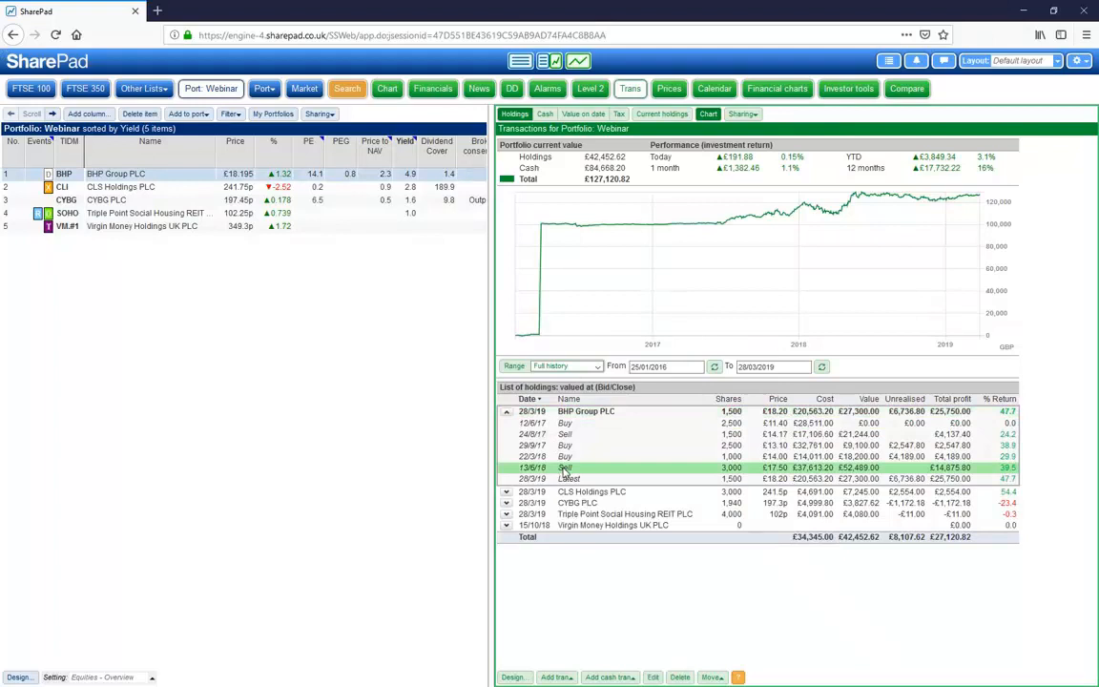
Add a Sell transaction for BHP Group PLC with 1500 shares at £17.5, charges of £15 and the date 25/3/19
left_click(556, 676)
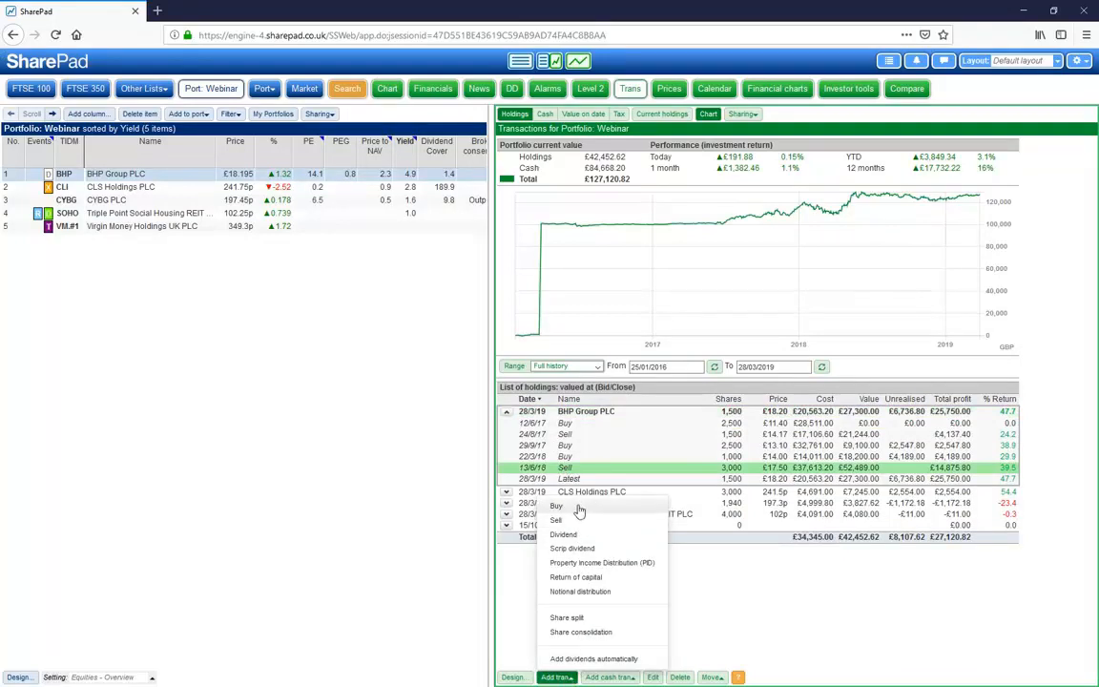
left_click(556, 519)
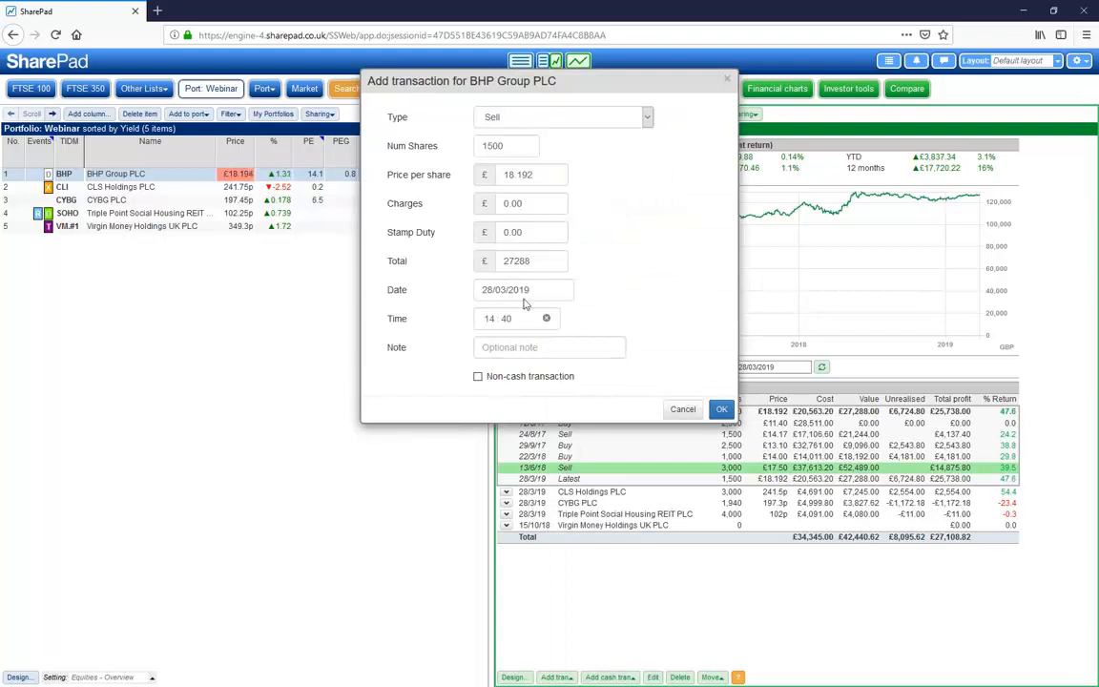
left_click(480, 287)
type("25/")
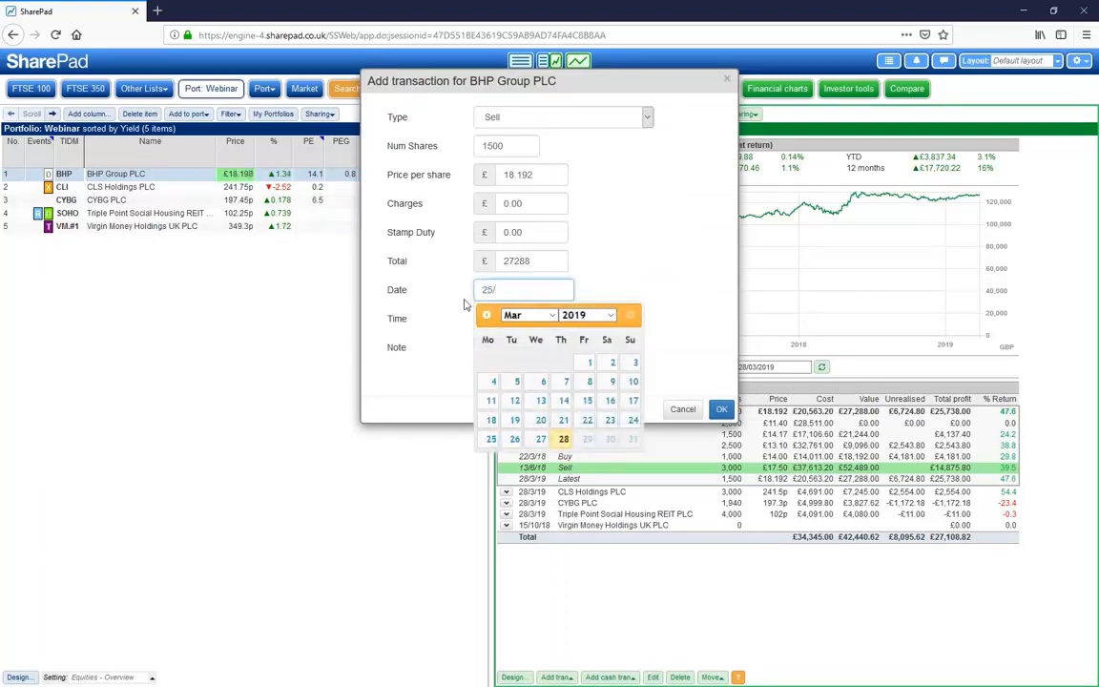
type("3/19")
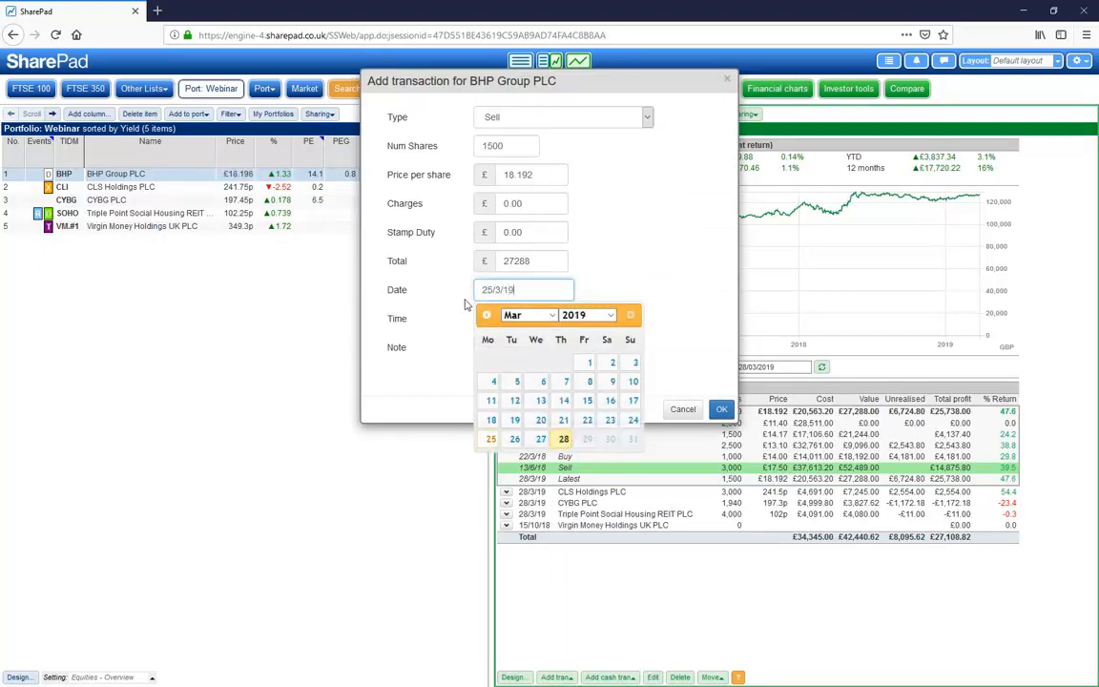
left_click(470, 169)
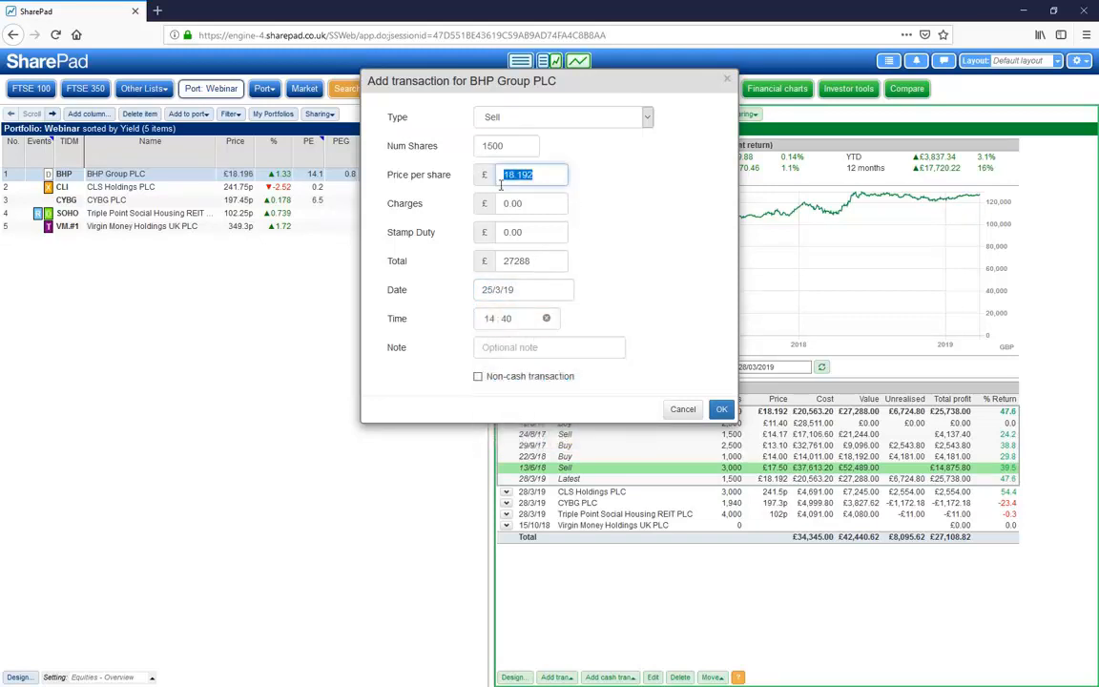
type("17.5")
left_click(482, 204)
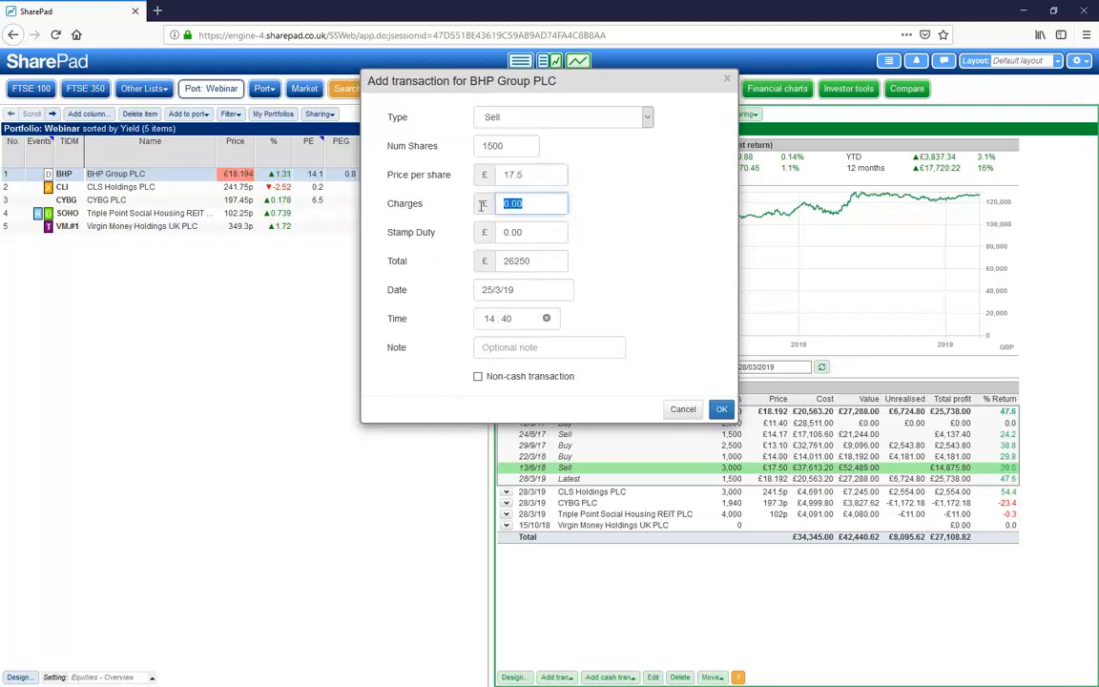
type("15")
left_click(721, 409)
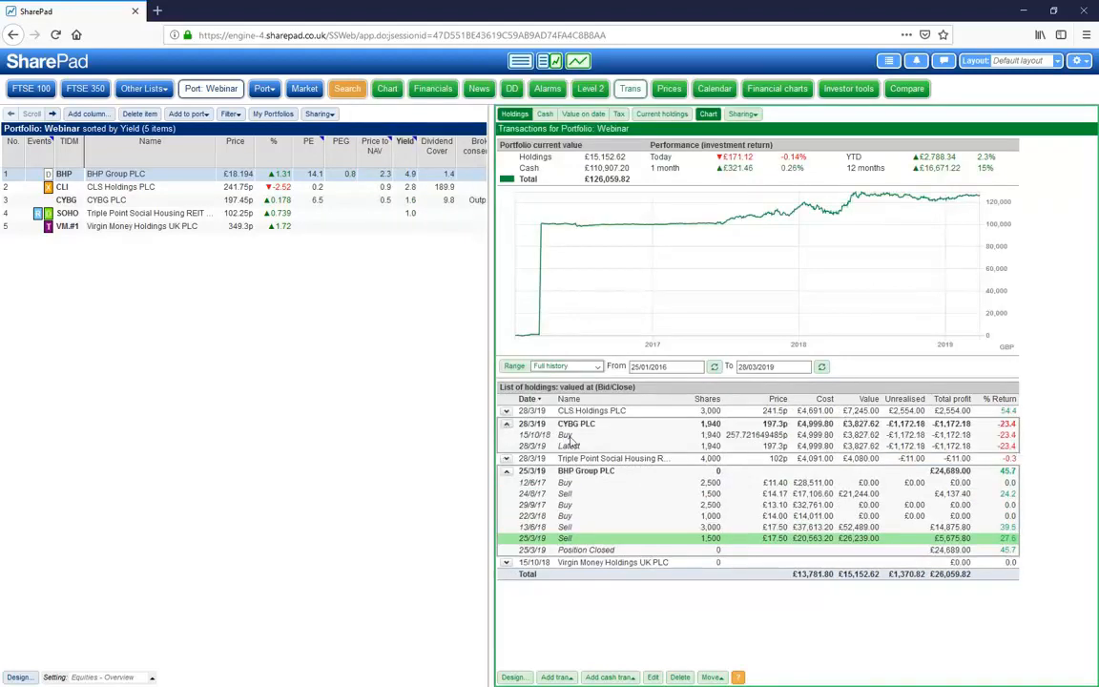
Add a Sell transaction for CYBG PLC with 1940 shares at £1.973, charges of £11 and the date 13/3/19
left_click(508, 423)
left_click(556, 677)
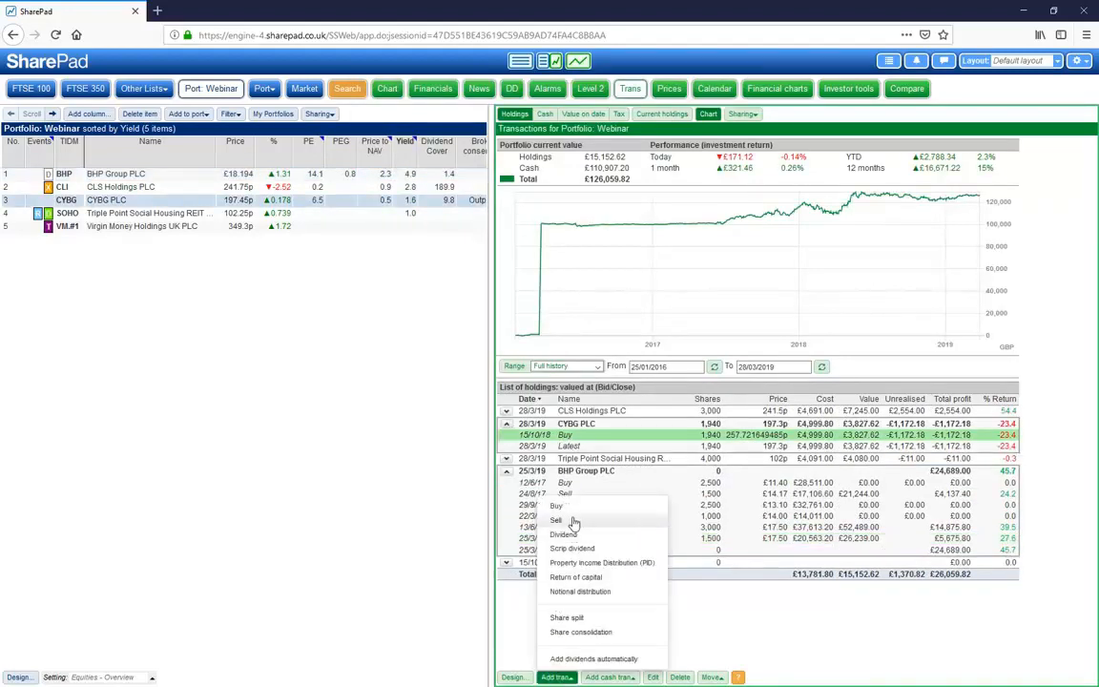
left_click(563, 470)
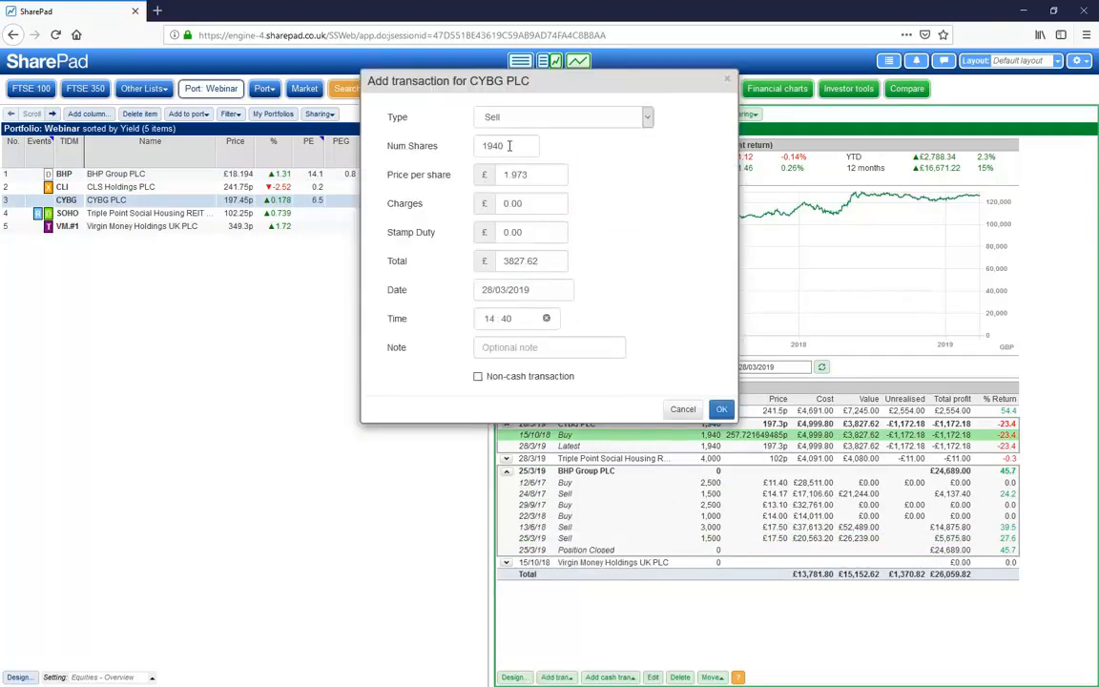
left_click(496, 289)
type("13/3")
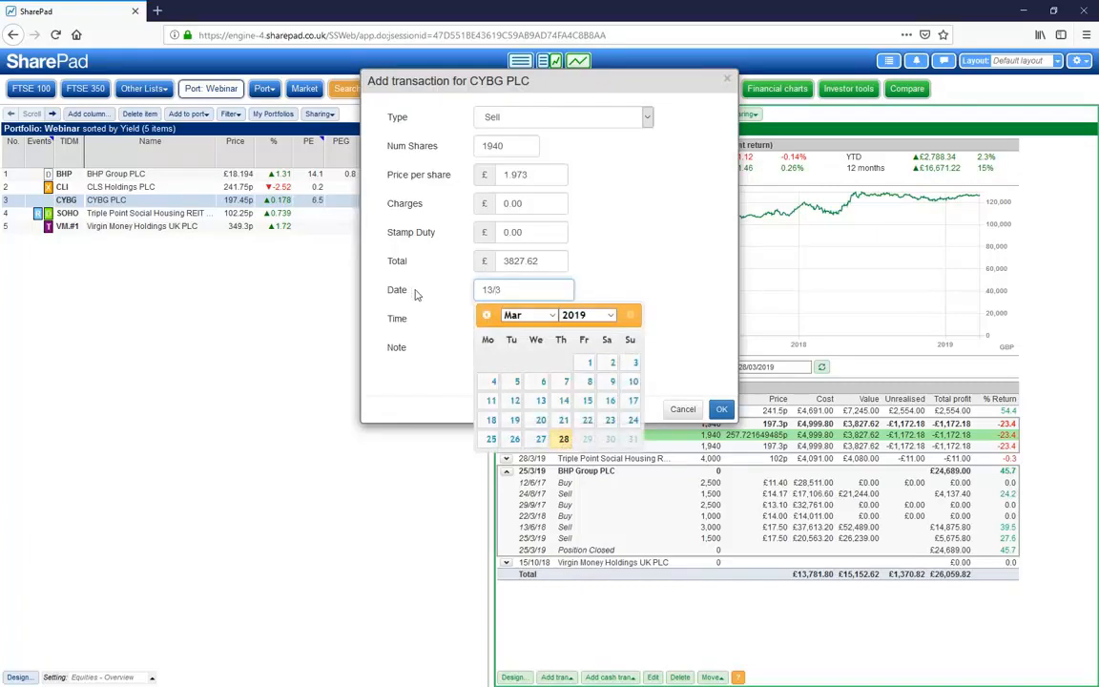
type("/19")
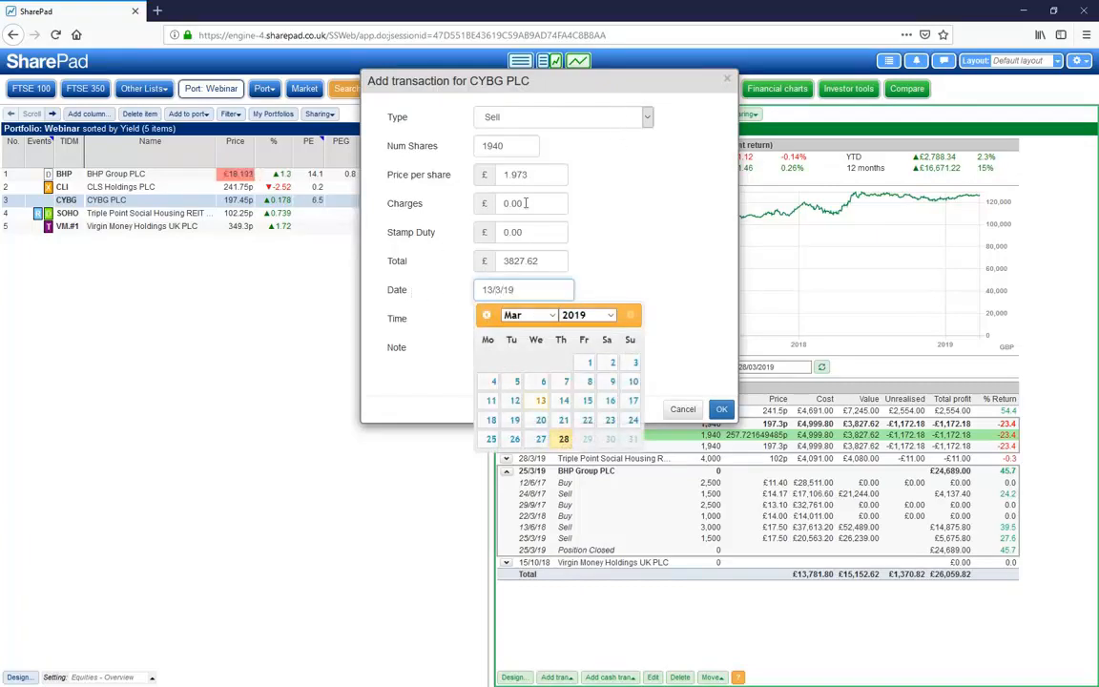
left_click(525, 202)
type("11")
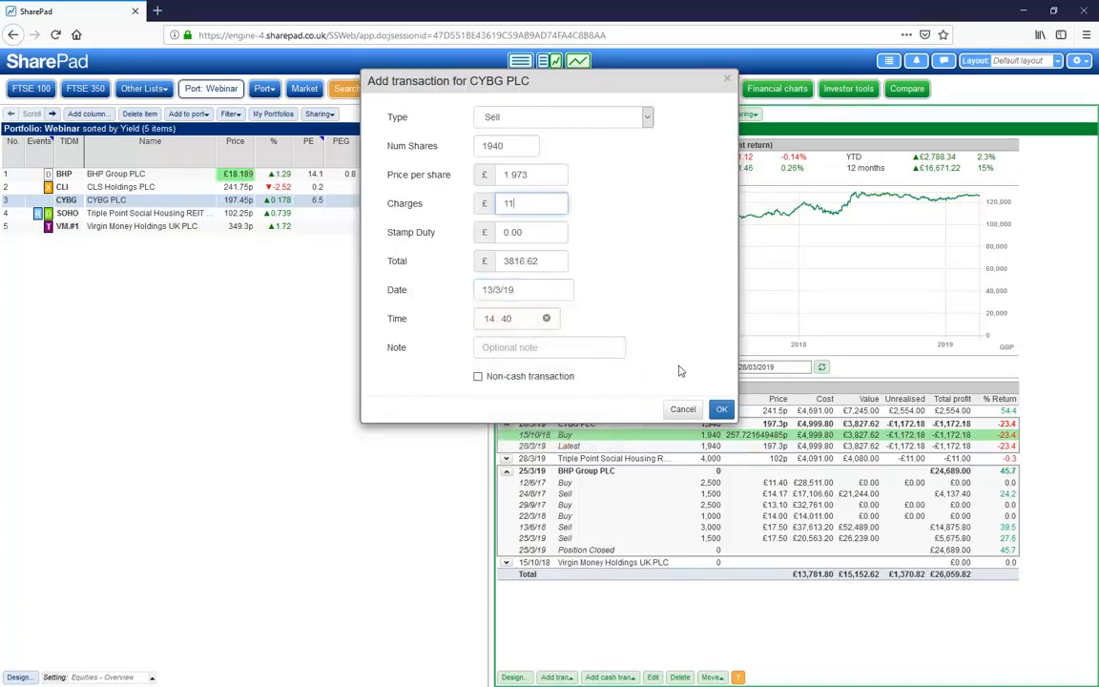
left_click(721, 408)
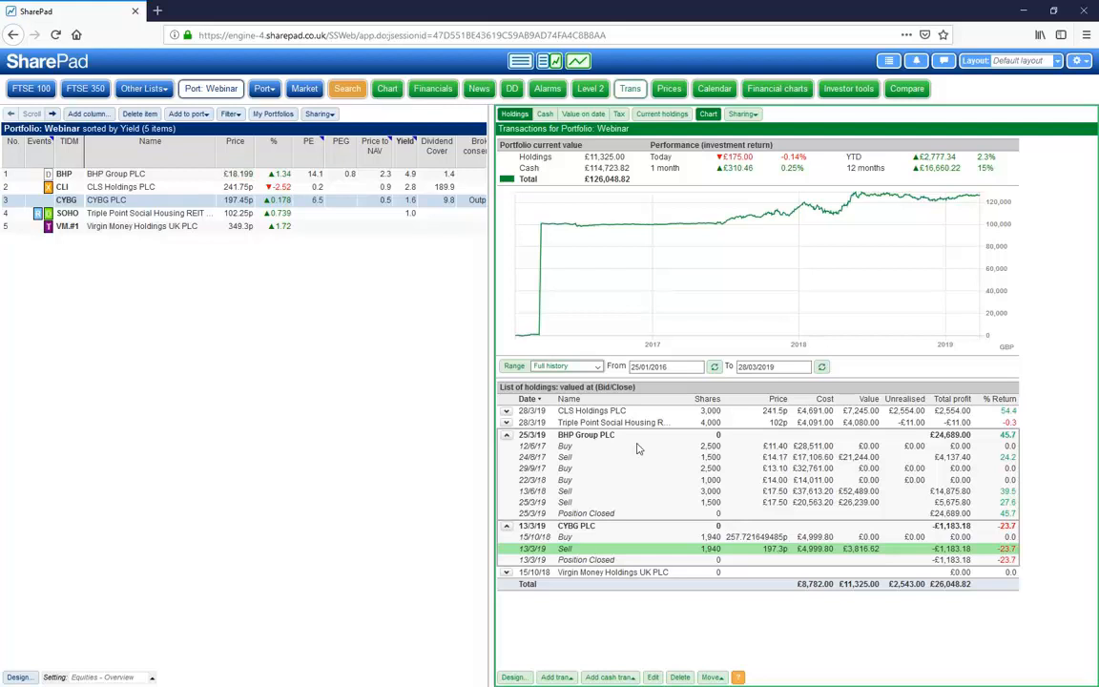
Check automatically for dividends to add to the portfolio, starting from 25/01/2015
left_click(560, 678)
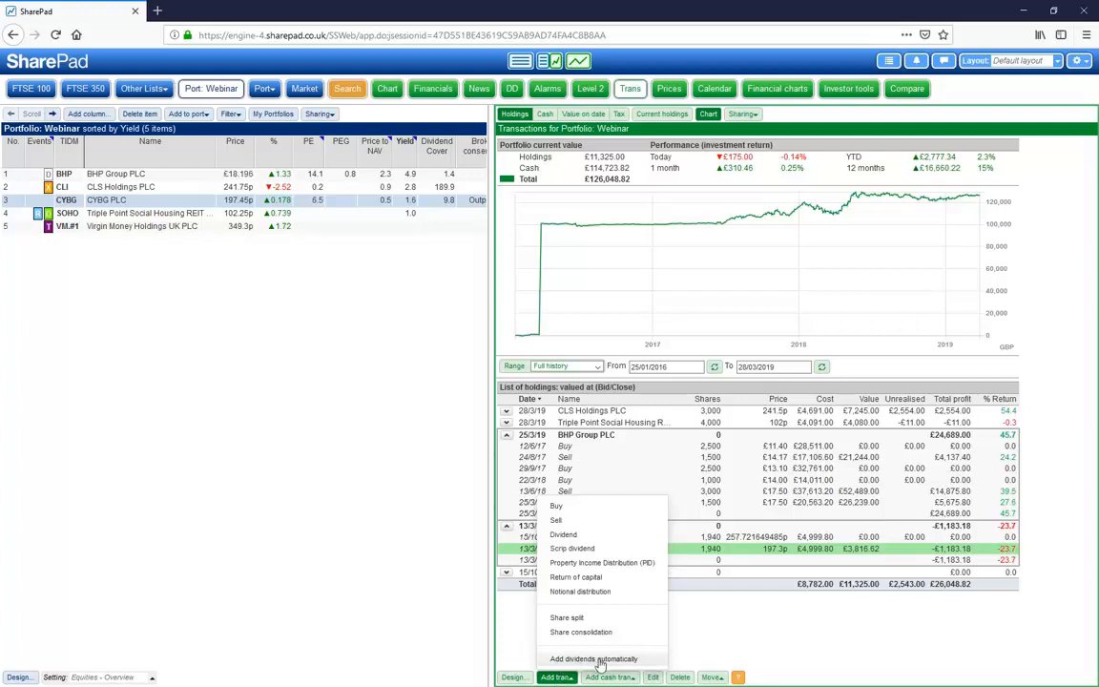
left_click(592, 659)
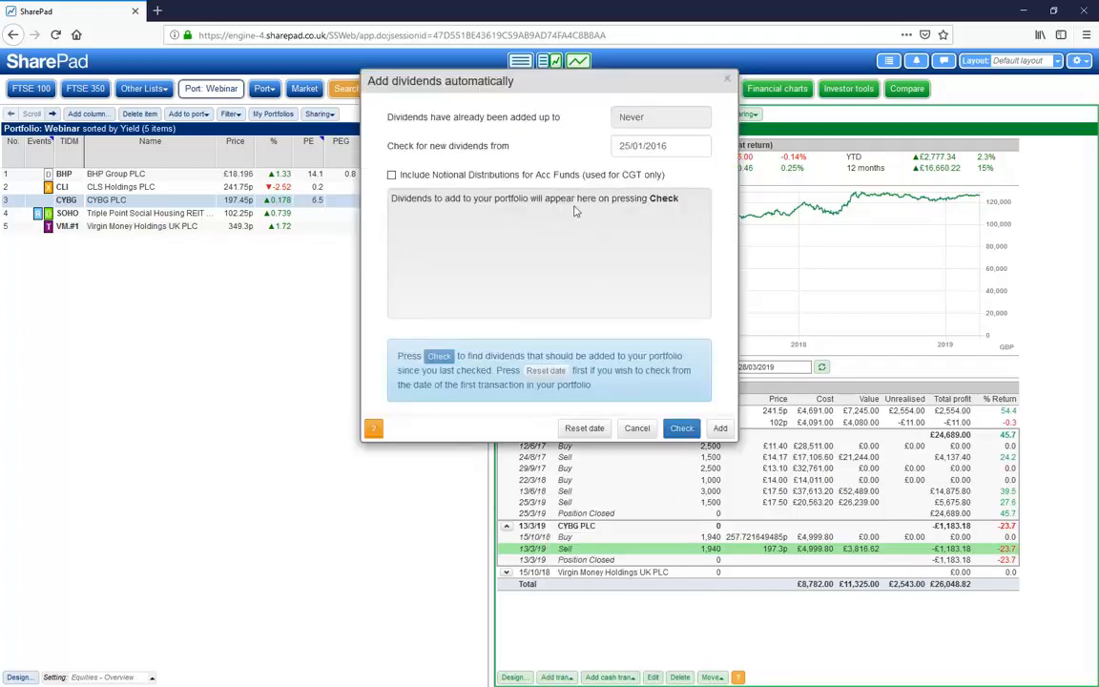
left_click_drag(661, 147, 681, 148)
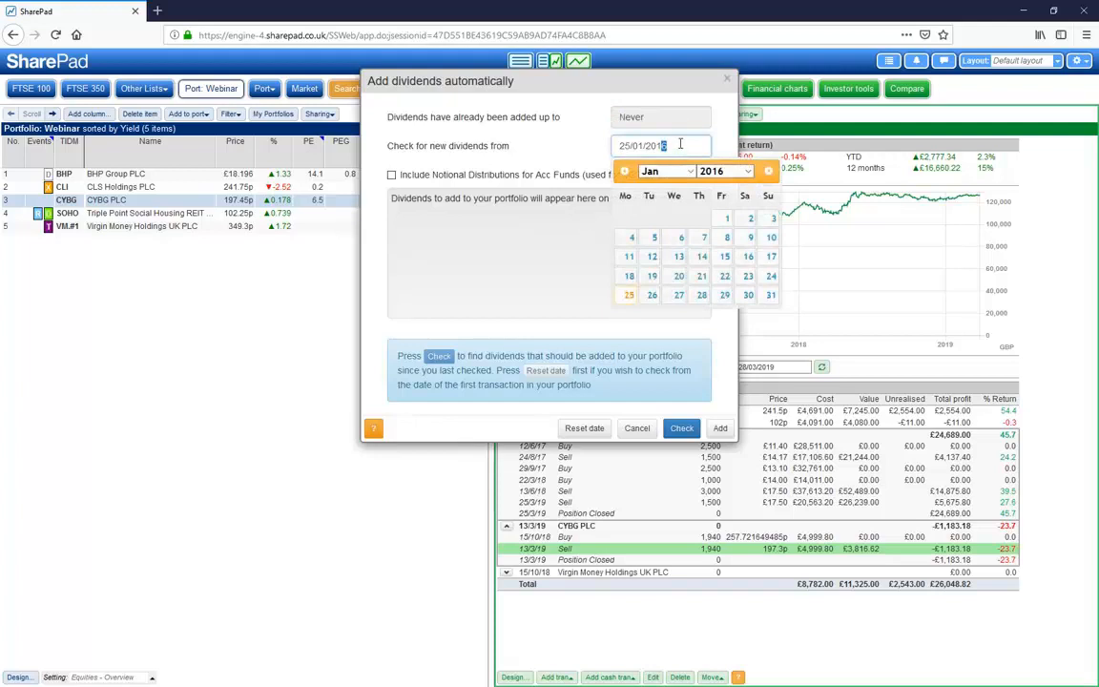
type("5")
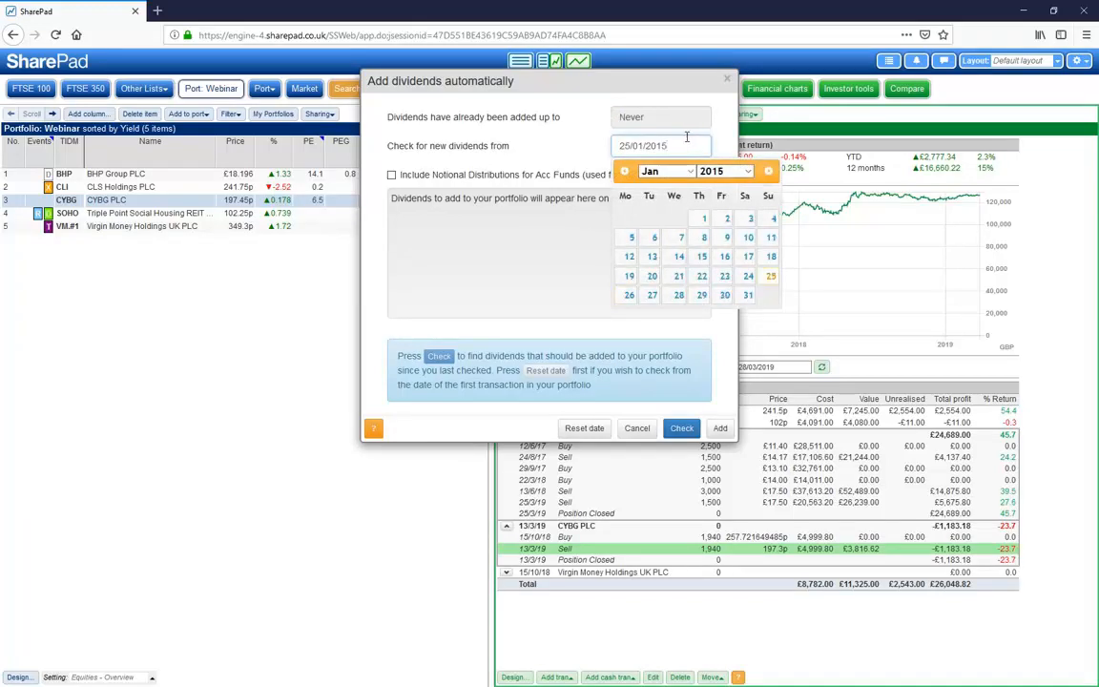
left_click(725, 142)
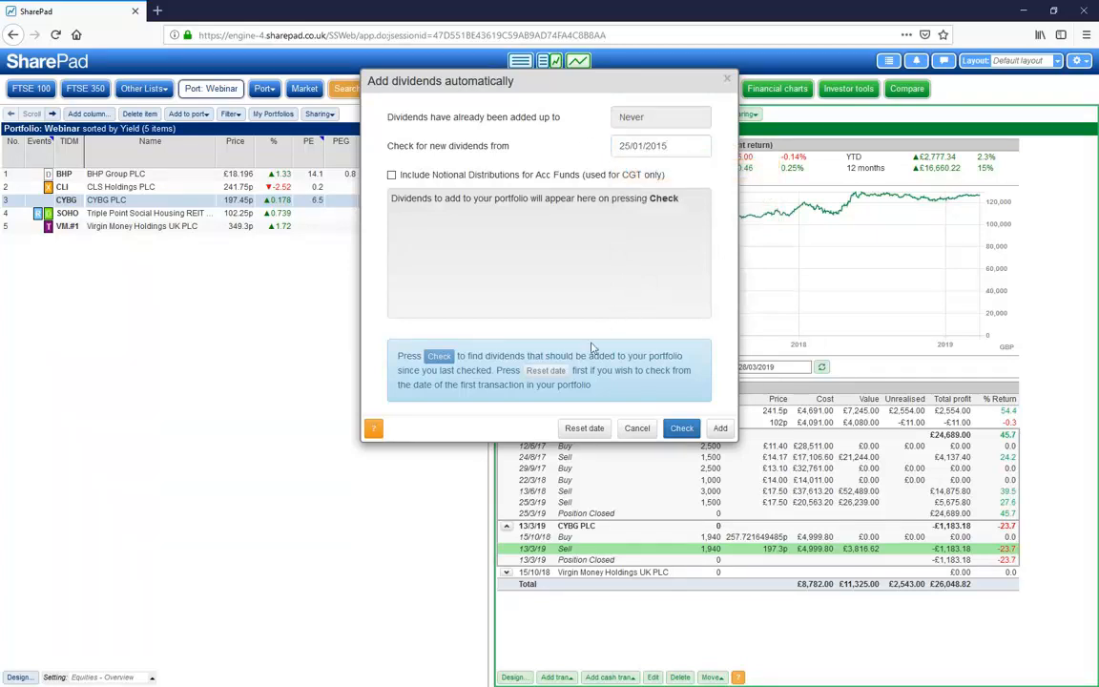
left_click(681, 429)
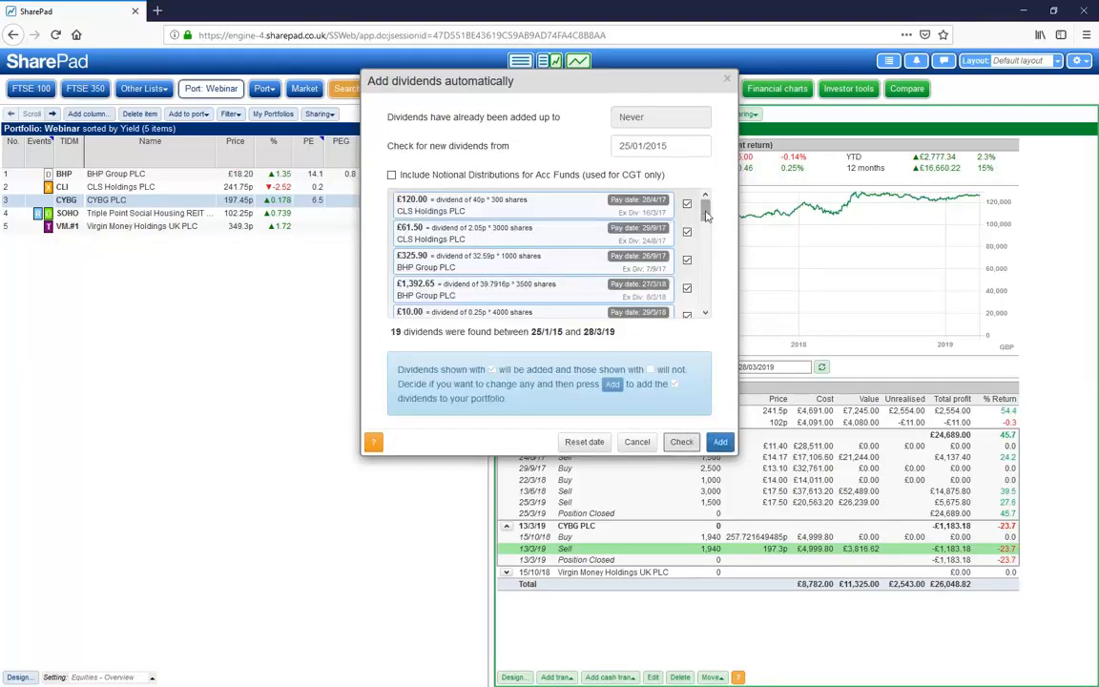
Review the found dividends, examining the details of CLS Holdings PLC's 28/4/17 payment and BHP Group PLC's 27/3/18 payment without editing them
mouse_move(705, 214)
left_mouse_down()
mouse_move(707, 224)
mouse_move(700, 213)
left_mouse_up()
mouse_move(699, 214)
left_mouse_down()
mouse_move(708, 312)
mouse_move(707, 196)
left_mouse_up()
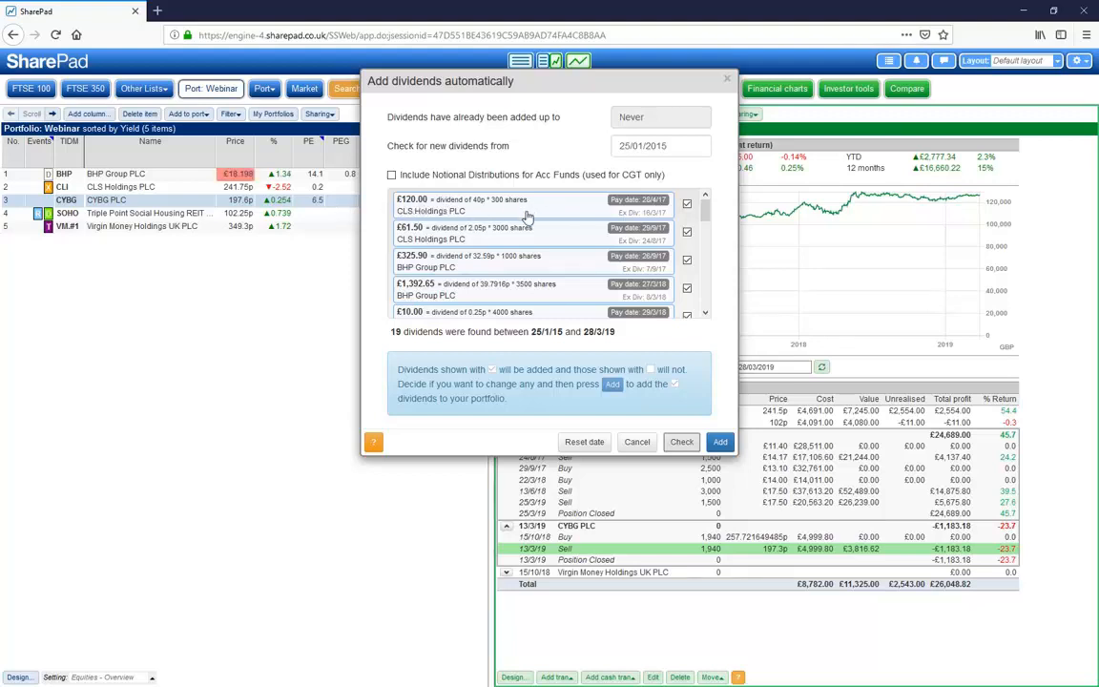
left_click(527, 215)
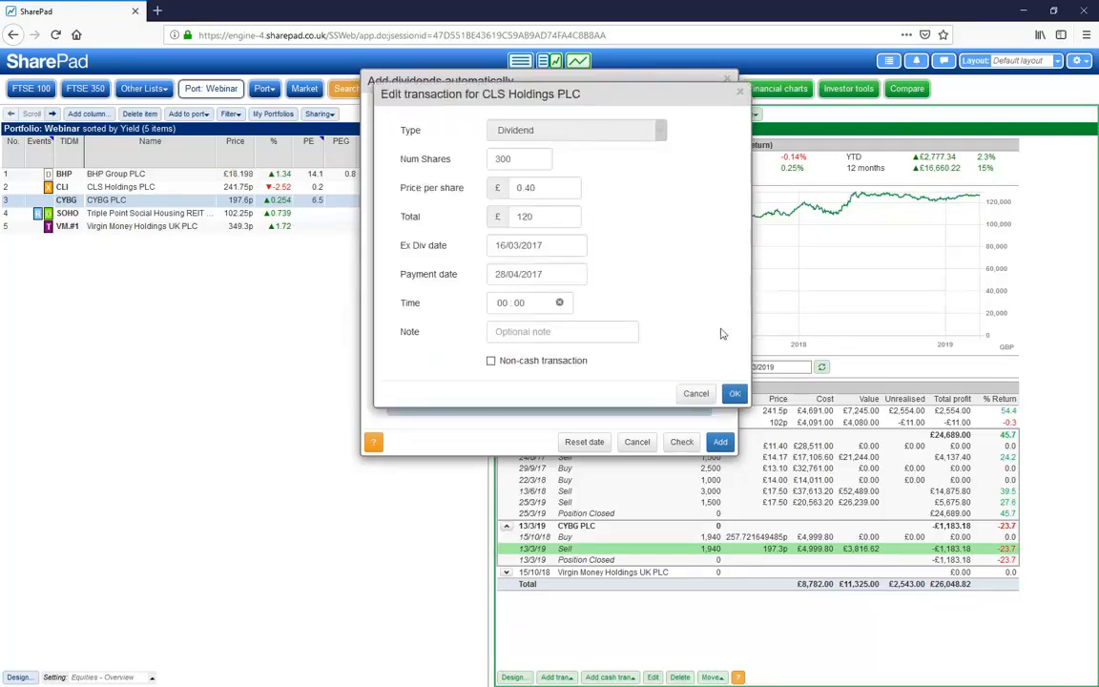
left_click(695, 394)
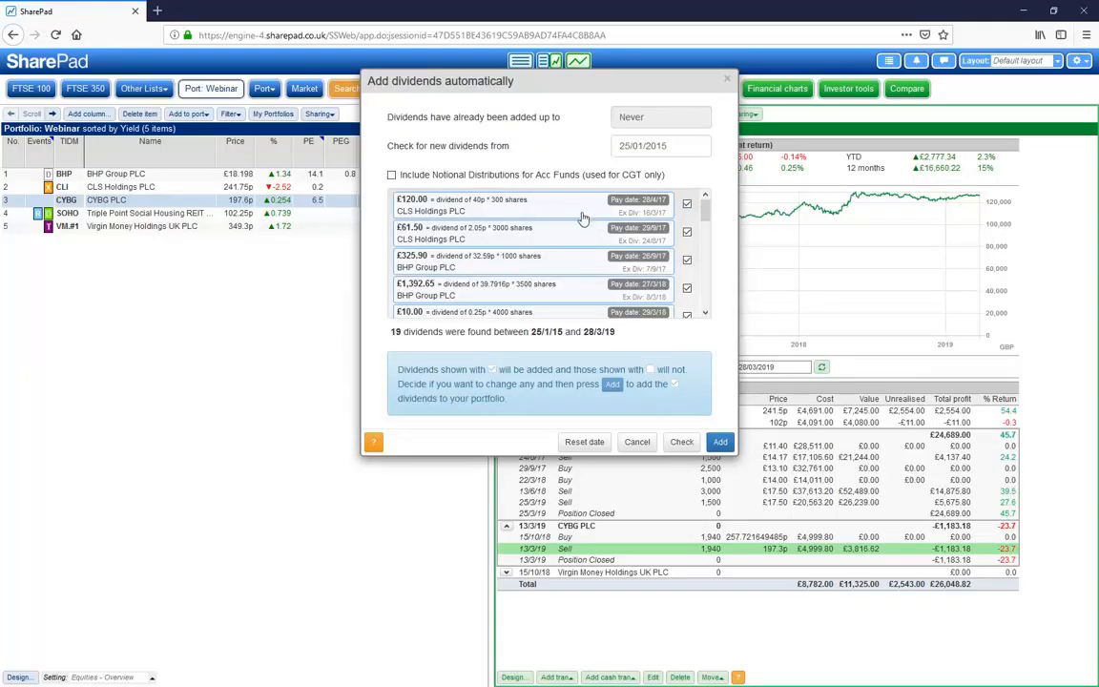
scroll(579, 219, "down", 1)
scroll(581, 219, "down", 2)
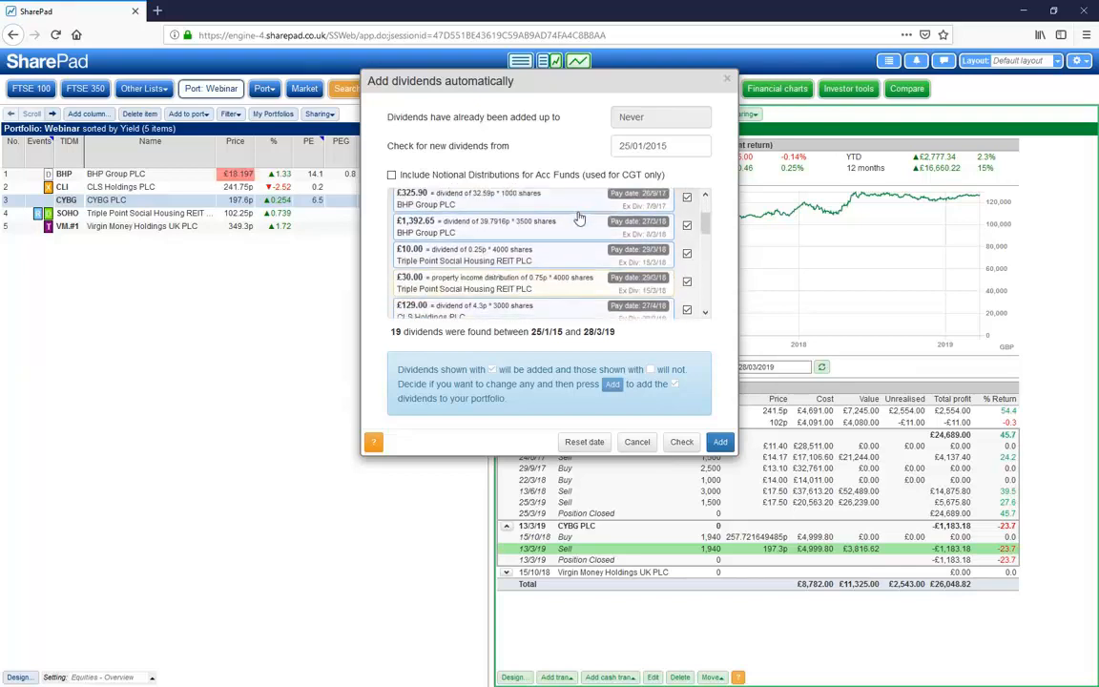
double_click(487, 233)
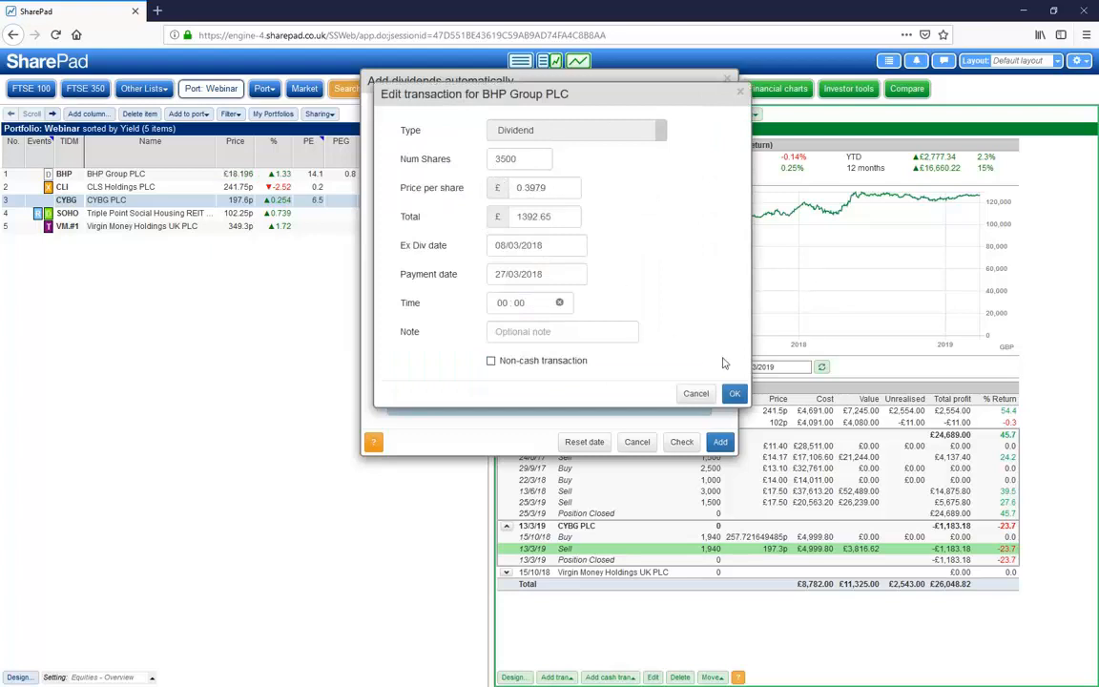
left_click(695, 393)
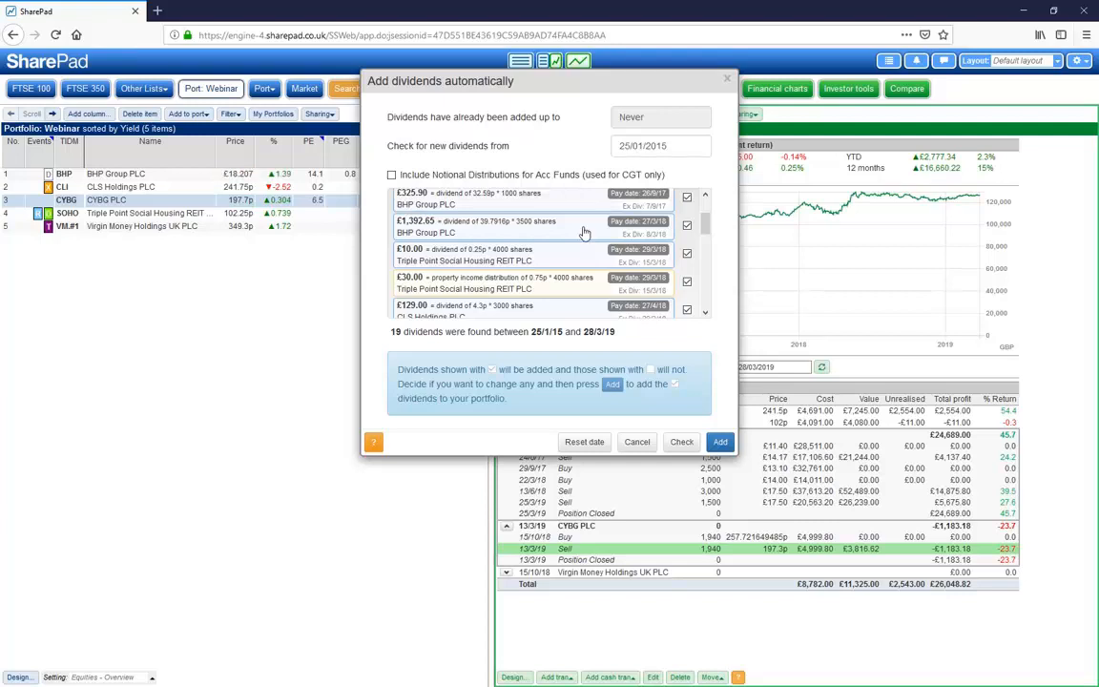
left_click(585, 233)
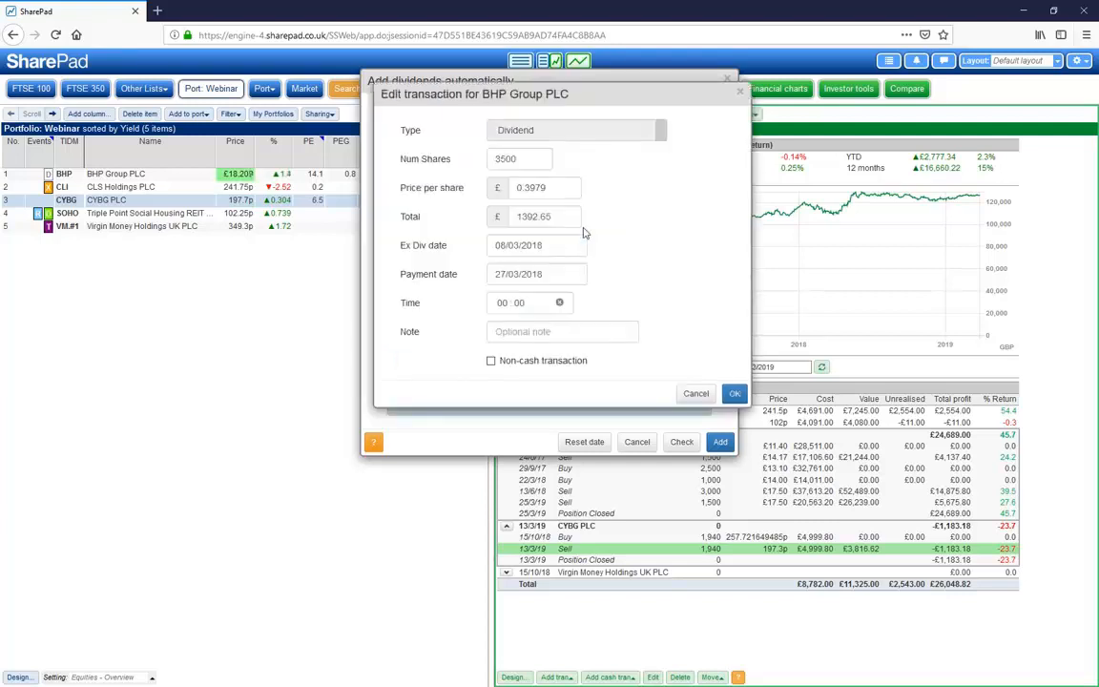
left_click(694, 394)
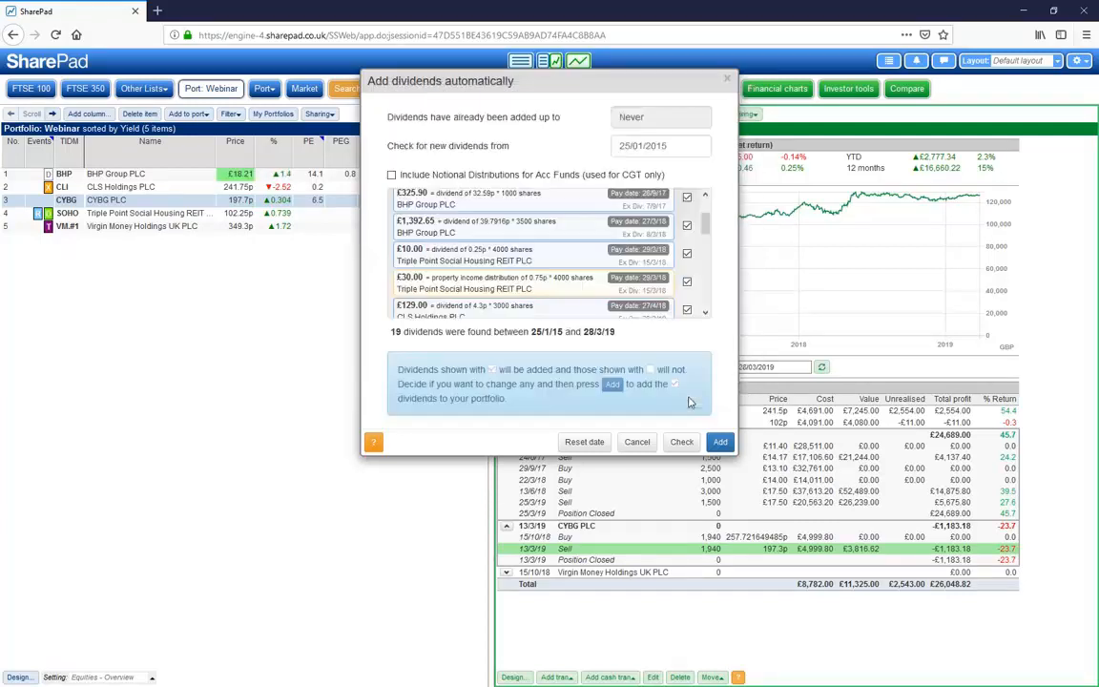
Exclude and re-include Triple Point Social Housing REIT PLC's 0.25p dividend paid 29/3/18, and add all the found dividends to the portfolio
mouse_move(705, 222)
left_mouse_down()
mouse_move(706, 278)
mouse_move(709, 205)
mouse_move(710, 227)
left_mouse_up()
left_click(688, 245)
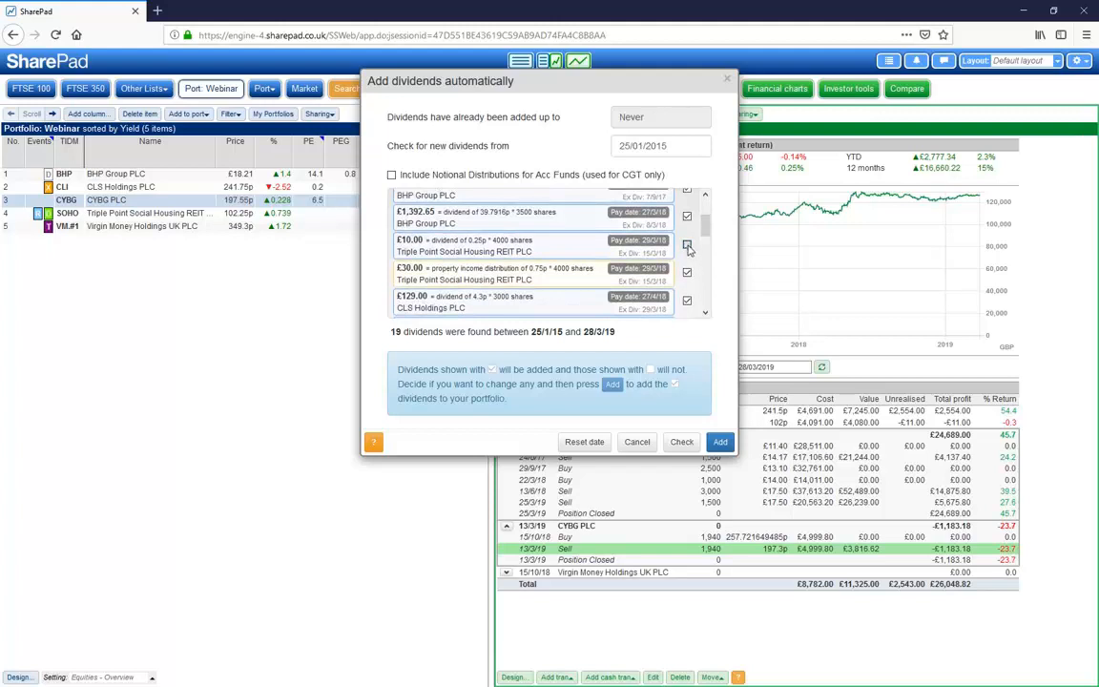
left_click(687, 245)
left_click(720, 444)
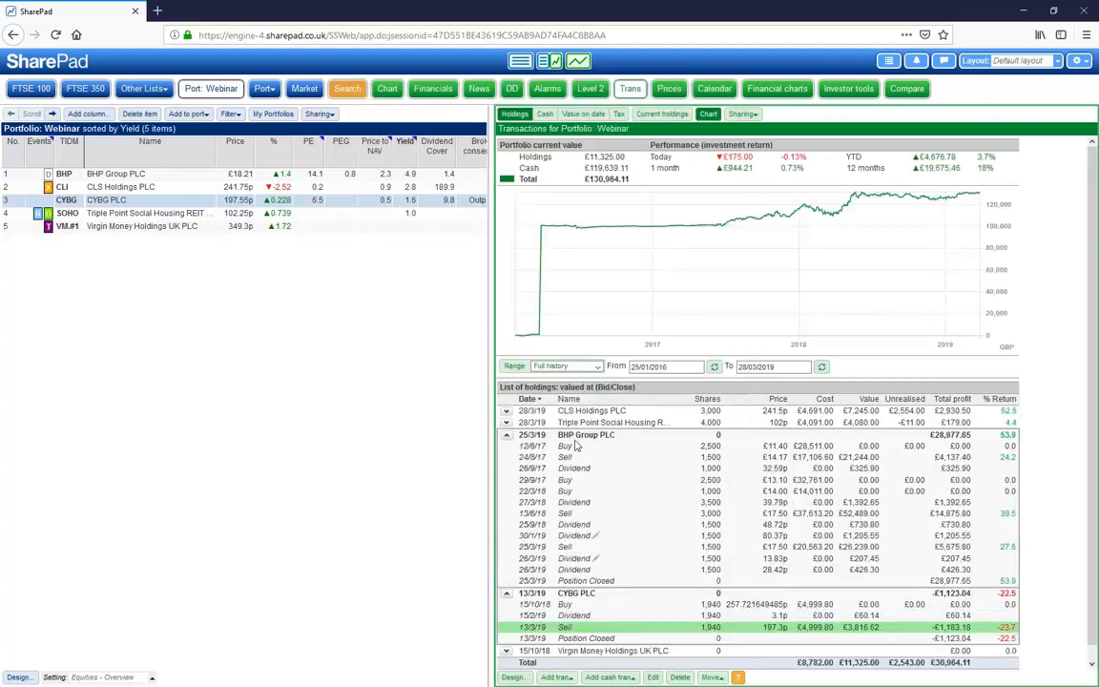
Look over the added dividend entries and collapse the BHP Group PLC and CYBG PLC transaction details
scroll(595, 435, "down", 1)
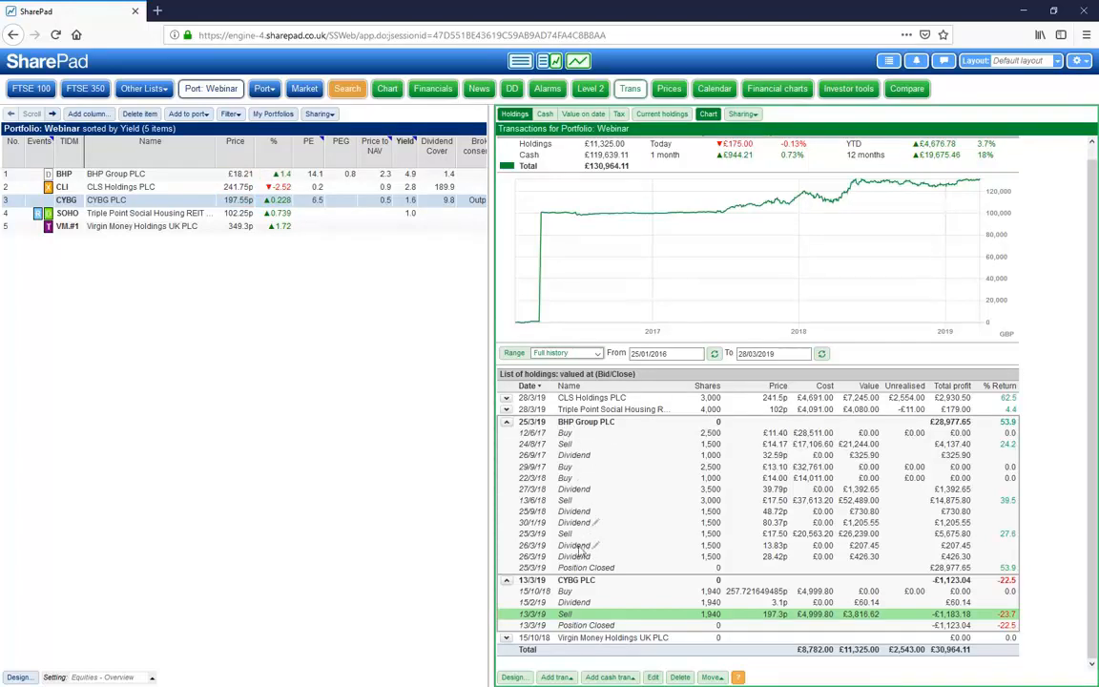
left_click(506, 424)
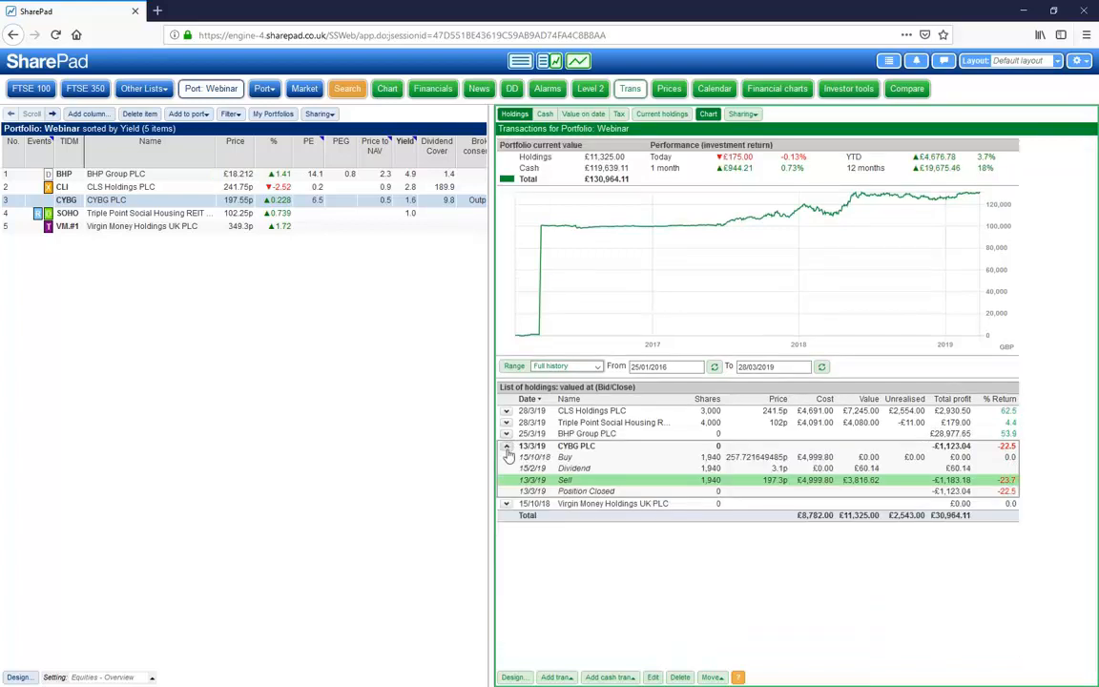
left_click(507, 445)
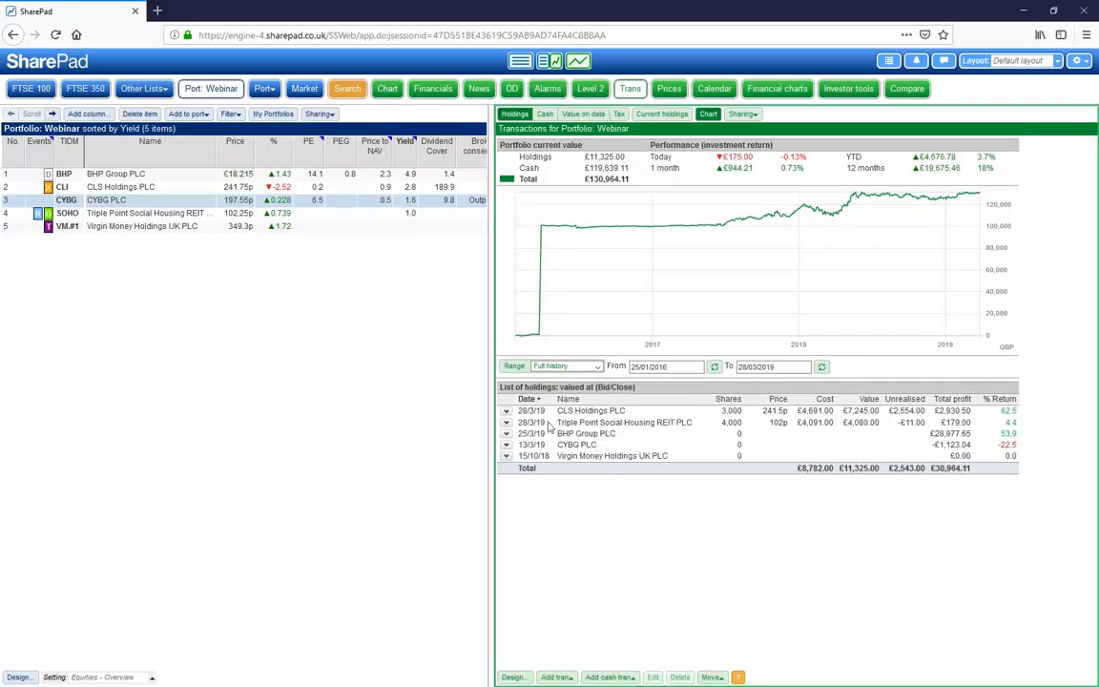
Examine Triple Point Social Housing REIT PLC's dividend and property income distribution entries, and show BHP Group PLC's transaction details
left_click(507, 424)
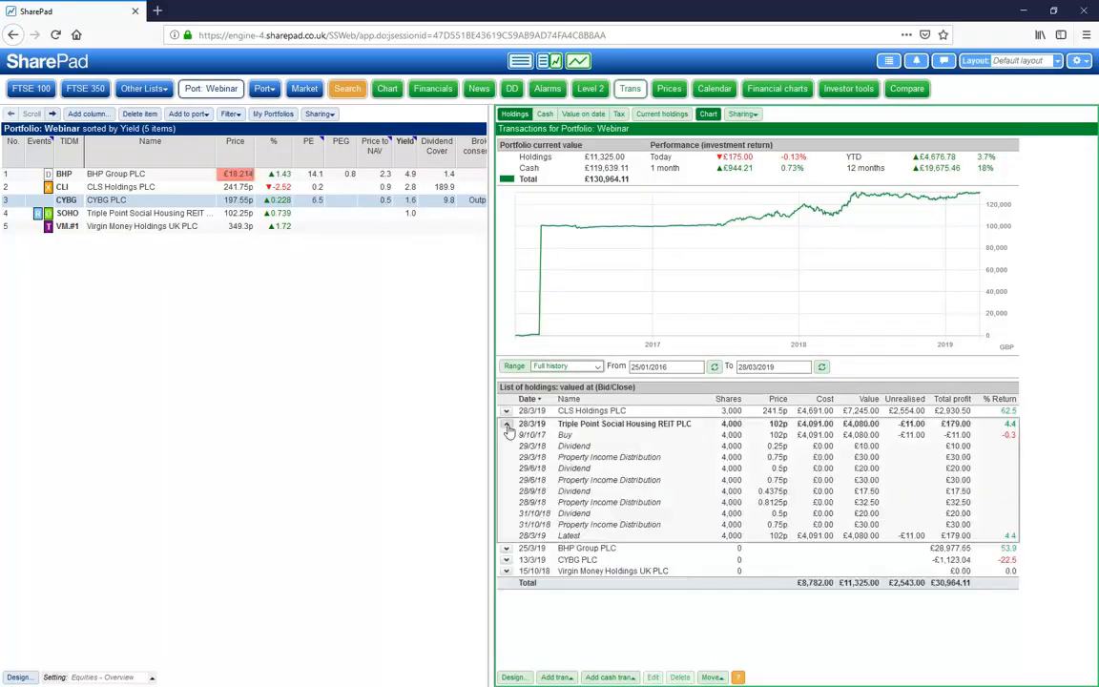
left_click(589, 458)
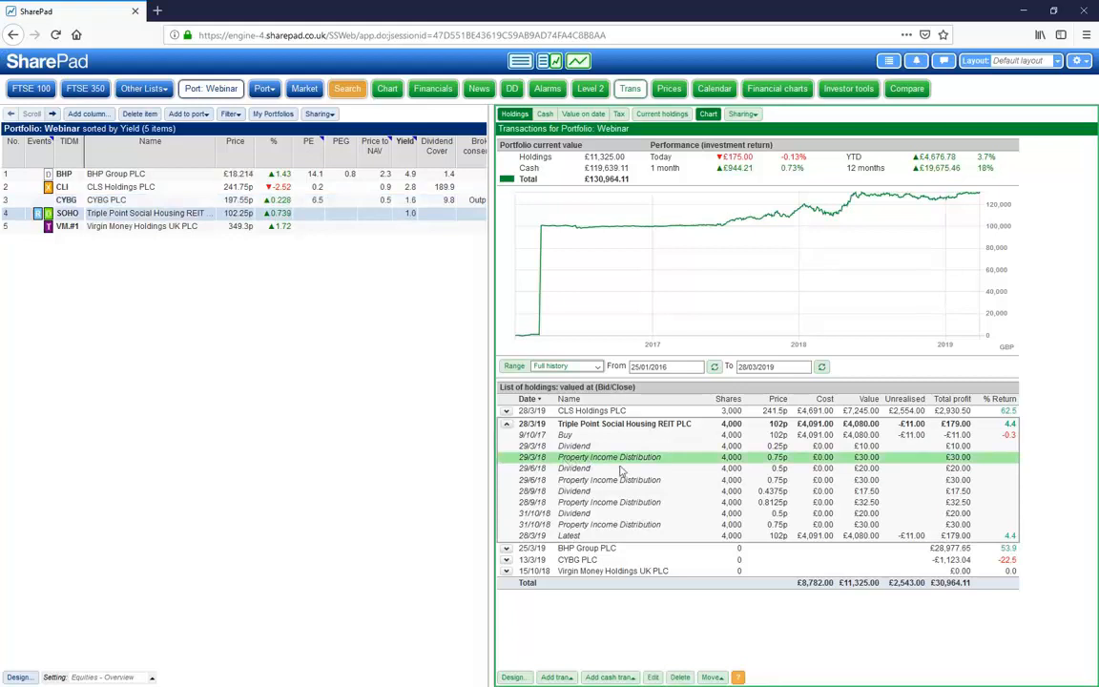
left_click(578, 448)
left_click(581, 459)
left_click(506, 424)
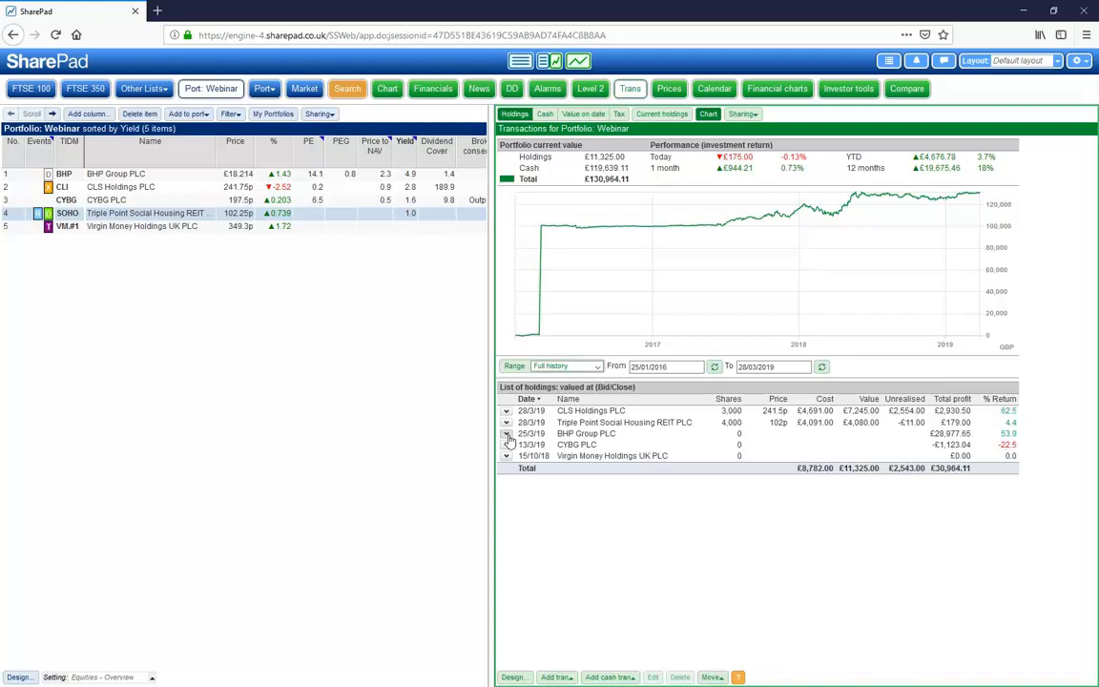
left_click(506, 434)
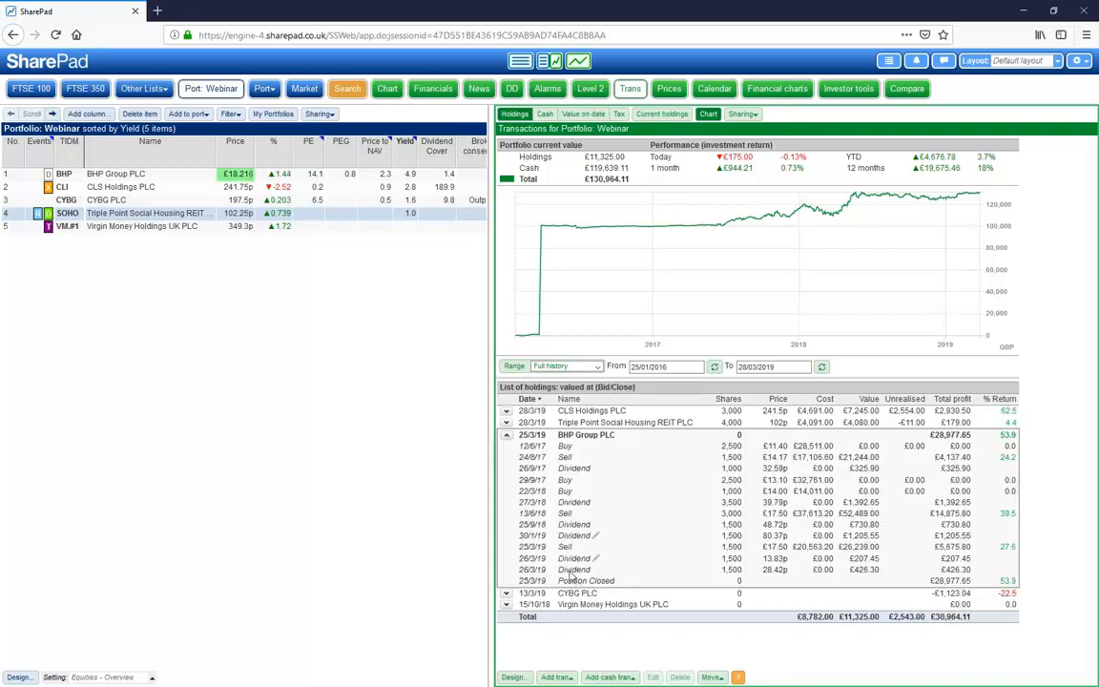
Add a scrip dividend of 5 shares at £1.01 per share to Triple Point Social Housing REIT PLC, paid 28/03/2019
left_click(556, 677)
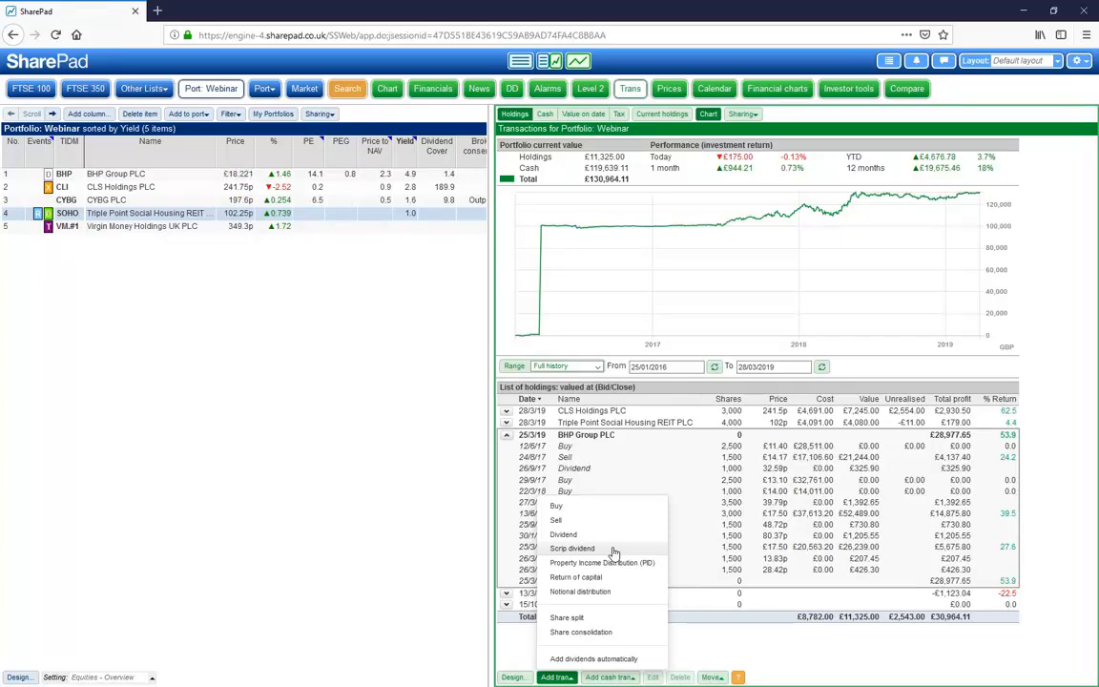
left_click(612, 549)
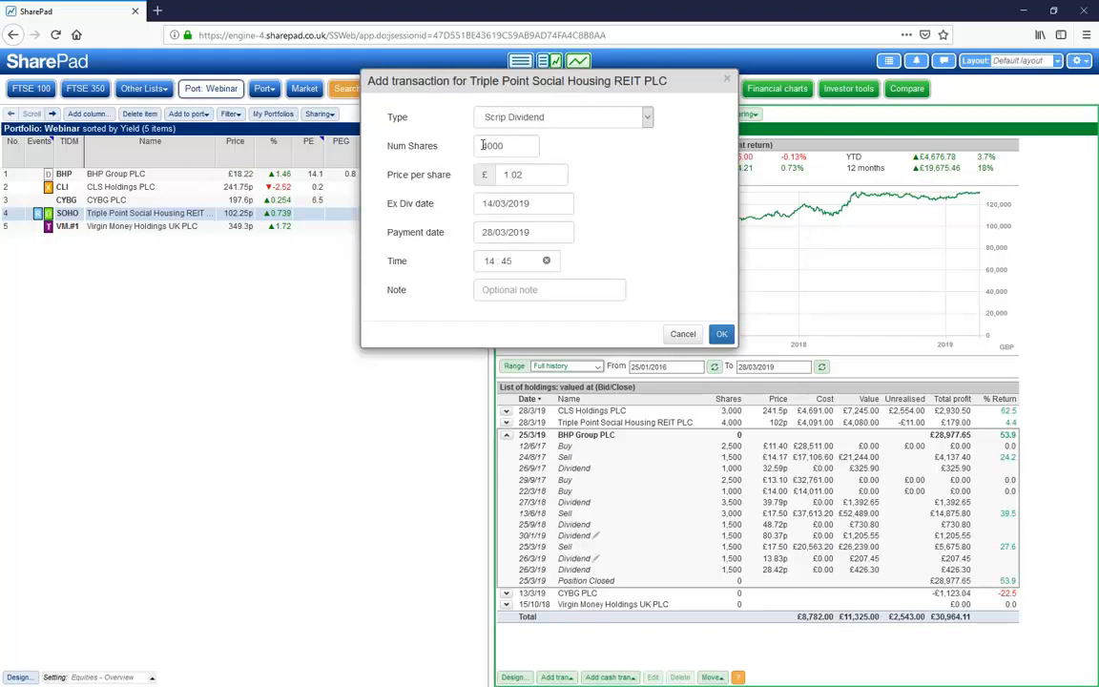
left_click_drag(483, 145, 515, 145)
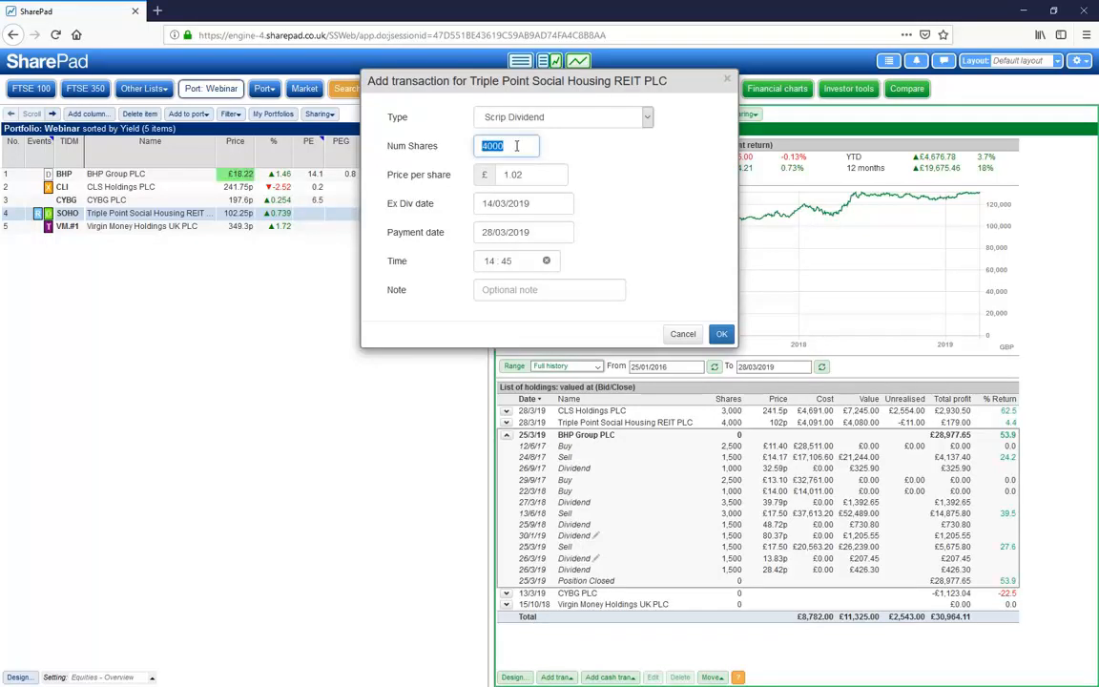
type("5")
left_click_drag(518, 175, 525, 192)
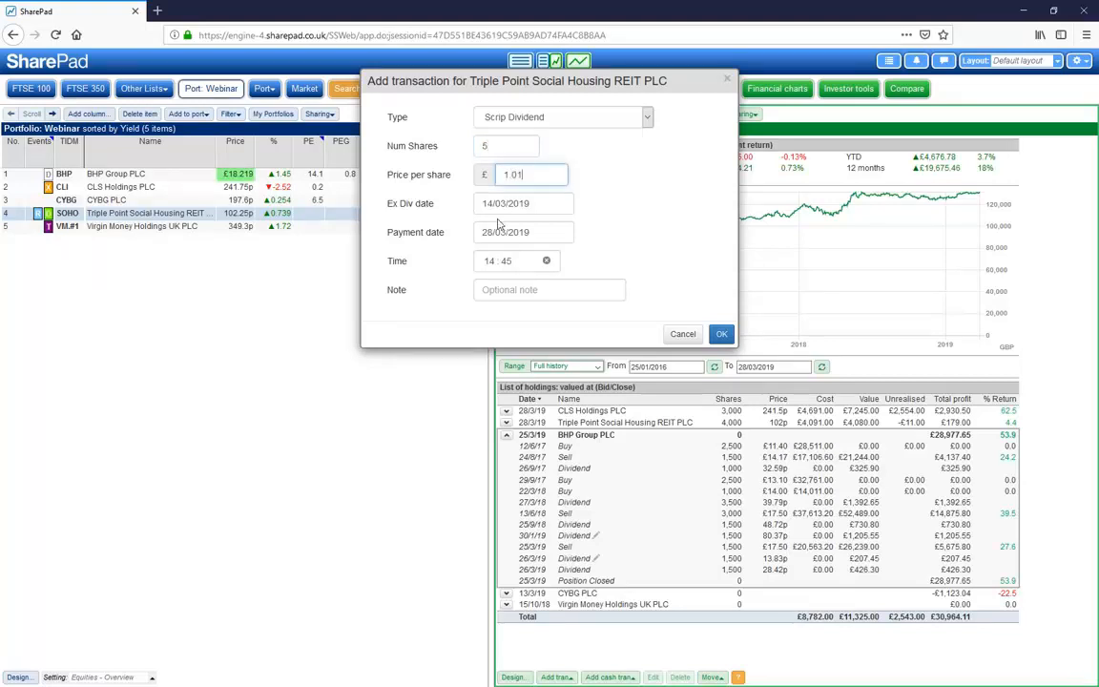
type("1")
left_click(721, 333)
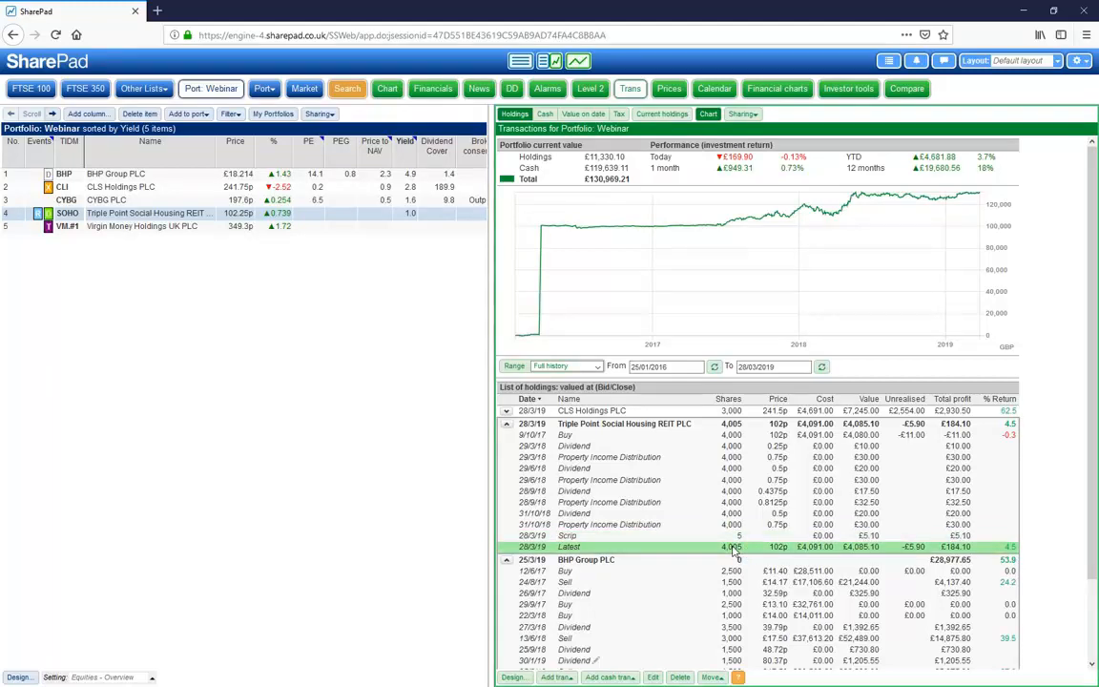
Delete the scrip dividend from Triple Point Social Housing REIT PLC and collapse its details and those of BHP Group PLC
left_click(693, 537)
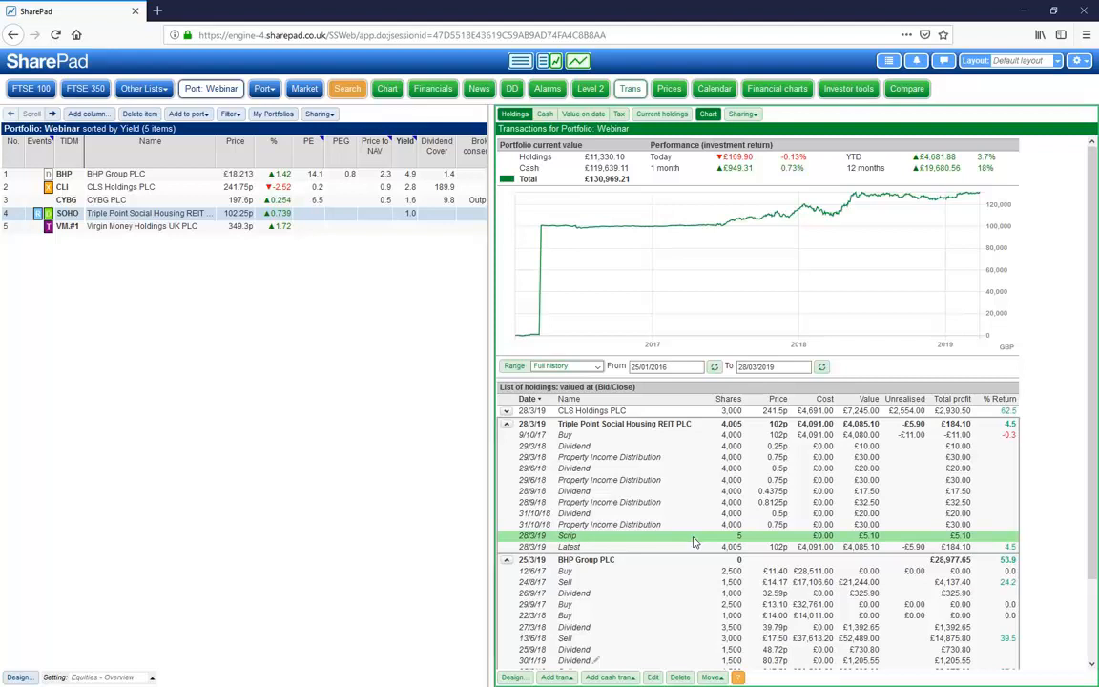
key("Delete")
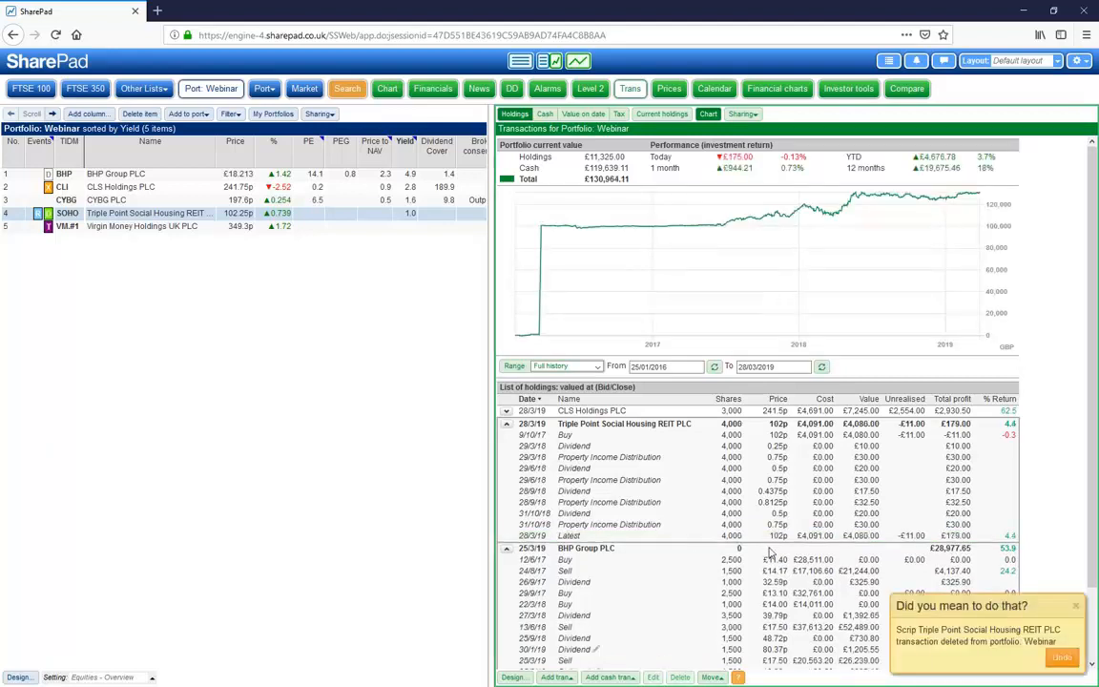
left_click(1070, 604)
left_click(506, 423)
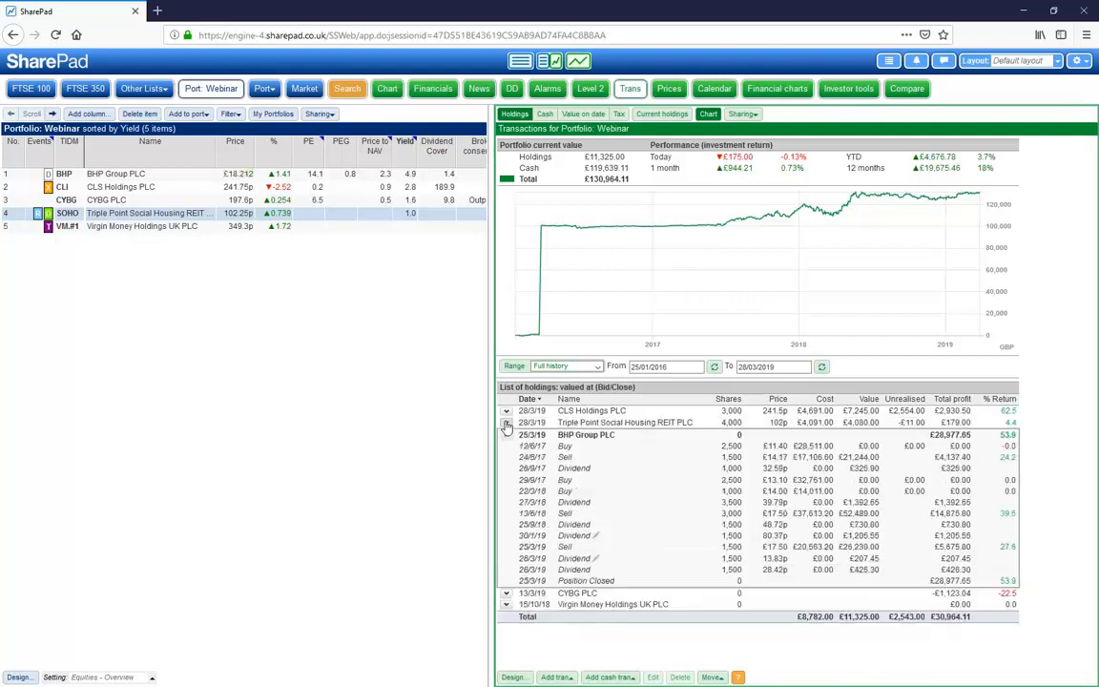
left_click(505, 434)
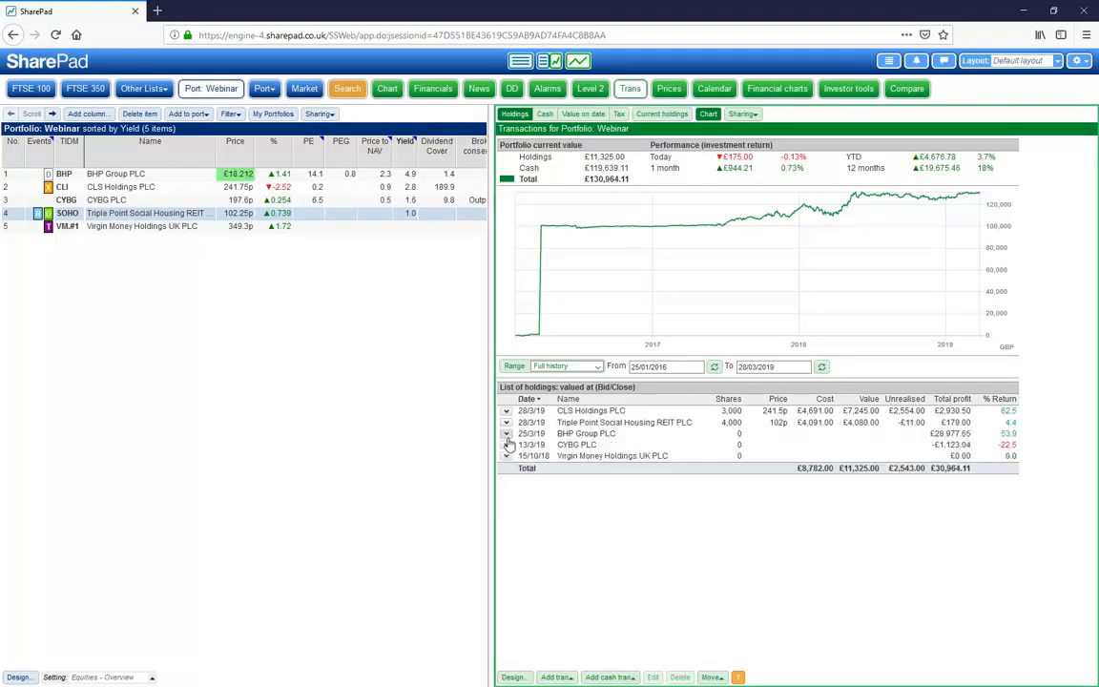
Examine the cash account statement's Virgin Money Holdings purchase of 25/1/16 and cash credit of 26/3/16 against the portfolio value chart
left_click(543, 114)
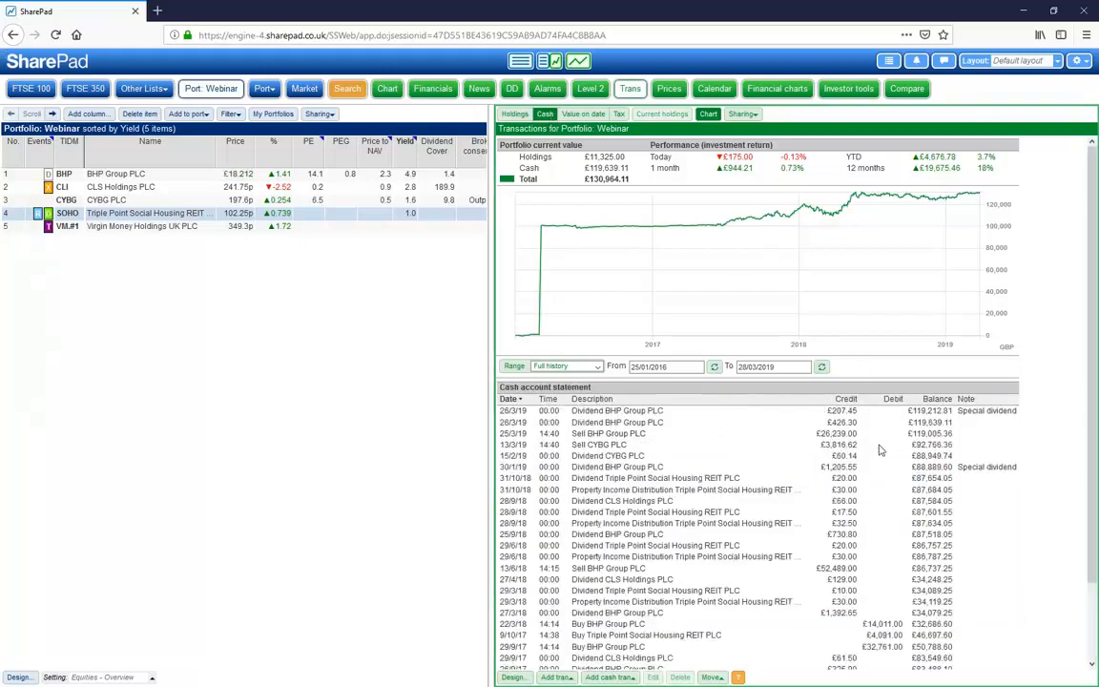
scroll(878, 458, "down", 2)
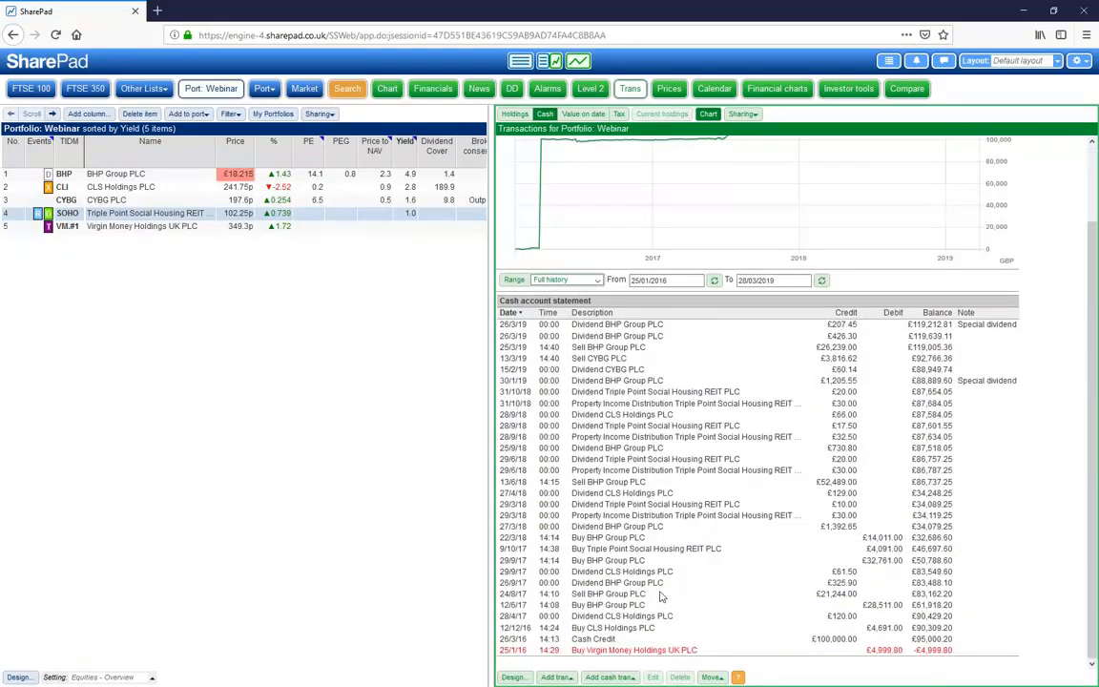
left_click(522, 652)
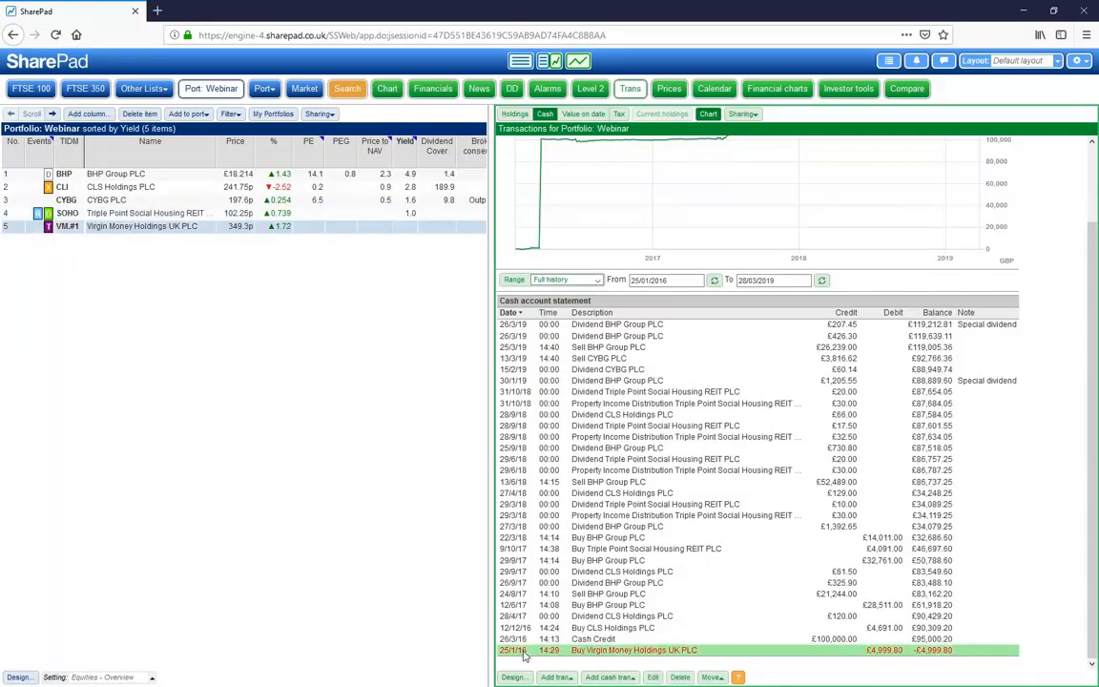
scroll(573, 233, "up", 3)
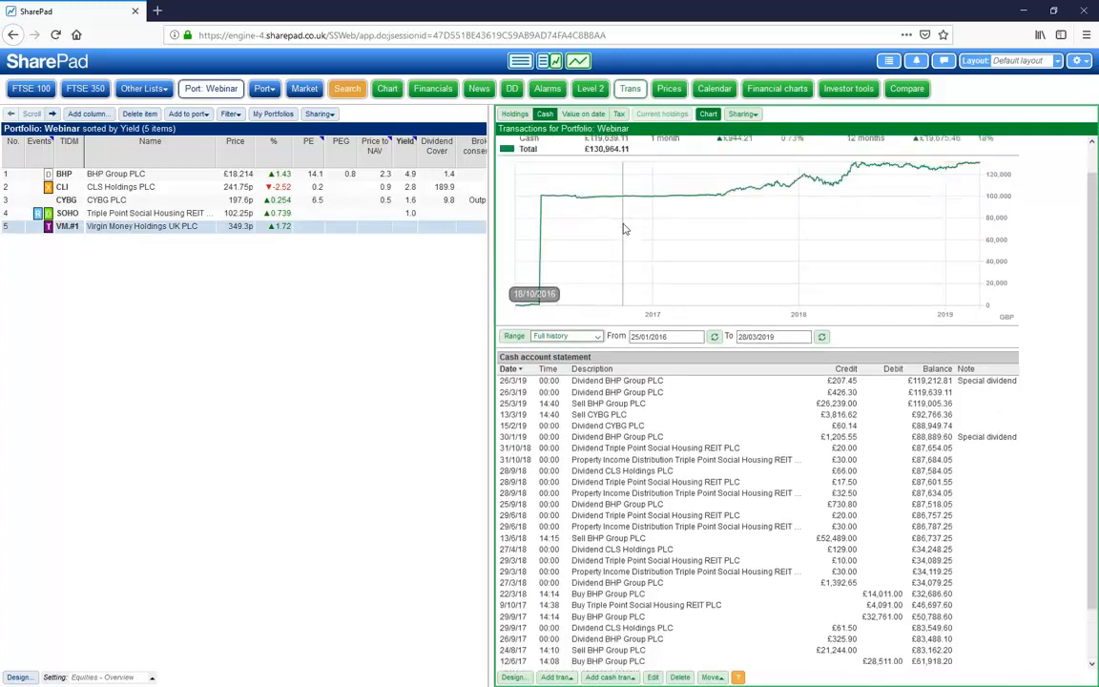
scroll(566, 334, "down", 3)
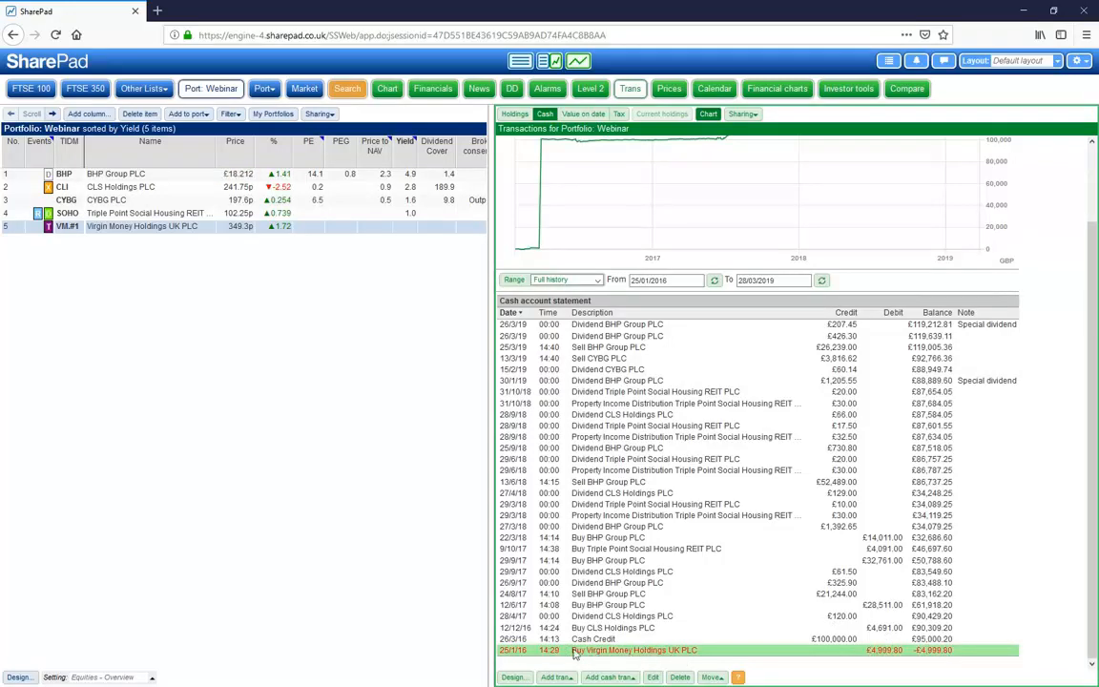
left_click(516, 639)
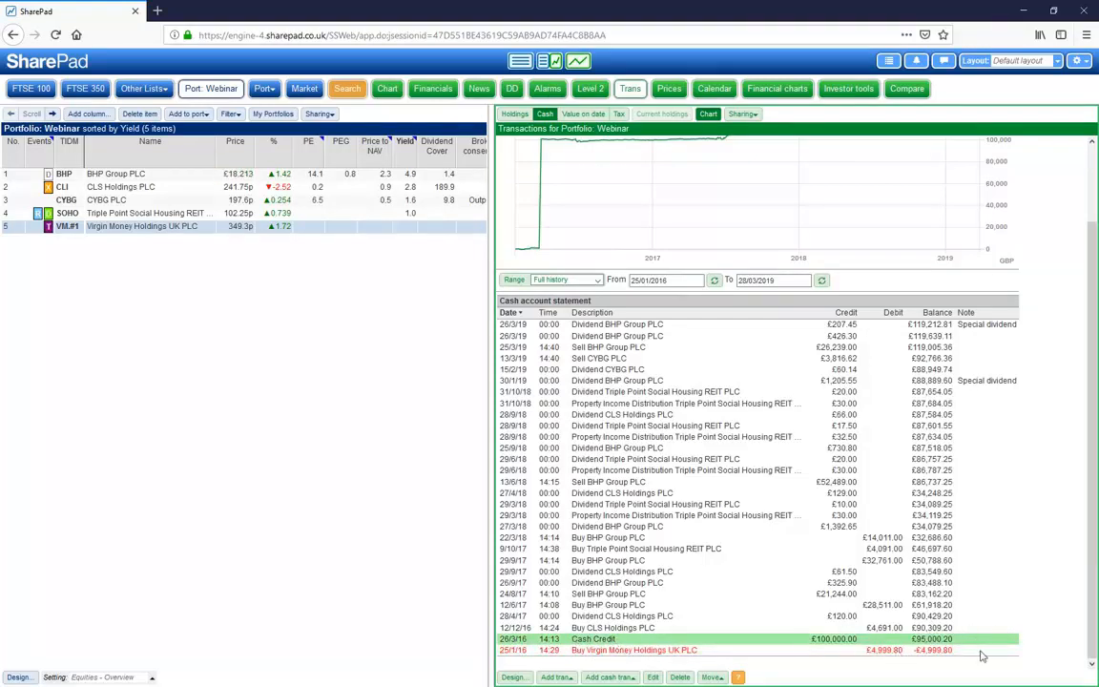
left_click(931, 652)
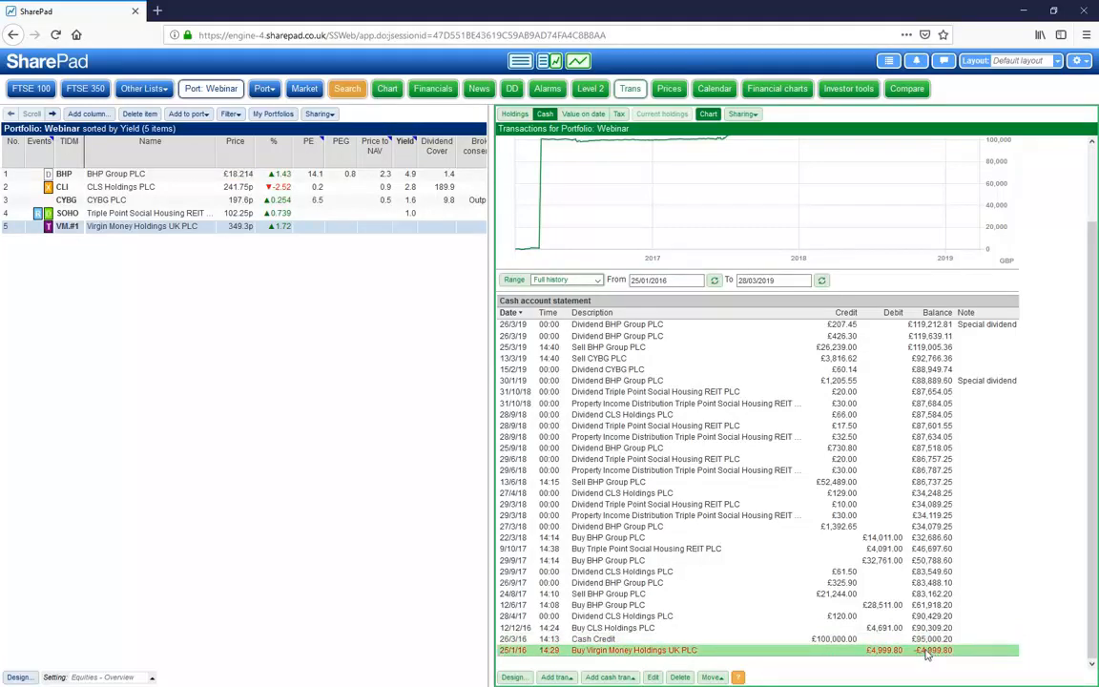
left_click(828, 638)
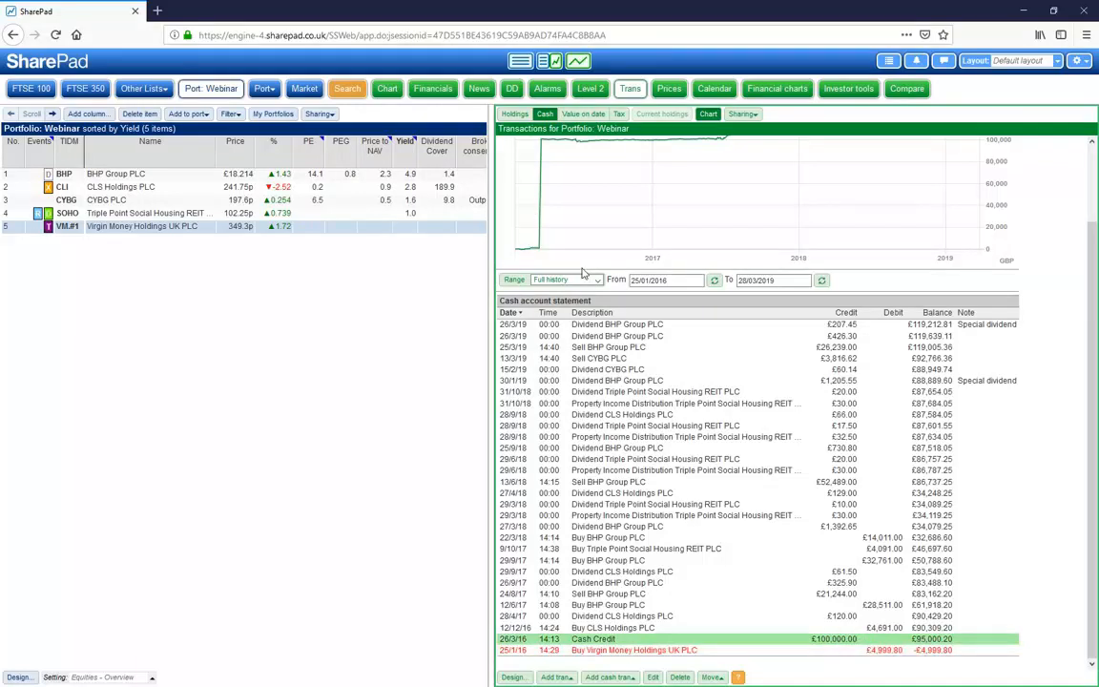
scroll(525, 238, "up", 3)
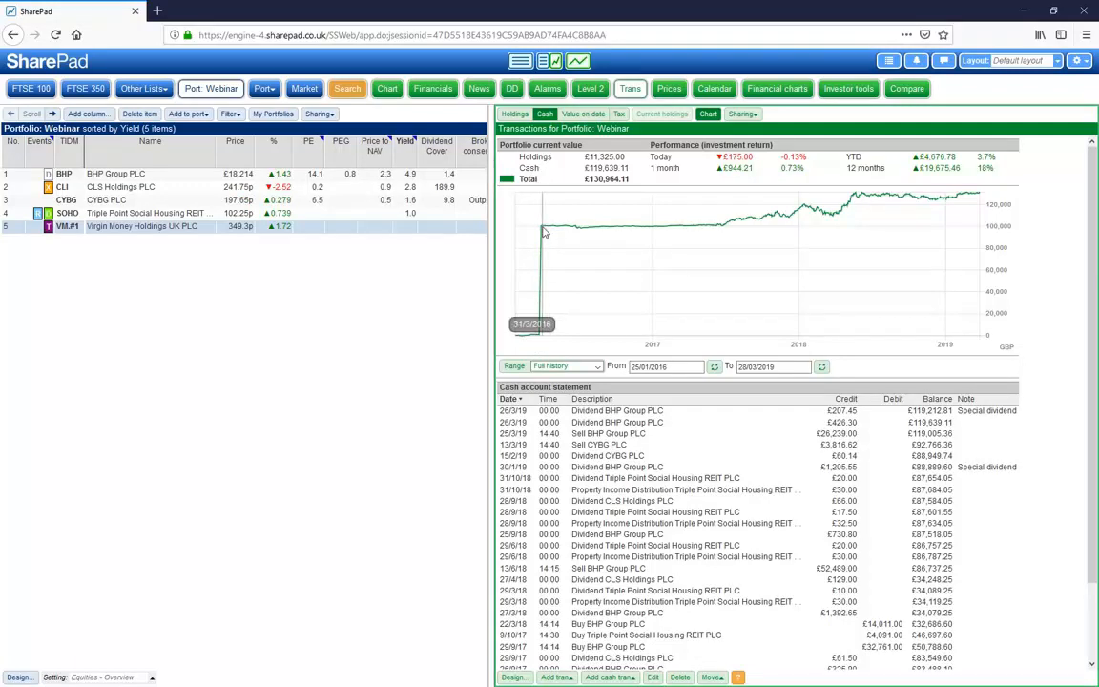
scroll(610, 477, "down", 2)
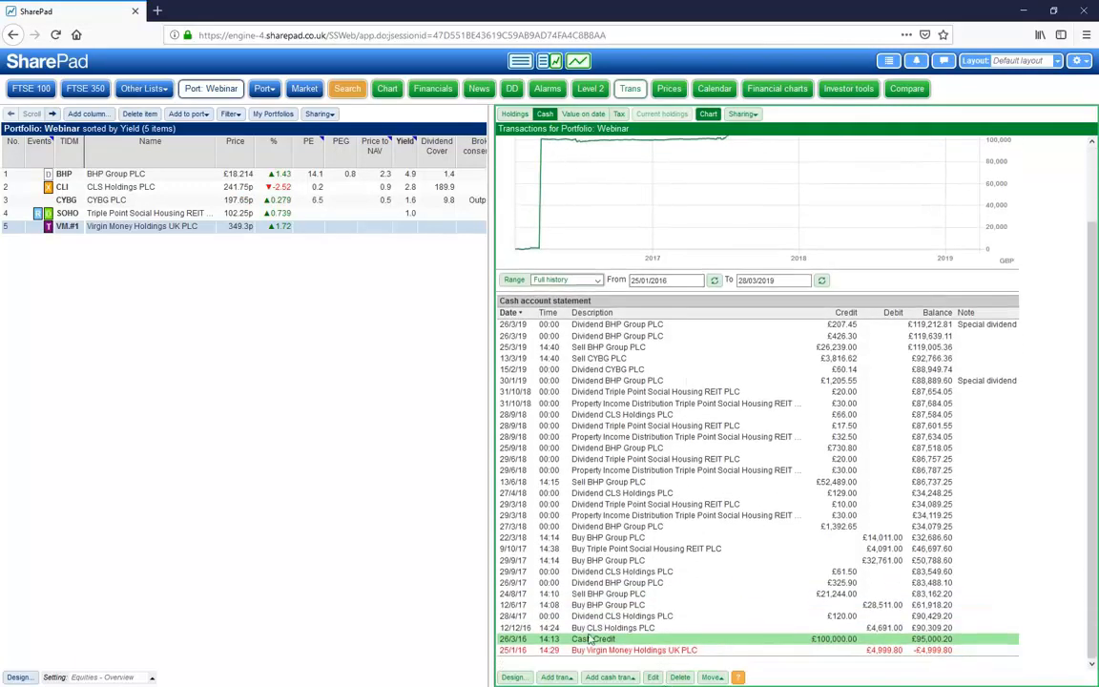
Change the date of the £100,000 cash credit to 24/1/2016
double_click(519, 641)
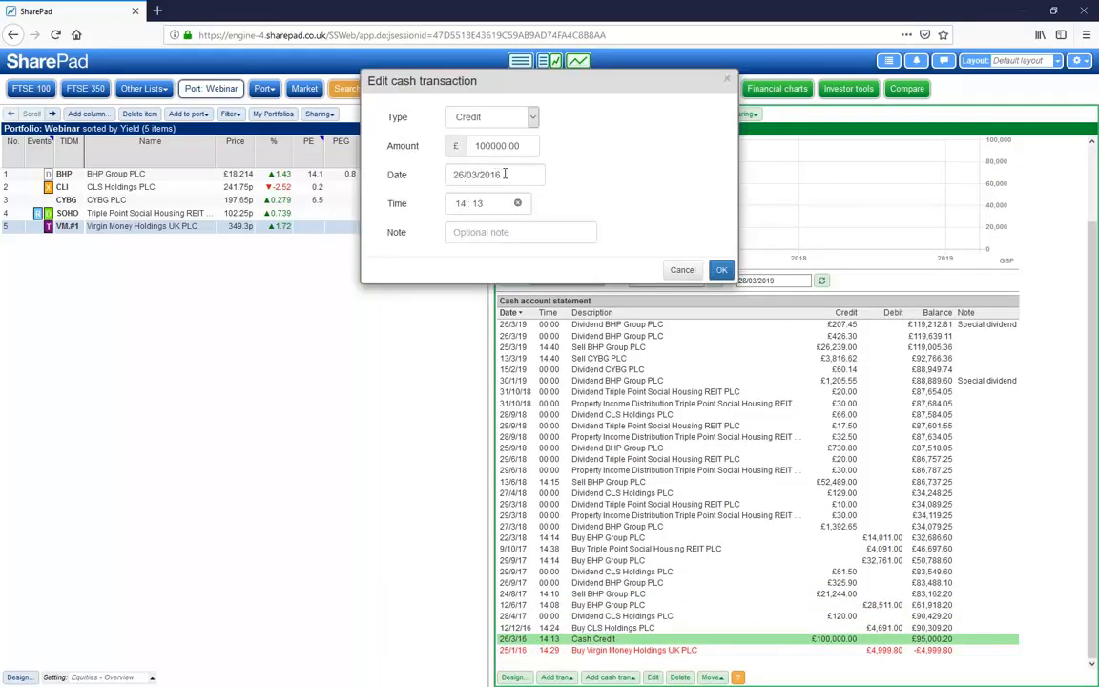
left_click_drag(475, 173, 419, 173)
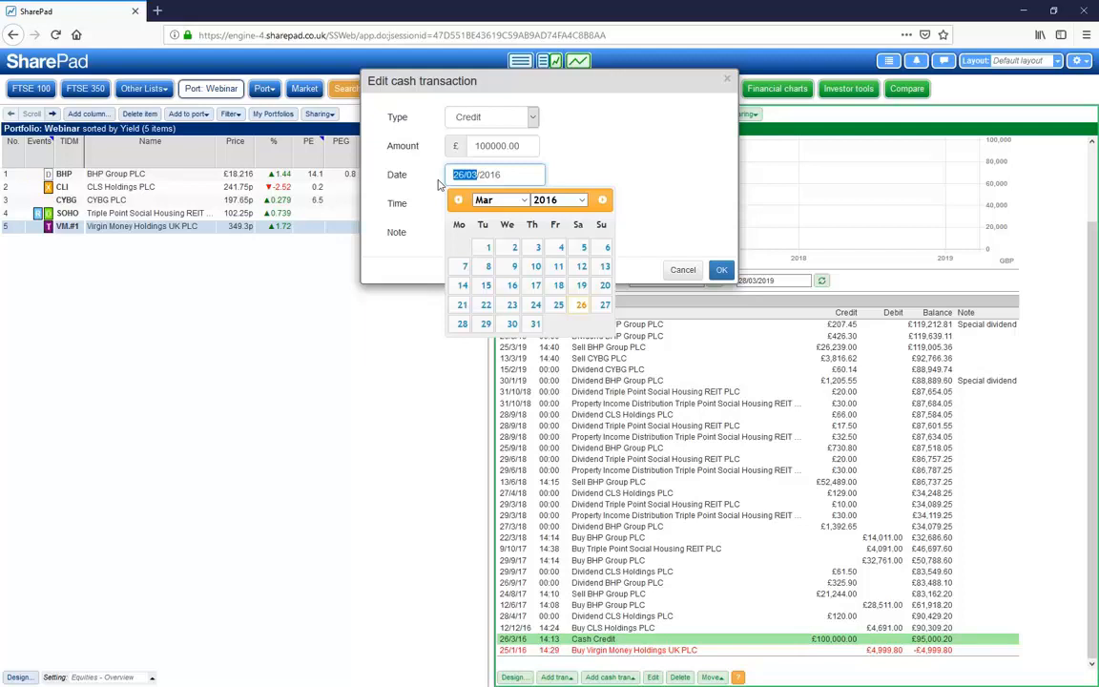
type("24/1")
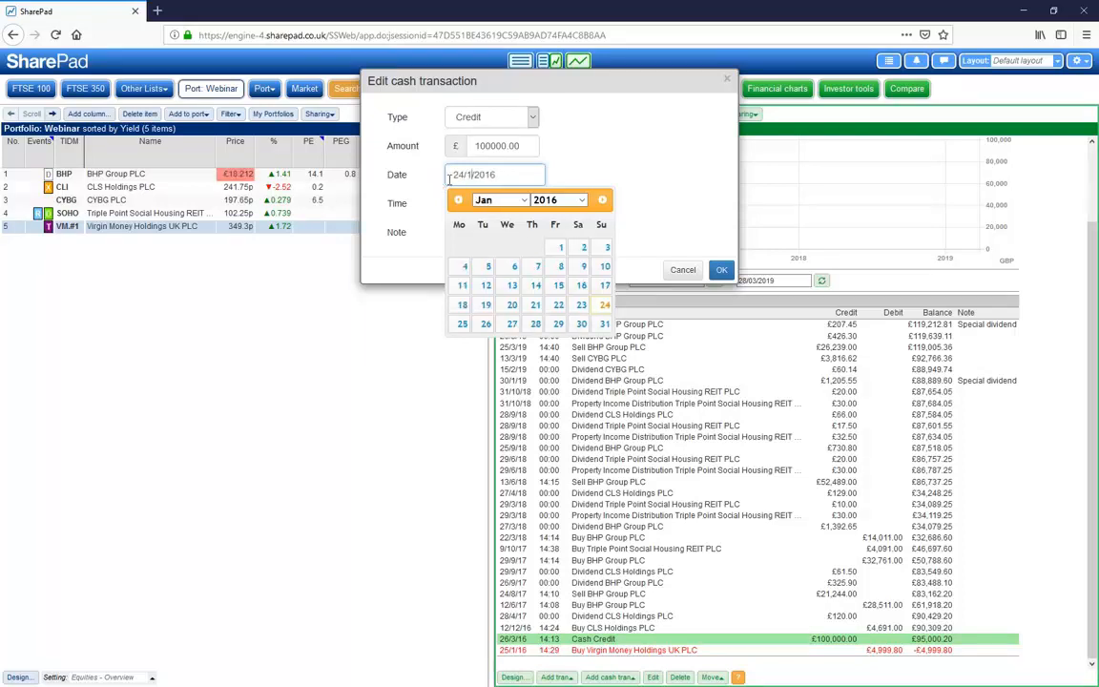
left_click(590, 138)
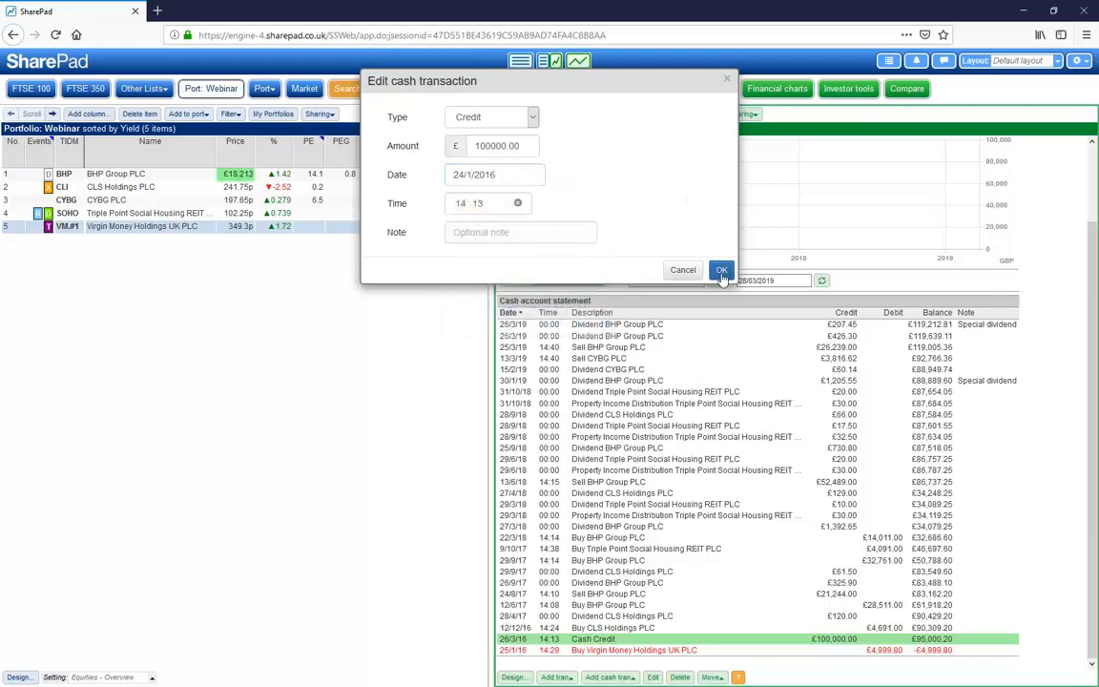
left_click(721, 271)
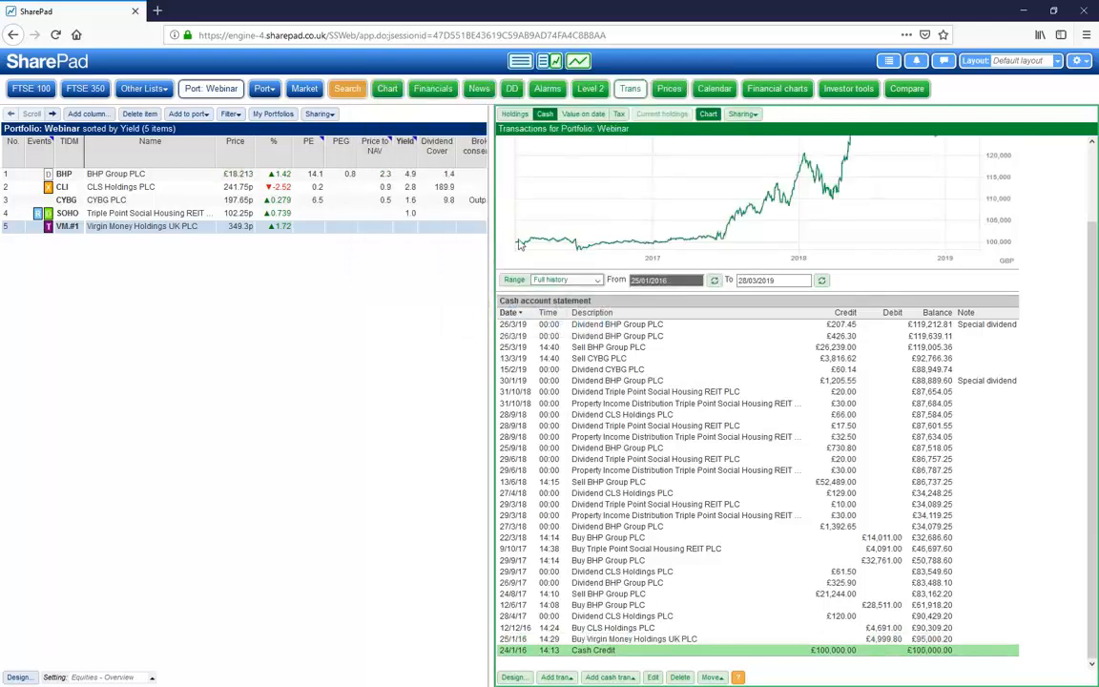
Set the portfolio chart to plot the value of holdings and value of cash, without the total portfolio value
scroll(748, 219, "up", 2)
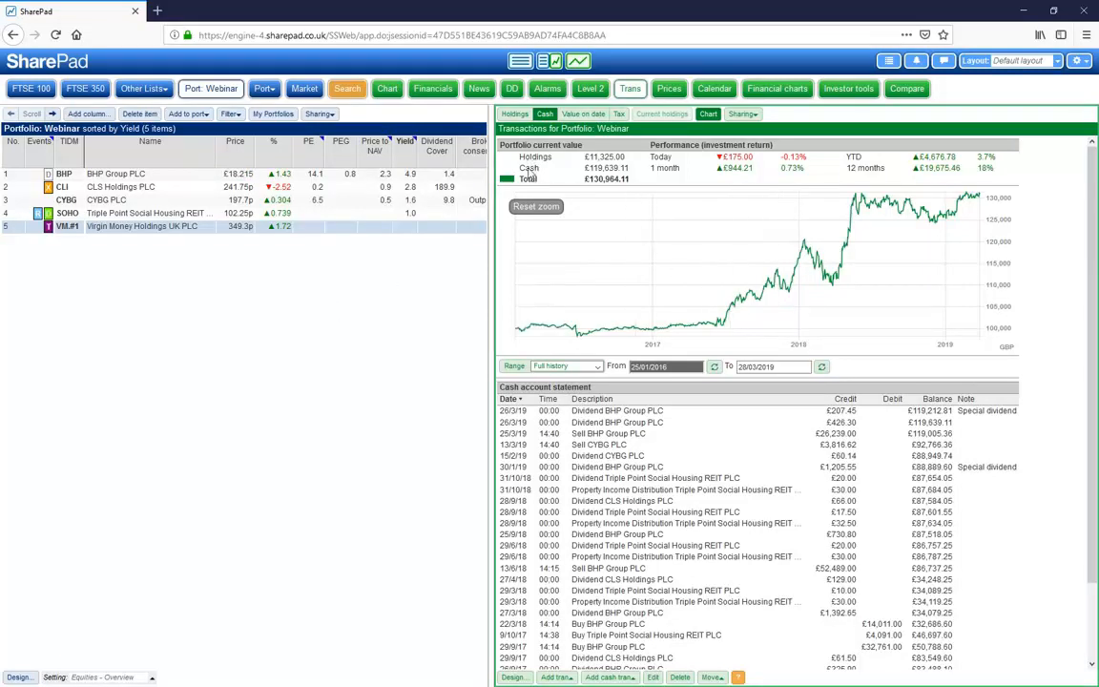
left_click(513, 677)
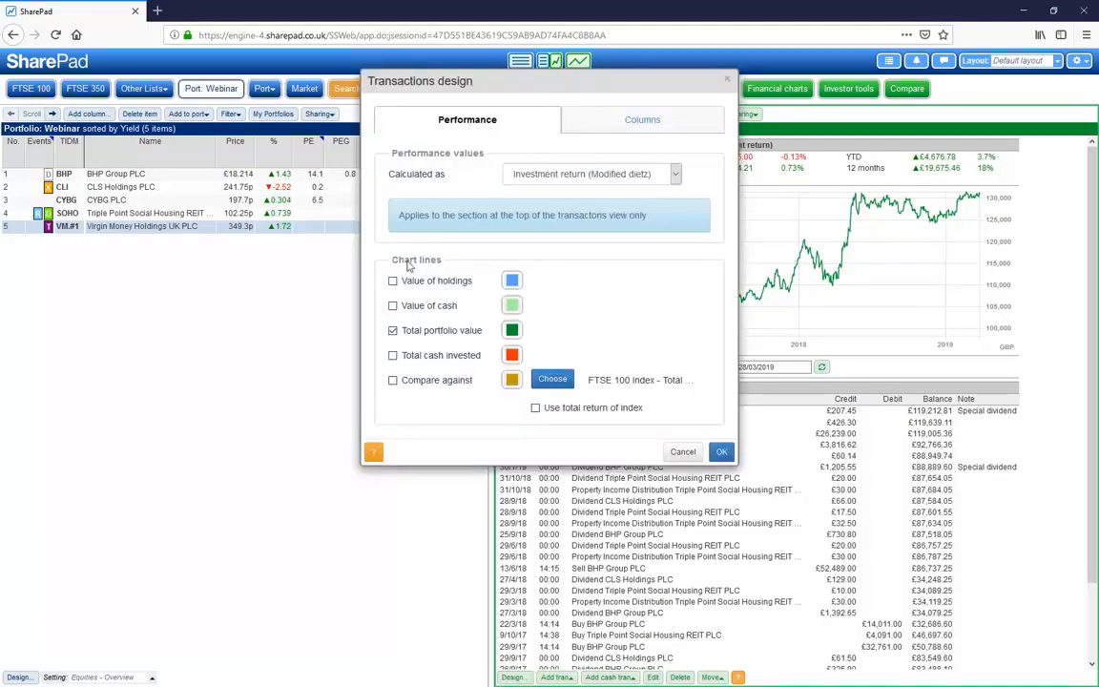
left_click(393, 331)
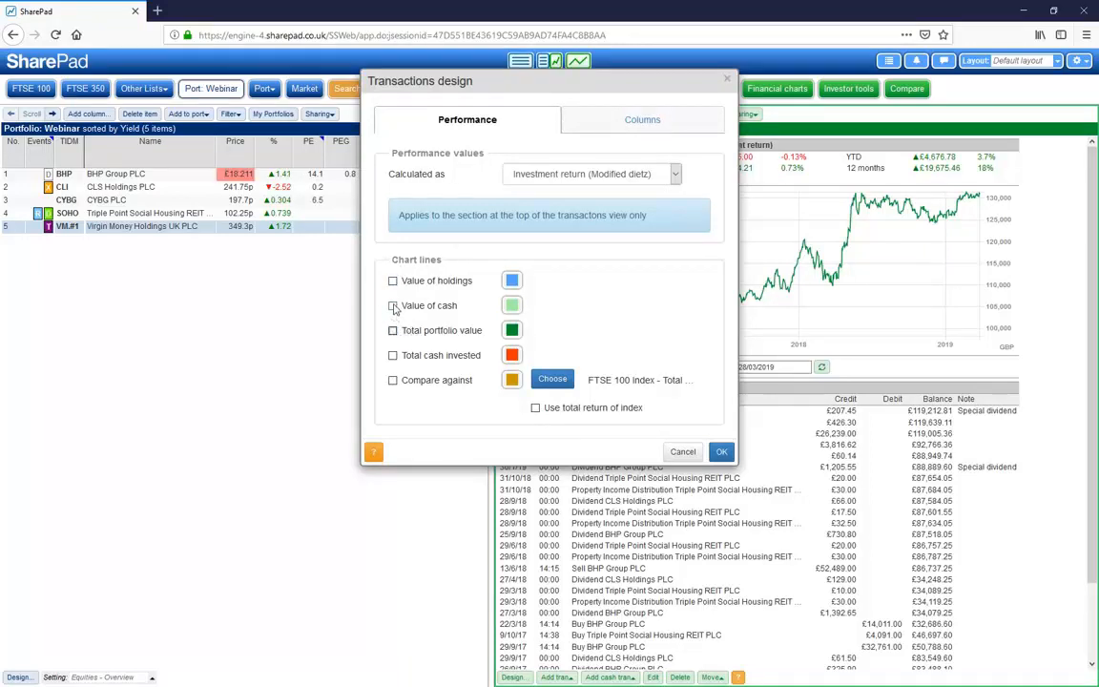
left_click(393, 306)
left_click(393, 281)
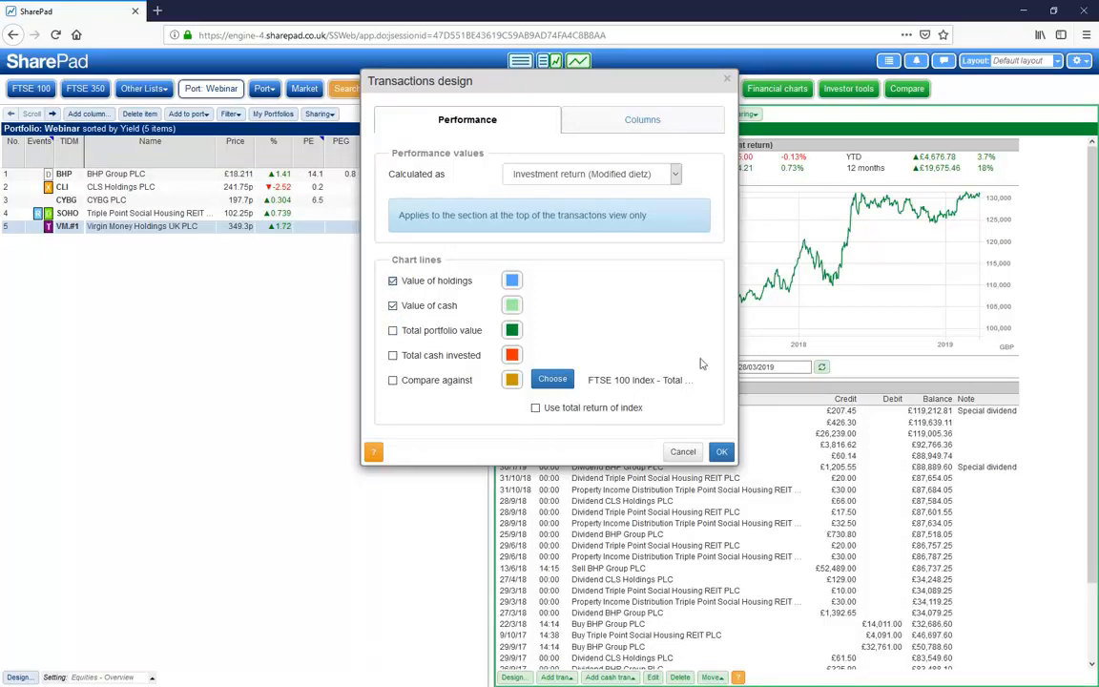
left_click(721, 453)
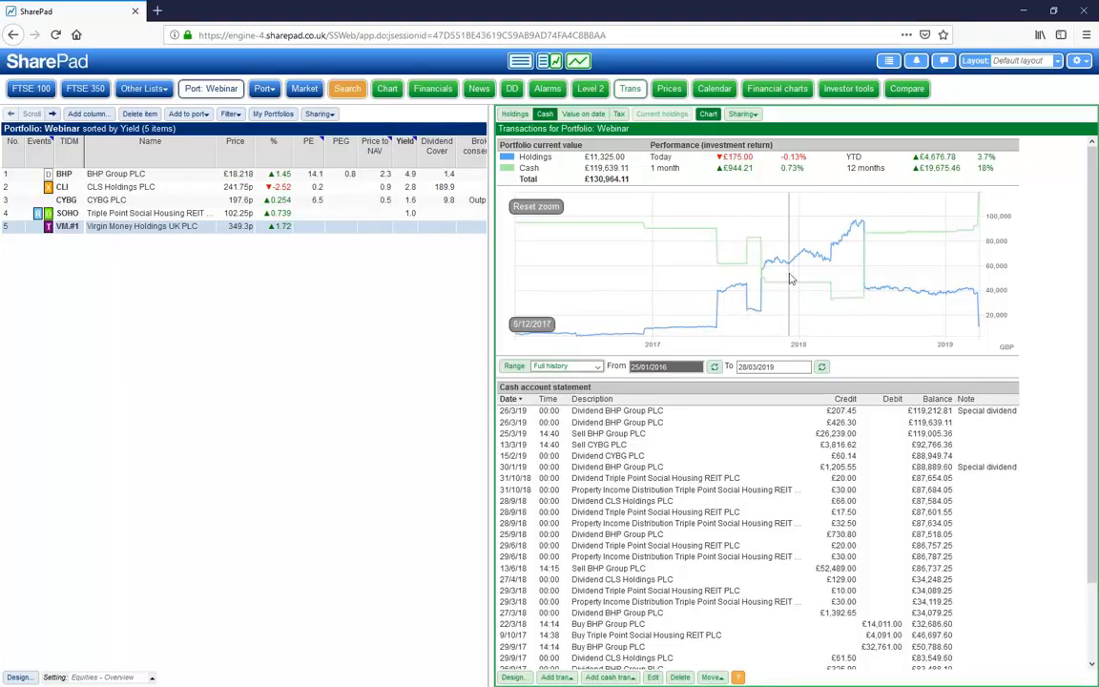
Set the portfolio chart to plot only the total cash invested, hiding the value of holdings and value of cash
left_click(513, 677)
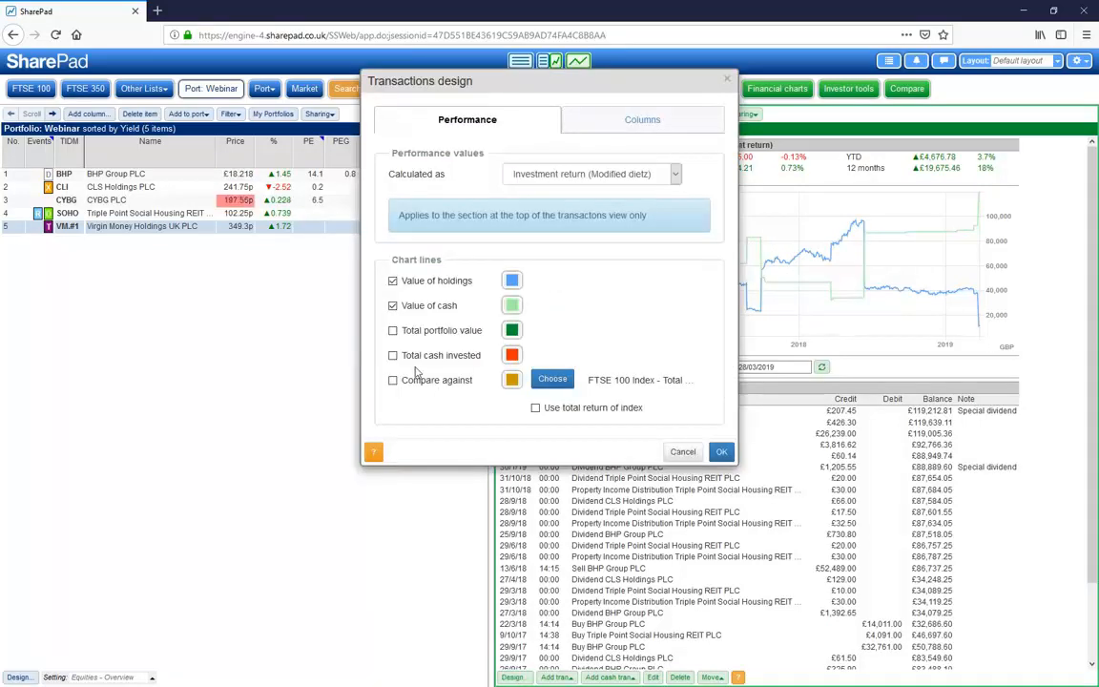
left_click(392, 305)
left_click(393, 355)
left_click(721, 452)
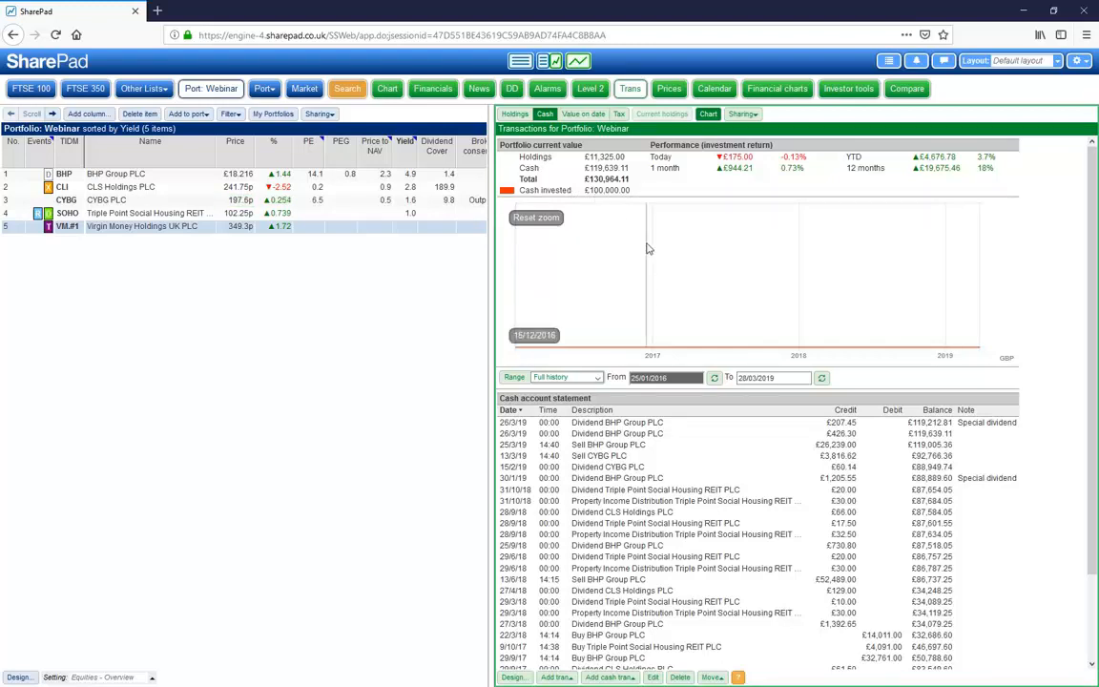
Add a £20,000 cash debit dated 28/03/2018 to the Webinar portfolio's cash account
scroll(640, 242, "down", 2)
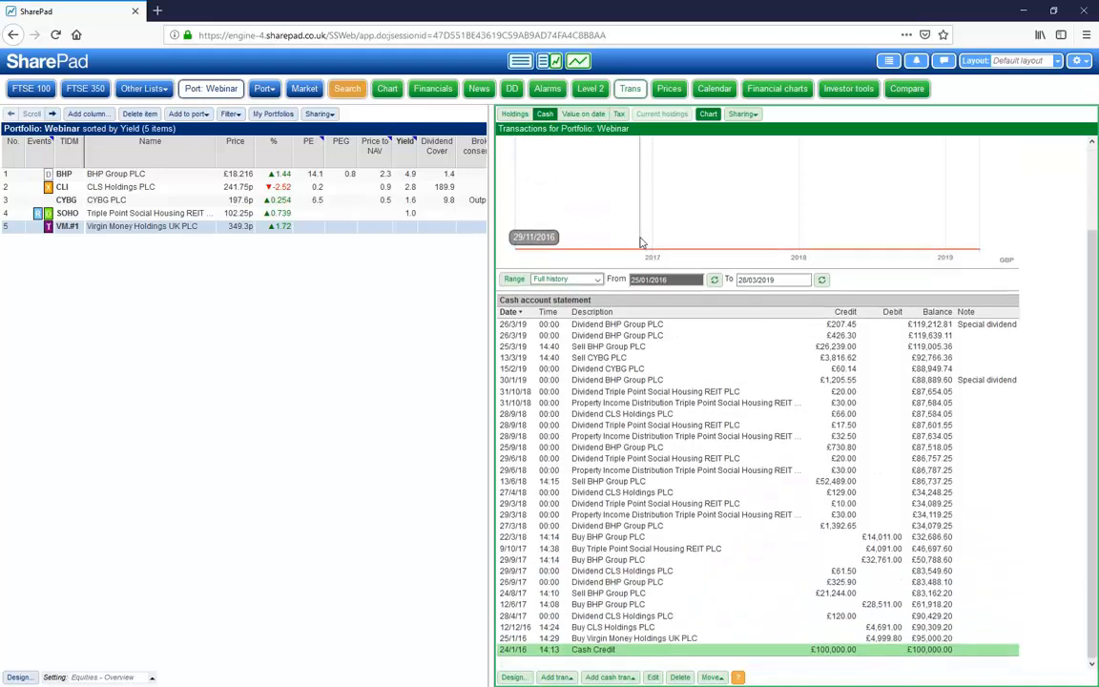
scroll(640, 243, "up", 2)
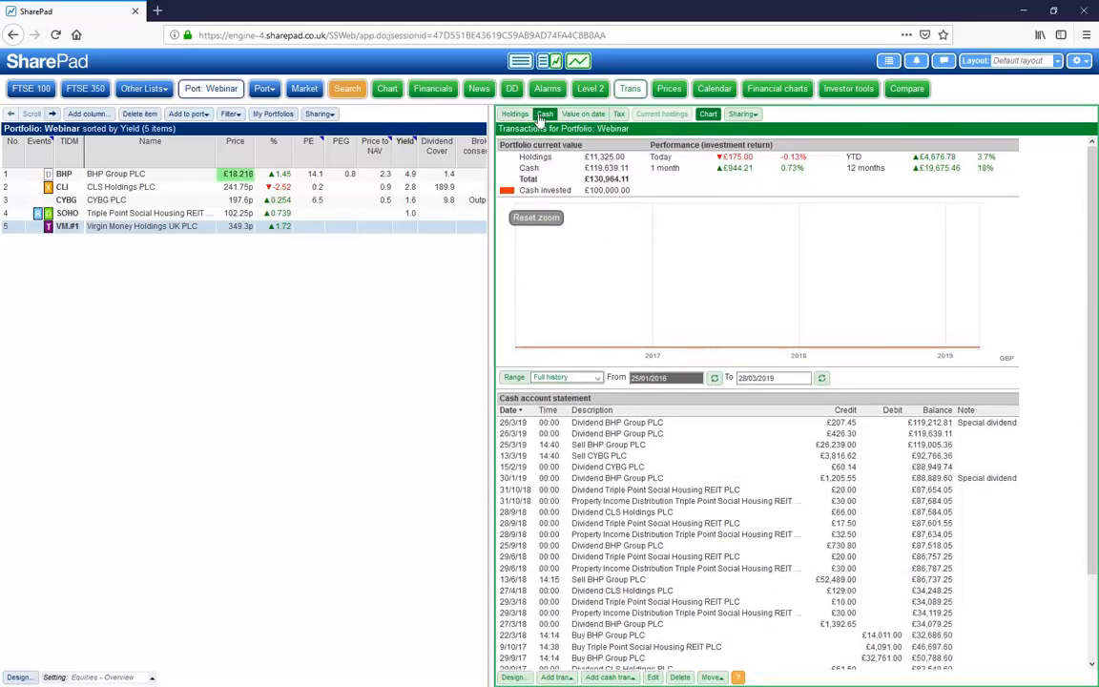
left_click(611, 676)
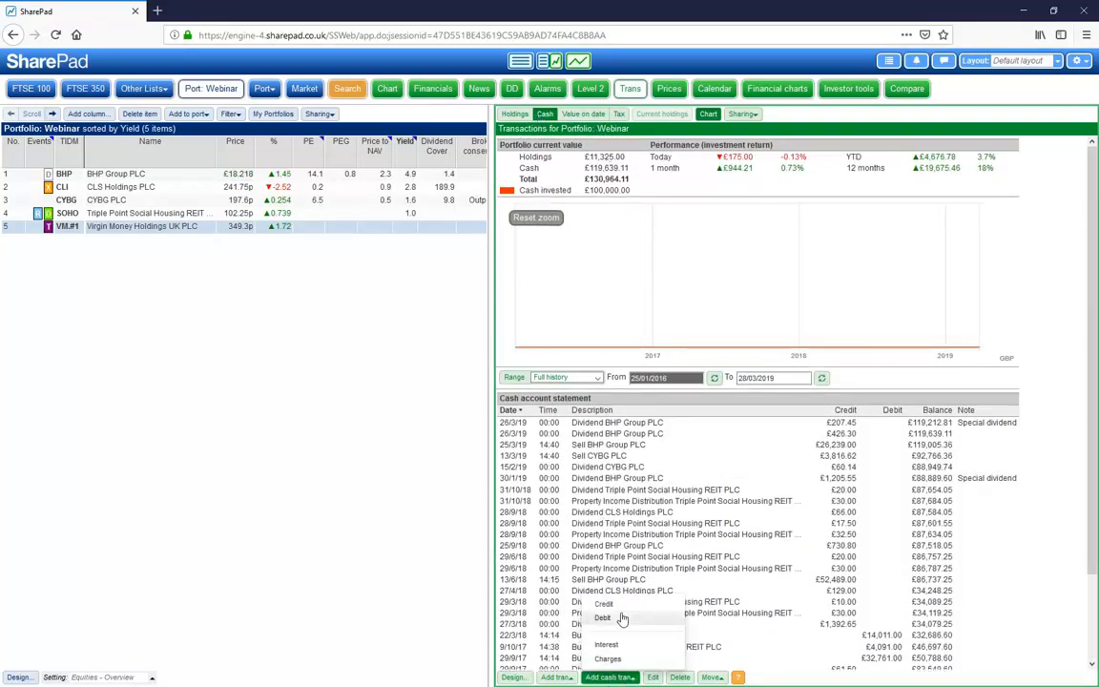
left_click(616, 617)
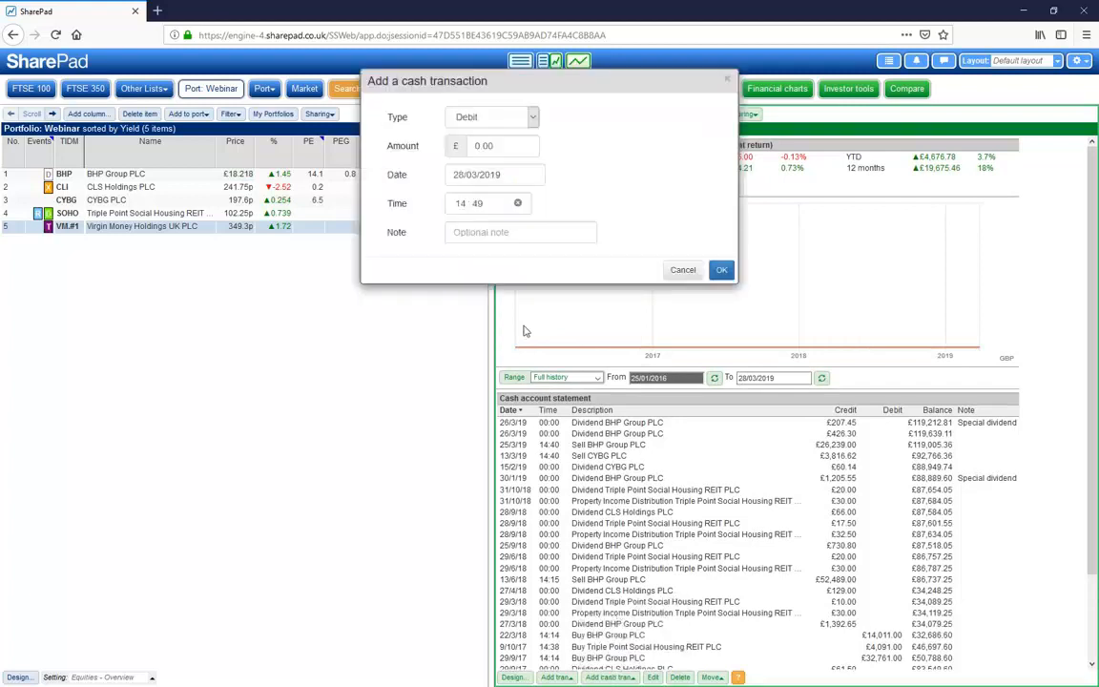
left_click(471, 146)
type("20000")
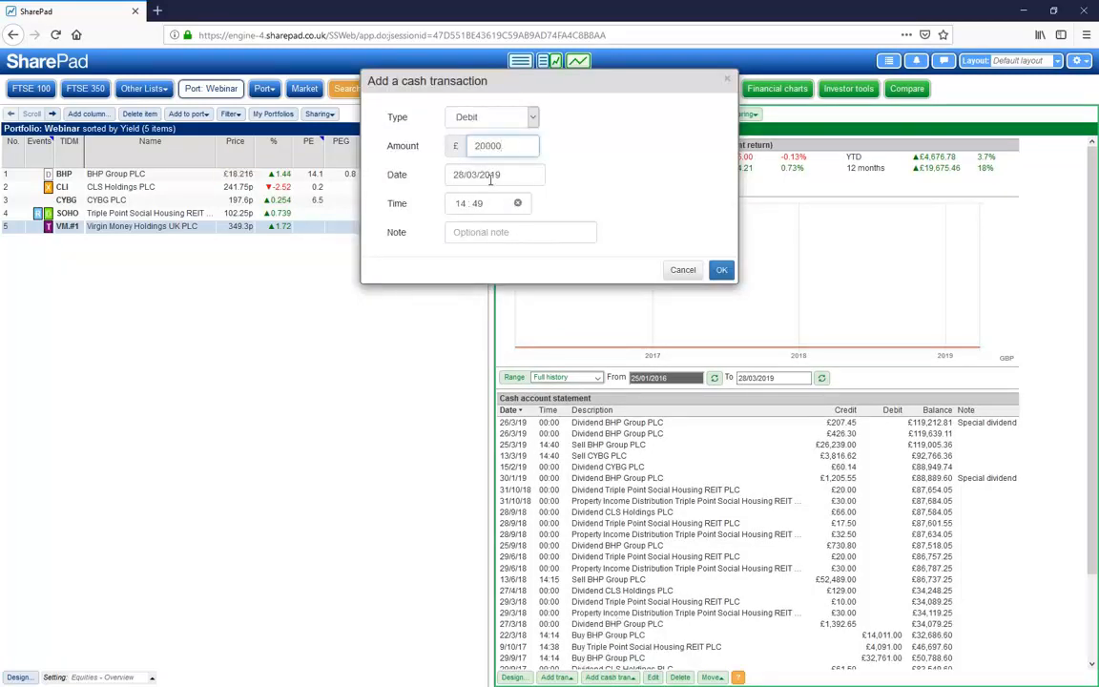
left_click(497, 174)
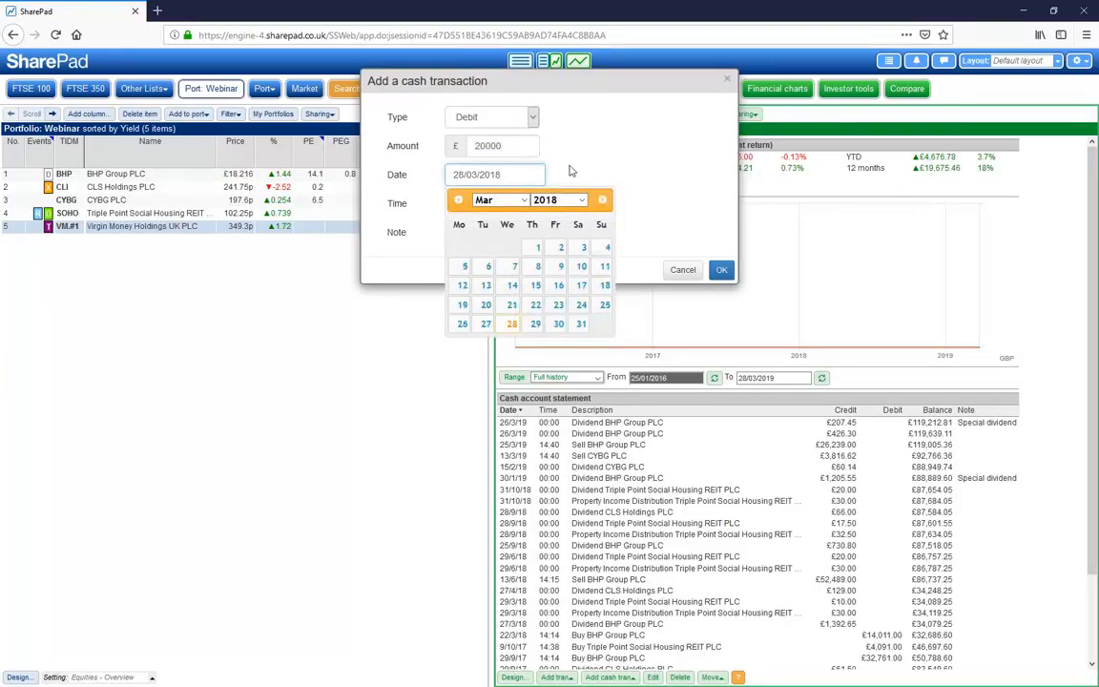
left_click(571, 171)
left_click(720, 269)
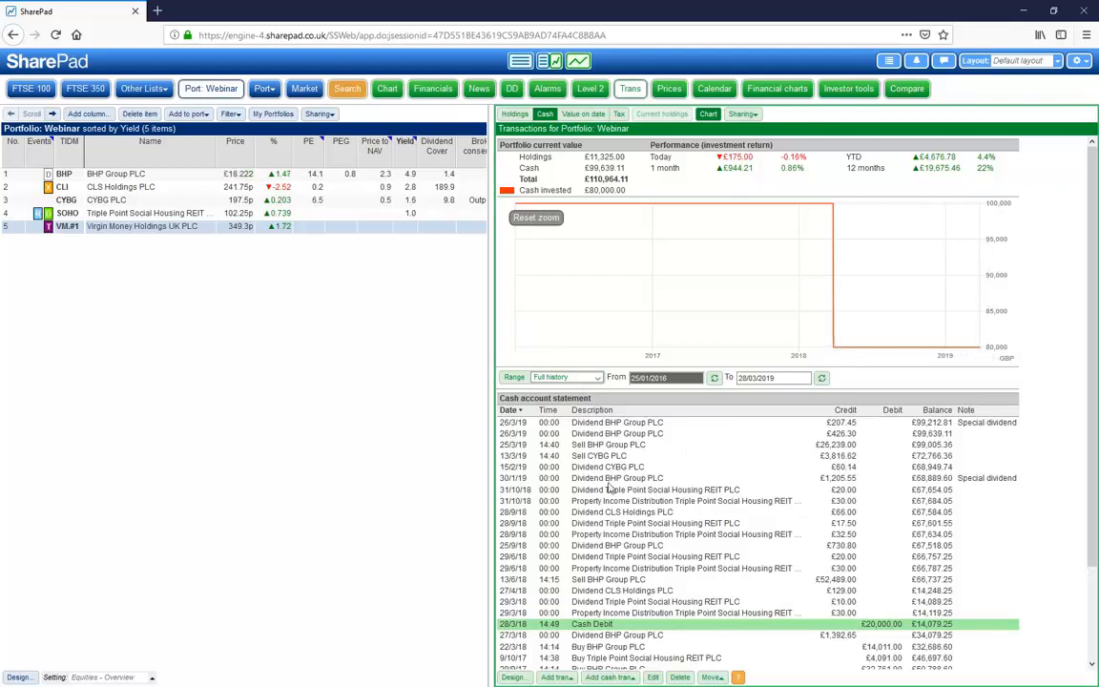
Set the portfolio chart to plot only the total portfolio value, without the total cash invested
scroll(562, 658, "down", 1)
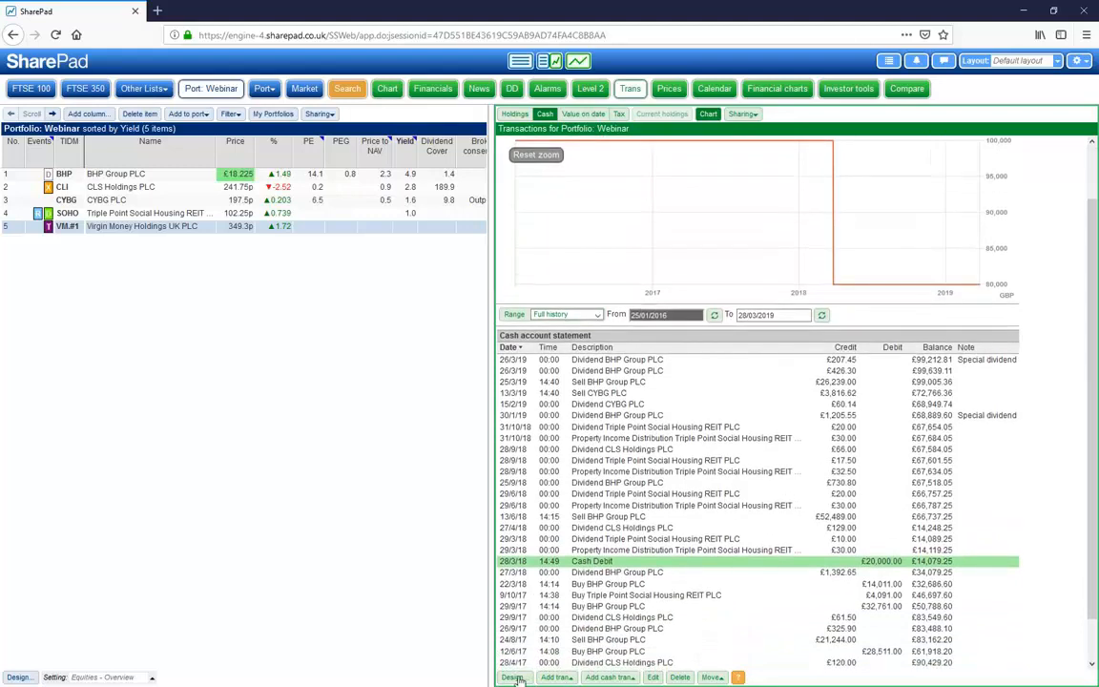
left_click(513, 677)
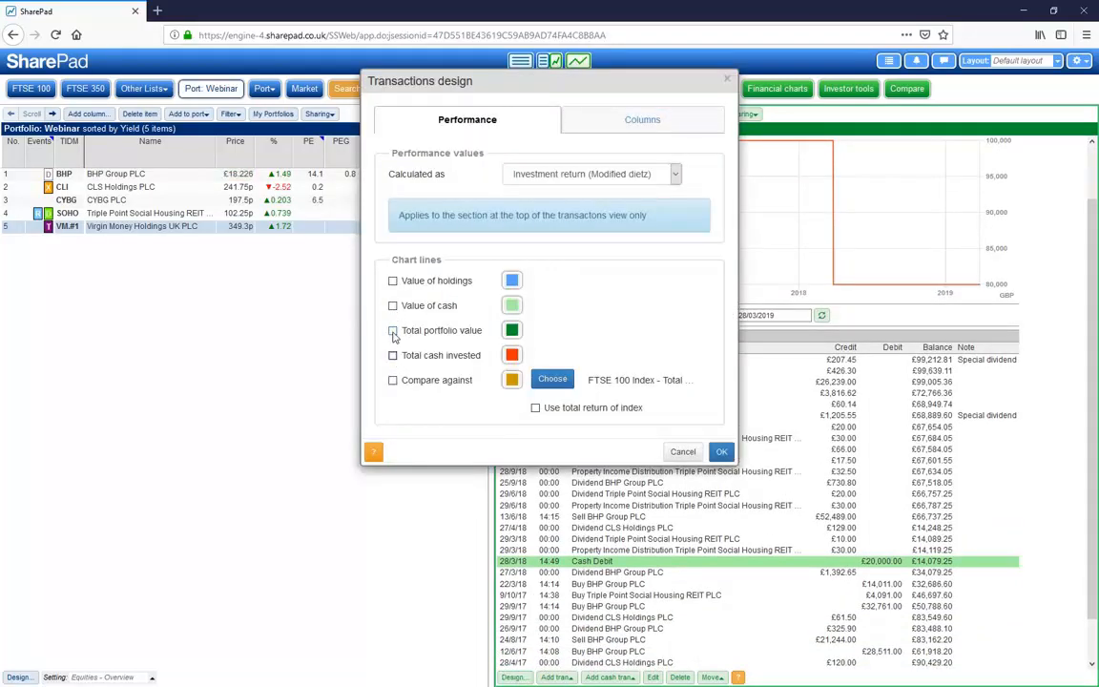
left_click(393, 332)
left_click(721, 450)
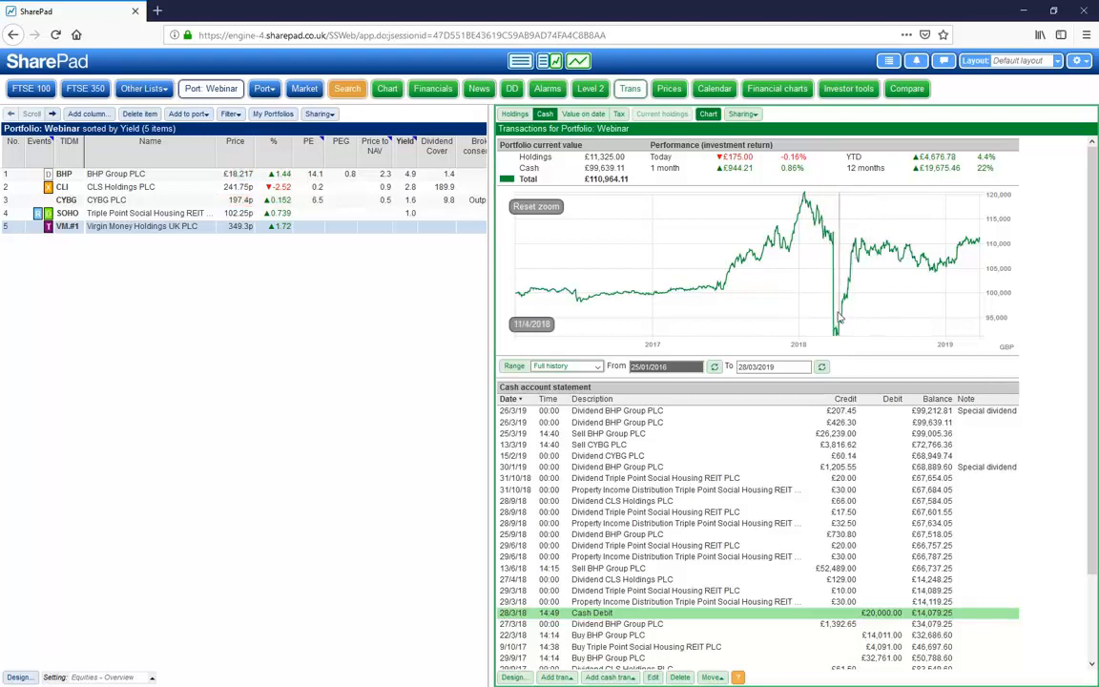
Delete the £20,000 cash debit of 28/3/18 from the cash account statement
key("Delete")
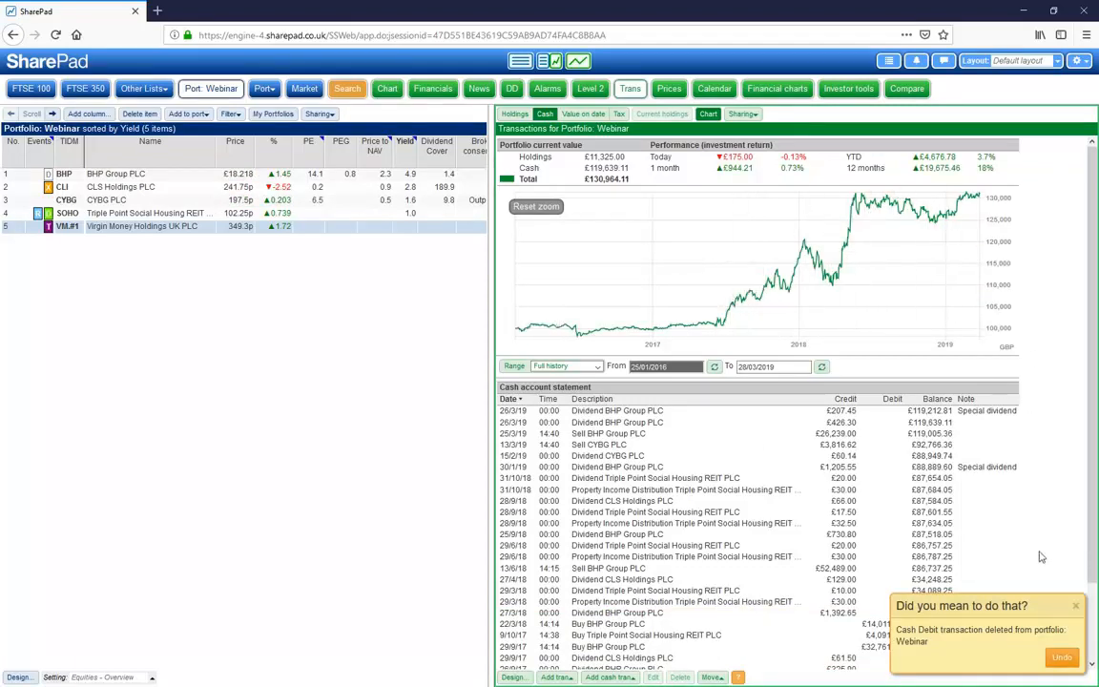
left_click(1077, 607)
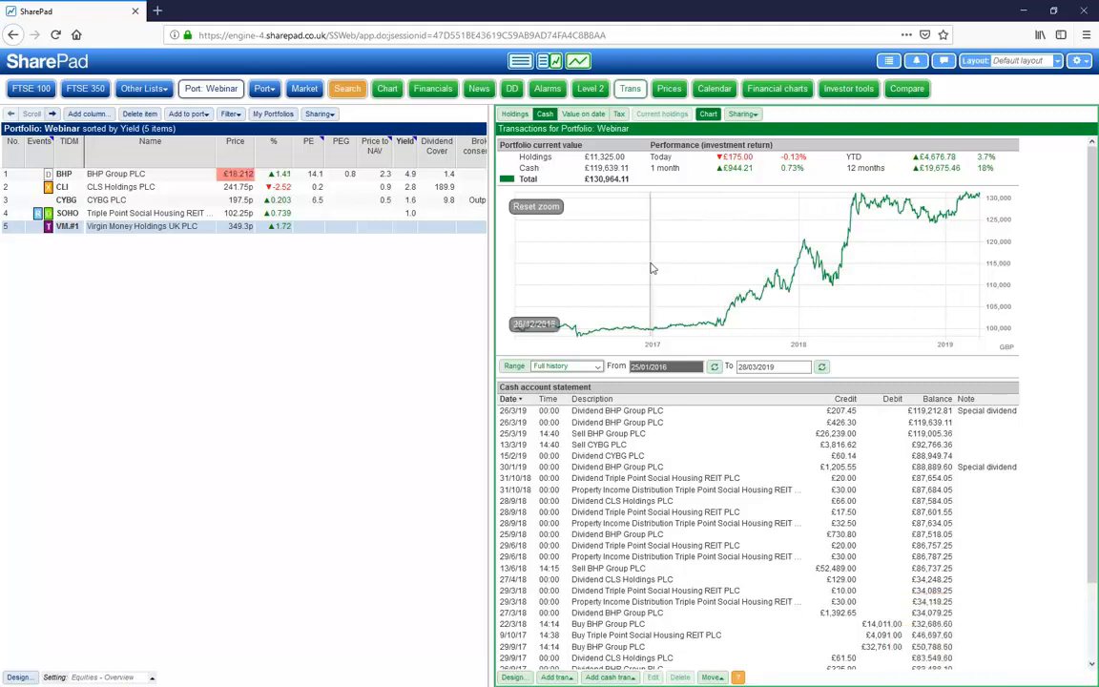
Add a comparison line for the FTSE 350 (NMX) to the portfolio chart and use the index's total return
left_click(512, 677)
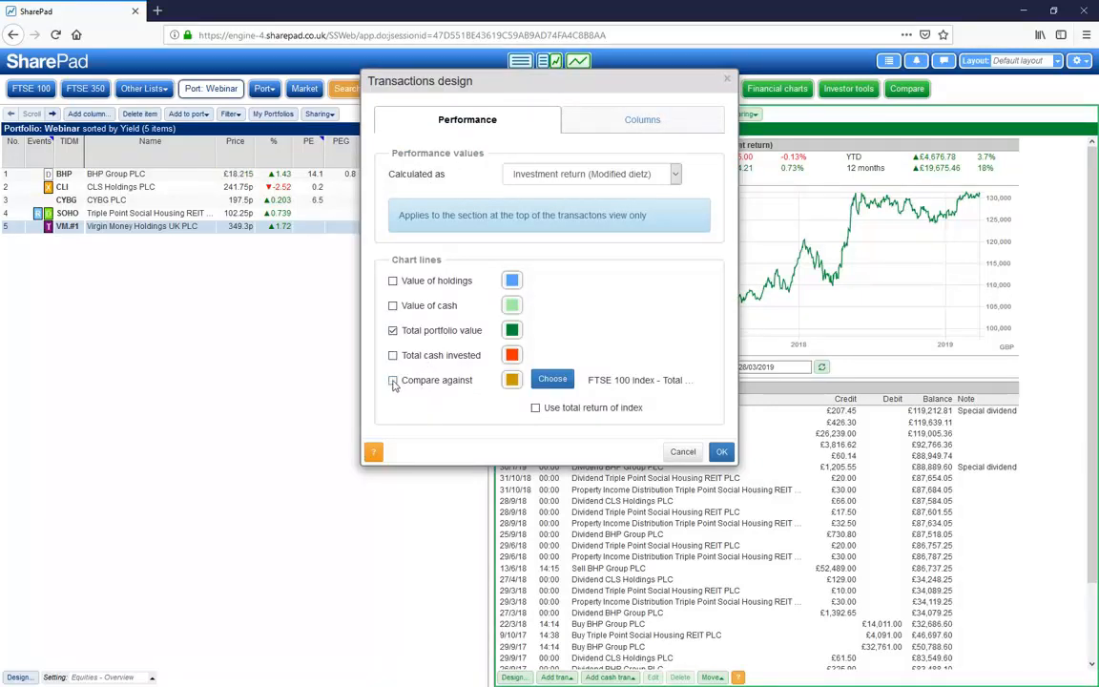
left_click(392, 379)
left_click(551, 380)
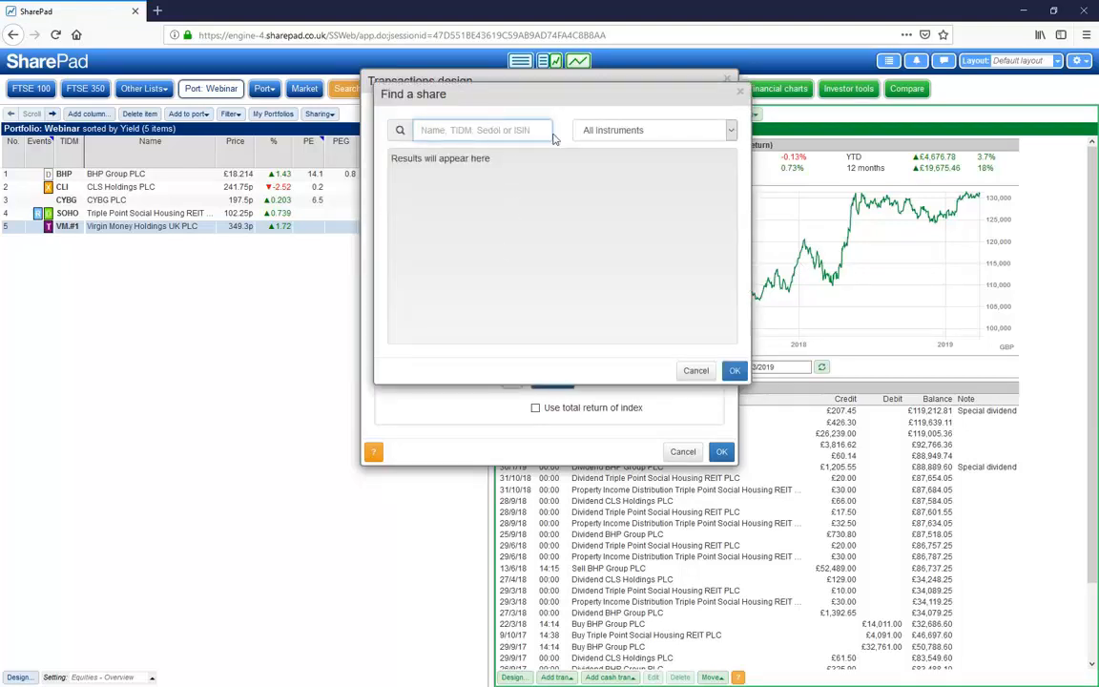
type("ttse 350")
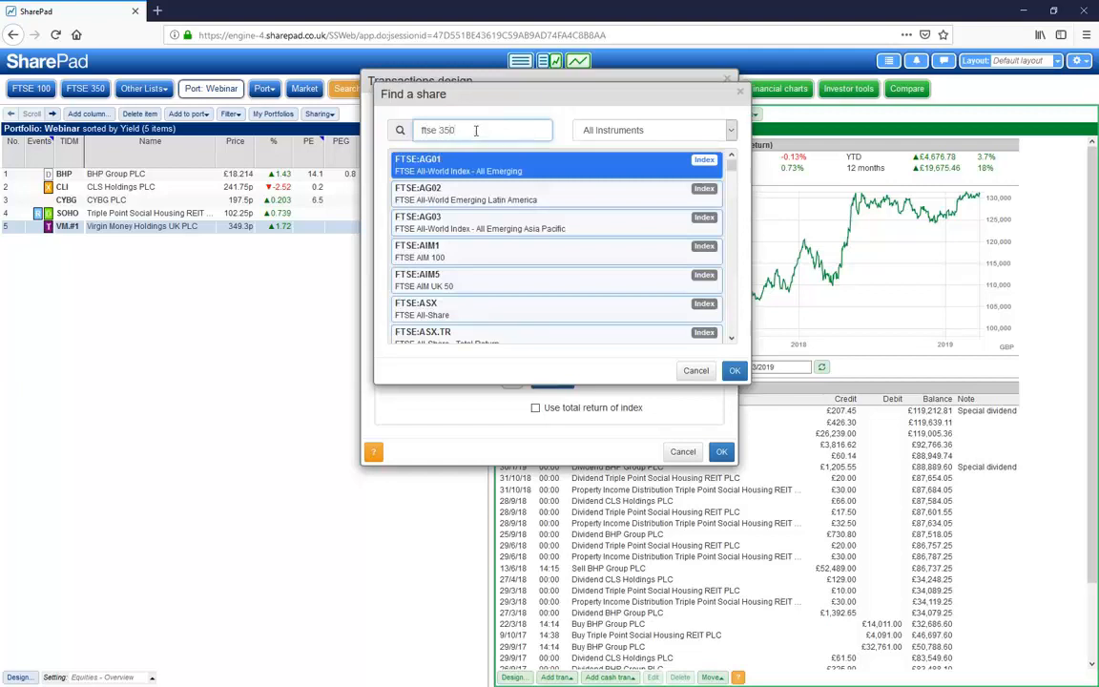
left_click(462, 250)
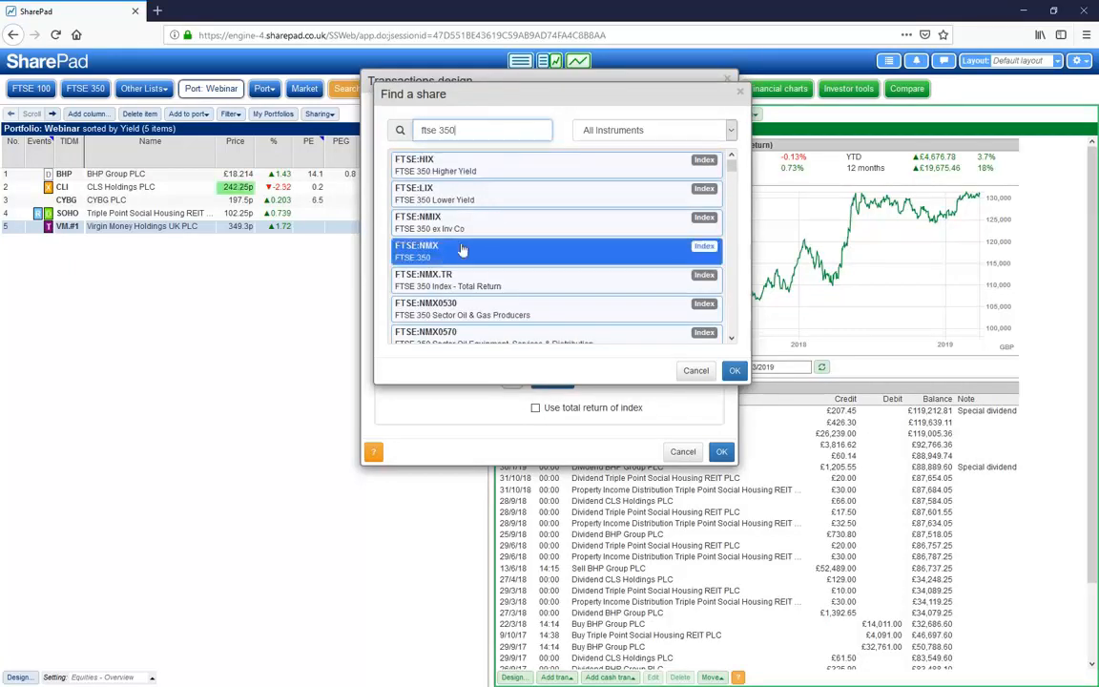
left_click(734, 370)
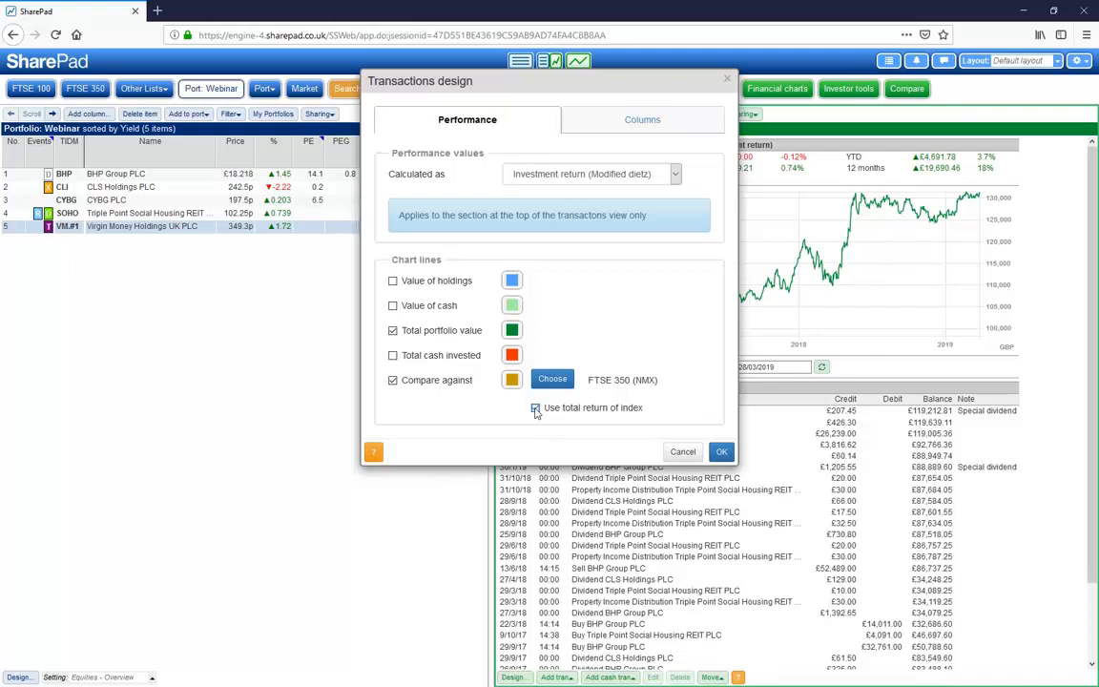
left_click(535, 408)
left_click(721, 452)
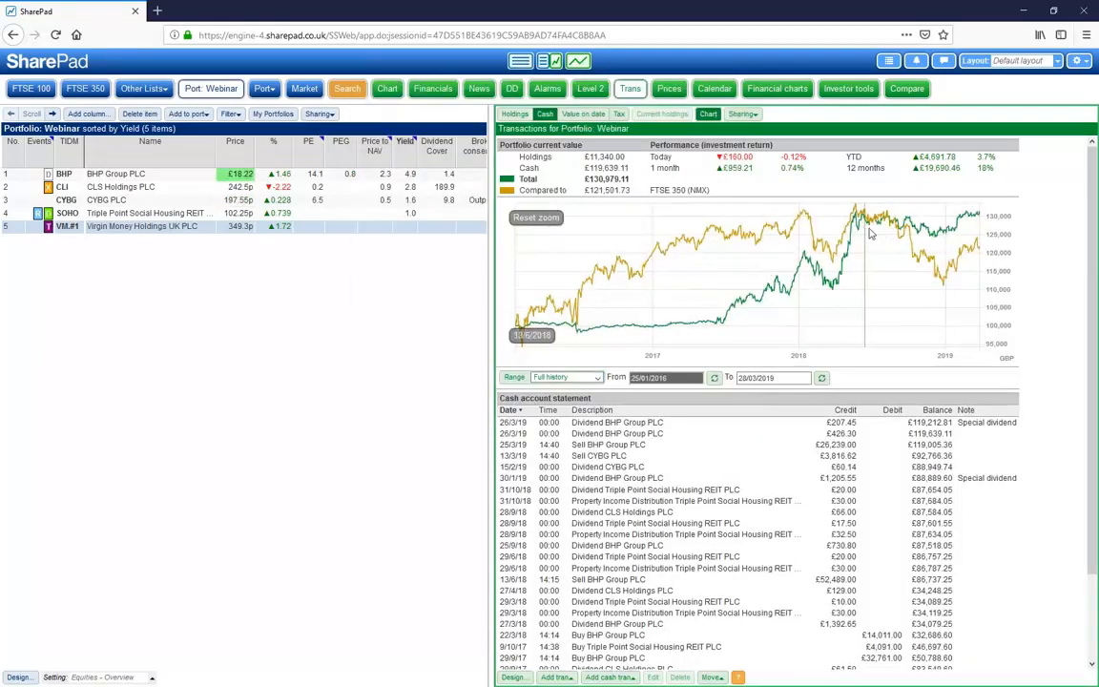
left_click(525, 678)
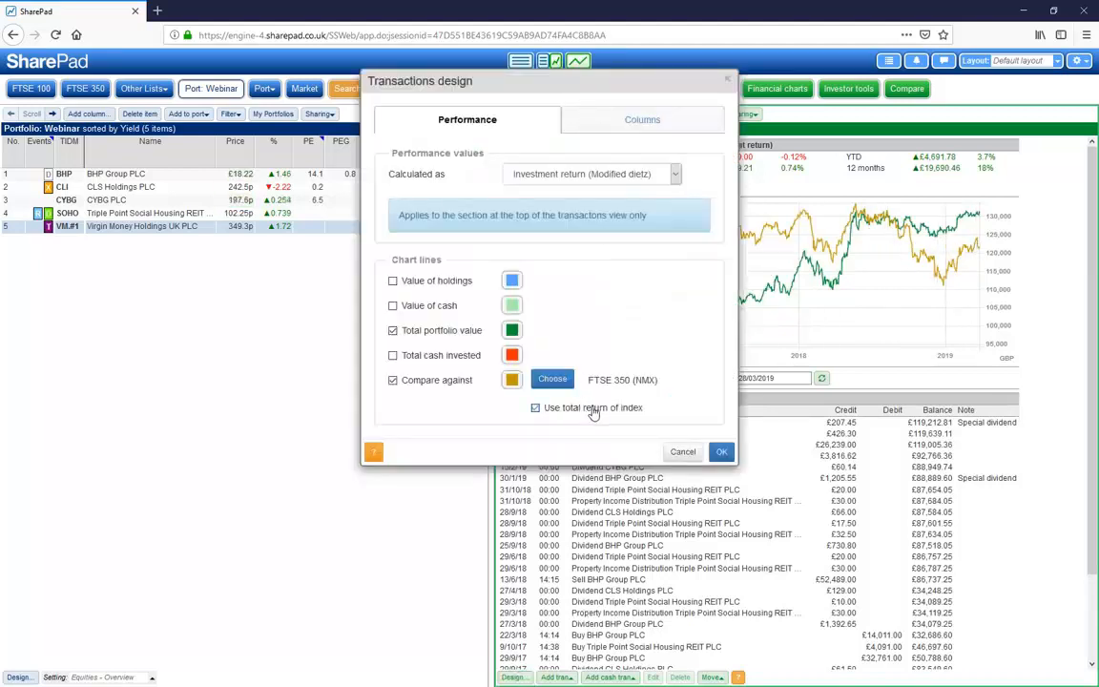
left_click(720, 452)
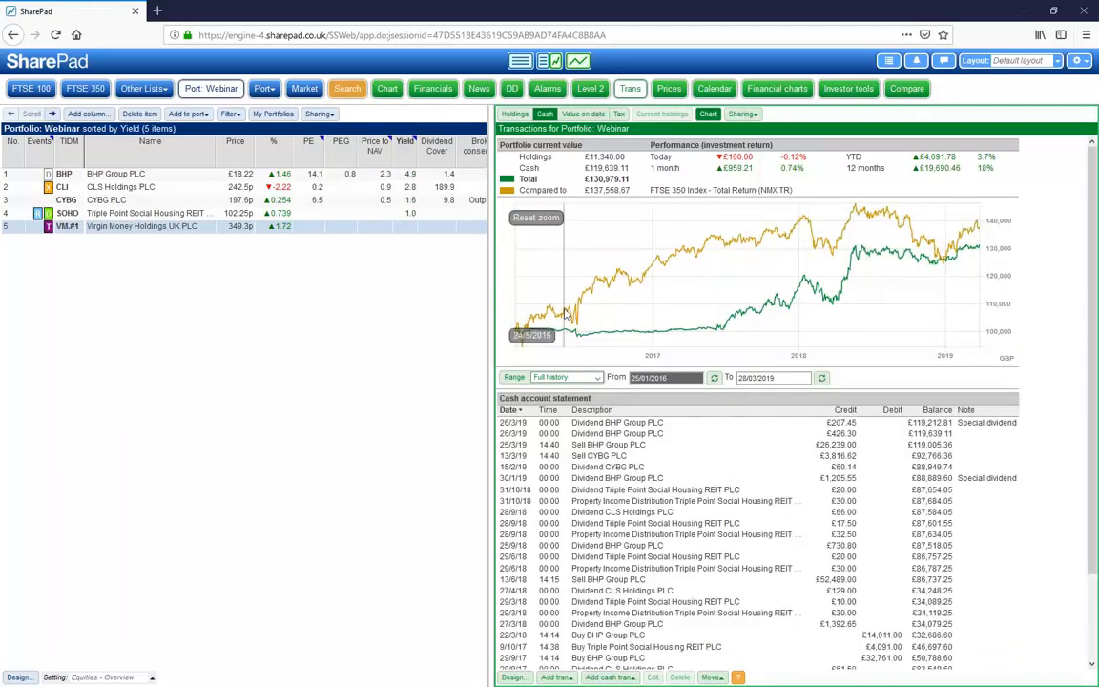
Search exchange traded funds for "ftse 100" and set iShares FTSE 100 UCITS ETF Acc (CUKX) as the chart's comparison instrument
left_click(512, 676)
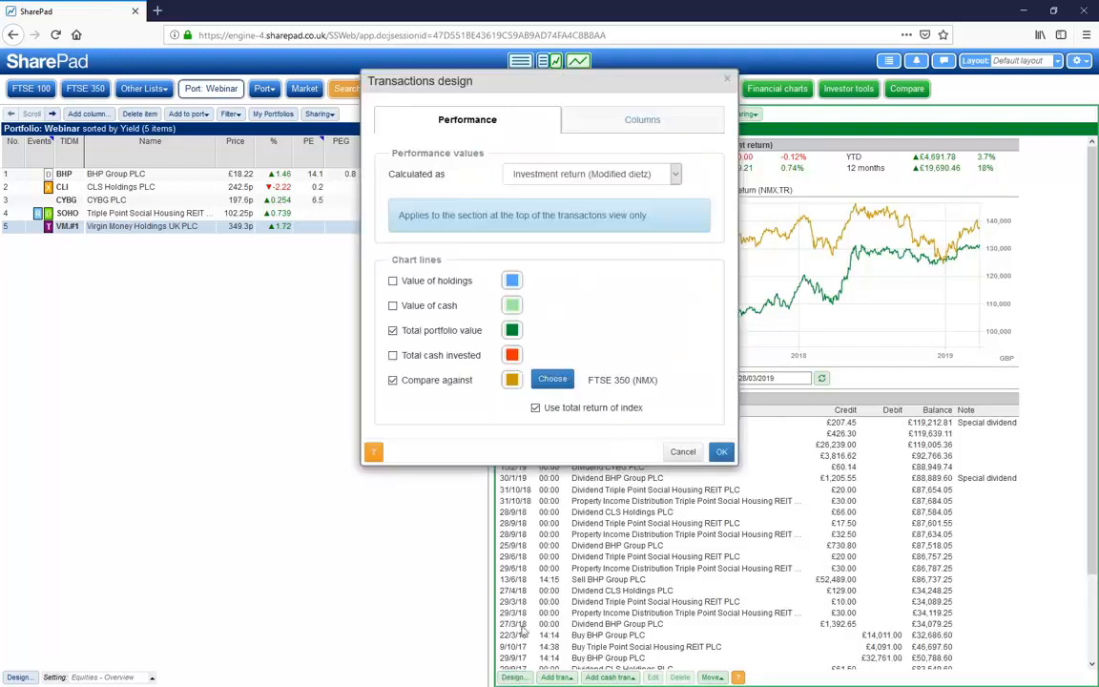
left_click(552, 380)
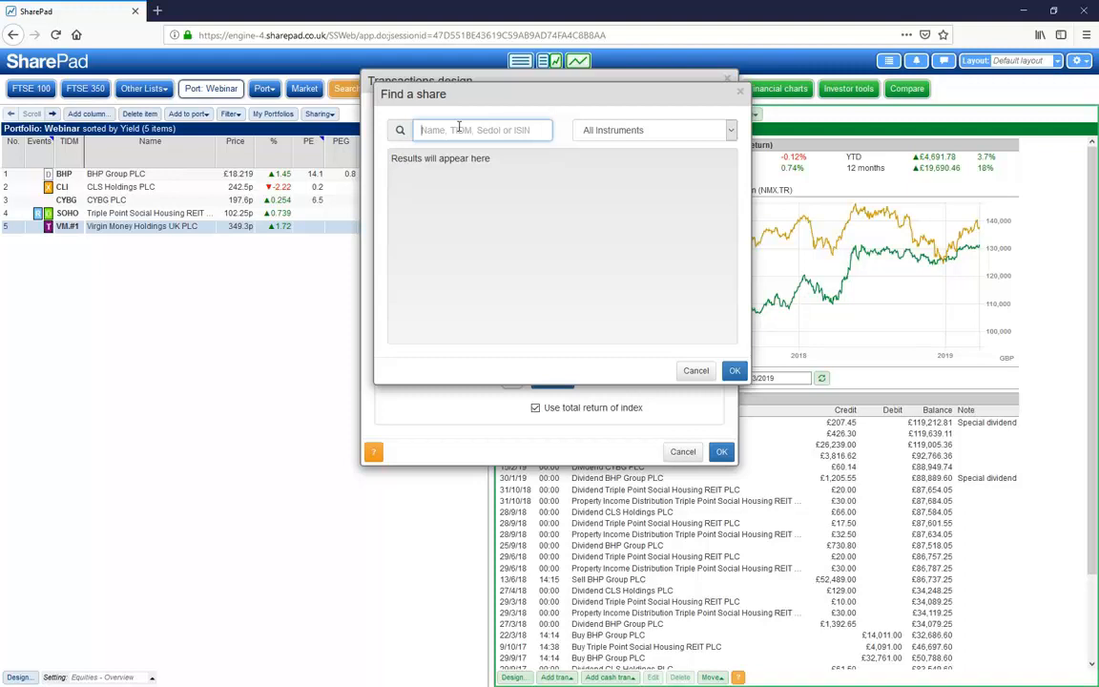
type("fise 100")
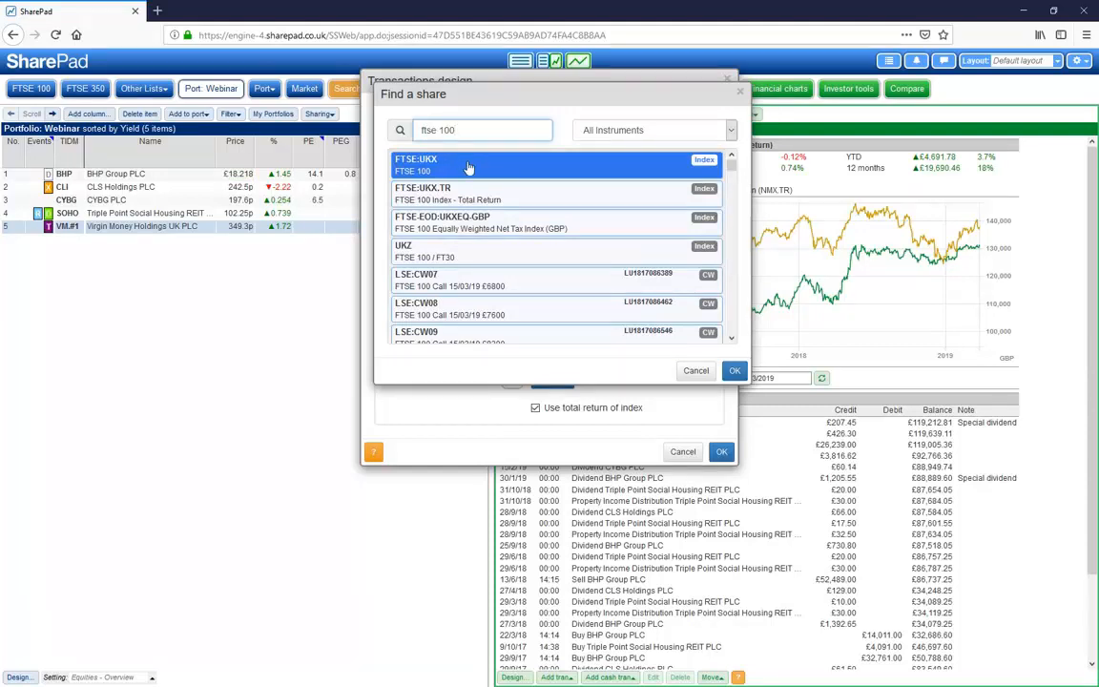
scroll(521, 237, "down", 3)
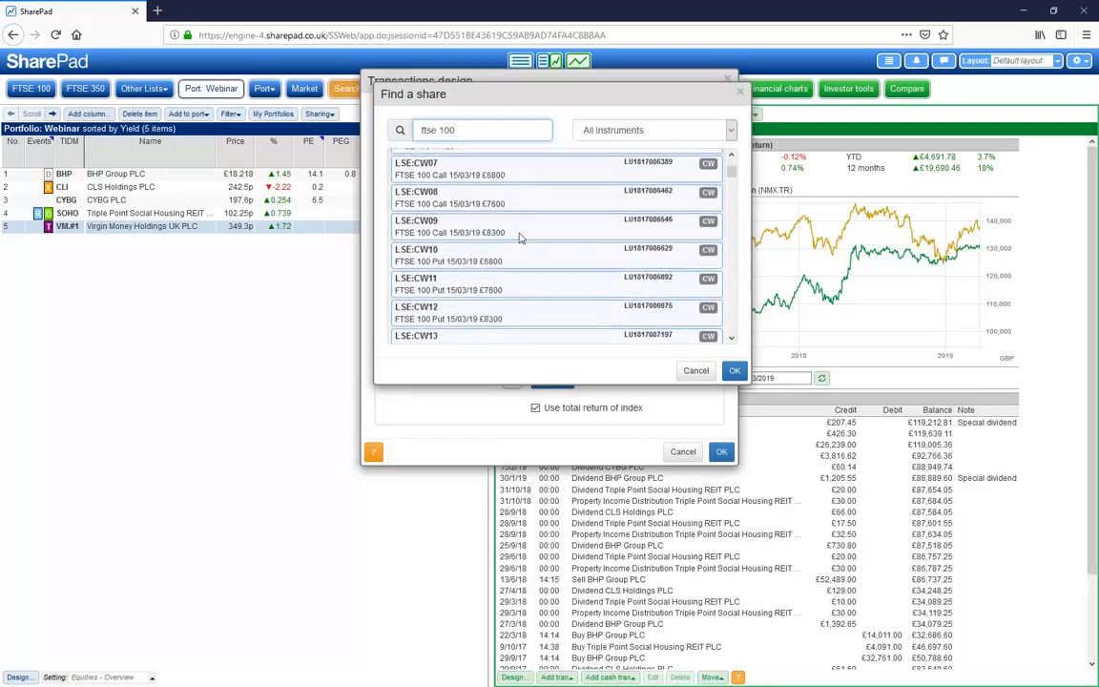
left_click(638, 131)
scroll(616, 353, "down", 3)
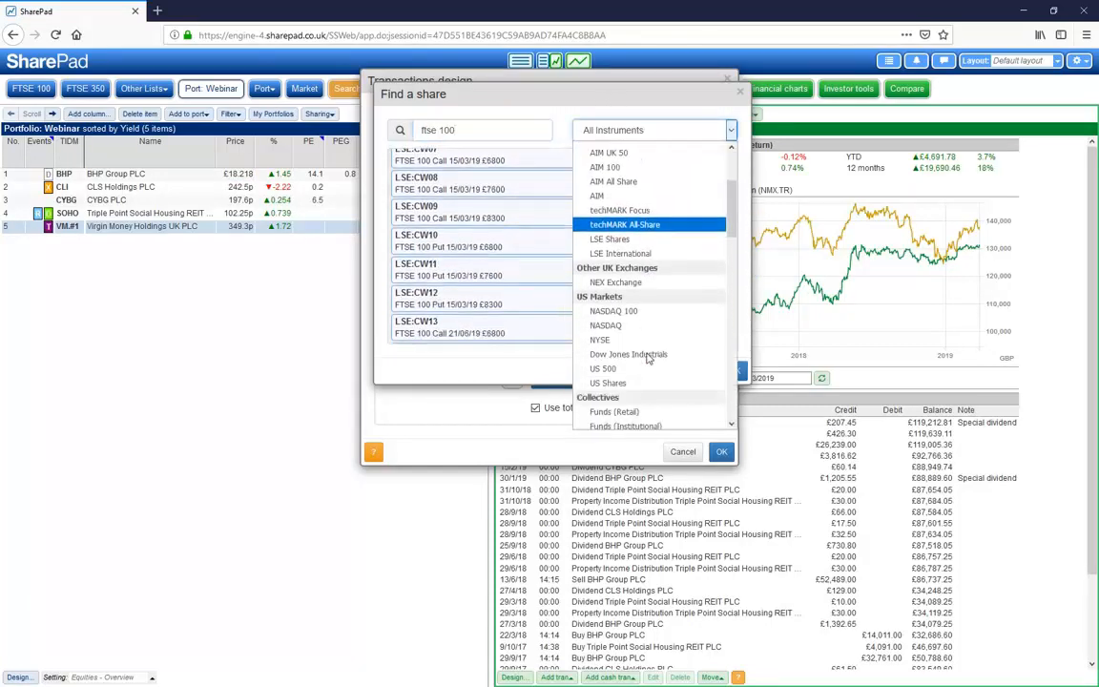
scroll(630, 296, "down", 2)
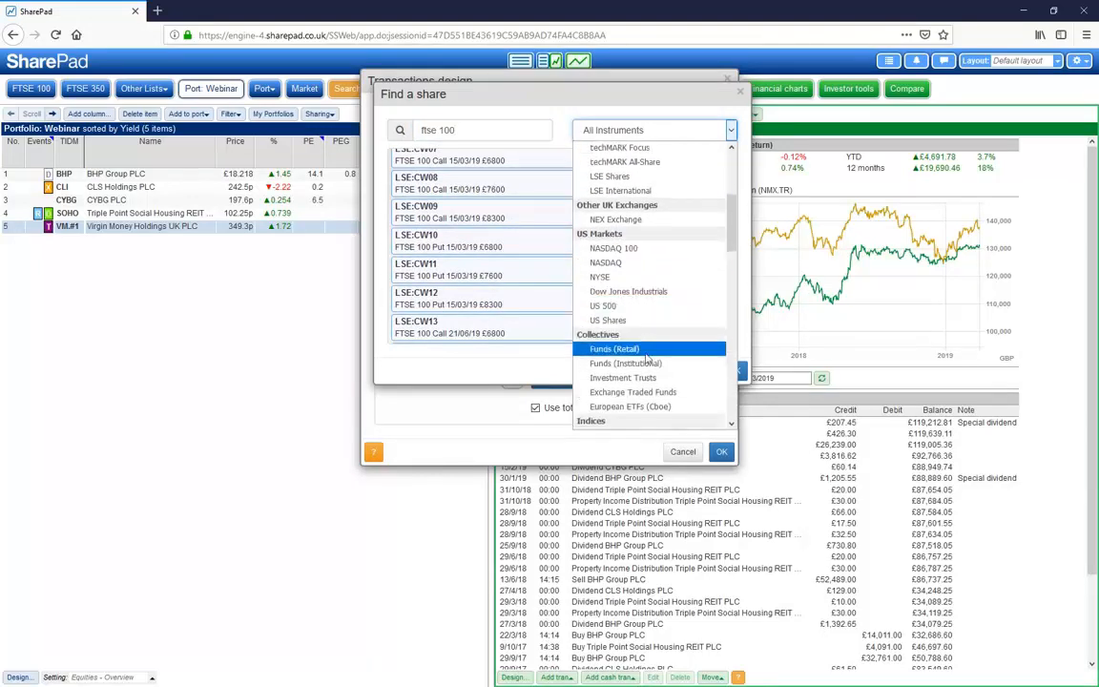
left_click(616, 392)
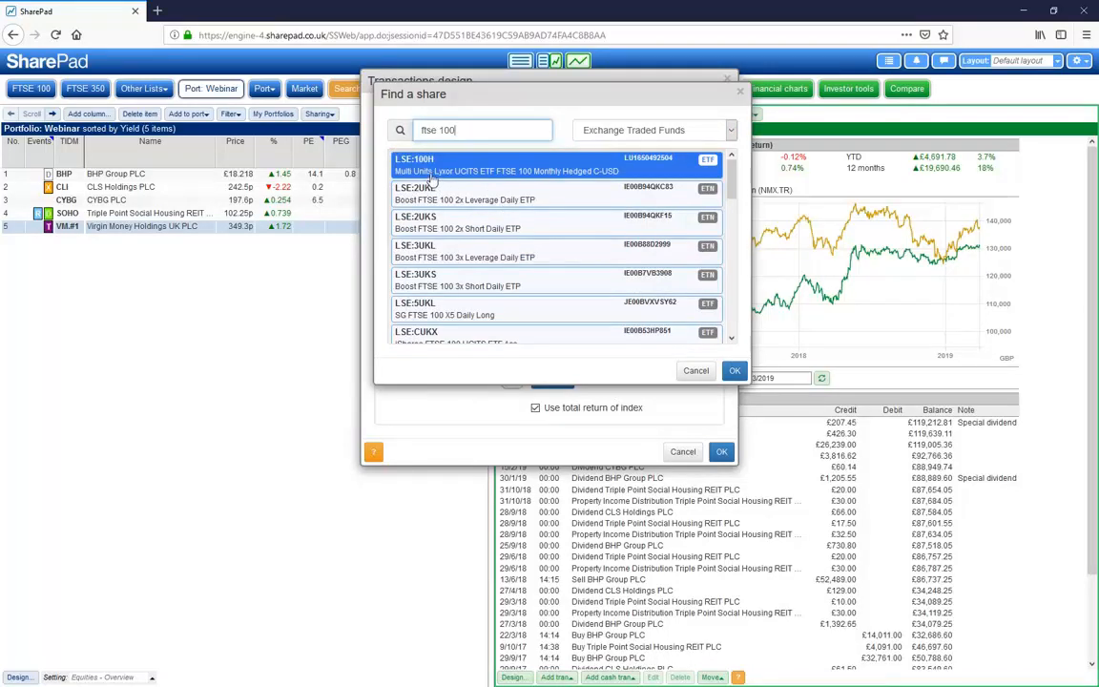
scroll(472, 224, "down", 3)
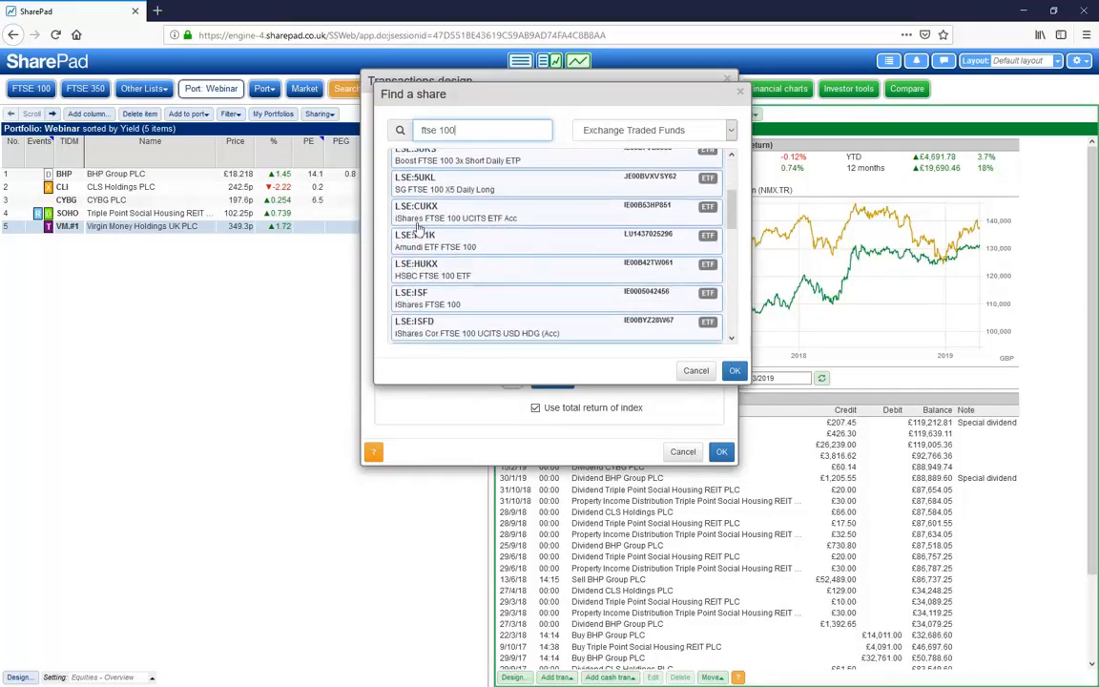
left_click(448, 220)
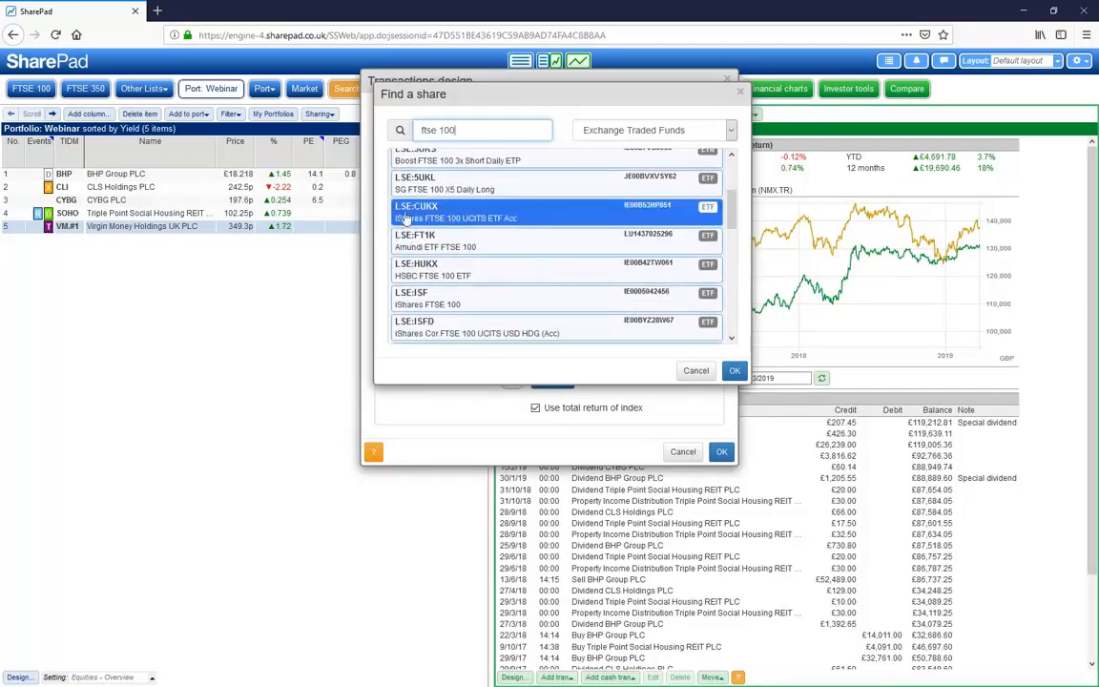
left_click(735, 370)
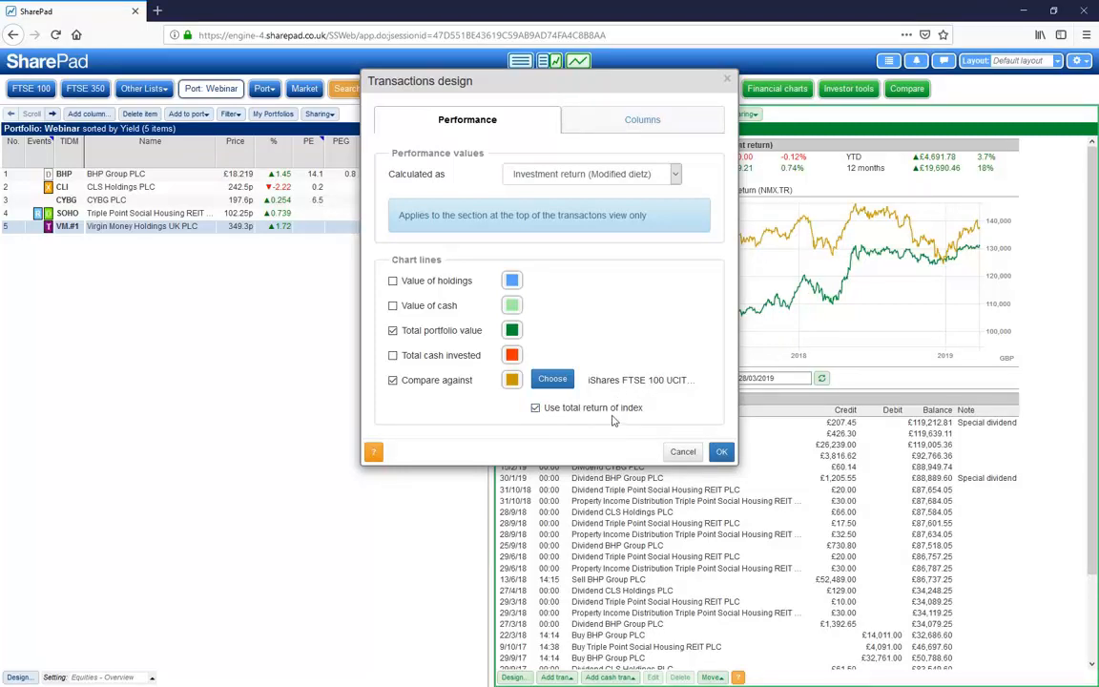
left_click(720, 451)
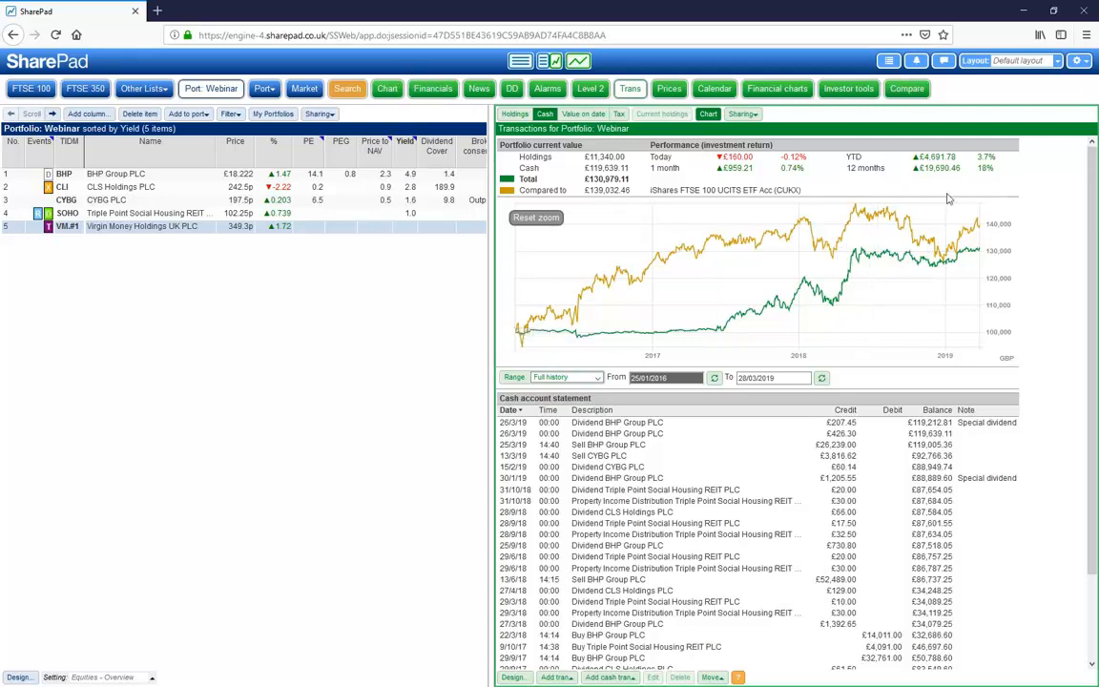
Zoom the comparison chart in on the period from 26/12/2018 to 28/03/2019, and reset the zoom
left_click_drag(945, 286, 989, 267)
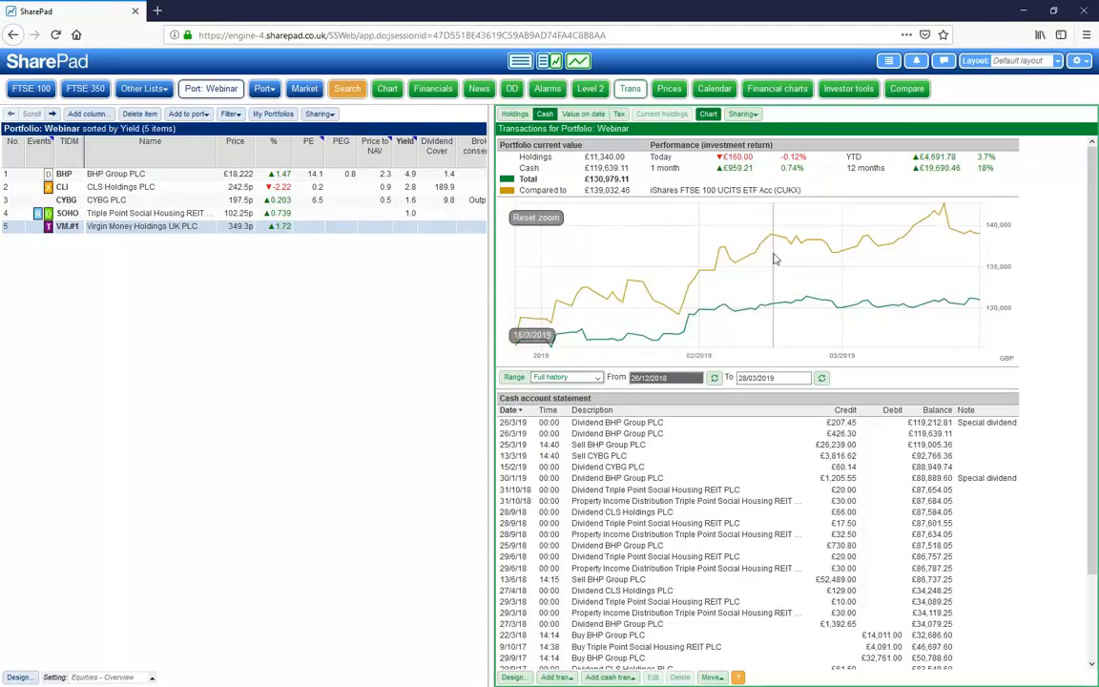
left_click(536, 217)
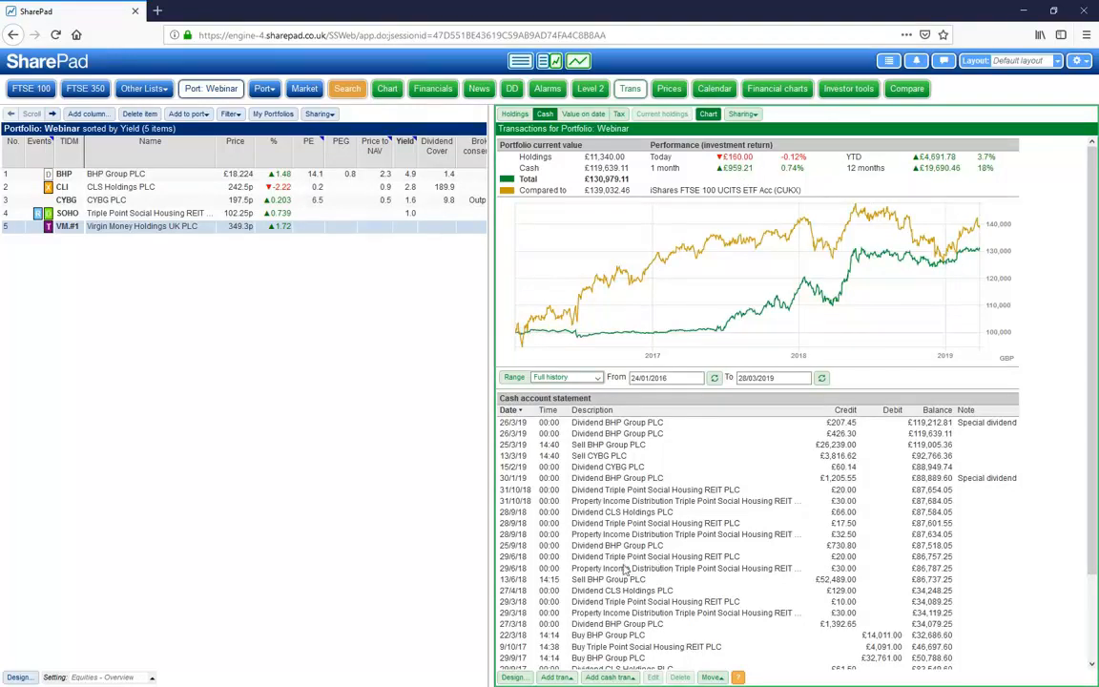
Add a cash debit of £20,000 dated 28/03/2018 to the Webinar portfolio's cash account
left_click(609, 676)
left_click(618, 619)
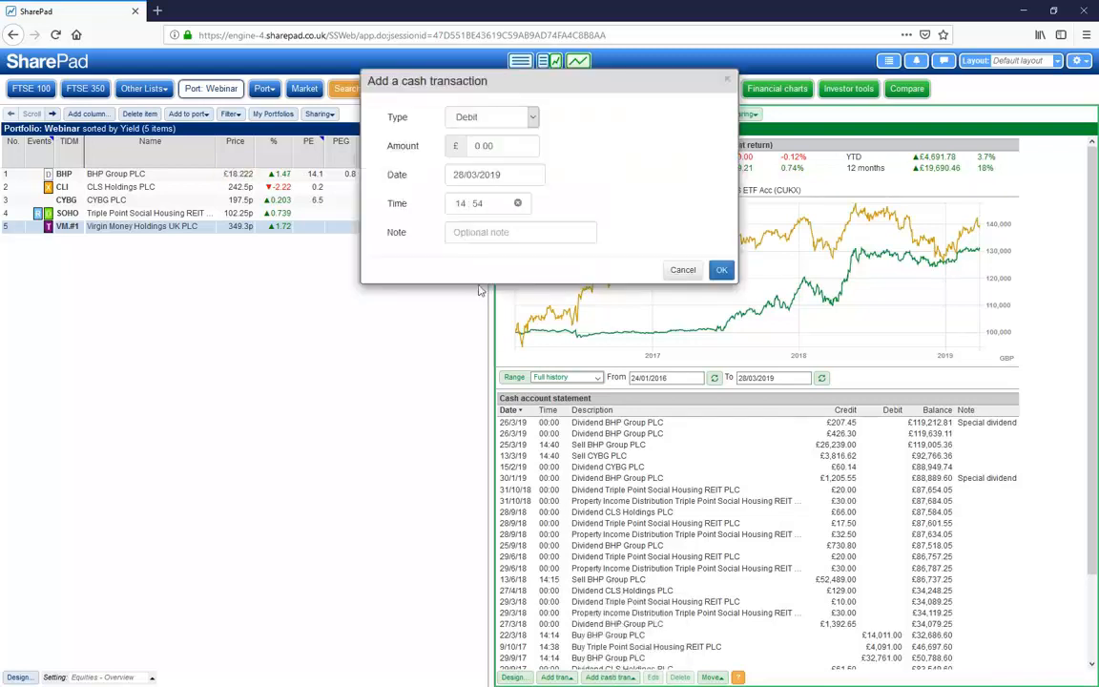
left_click(467, 145)
type("20000")
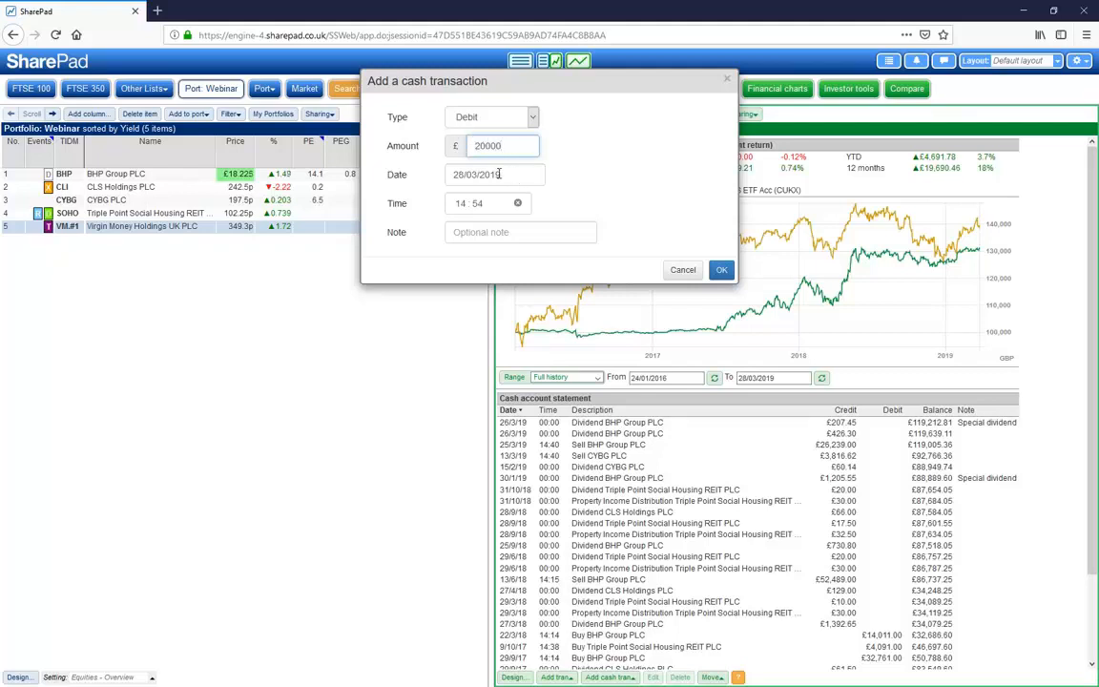
left_click(510, 173)
key("BackSpace")
type("8")
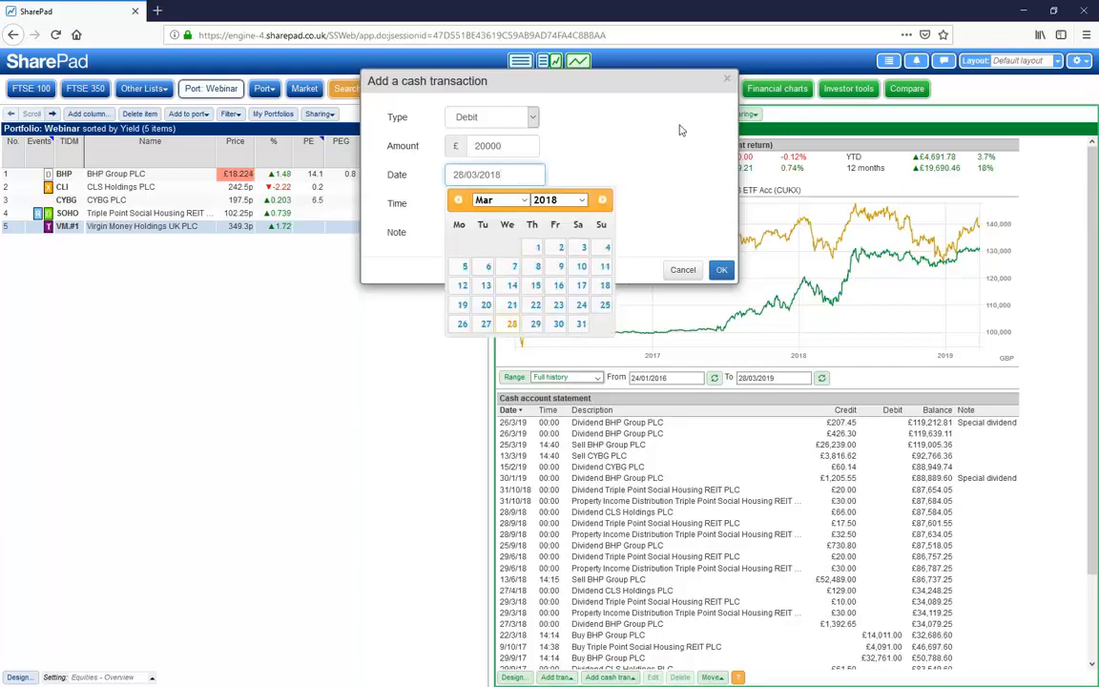
left_click(613, 115)
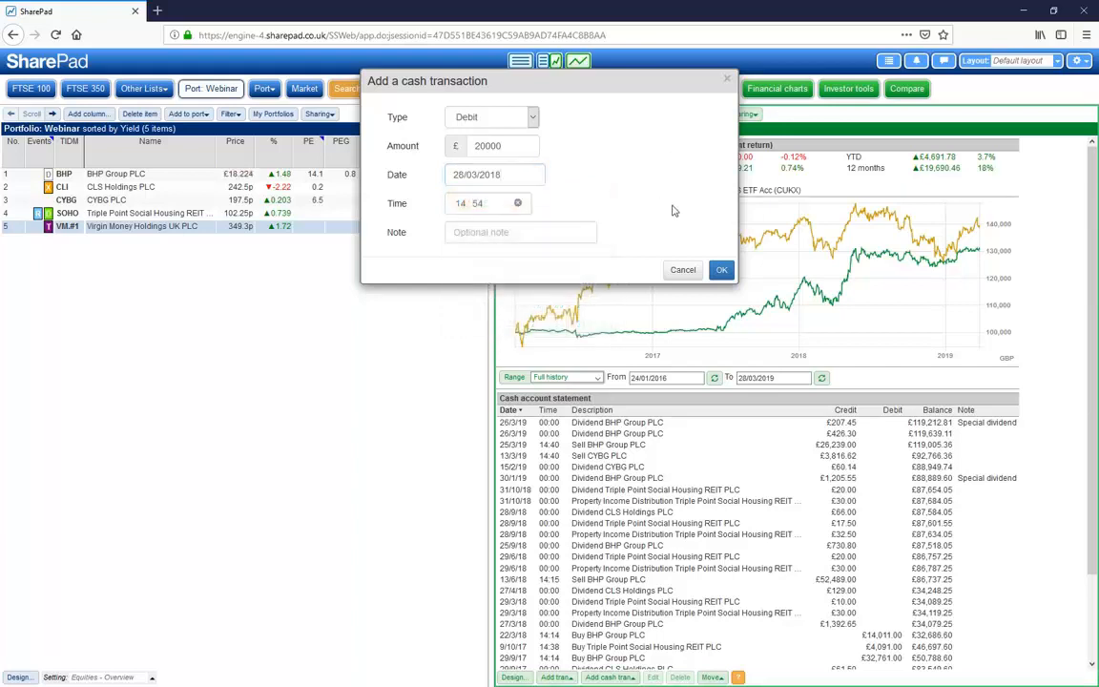
left_click(721, 272)
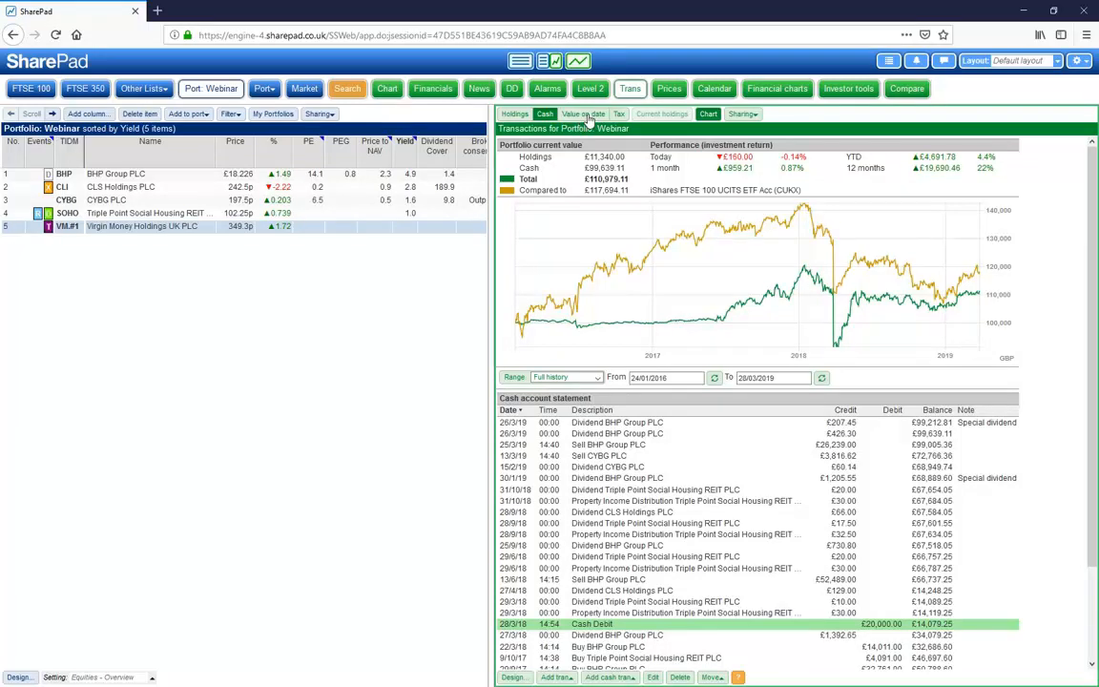
View the portfolio's value on date comparison for the range 1 year ago, and return to the list of holdings
left_click(586, 115)
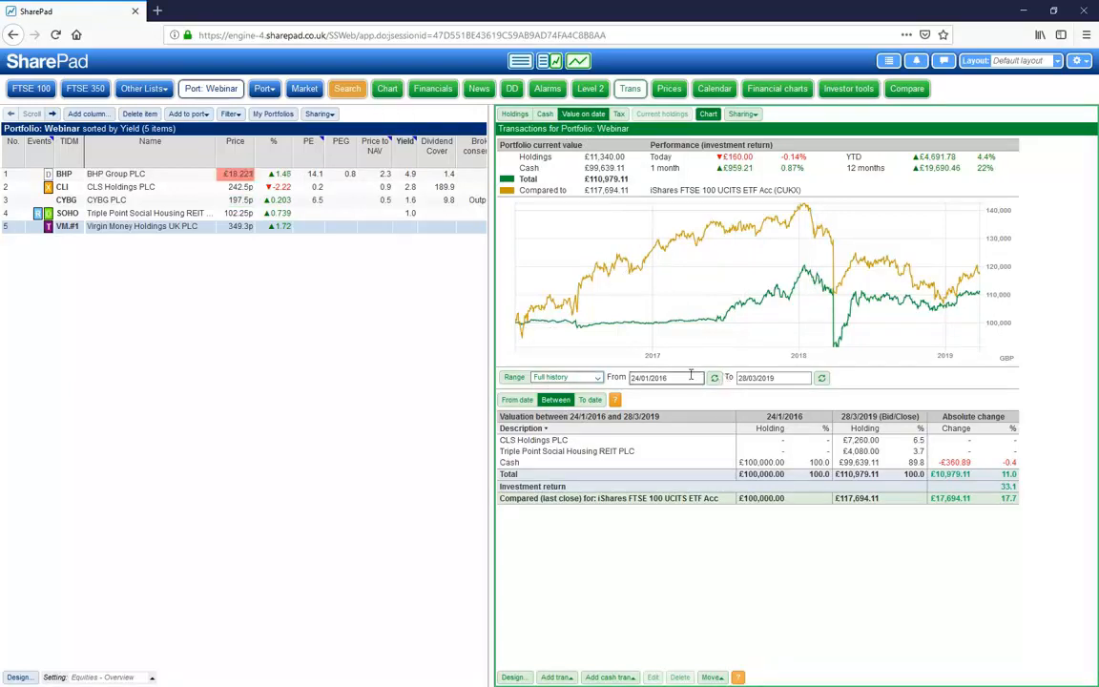
left_click(591, 377)
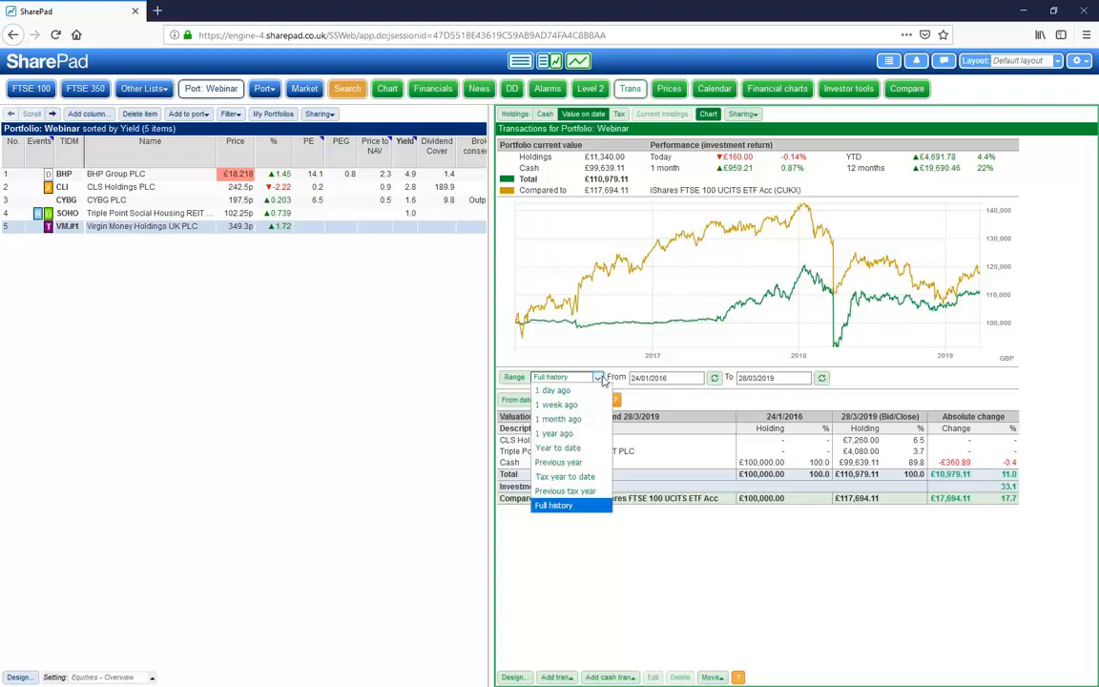
left_click(553, 433)
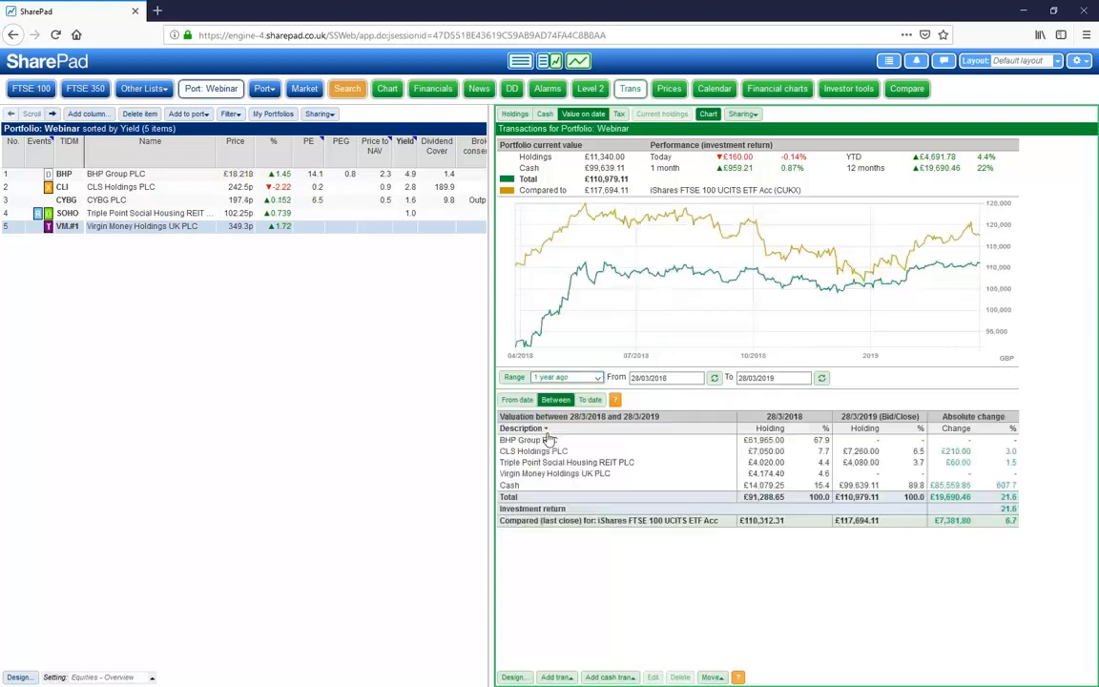
left_click(553, 378)
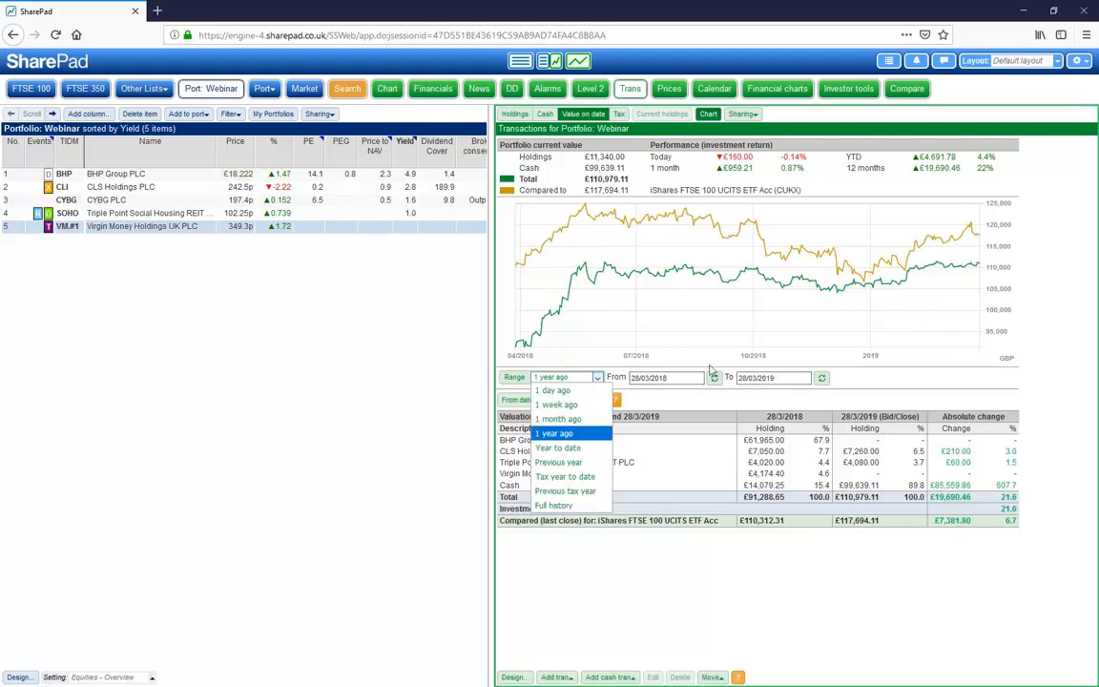
left_click(583, 440)
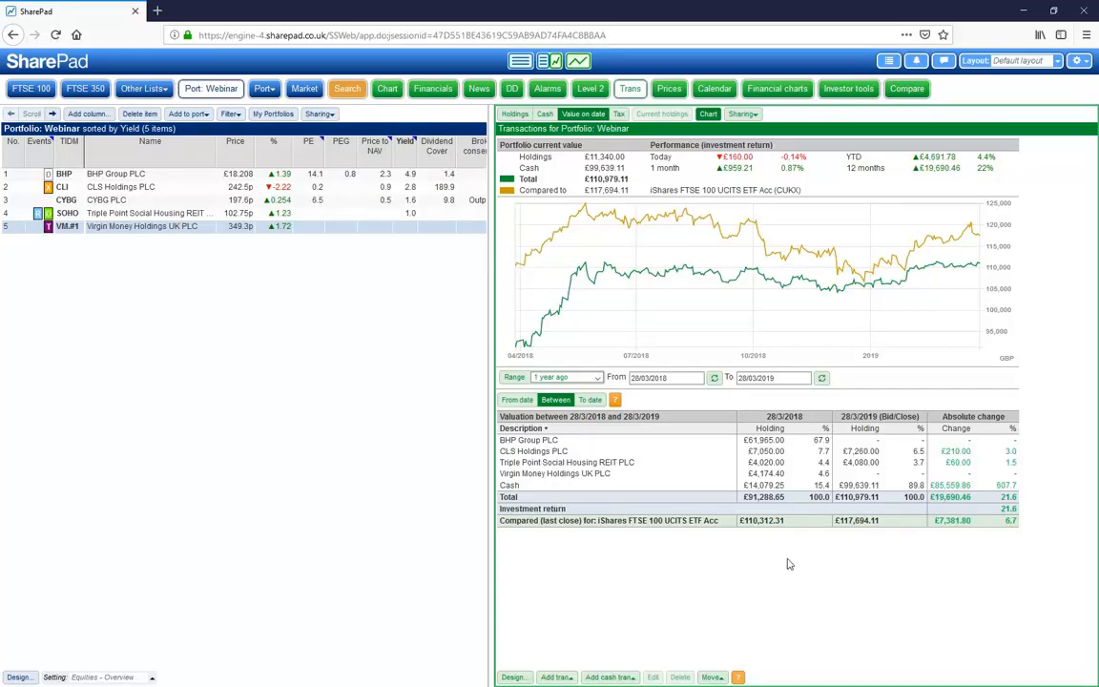
left_click(514, 116)
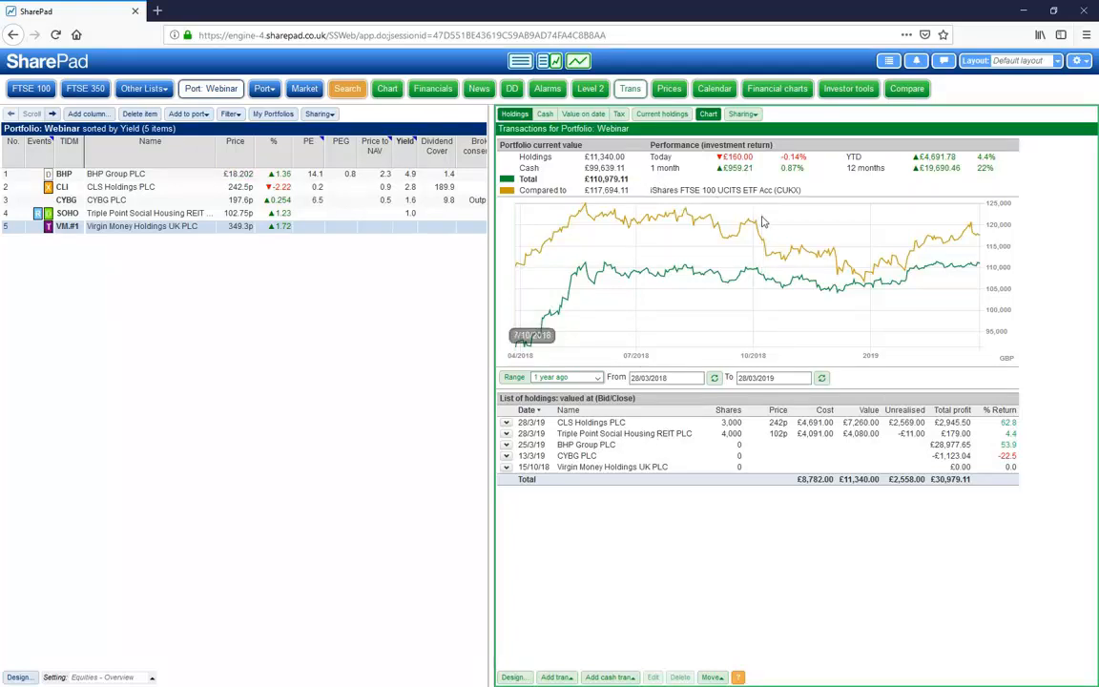
Open the import of a portfolio from a file and set the file format to Generic format (csv)
left_click(1078, 61)
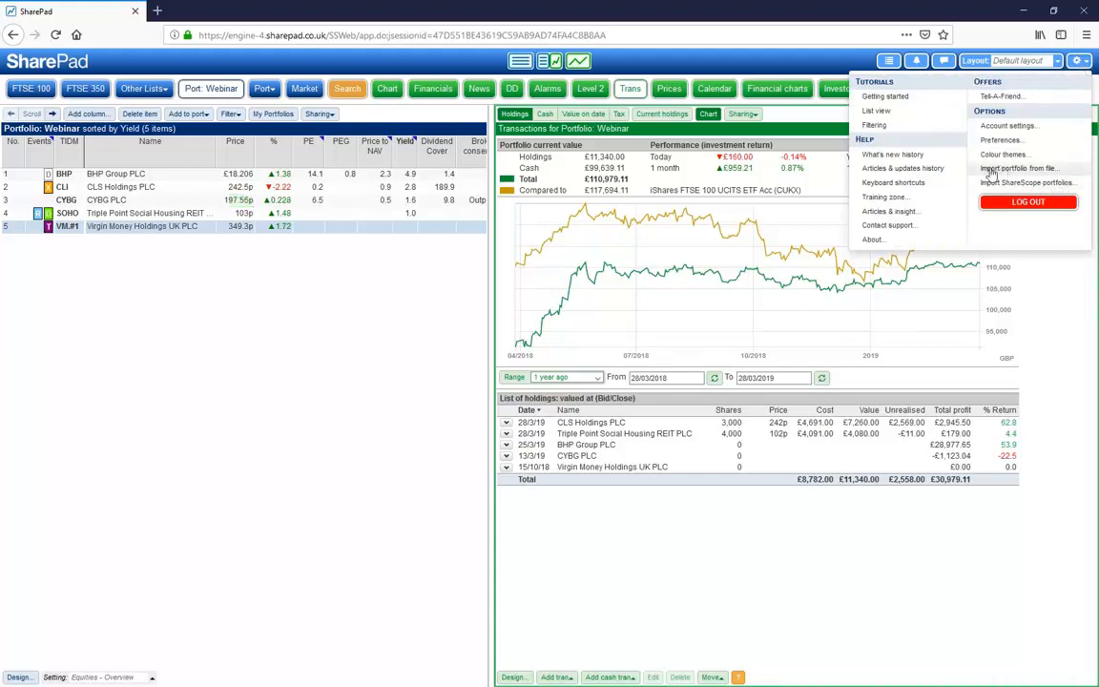
left_click(1062, 169)
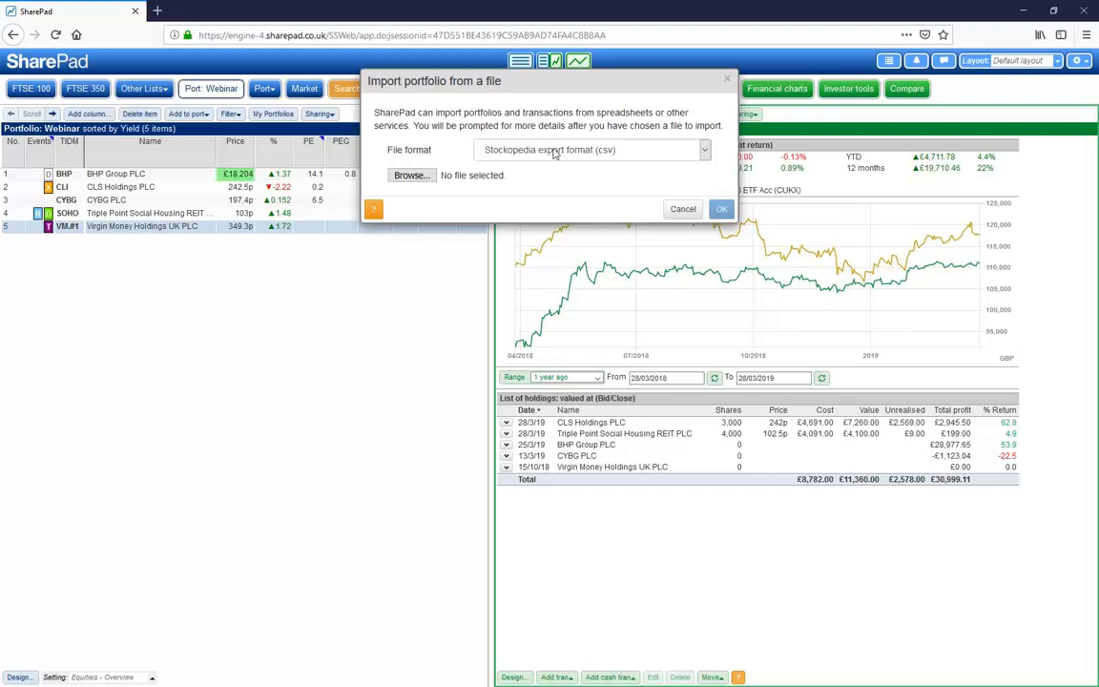
left_click(559, 152)
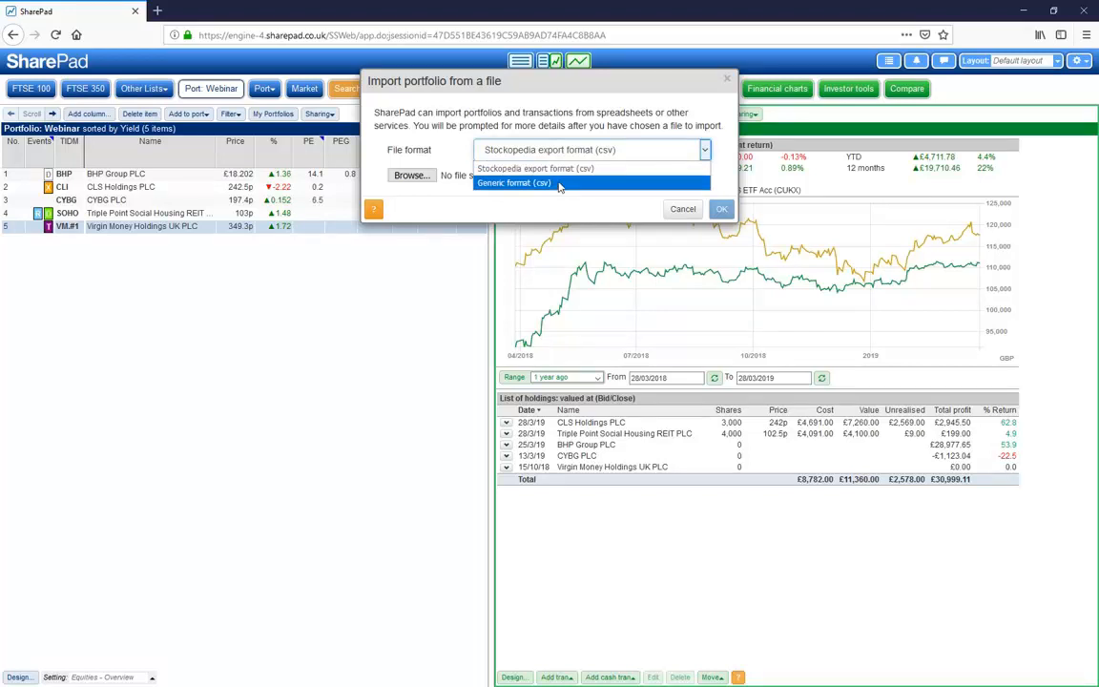
left_click(559, 184)
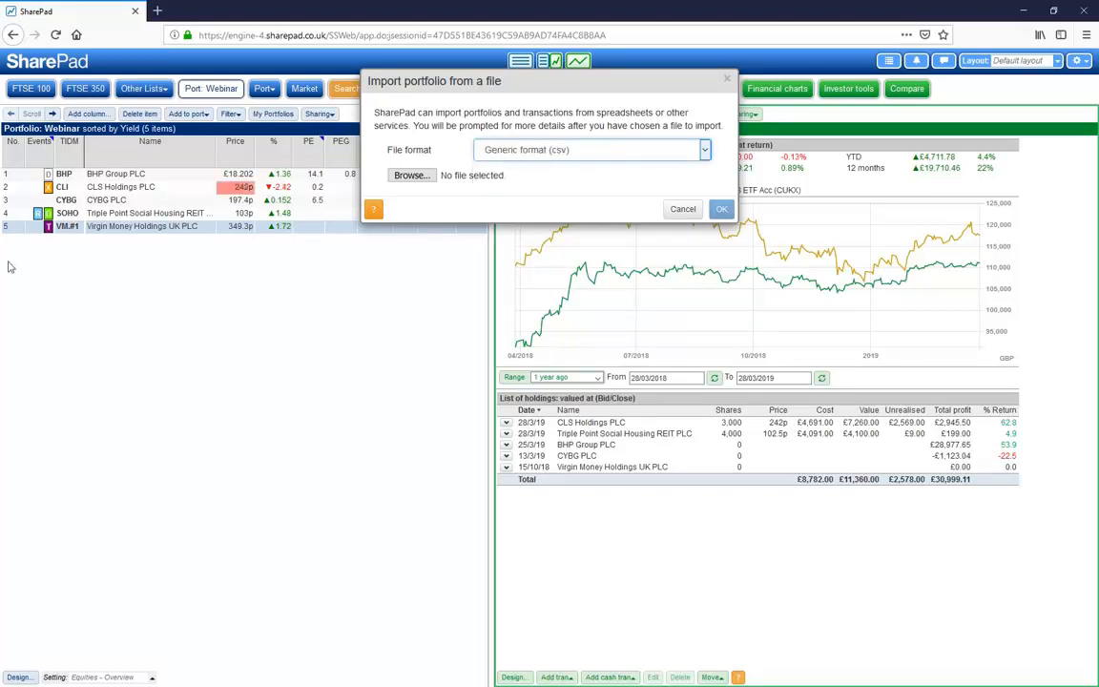
Switch to Webinar.csv in LibreOffice Calc and examine the ShareID column, including the BHP and GB00BQ8P0644 entries
key("alt+Tab")
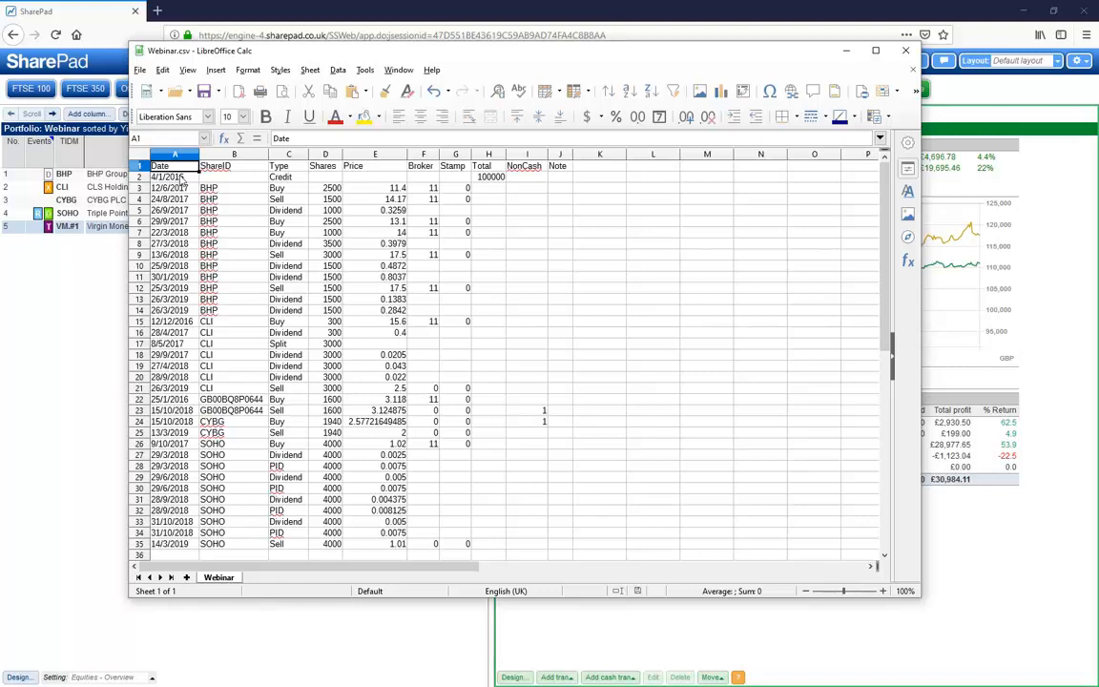
left_click(239, 170)
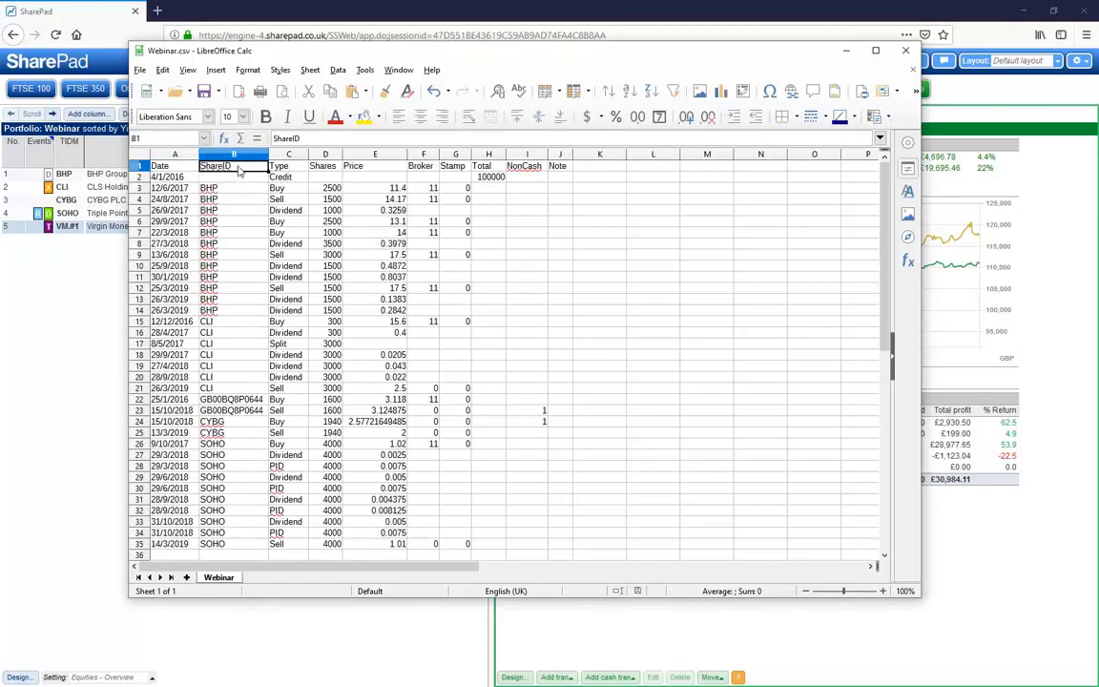
left_click(230, 191)
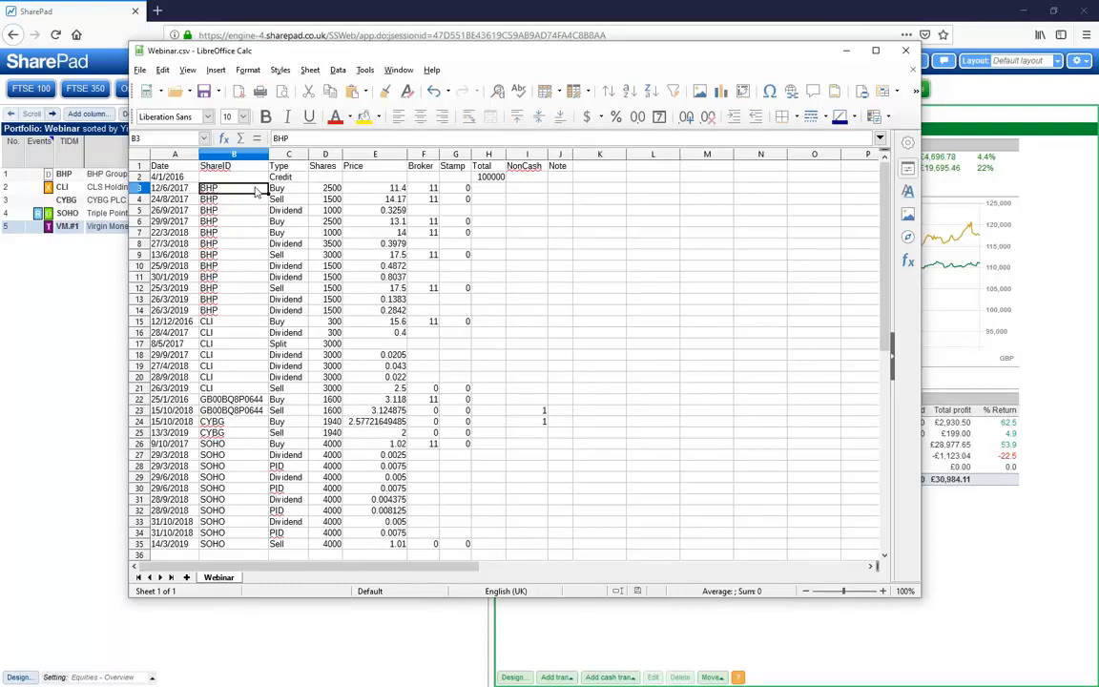
left_click(229, 401)
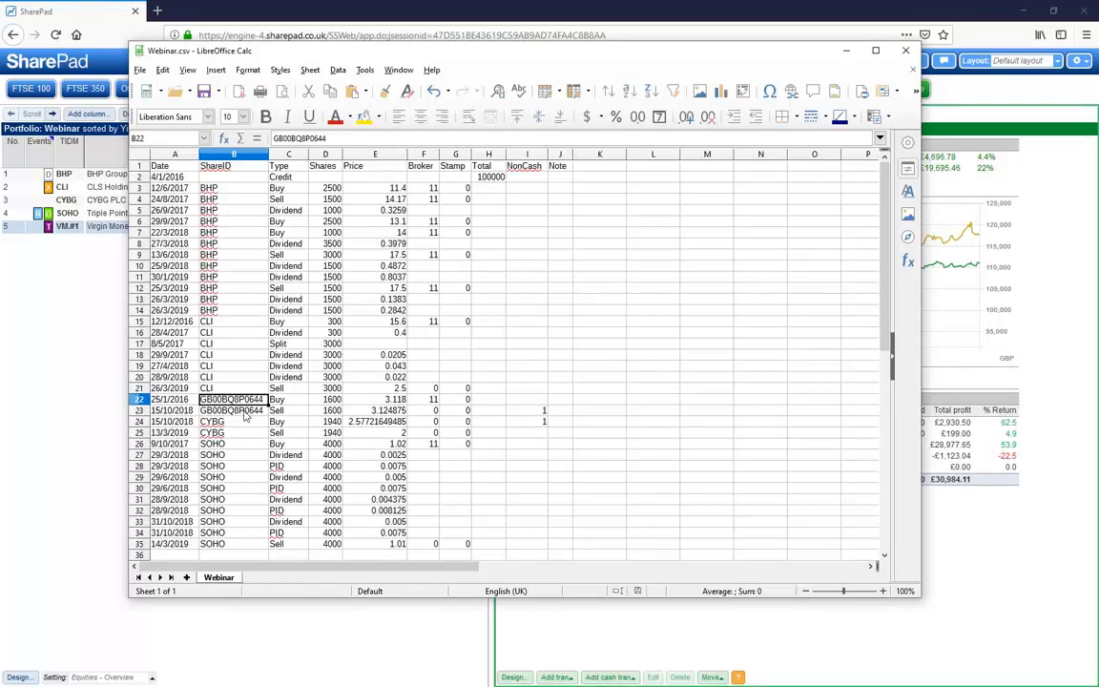
left_click(235, 411)
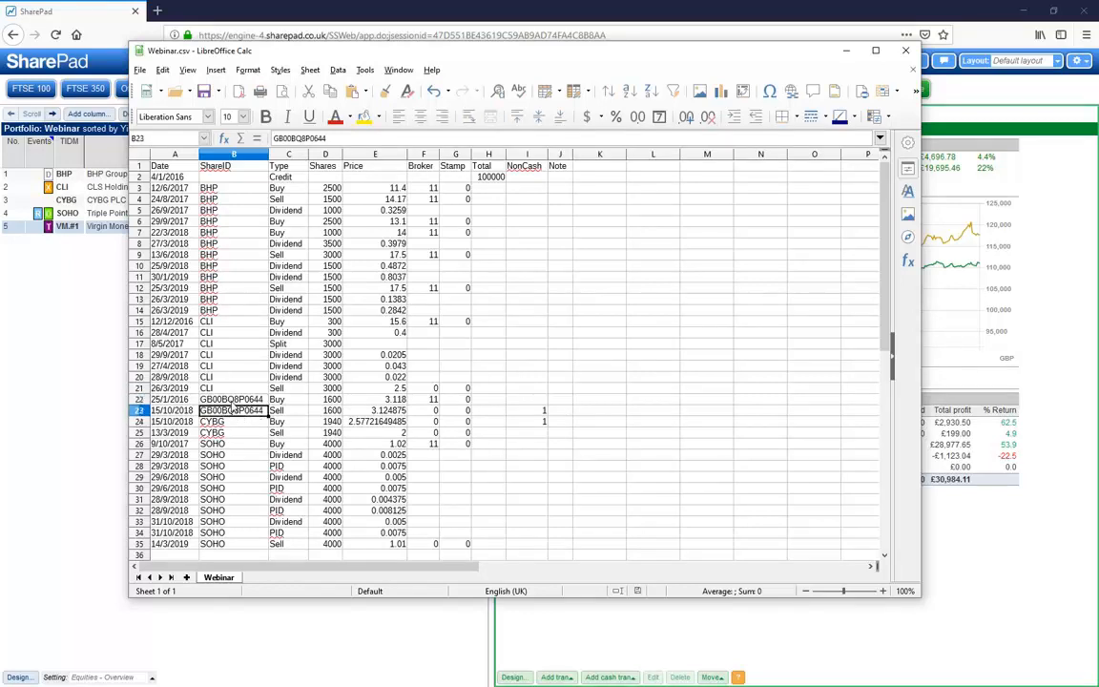
key("Up")
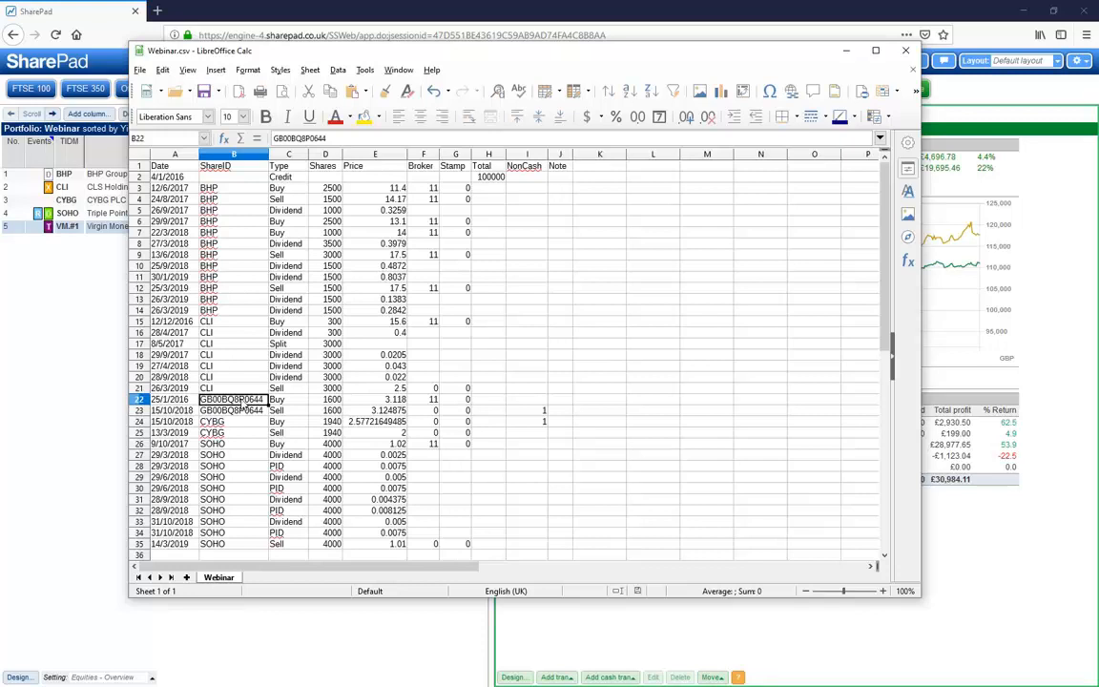
Examine the Type column's transaction types in the sheet: Credit, Buy, Sell, Dividend, Split and PID
left_click(283, 166)
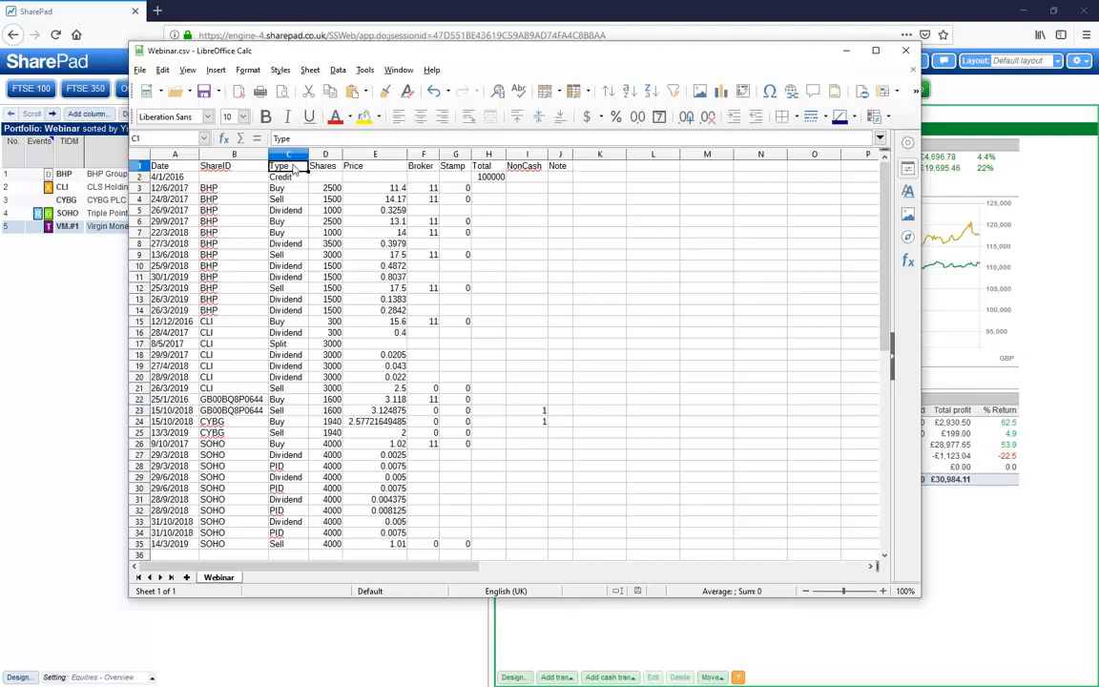
left_click(278, 178)
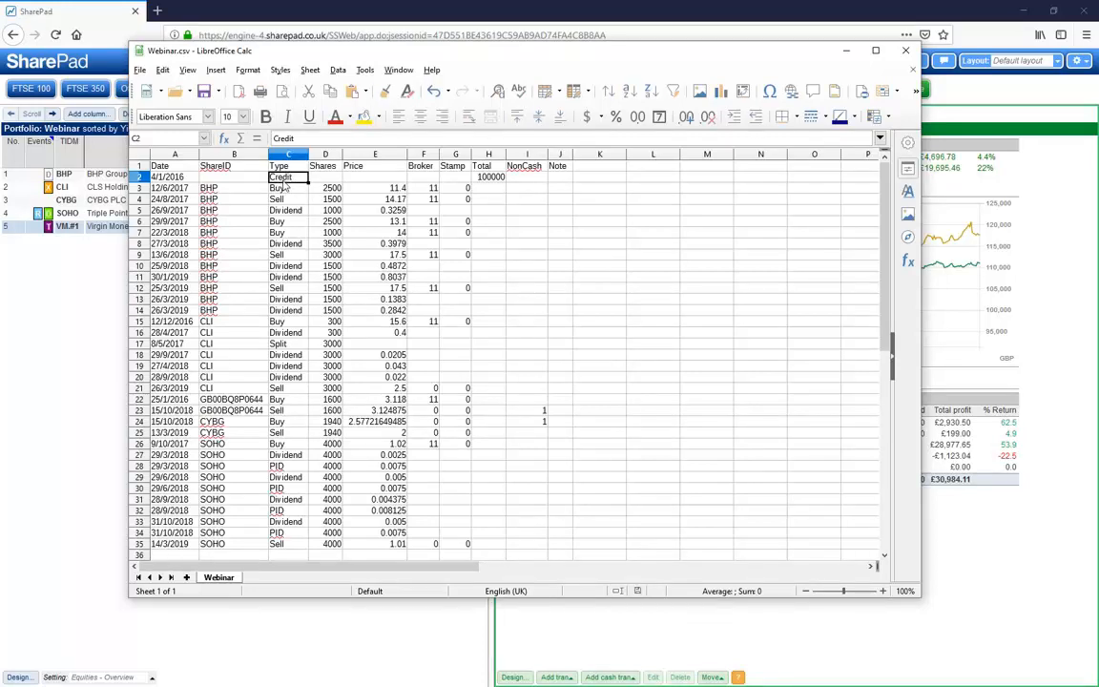
left_click(276, 188)
left_click(294, 201)
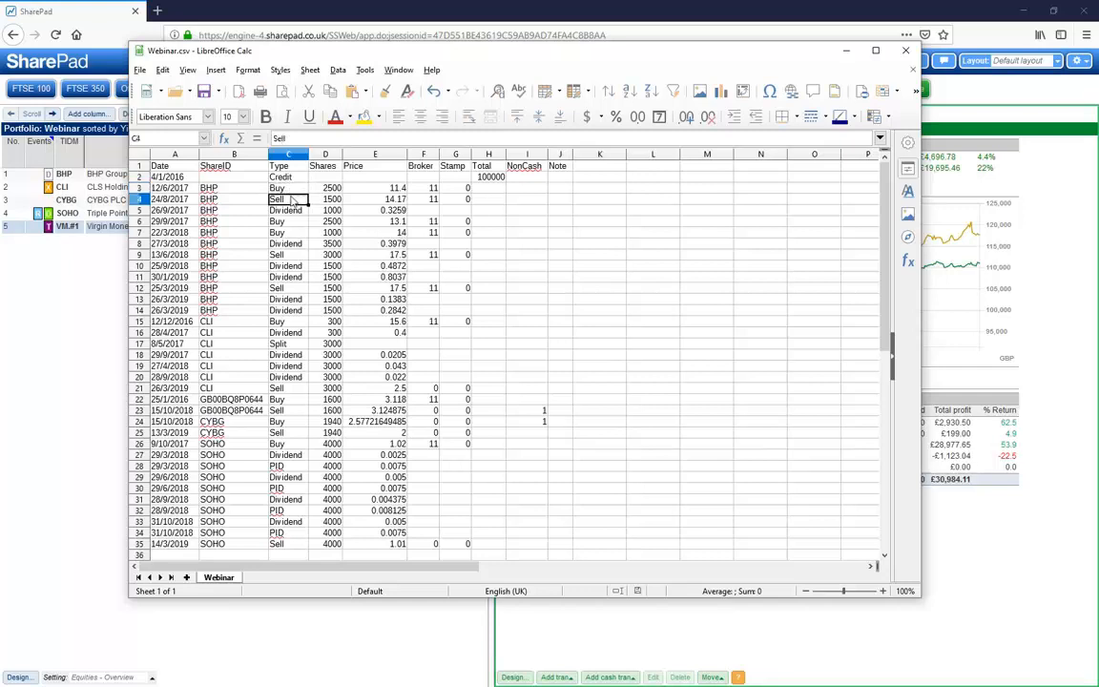
left_click(270, 209)
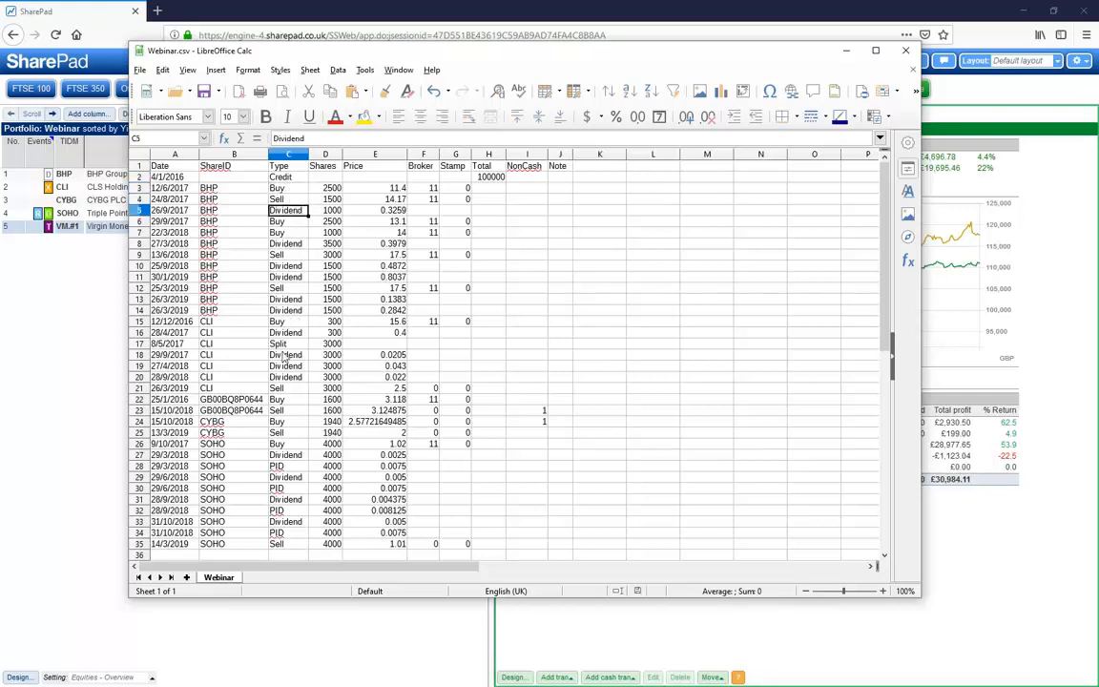
left_click(282, 345)
left_click(286, 488)
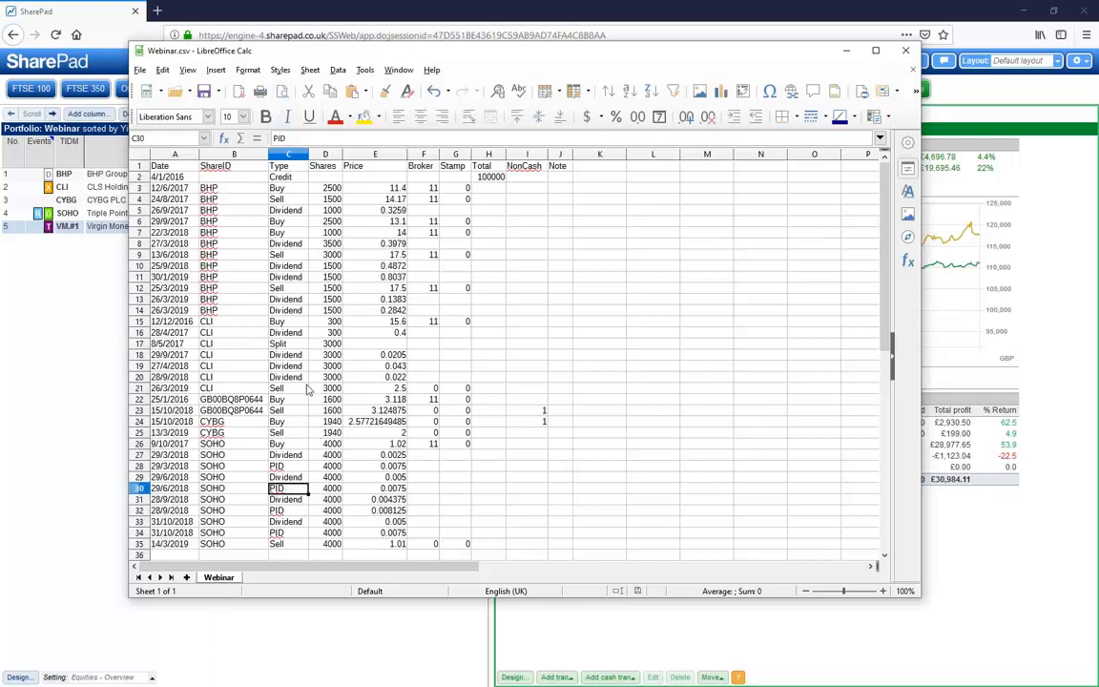
Examine the Shares, Price, Broker and Stamp columns, and the Total of the Credit row
left_click(319, 166)
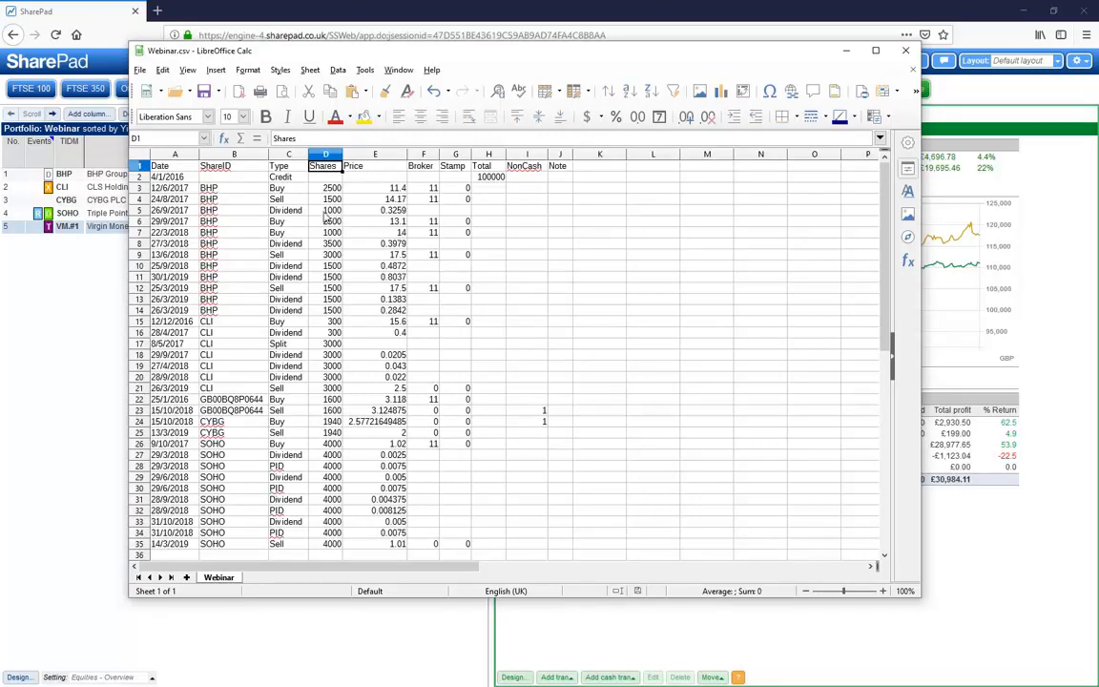
left_click(396, 188)
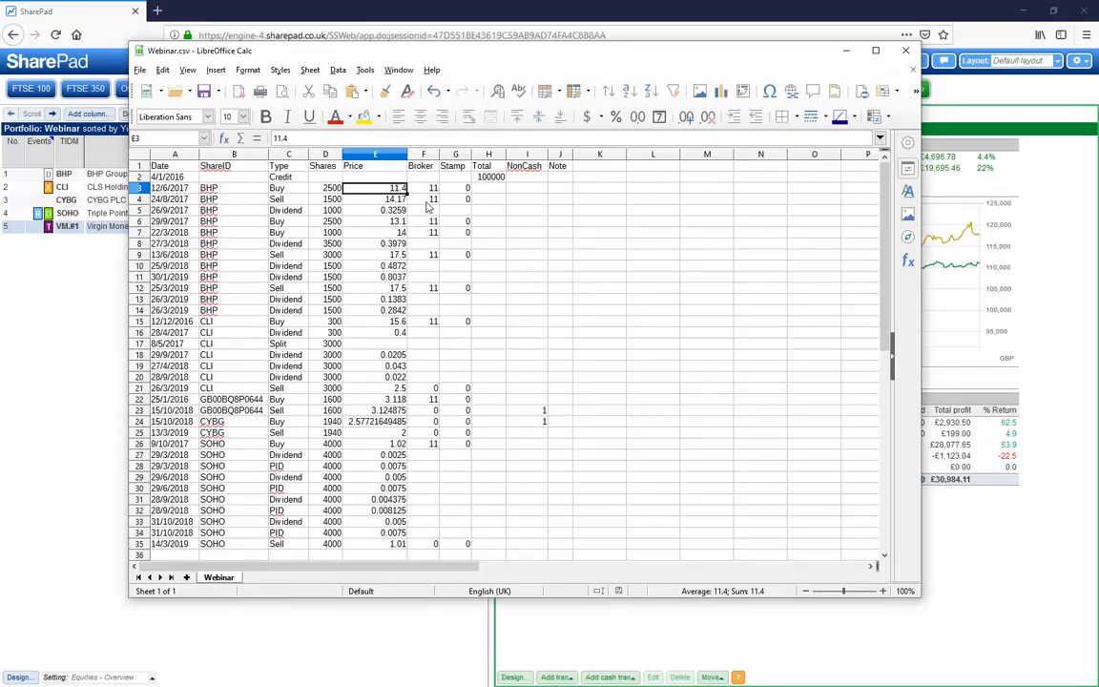
key("Right")
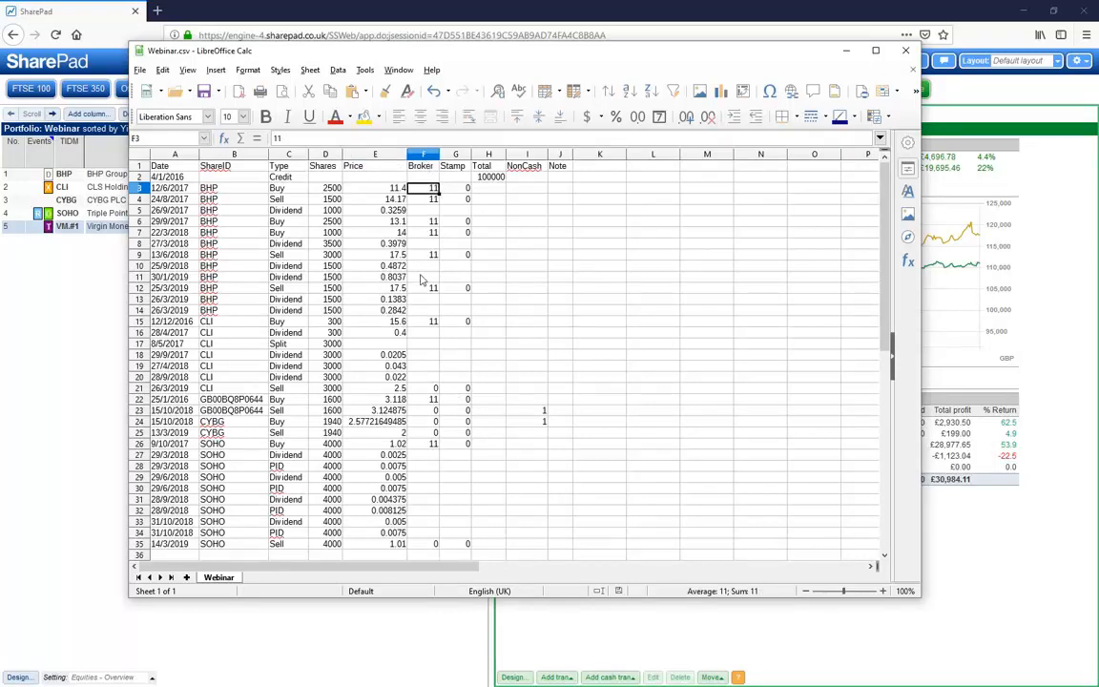
left_click(465, 188)
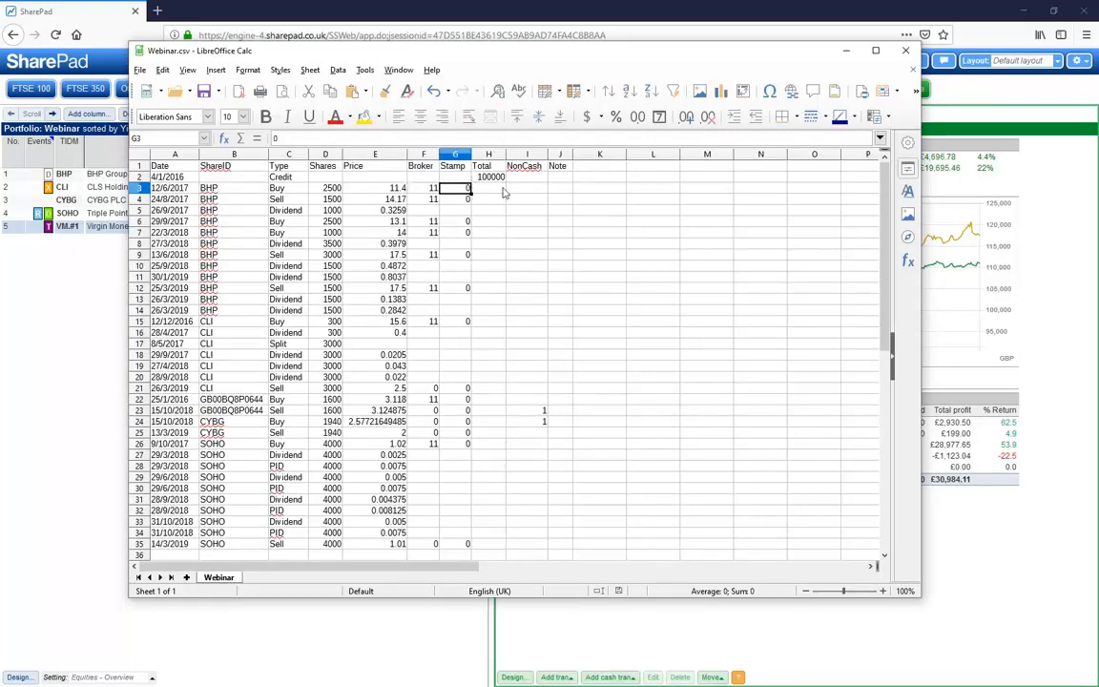
left_click(497, 179)
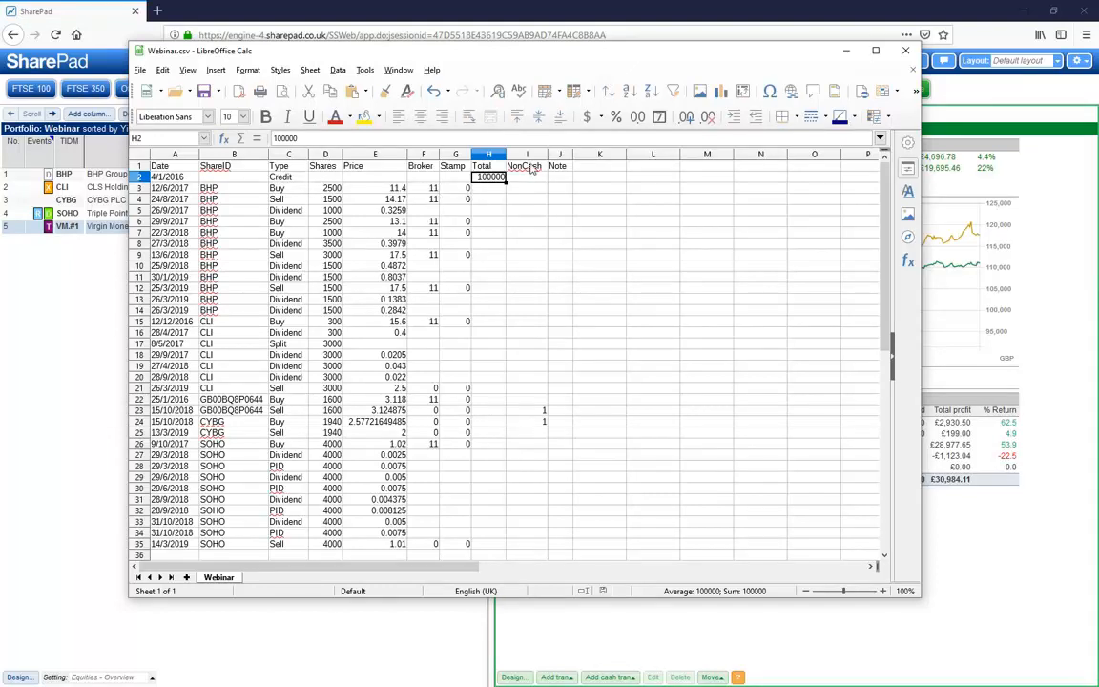
Examine the NonCash flags on the 15/10/2018 Sell and Buy rows and the Sell row's transaction type
left_click(539, 412)
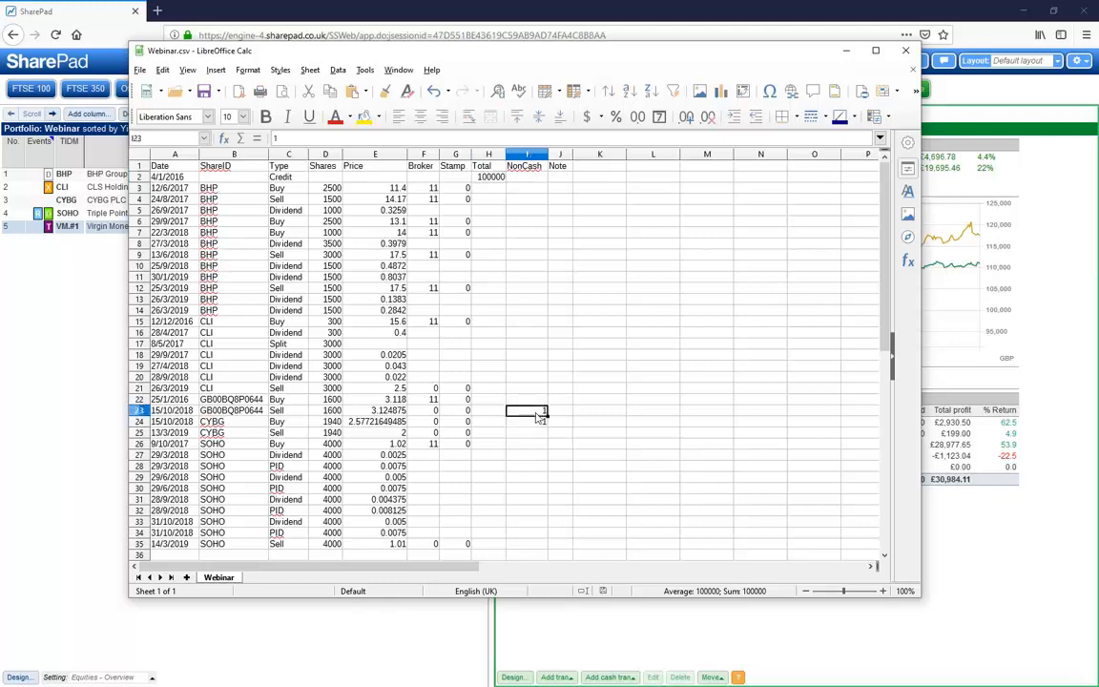
left_click(537, 423)
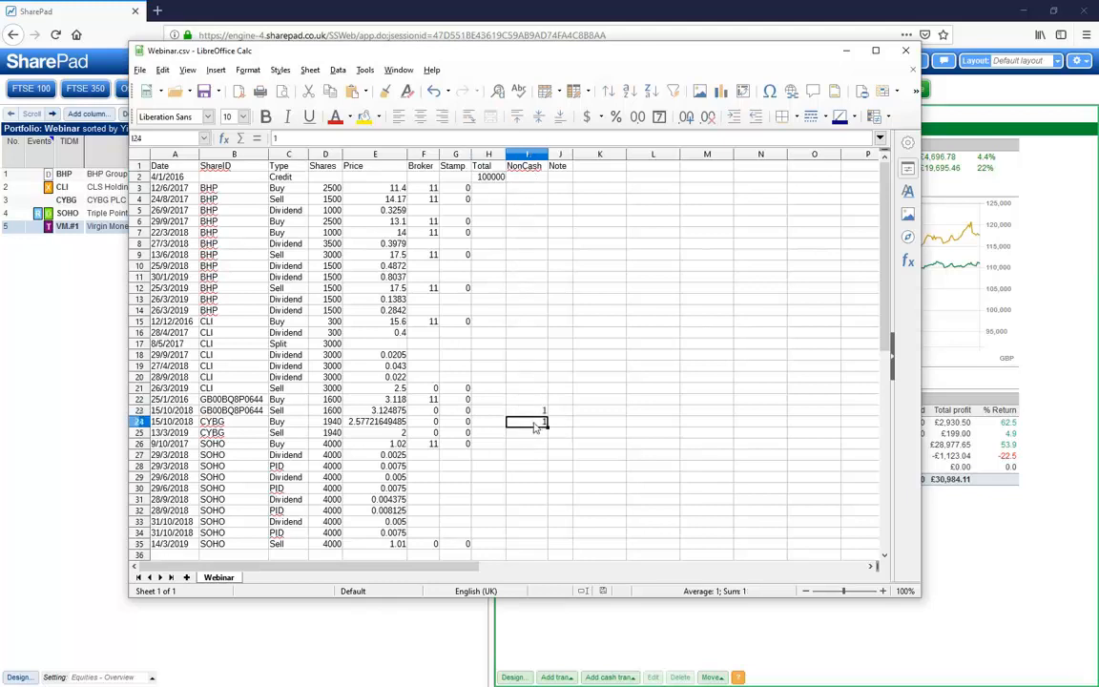
left_click(541, 411)
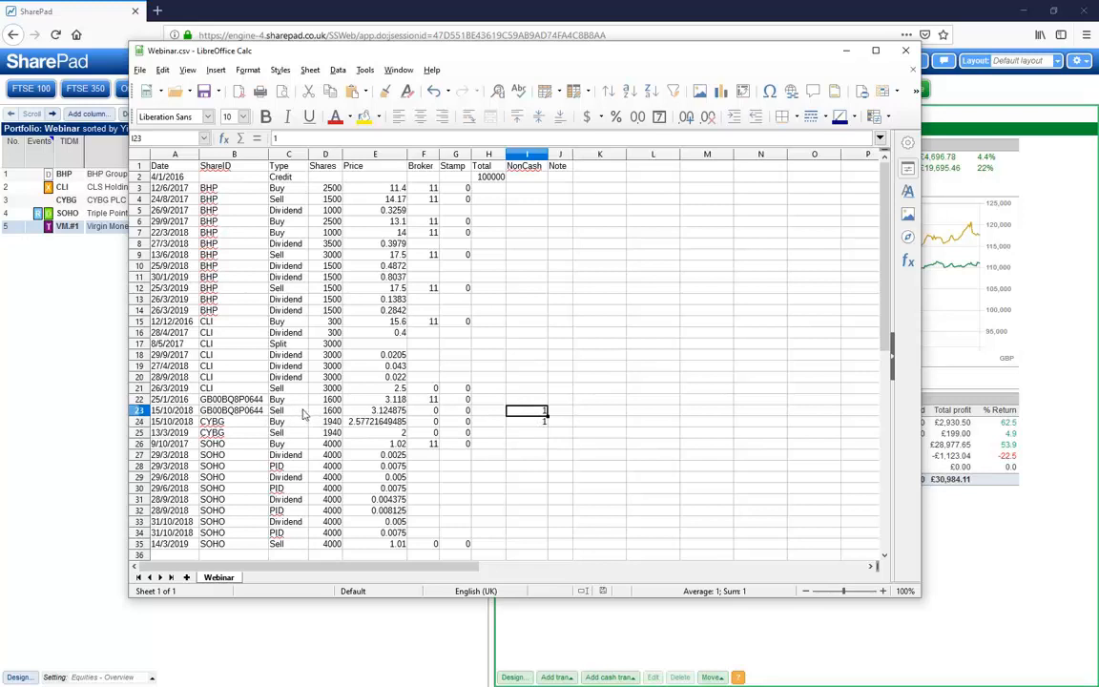
left_click(303, 412)
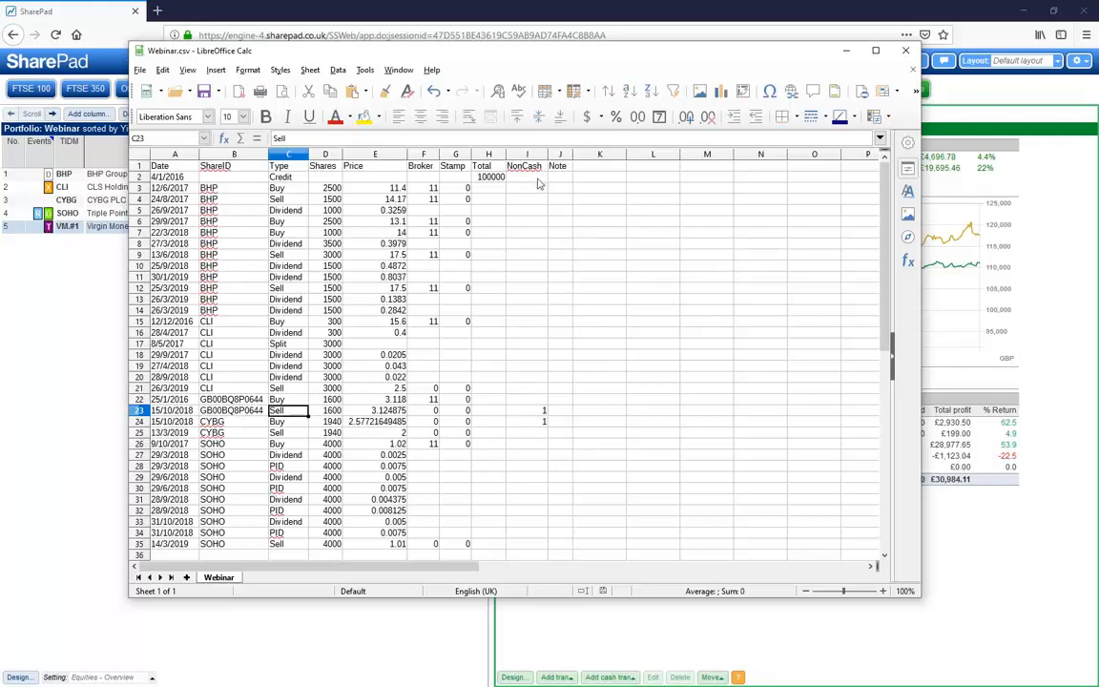
Examine the remaining rows of the Webinar.csv sheet and the purpose of its Note column
scroll(558, 263, "down", 3)
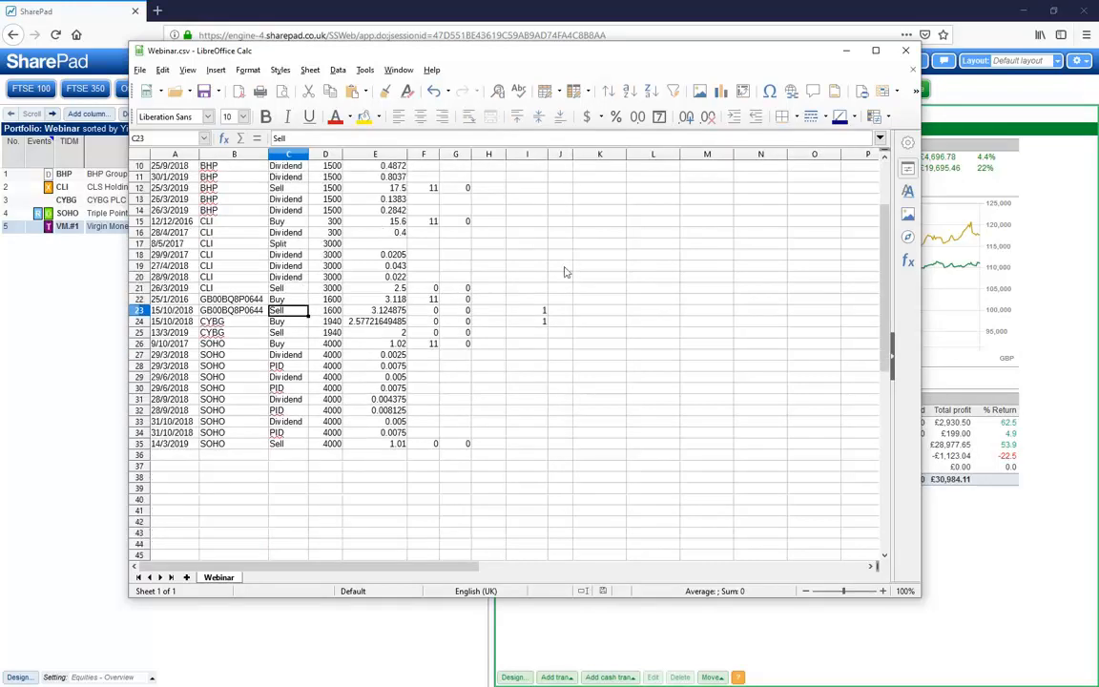
scroll(564, 272, "up", 3)
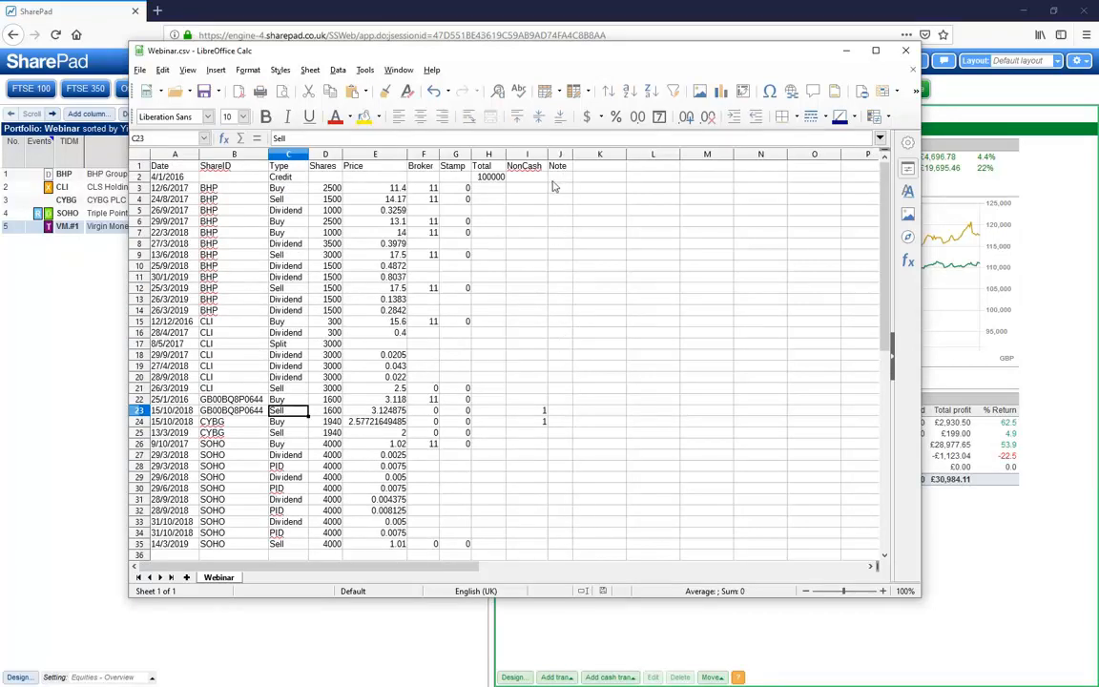
scroll(581, 322, "down", 3)
scroll(579, 322, "up", 3)
scroll(536, 429, "down", 1)
scroll(536, 432, "down", 1)
scroll(537, 429, "up", 2)
left_click(561, 167)
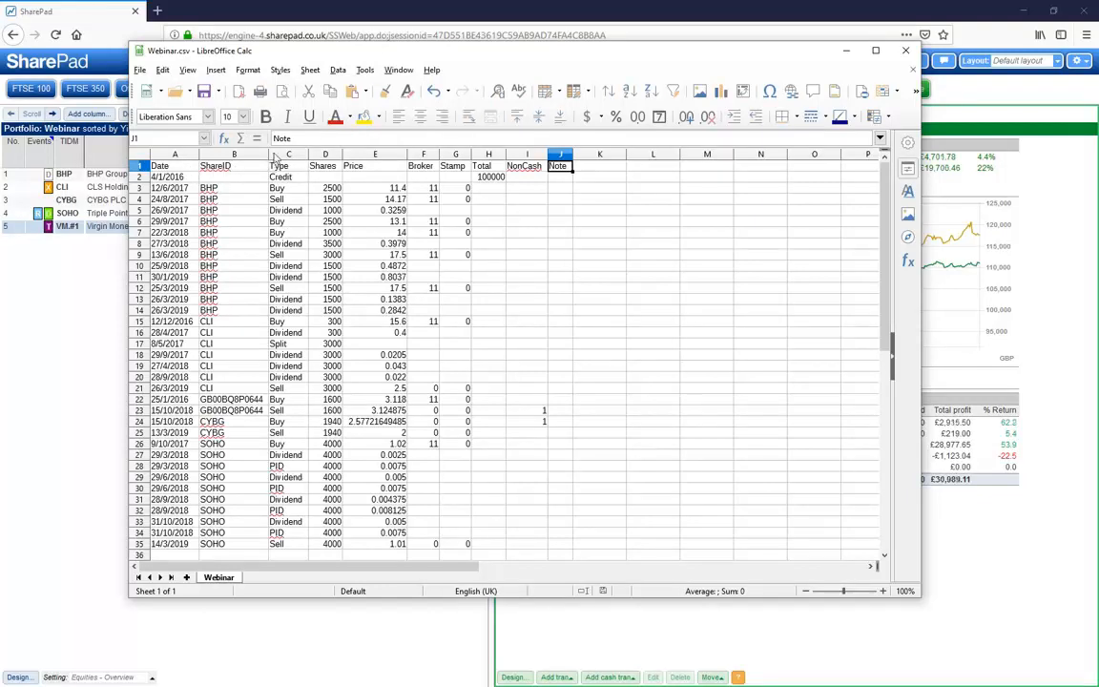
Switch back to SharePad and import Webinar.csv in Generic format (csv) as a portfolio named Webinar 2
left_click(847, 52)
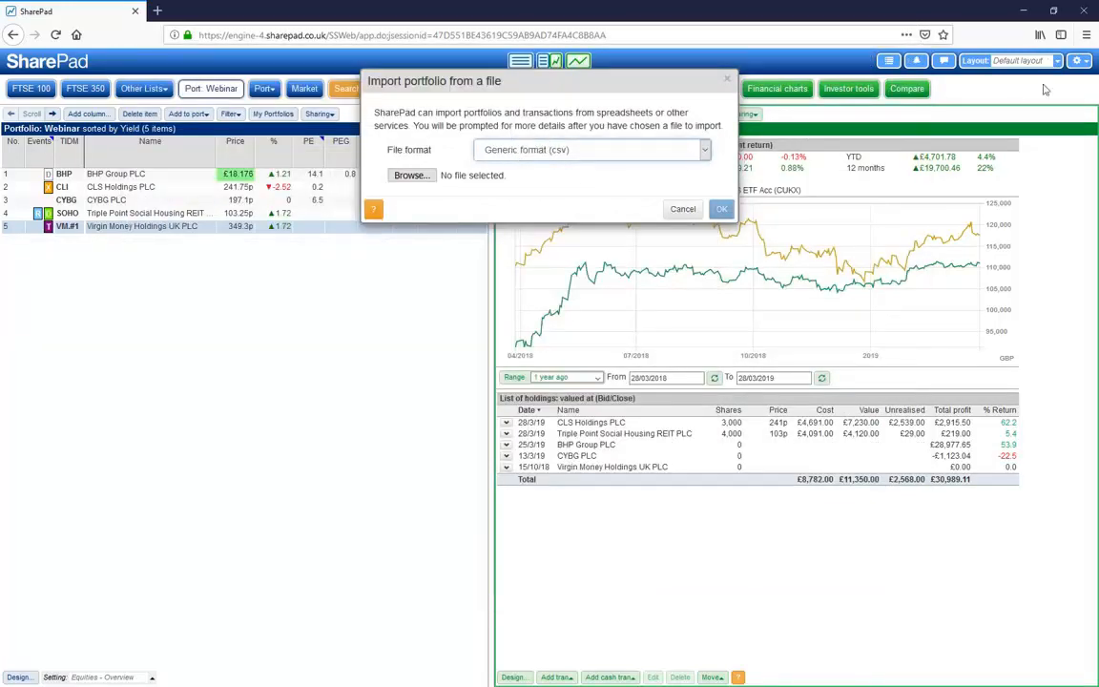
left_click(683, 210)
left_click(1076, 60)
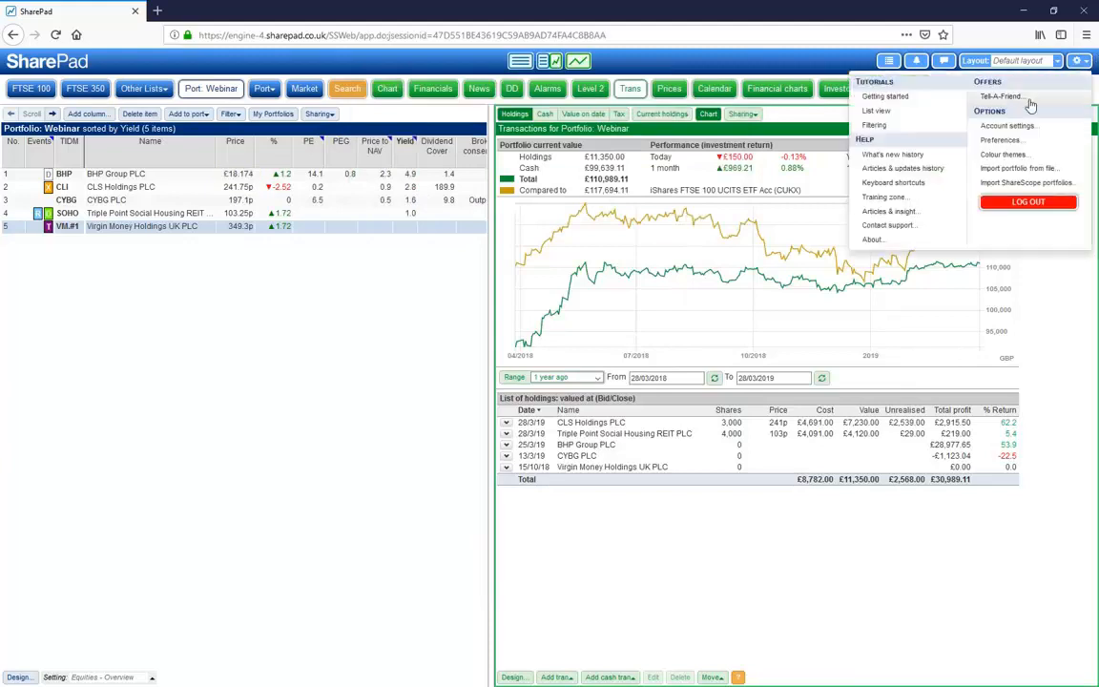
left_click(1013, 168)
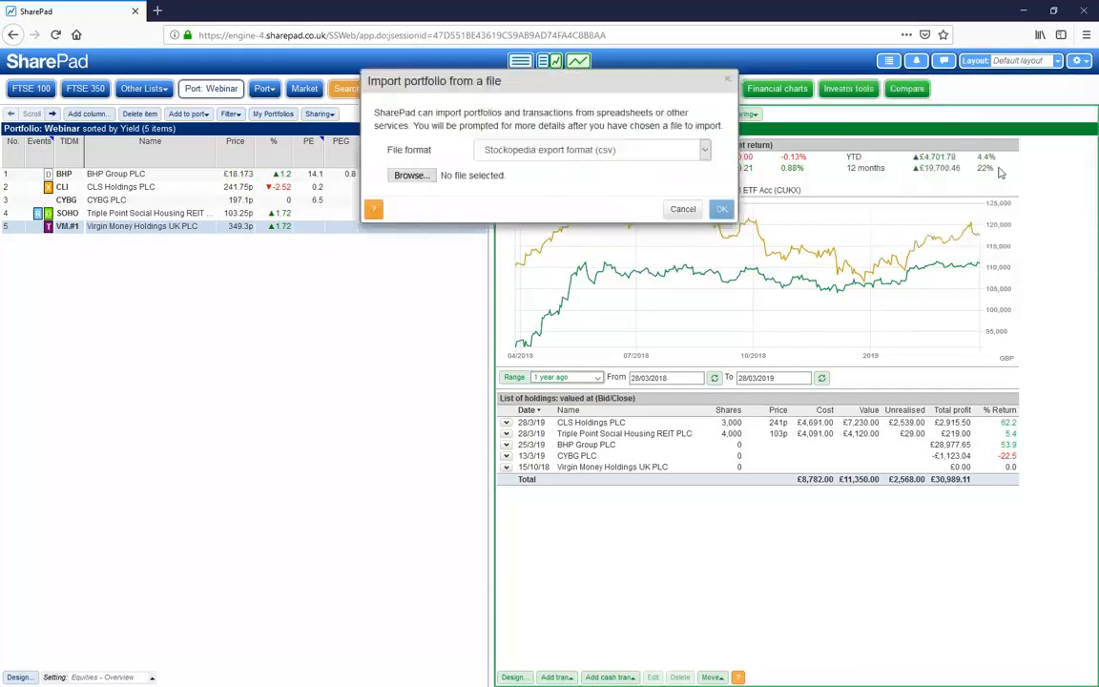
left_click(505, 149)
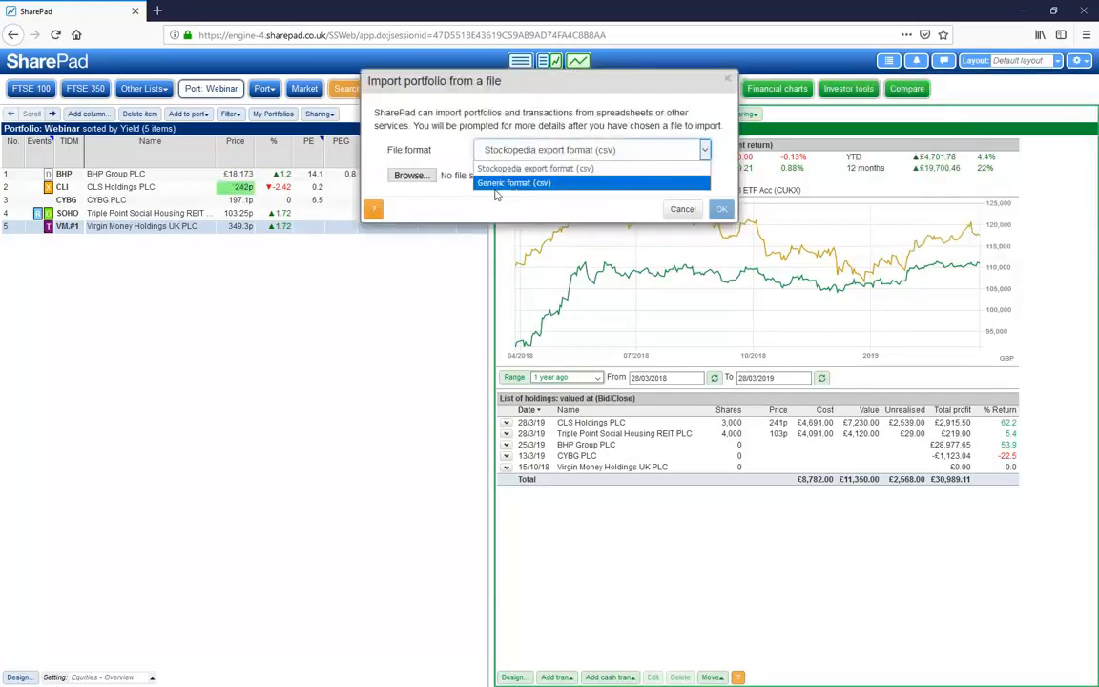
left_click(458, 180)
left_click(406, 175)
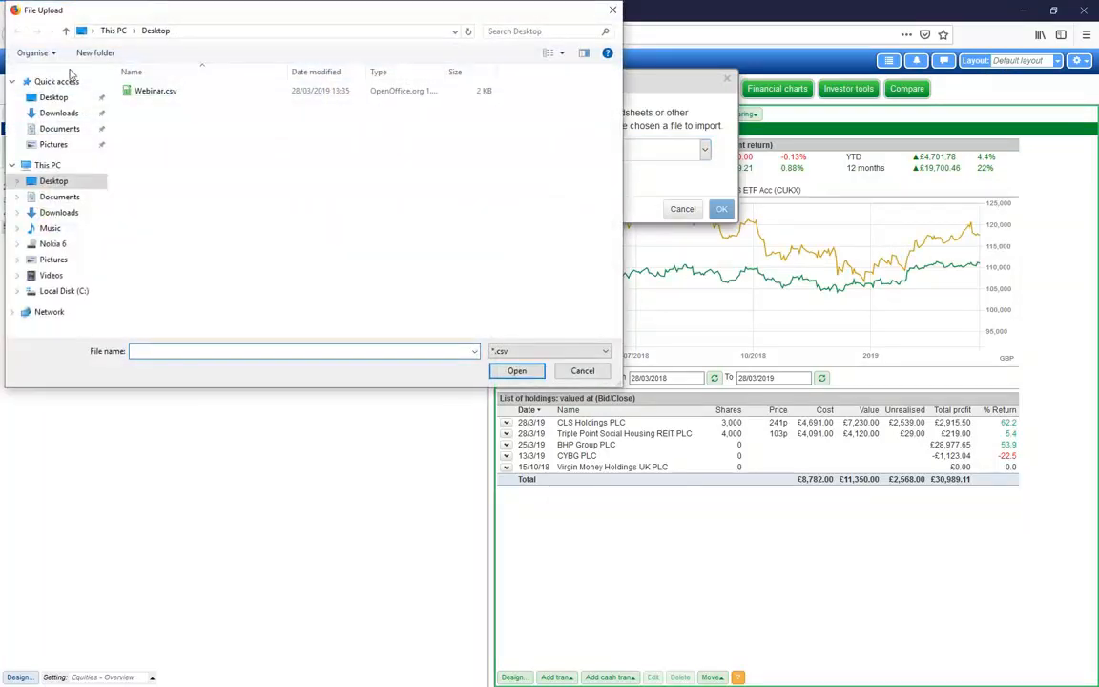
left_click(138, 91)
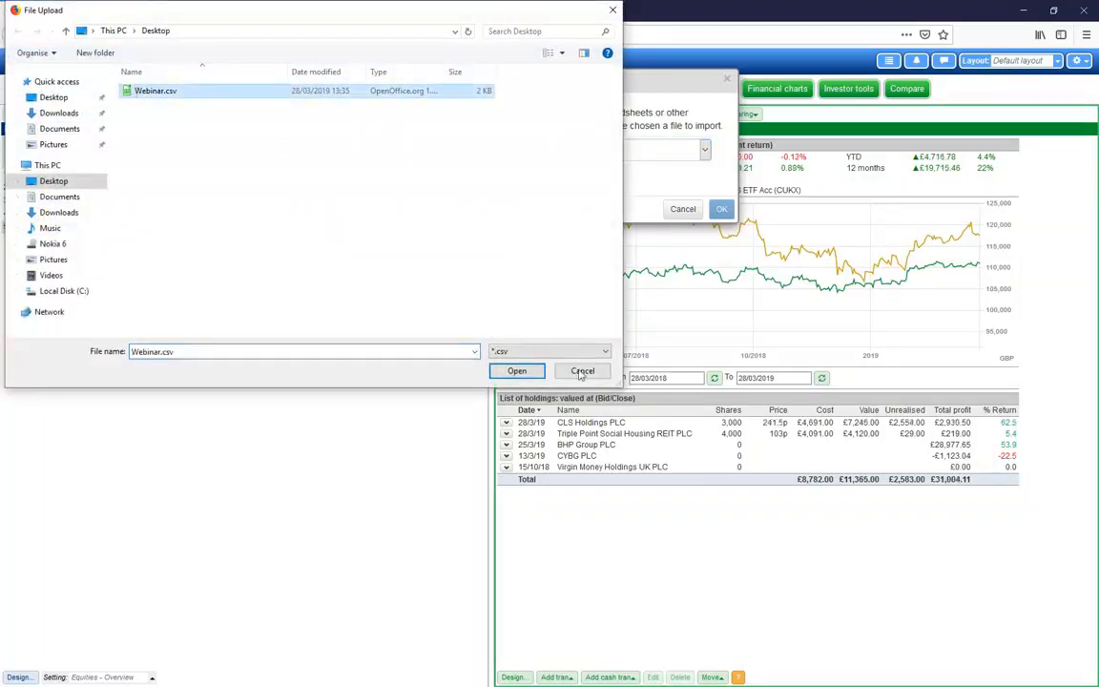
left_click(518, 372)
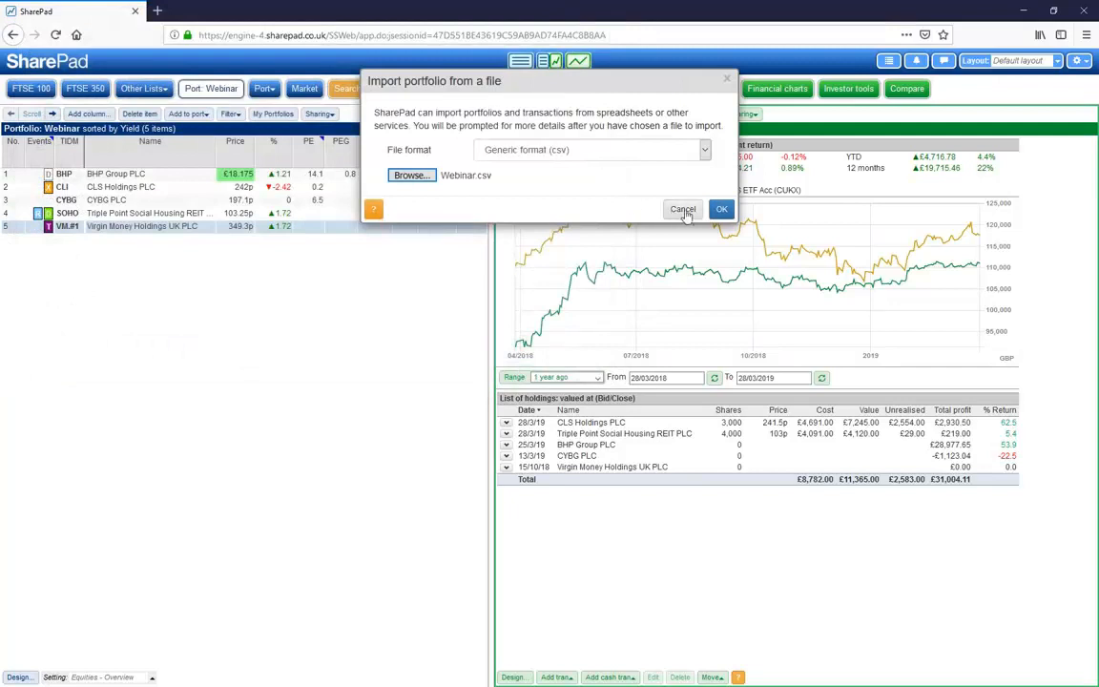
left_click(724, 212)
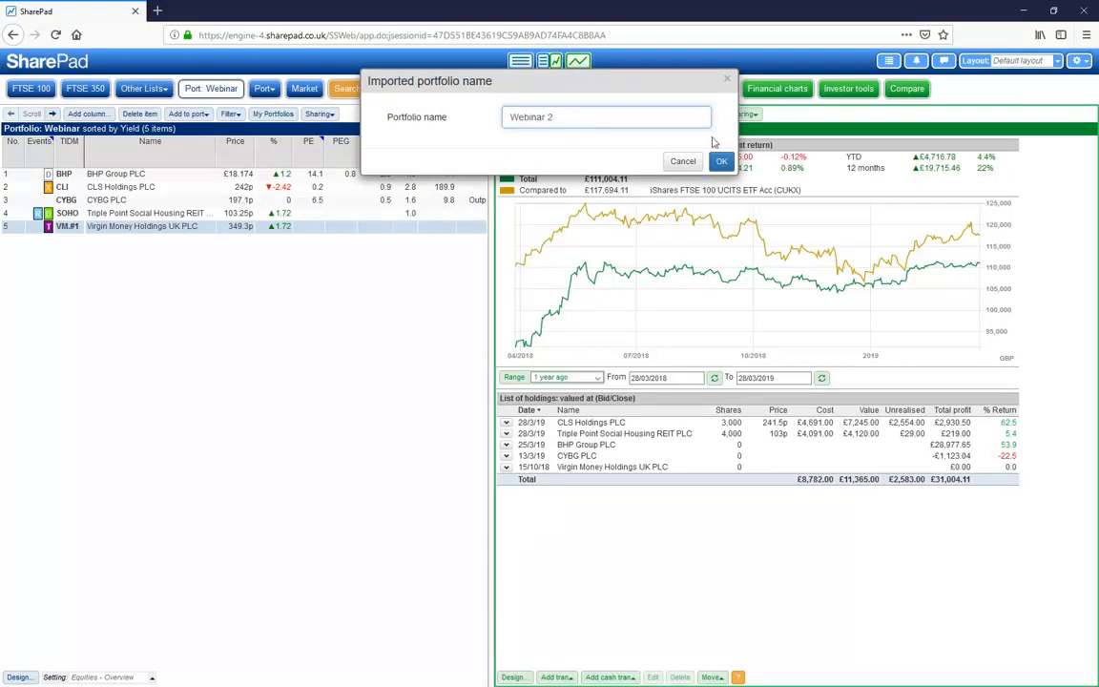
left_click(721, 162)
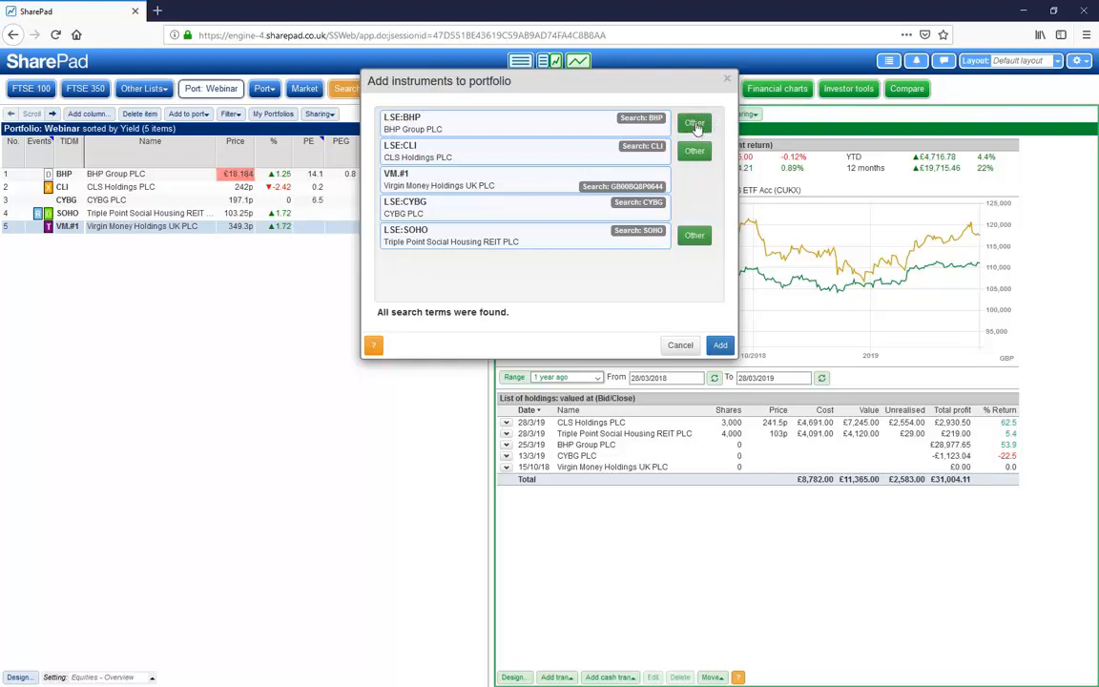
Cycle through the alternative instruments matching BHP, including NYSE:BHP, and return to LSE:BHP
left_click(698, 124)
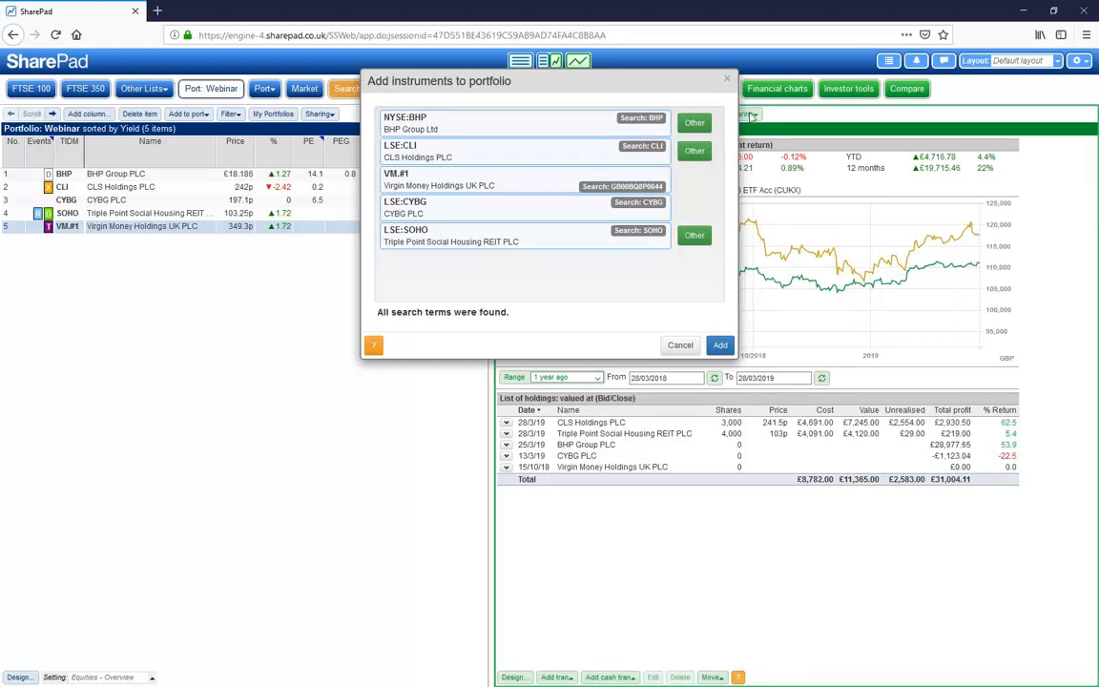
left_click(706, 125)
left_click(703, 126)
left_click(700, 126)
left_click(697, 127)
left_click(697, 128)
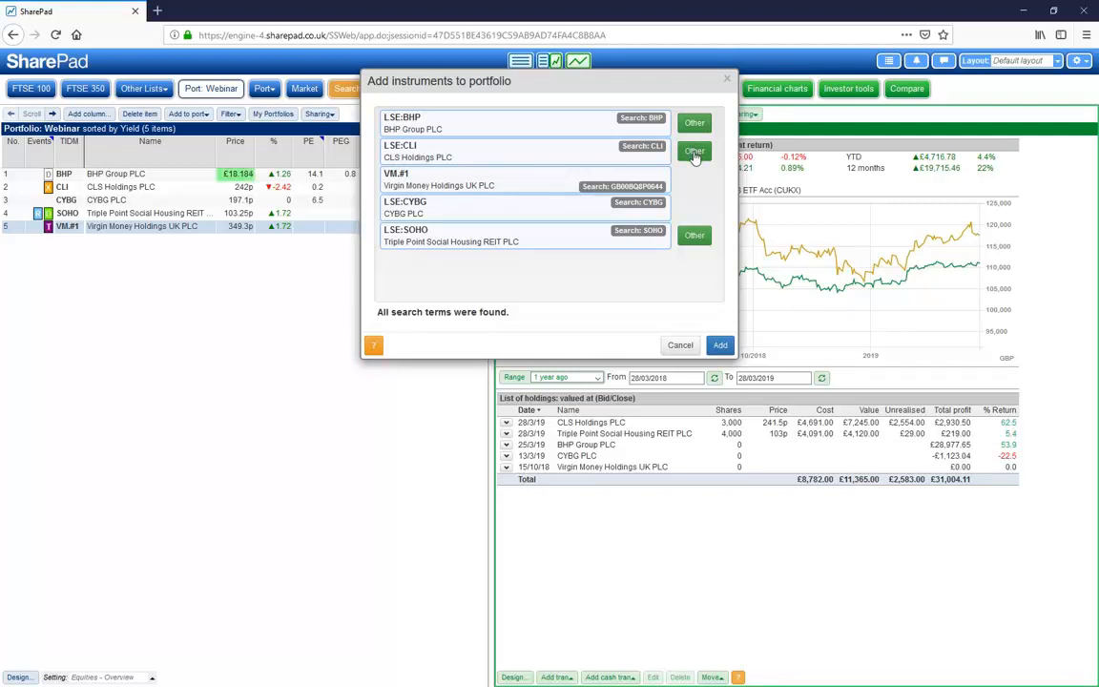
Compare NYSE:CLI with LSE:CLI as the match for CLI, ending on LSE:CLI
left_click(694, 152)
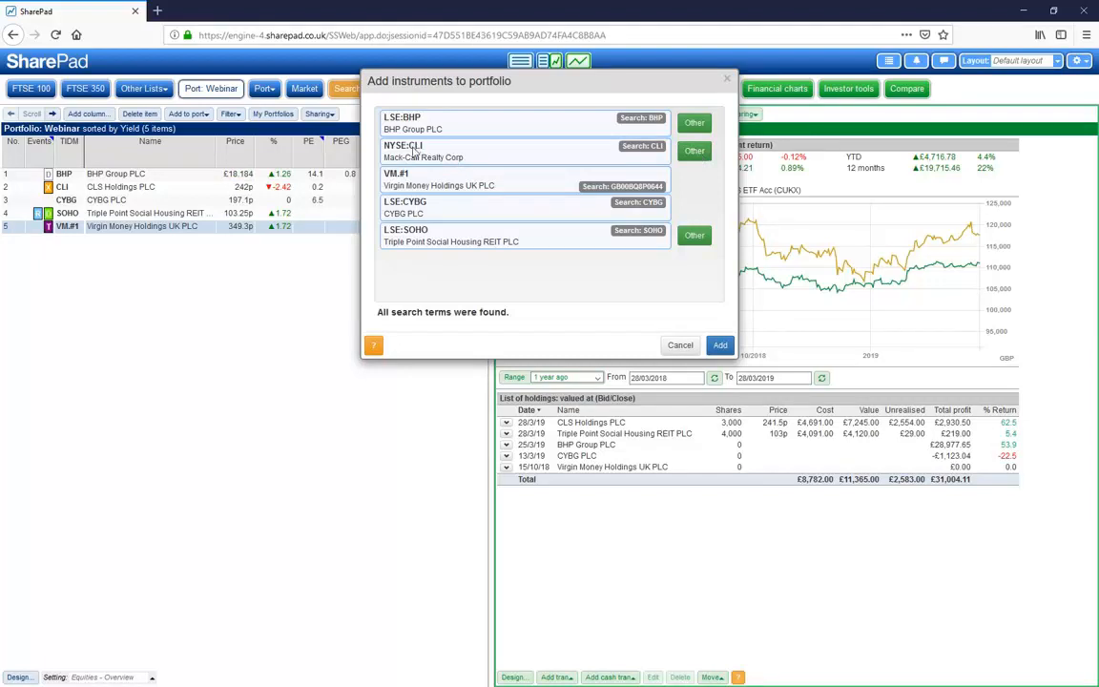
left_click(697, 154)
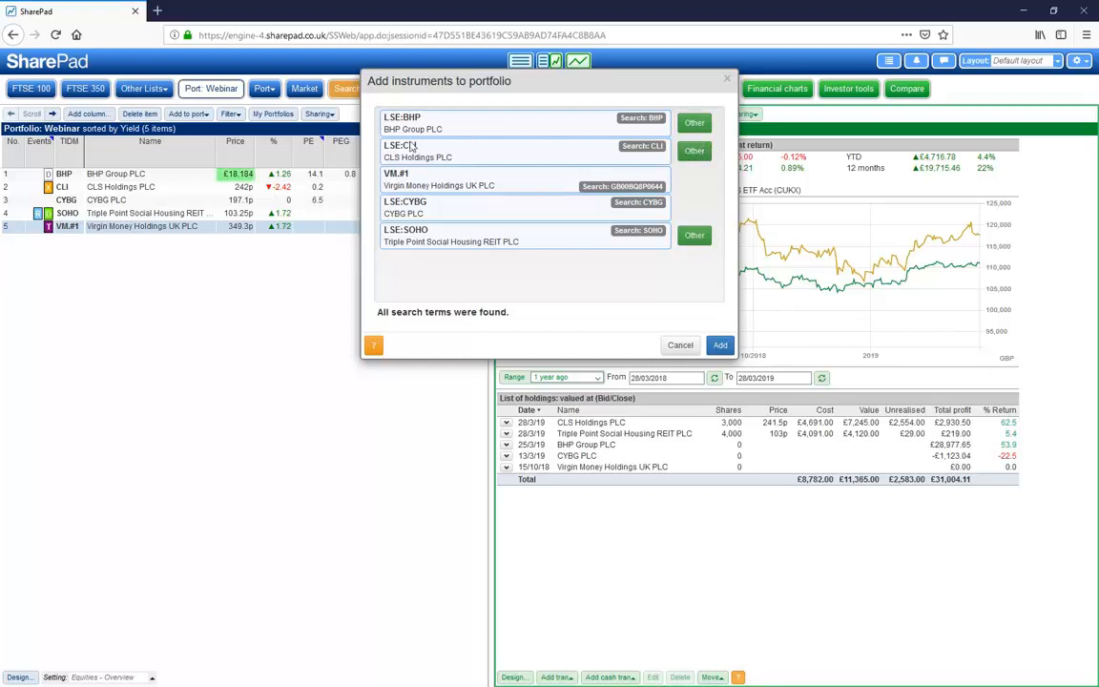
left_click(695, 149)
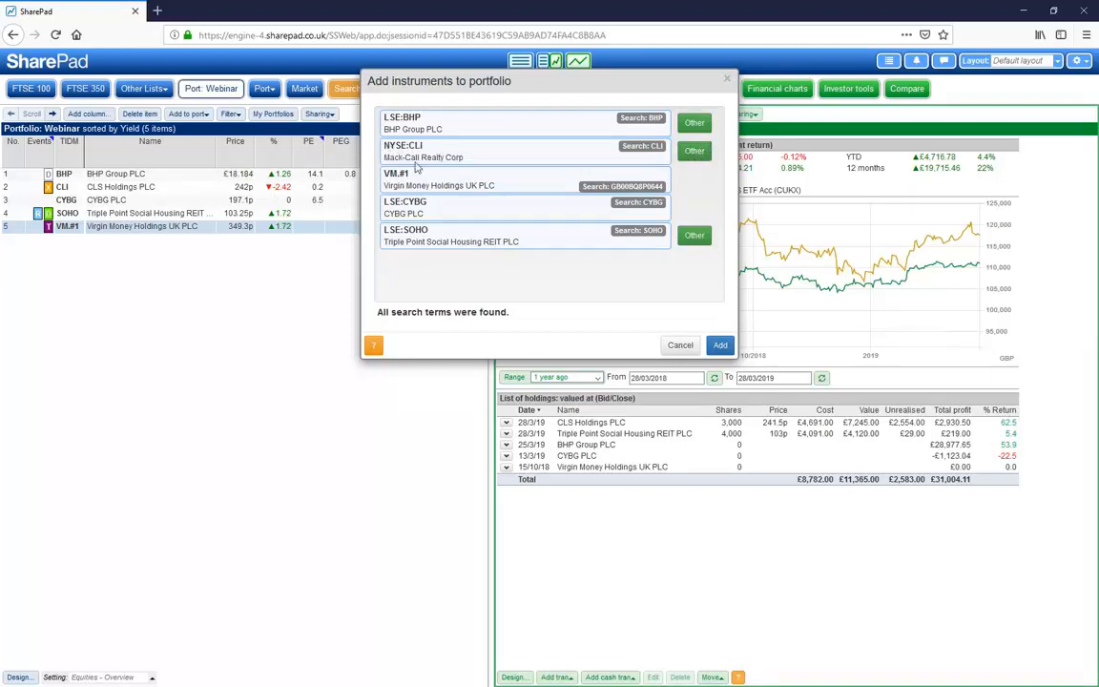
left_click(695, 150)
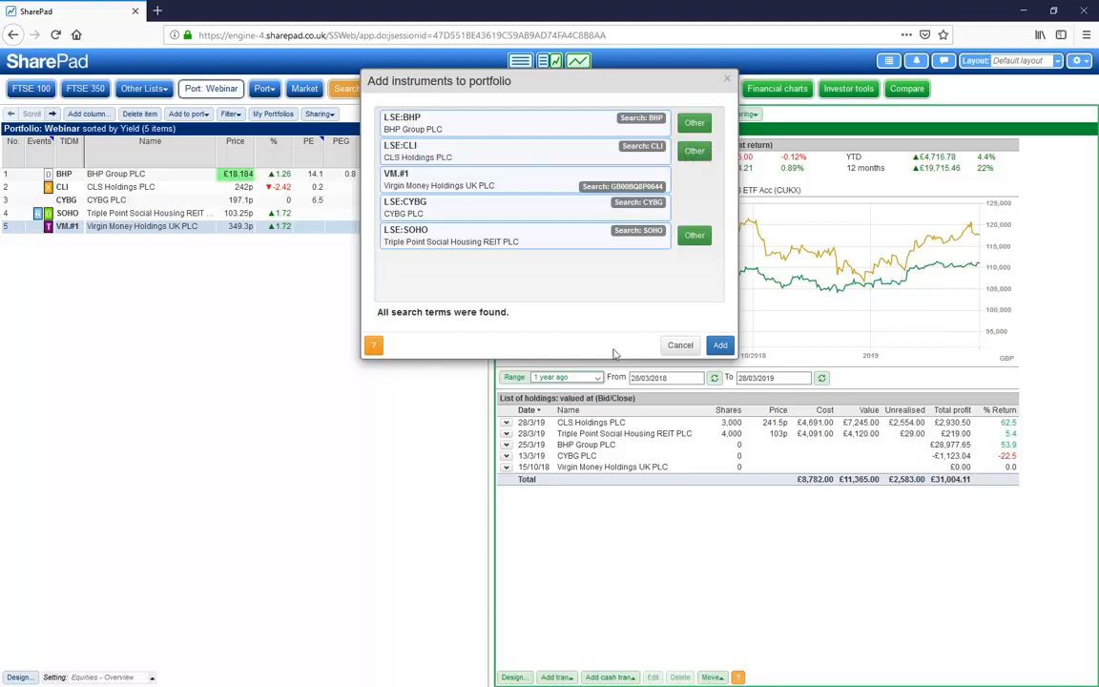
Add the matched instruments to complete the import, and open the Webinar 2 portfolio
left_click(720, 344)
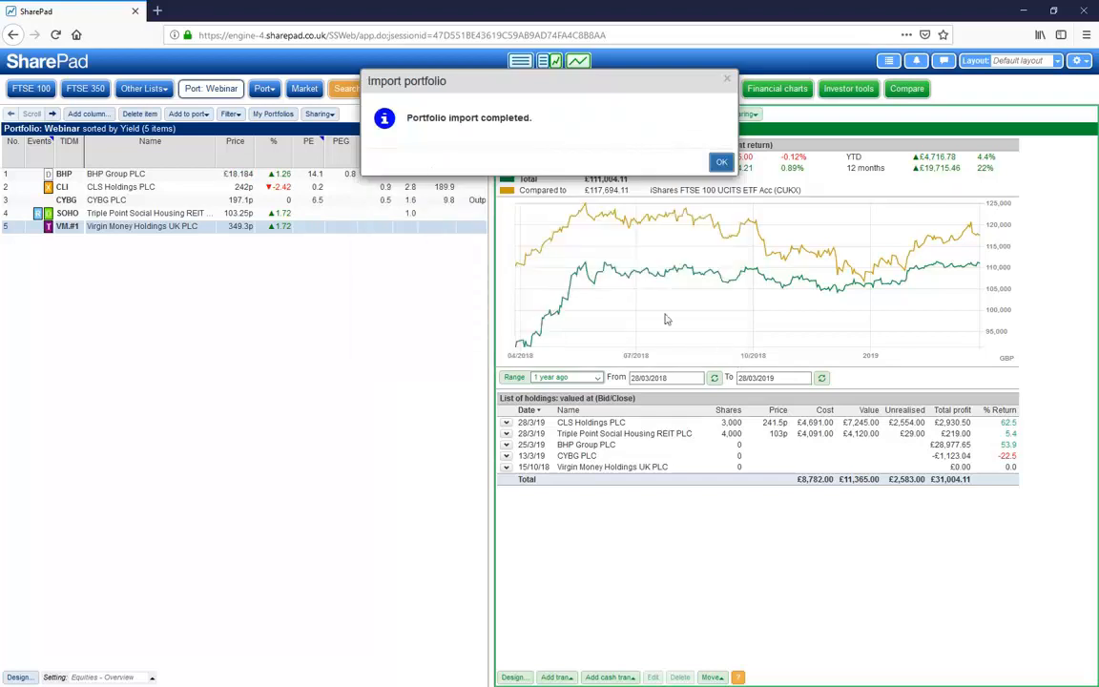
key("Return")
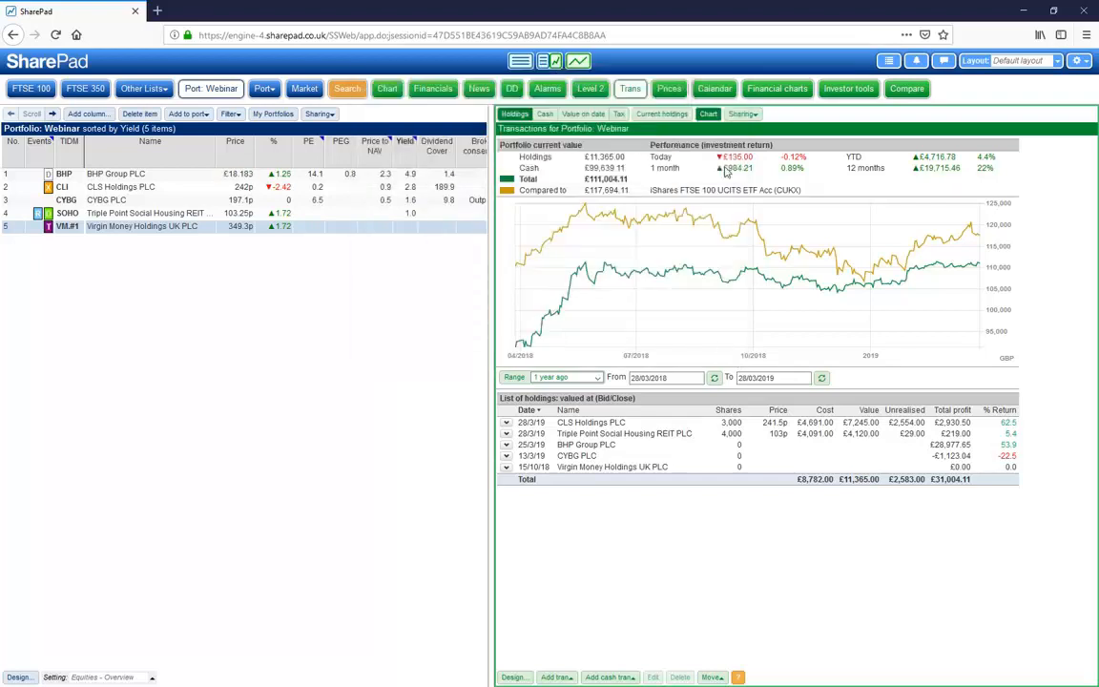
left_click(266, 92)
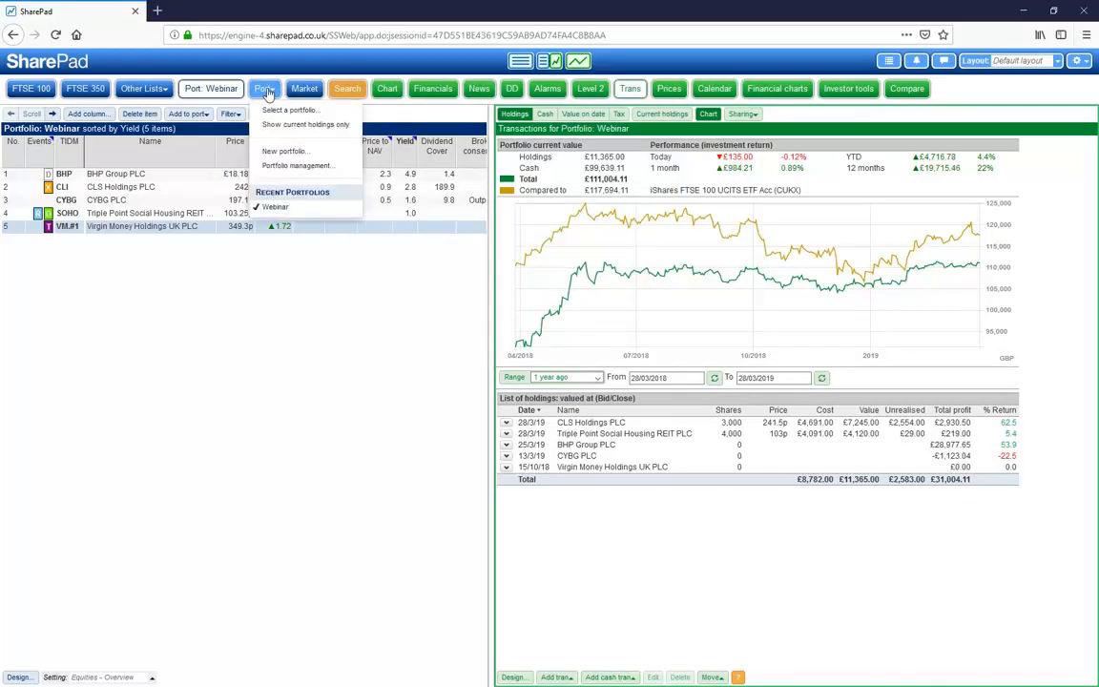
left_click(288, 110)
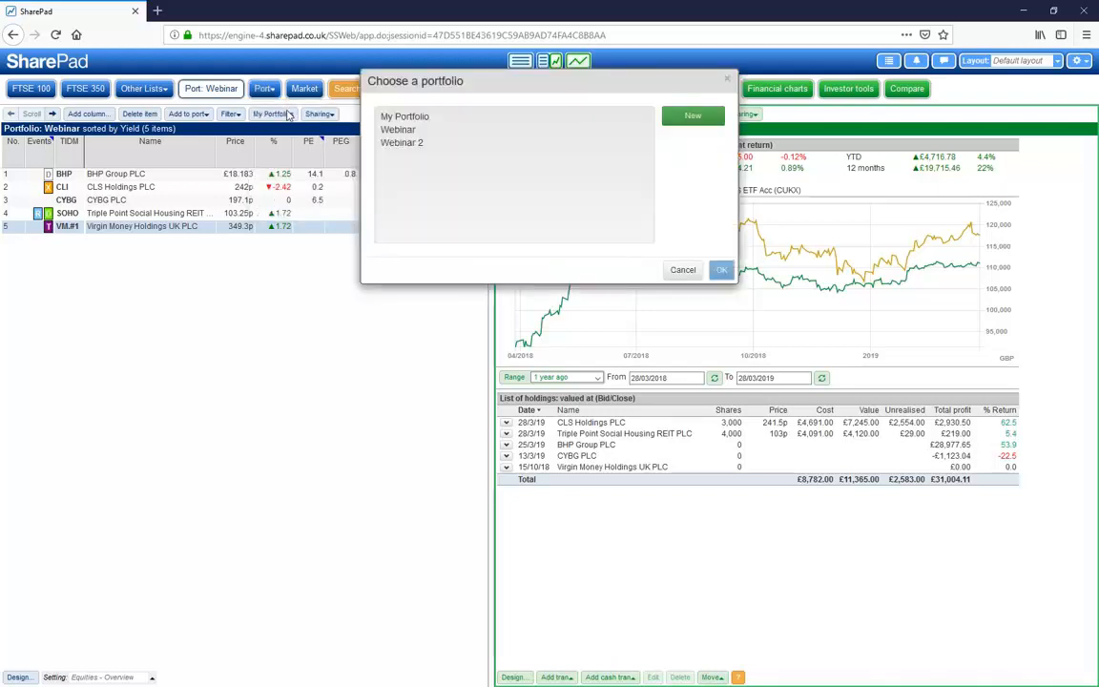
left_click(386, 145)
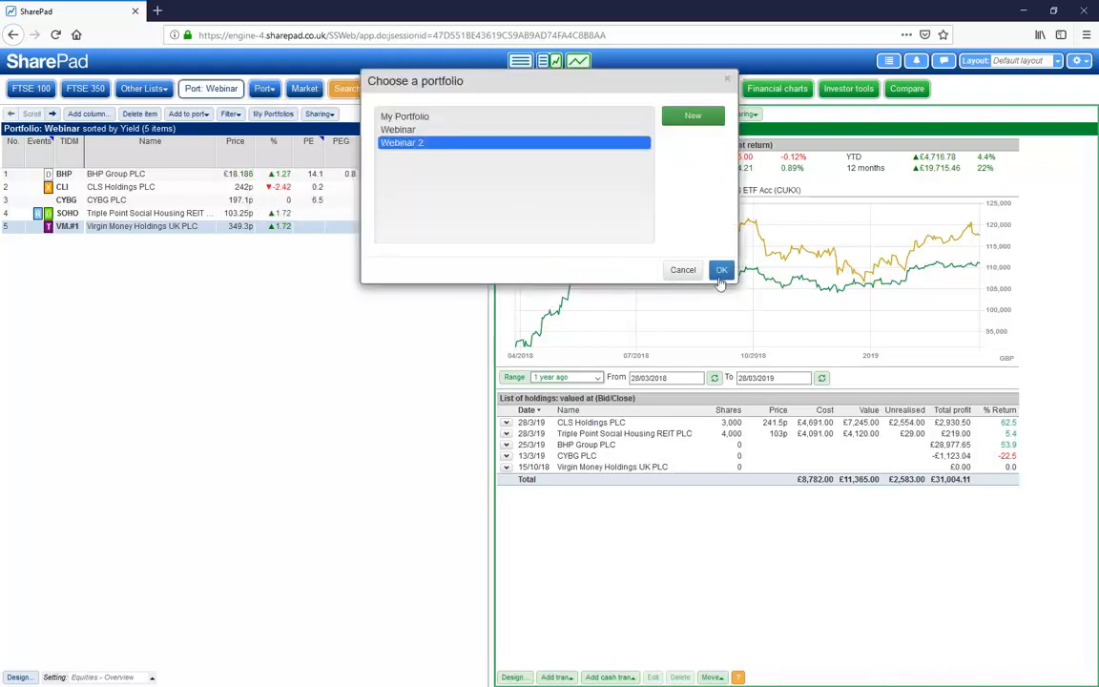
left_click(723, 271)
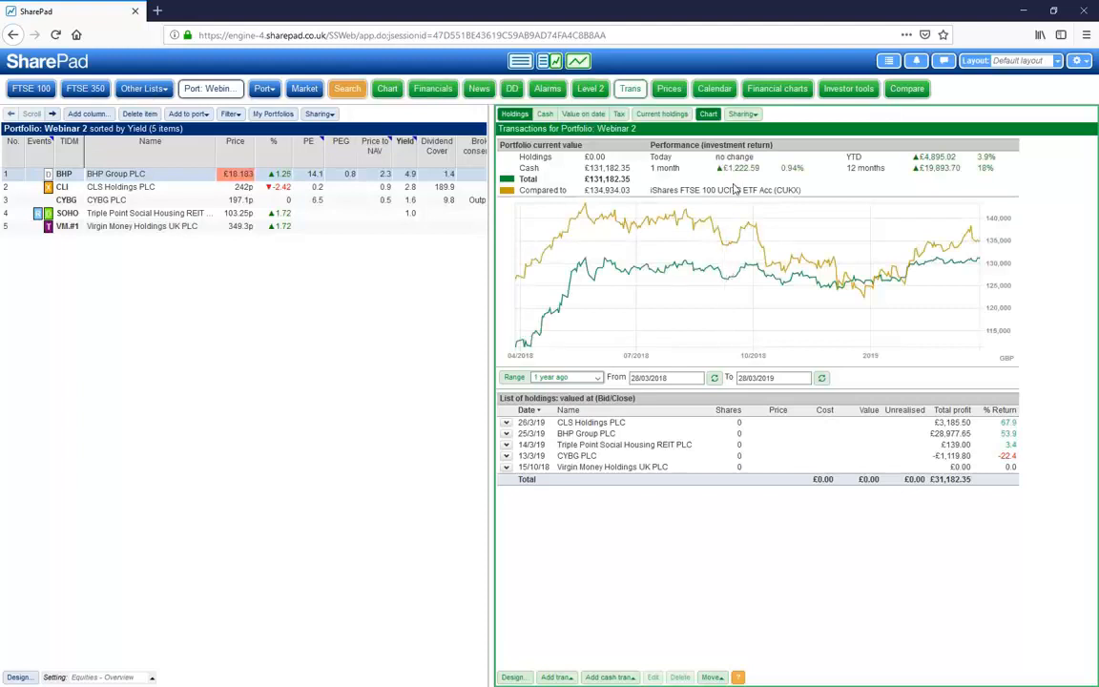
Review the CLS Holdings PLC transactions in Webinar 2, and check the list with only current holdings shown
left_click(508, 423)
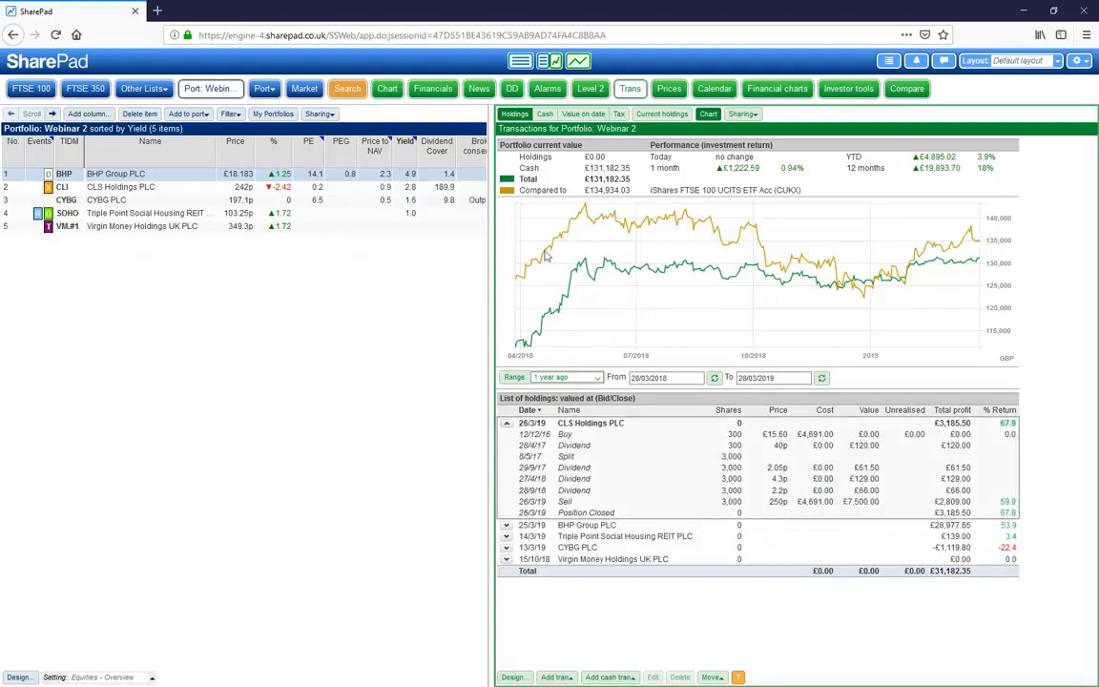
left_click(507, 422)
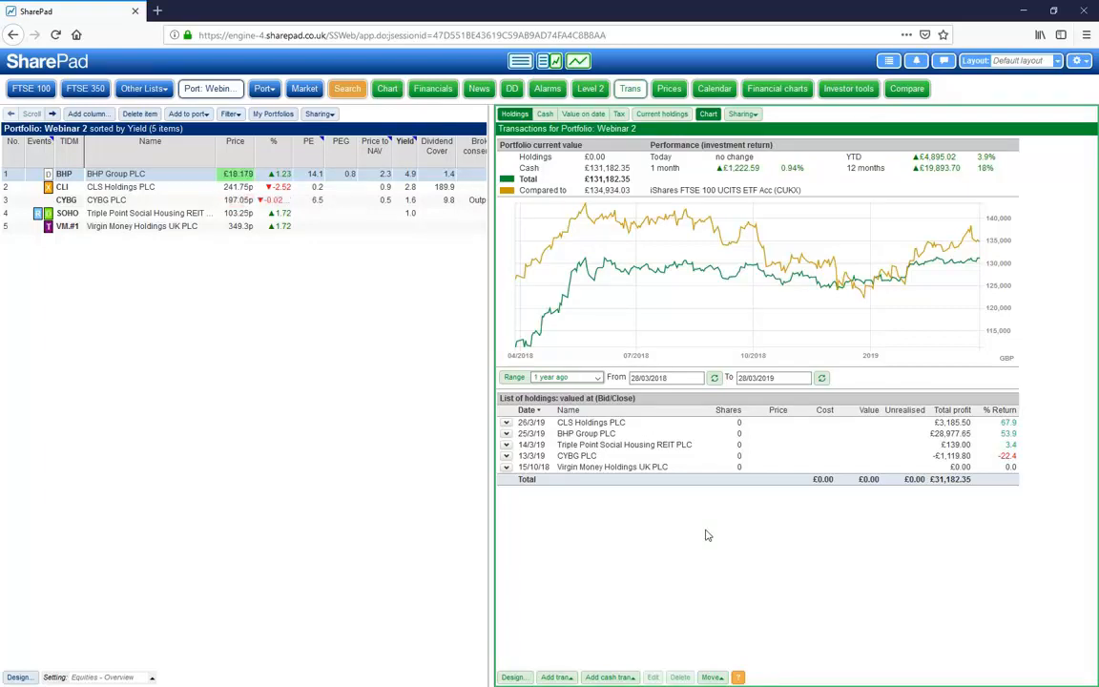
left_click(664, 115)
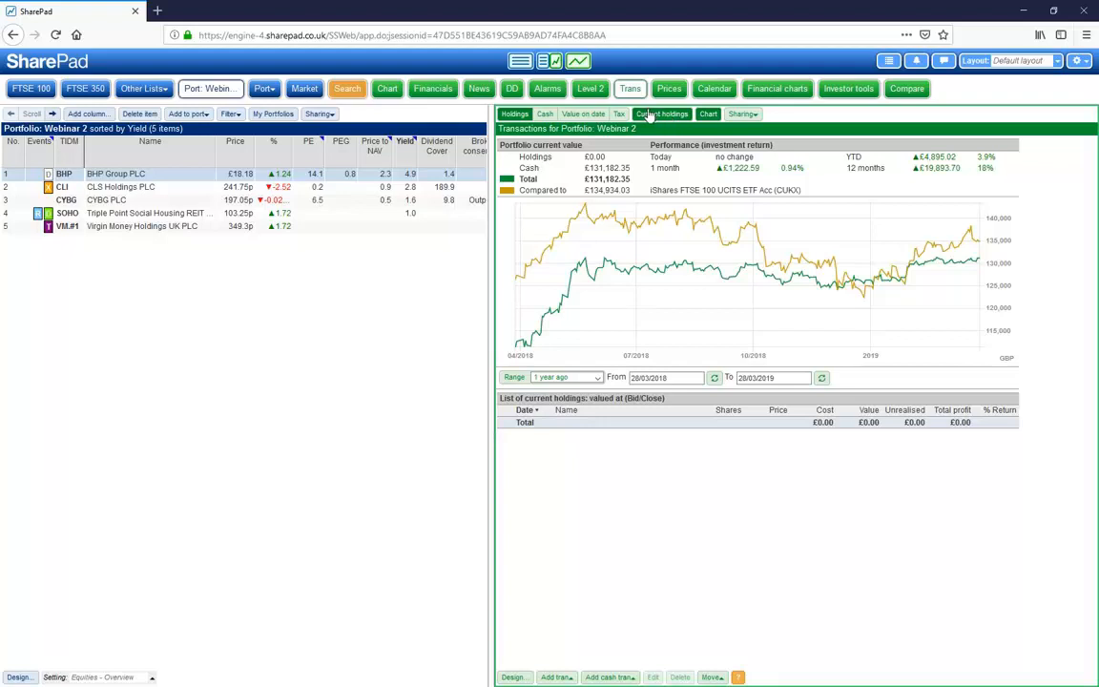
left_click(659, 116)
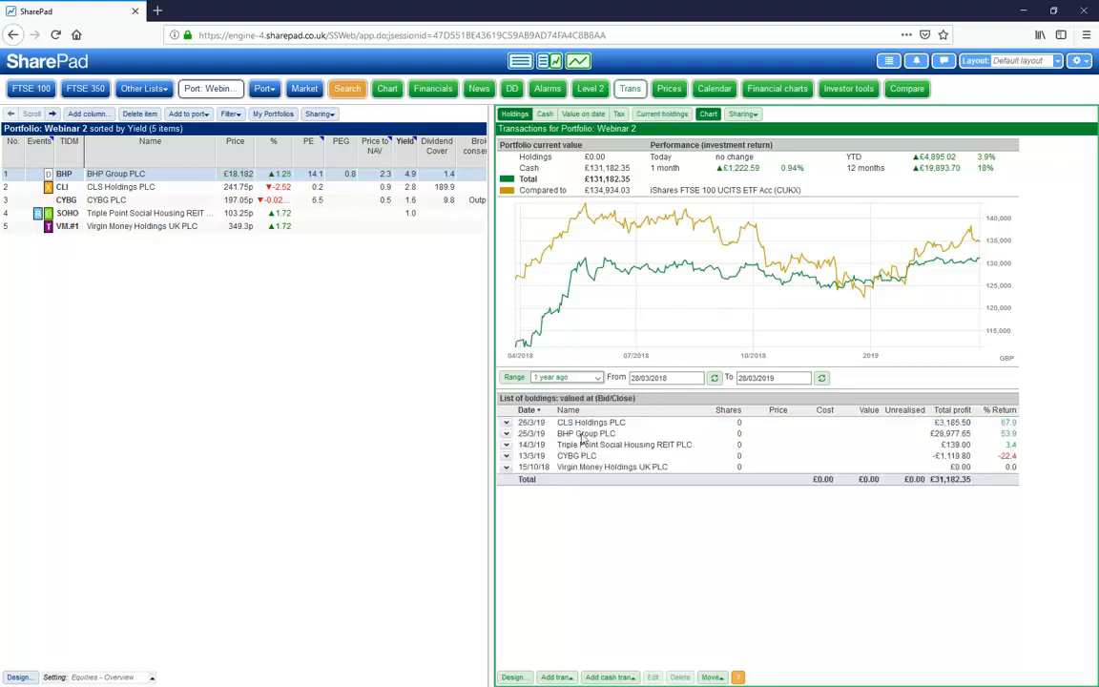
Delete the 26/3/19 Sell transaction from the CLS Holdings PLC holding and collapse its transaction list
left_click(507, 423)
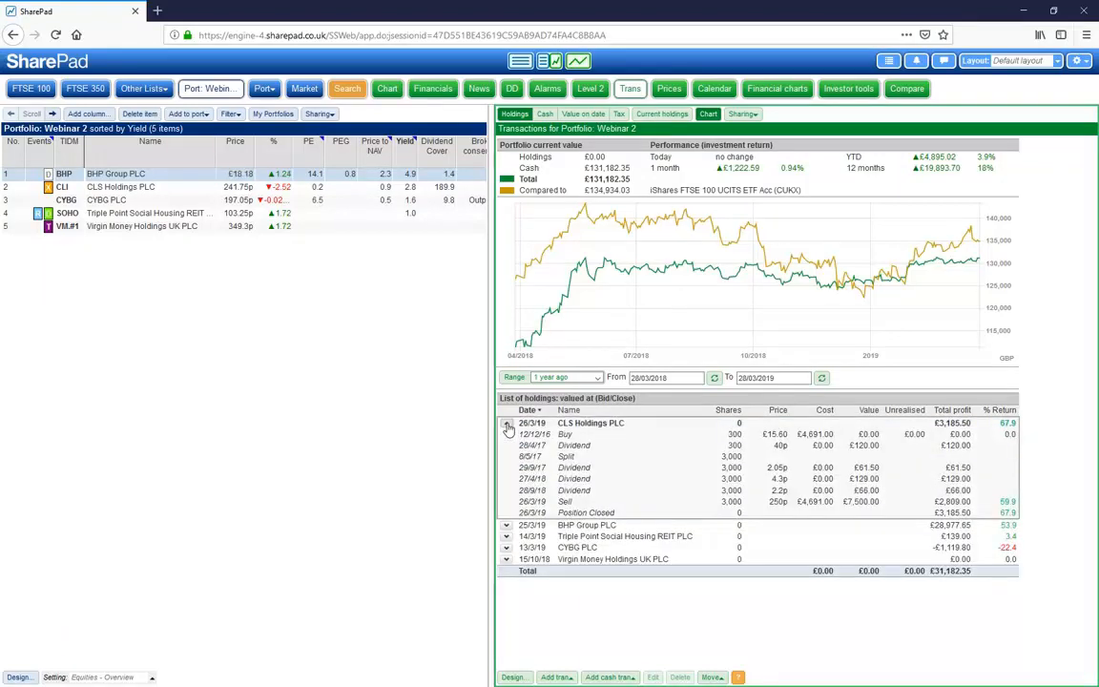
left_click(571, 505)
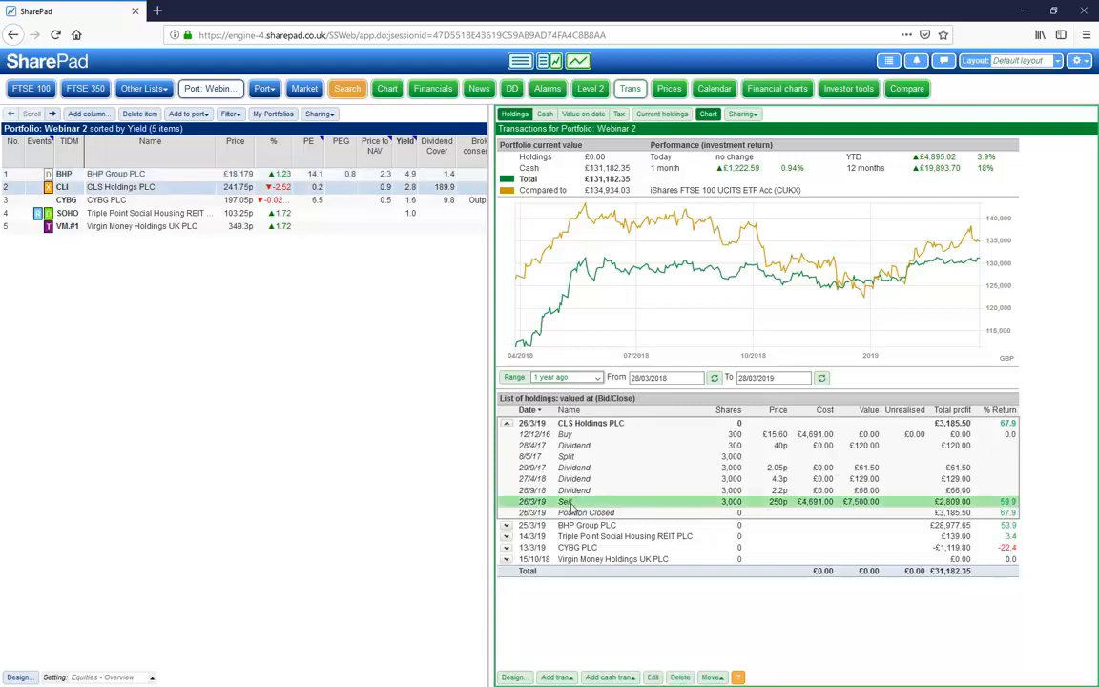
key("Delete")
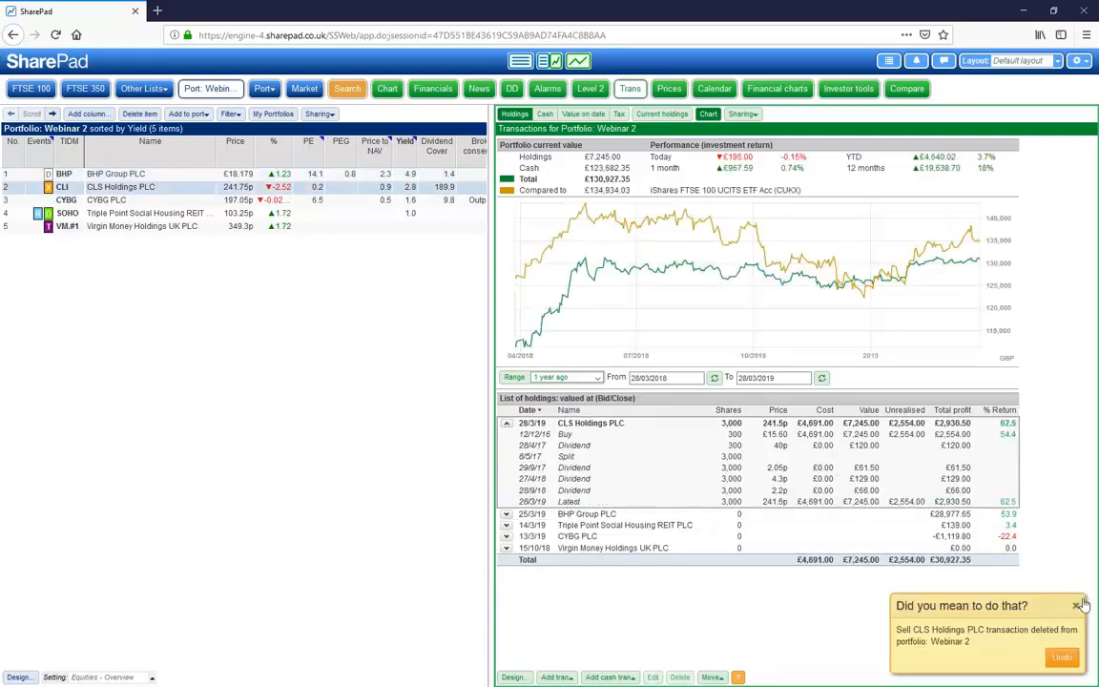
left_click(506, 422)
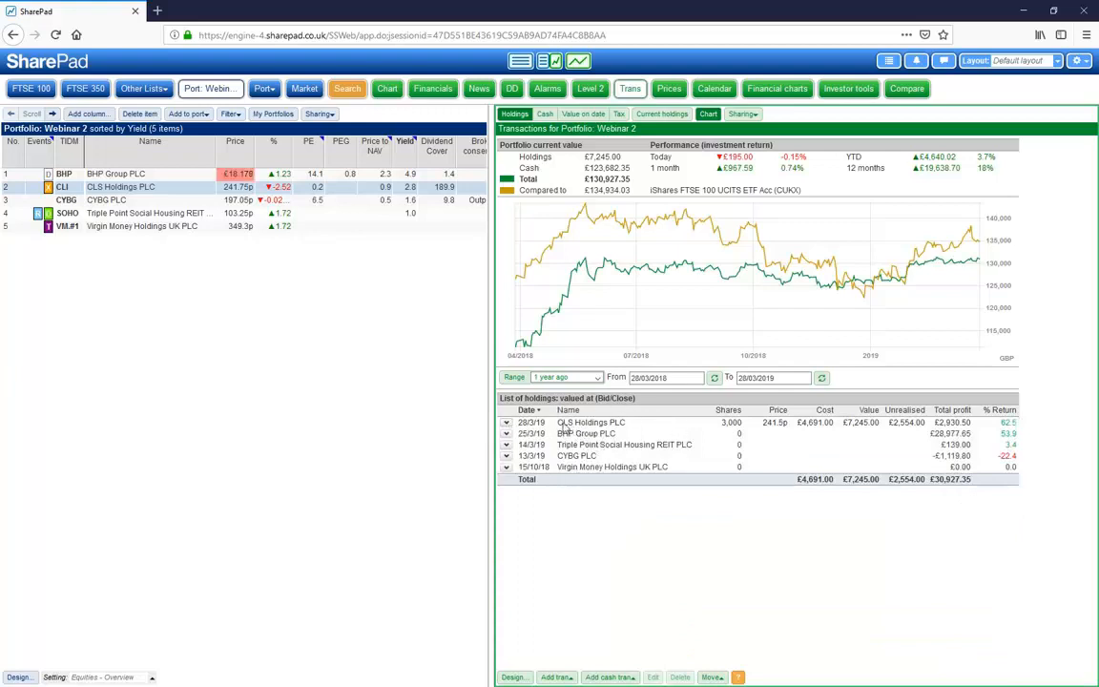
Compare current holdings only with all holdings in both the Webinar 2 transactions and its share list, ending with all holdings shown
left_click(670, 115)
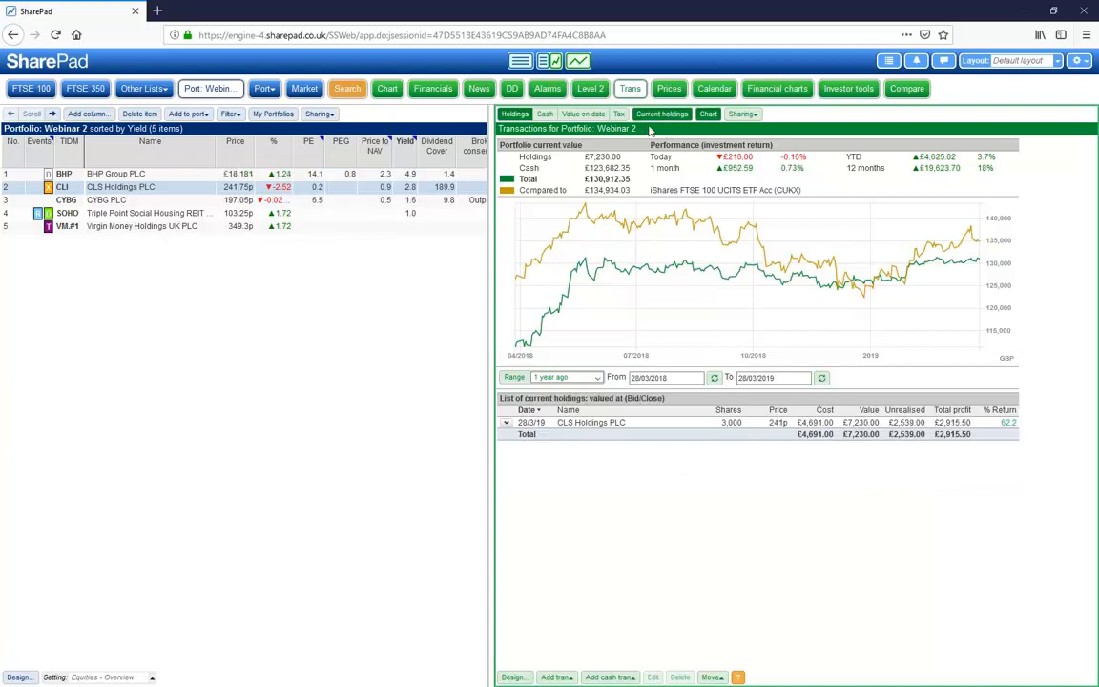
left_click(660, 116)
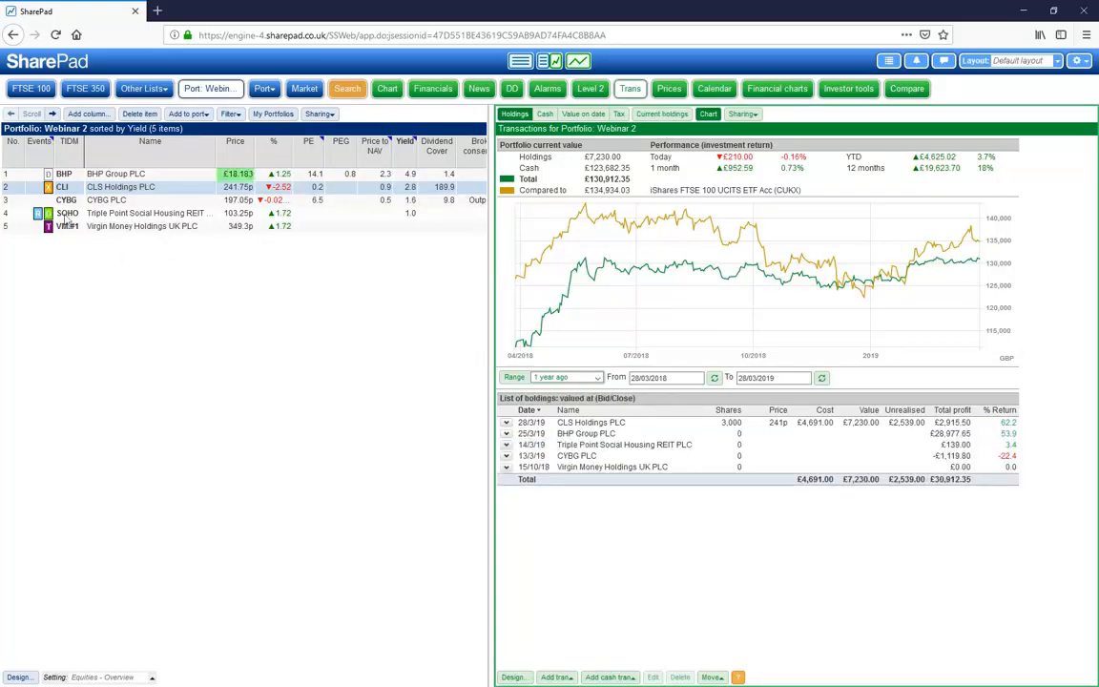
left_click(265, 89)
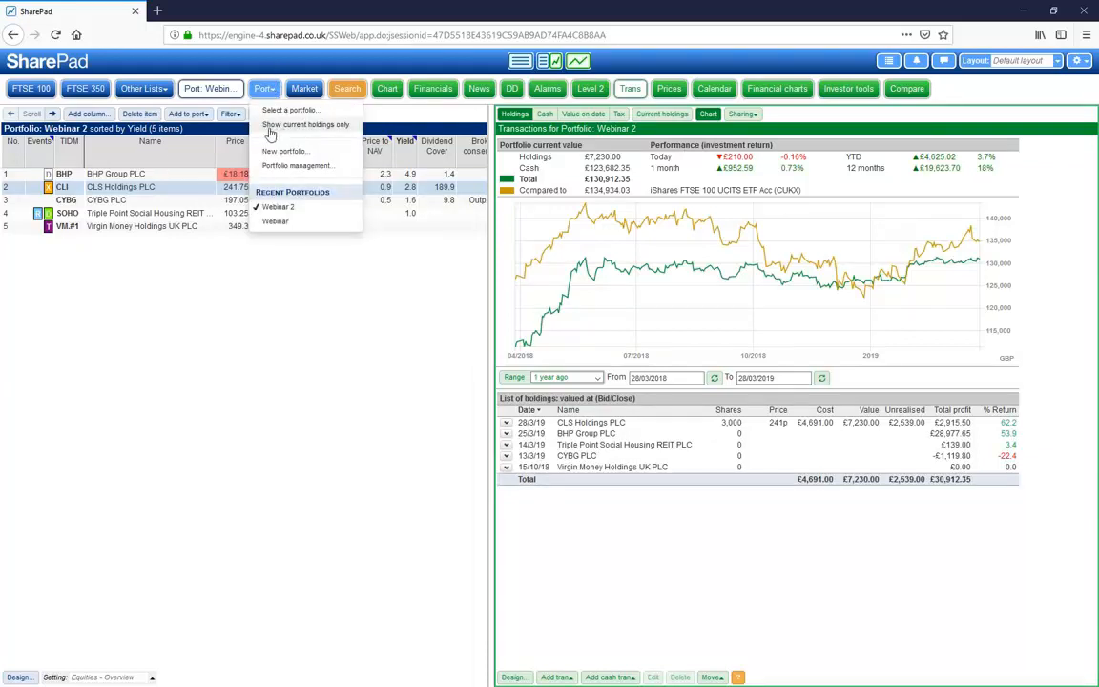
left_click(337, 129)
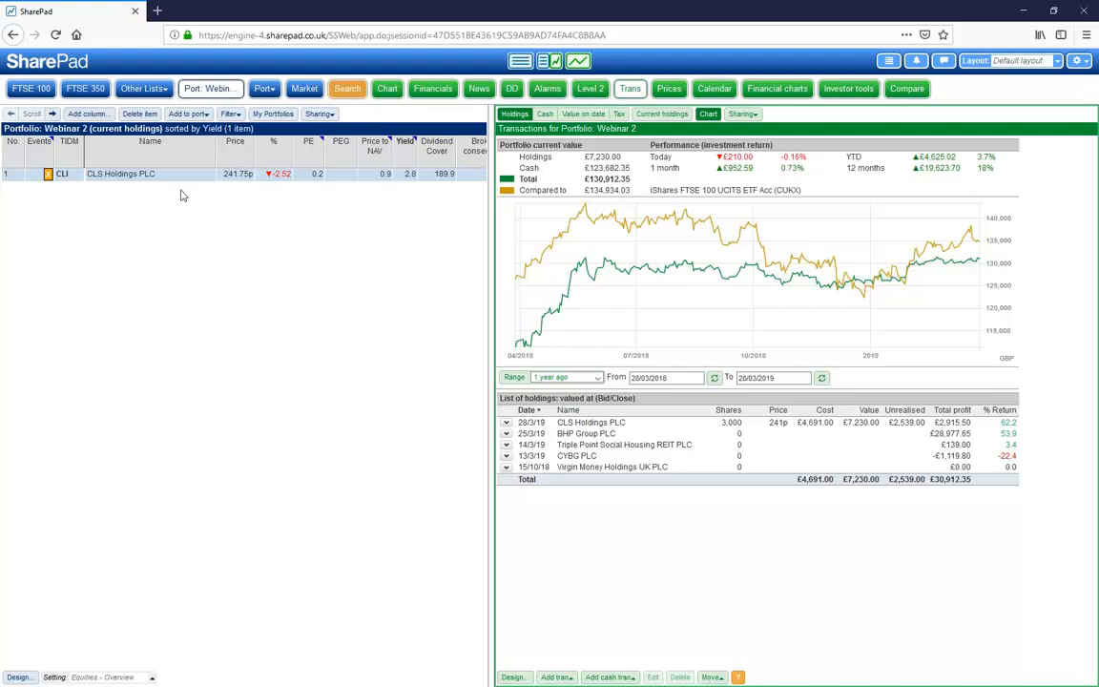
left_click(263, 88)
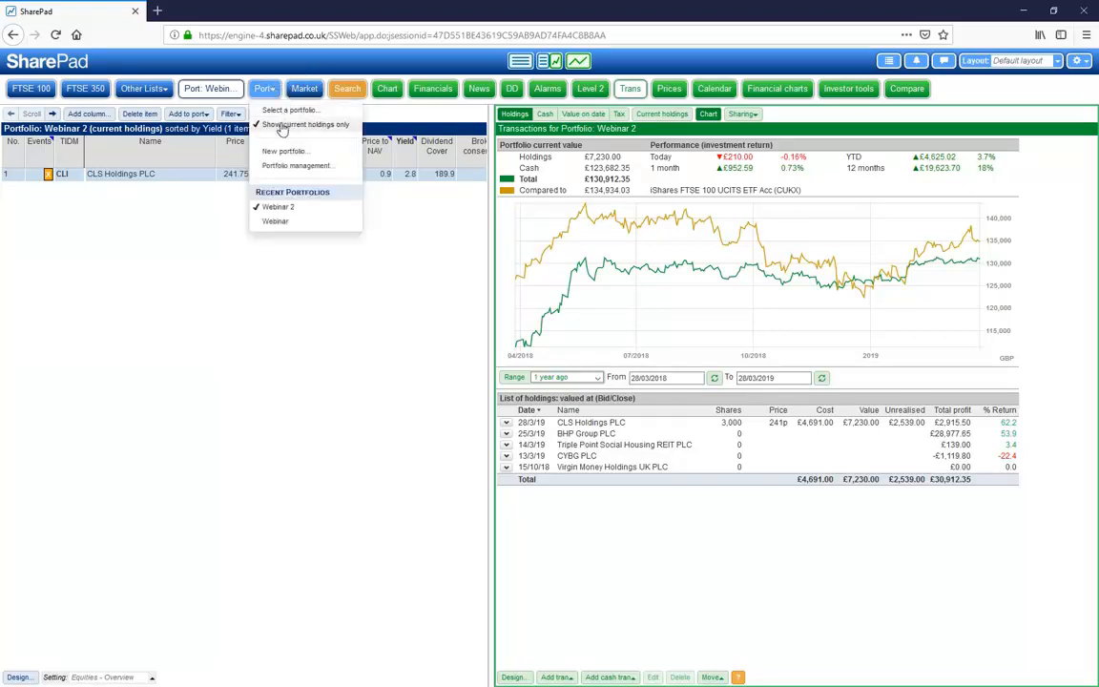
left_click(285, 125)
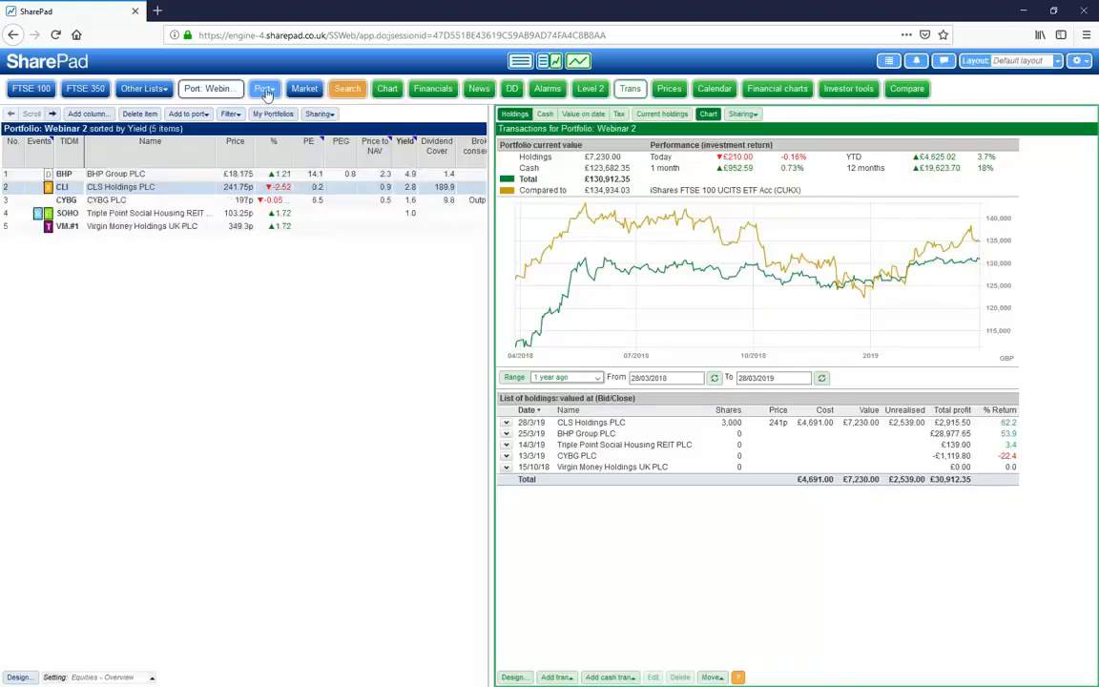
left_click(662, 114)
left_click(662, 115)
Review the current year's capital gains tax for Webinar 2, including the detailed calculation, and the income tax on dividends
left_click(620, 114)
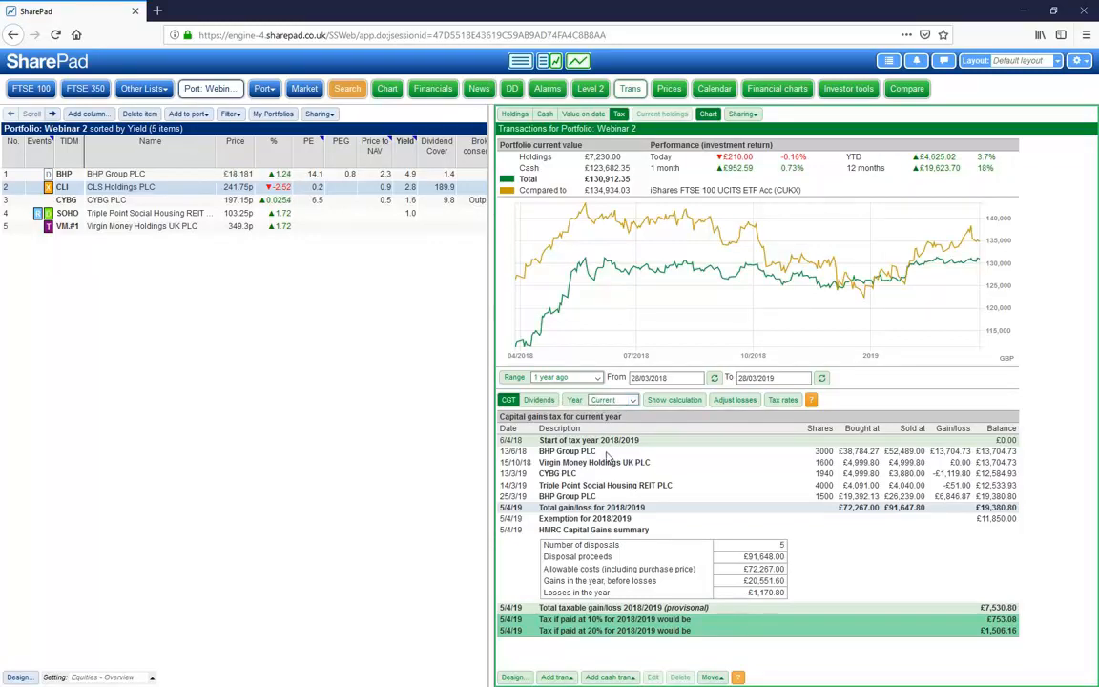
left_click(675, 402)
scroll(674, 405, "down", 3)
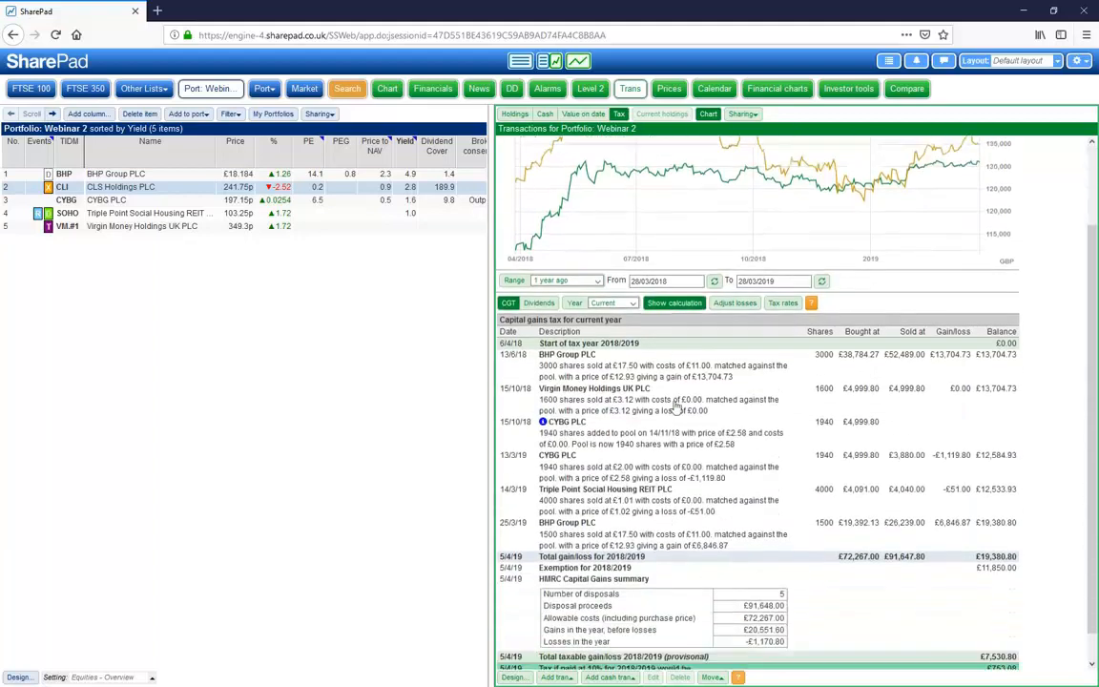
left_click(665, 274)
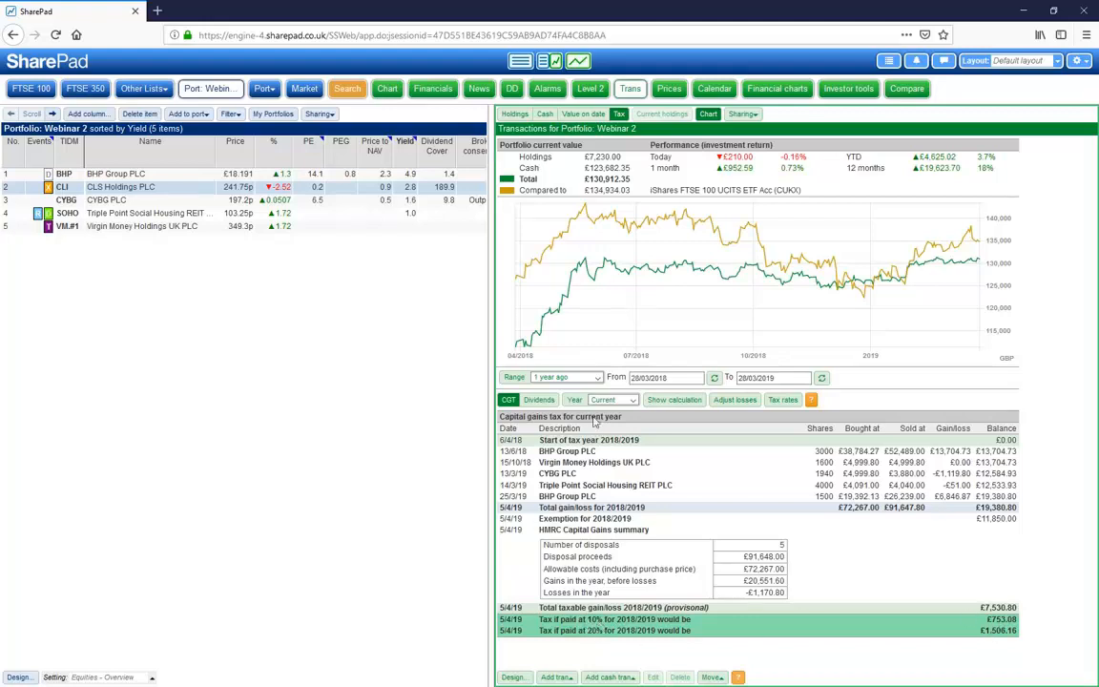
left_click(538, 400)
scroll(771, 529, "down", 1)
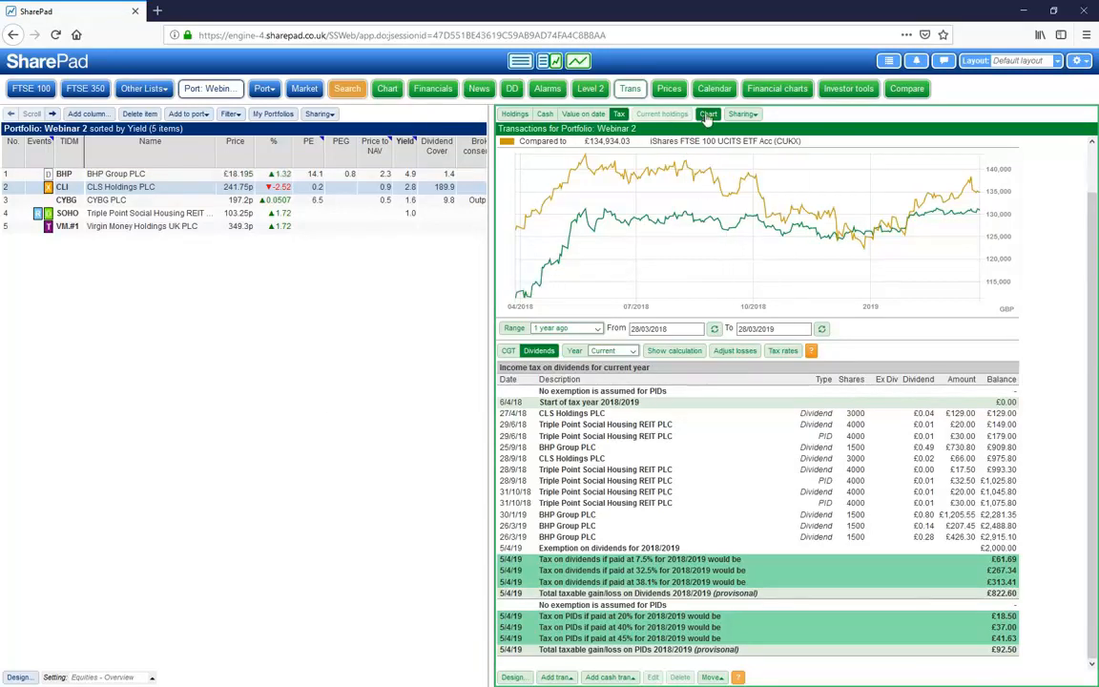
Check the sharing and export options for the Webinar 2 transactions, the CLS Holdings PLC chart and its financial forecasts
left_click(742, 115)
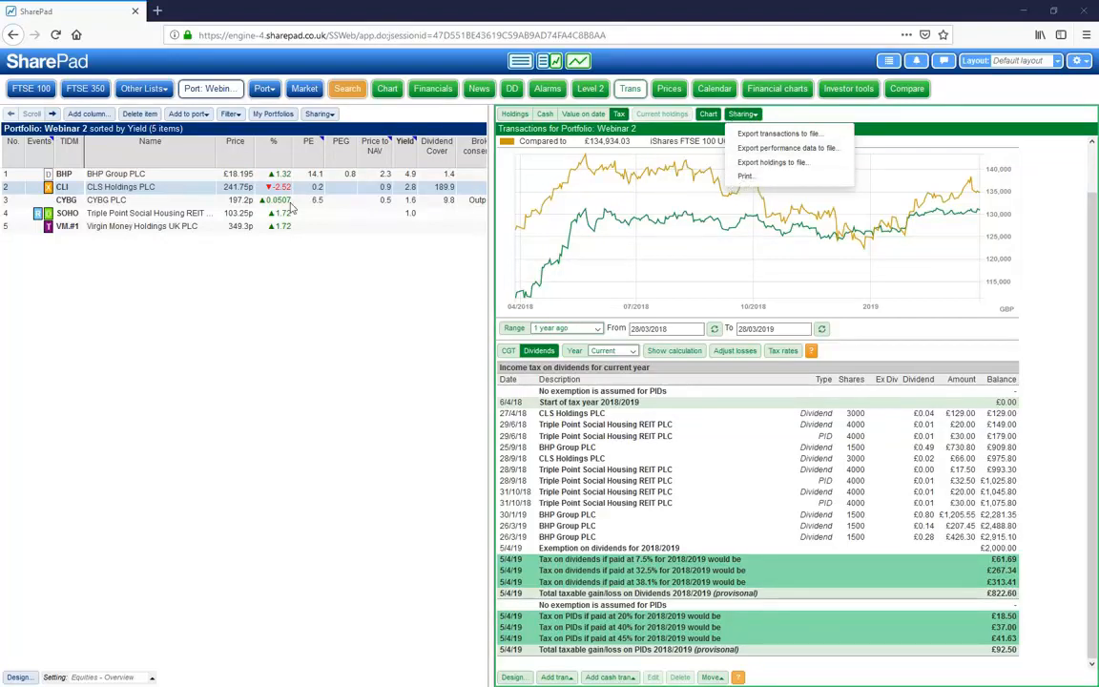
left_click(386, 88)
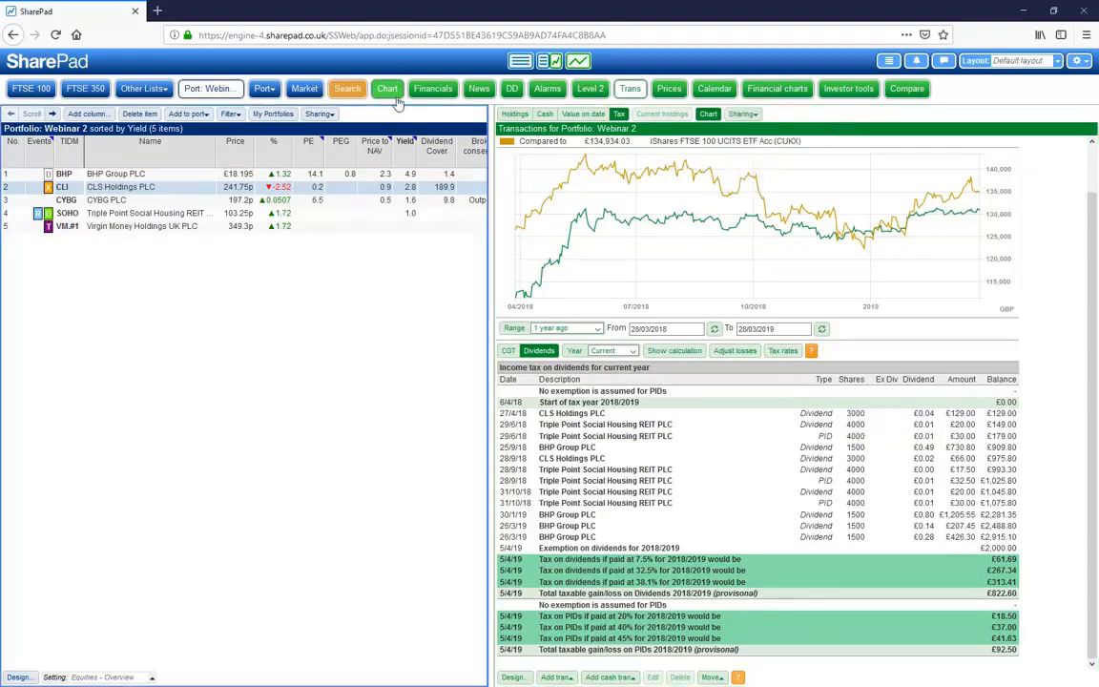
left_click(775, 114)
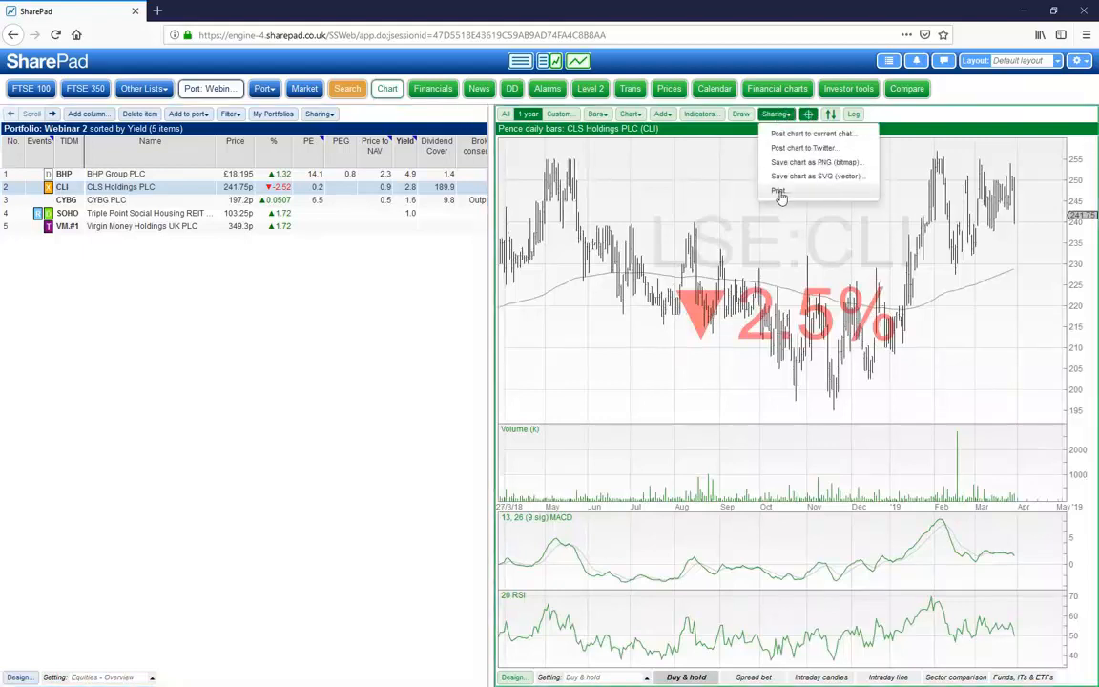
left_click(429, 89)
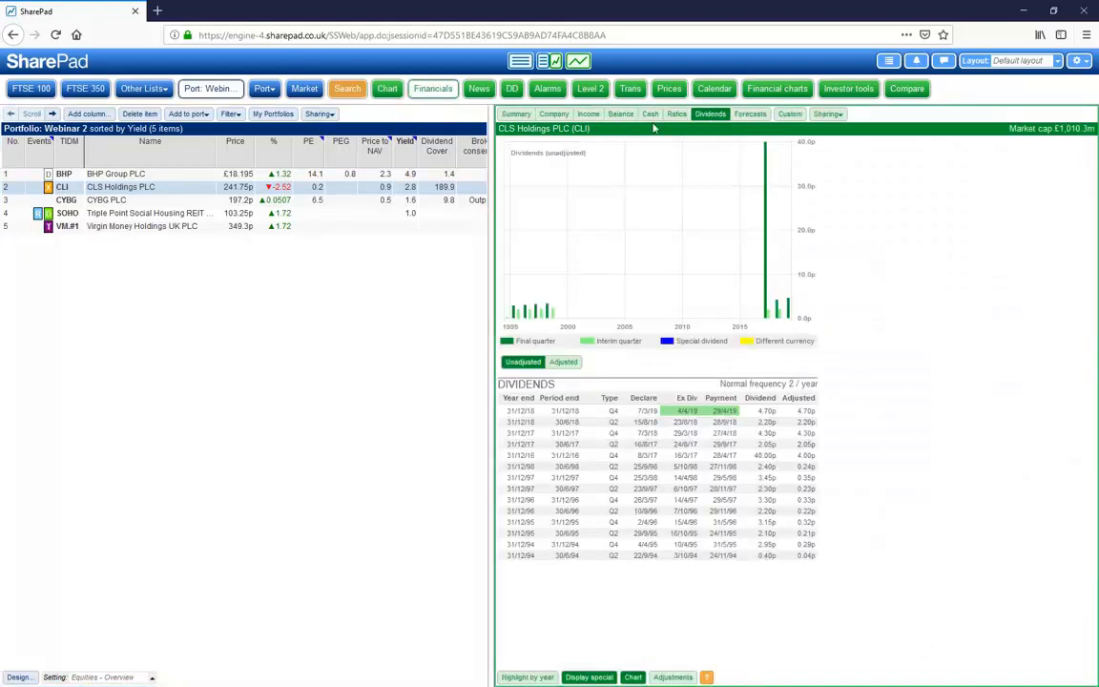
left_click(763, 115)
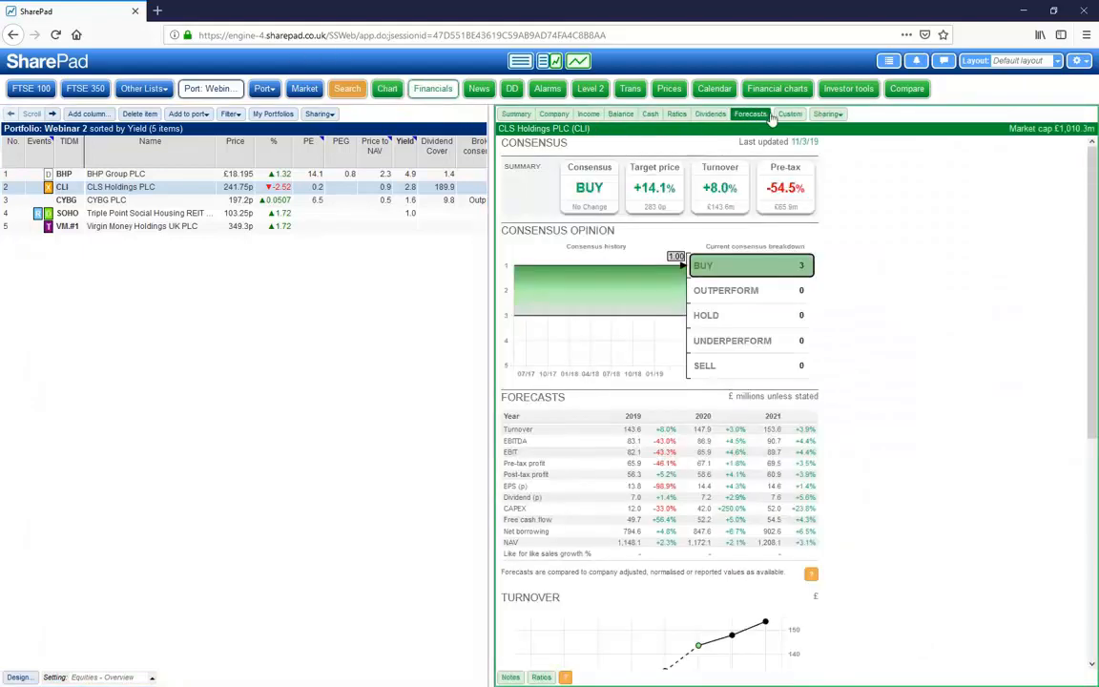
left_click(825, 113)
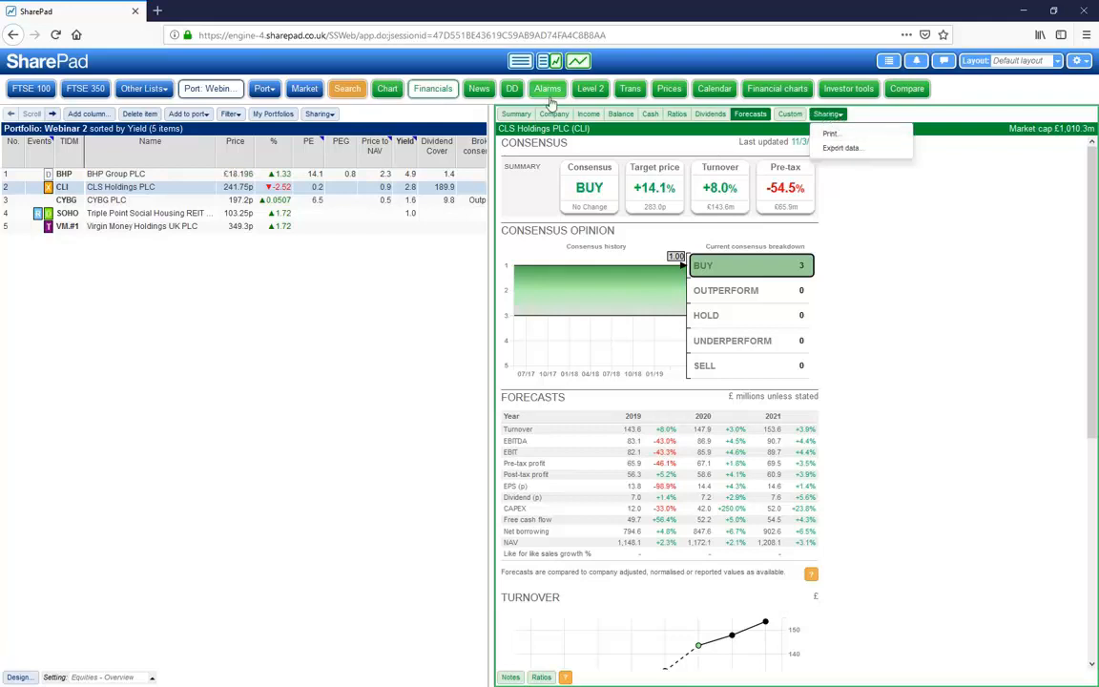
left_click(629, 89)
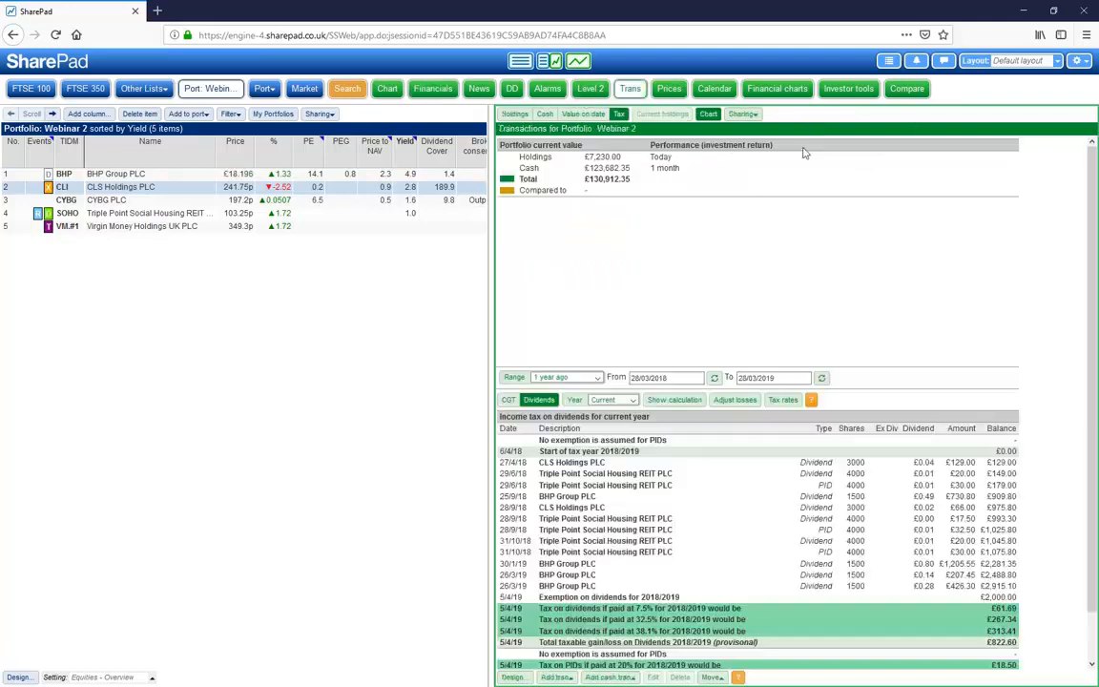
left_click(743, 115)
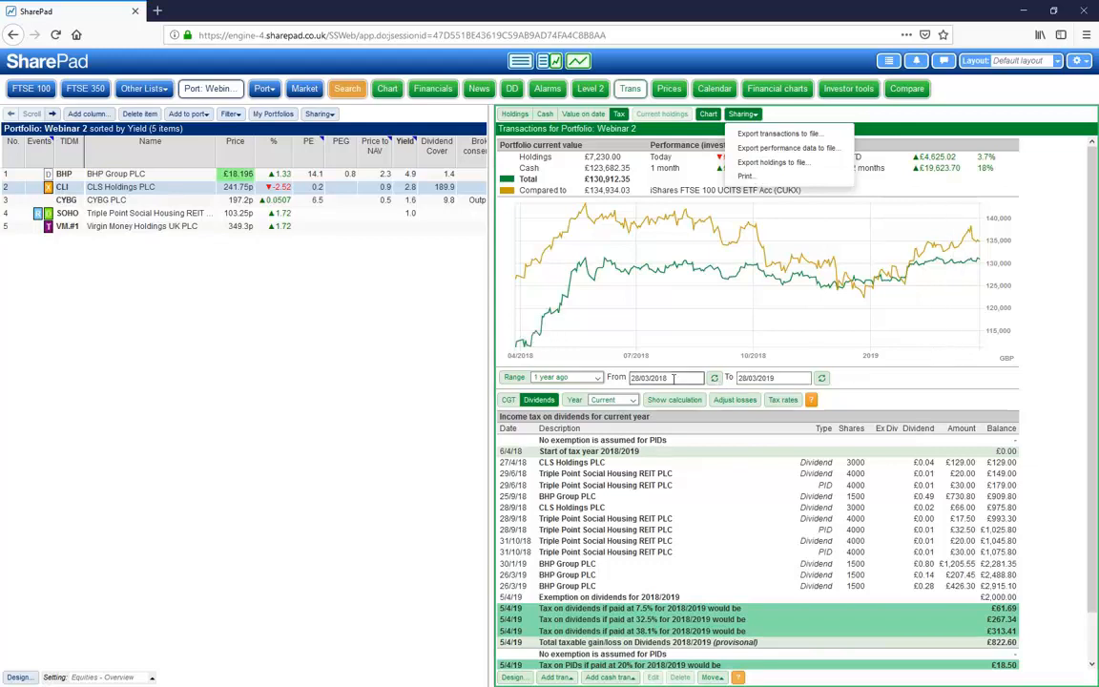
left_click(1045, 360)
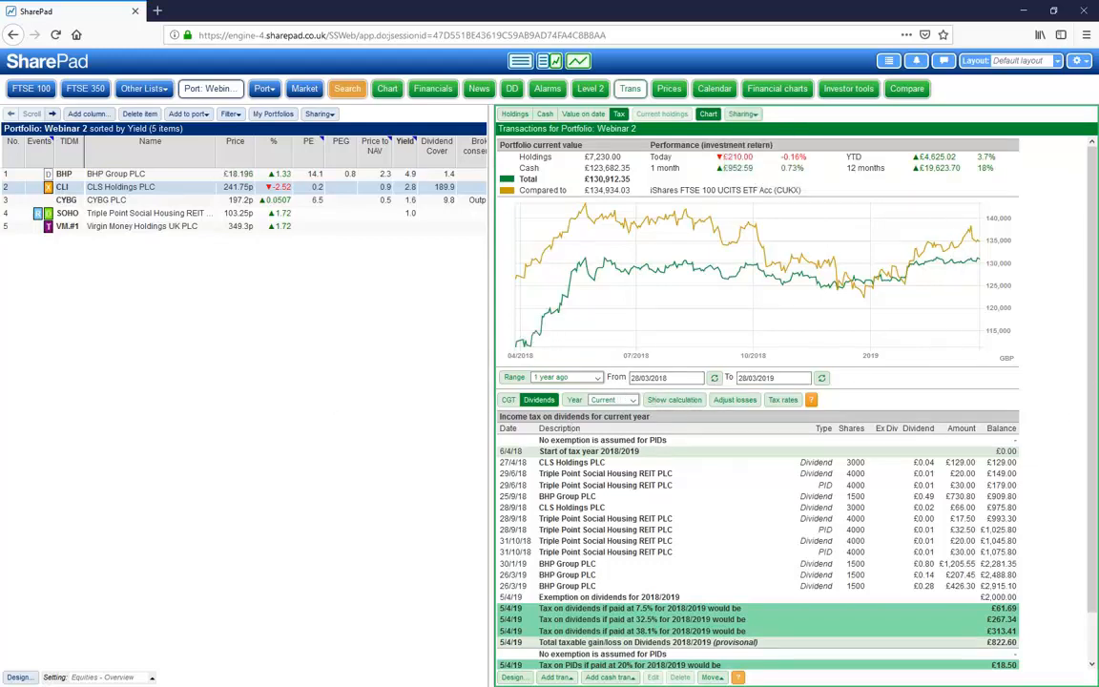
Check the portfolio's valuation between dates, and add the % Annualised return (%Annual) column to the holdings list
left_click(583, 113)
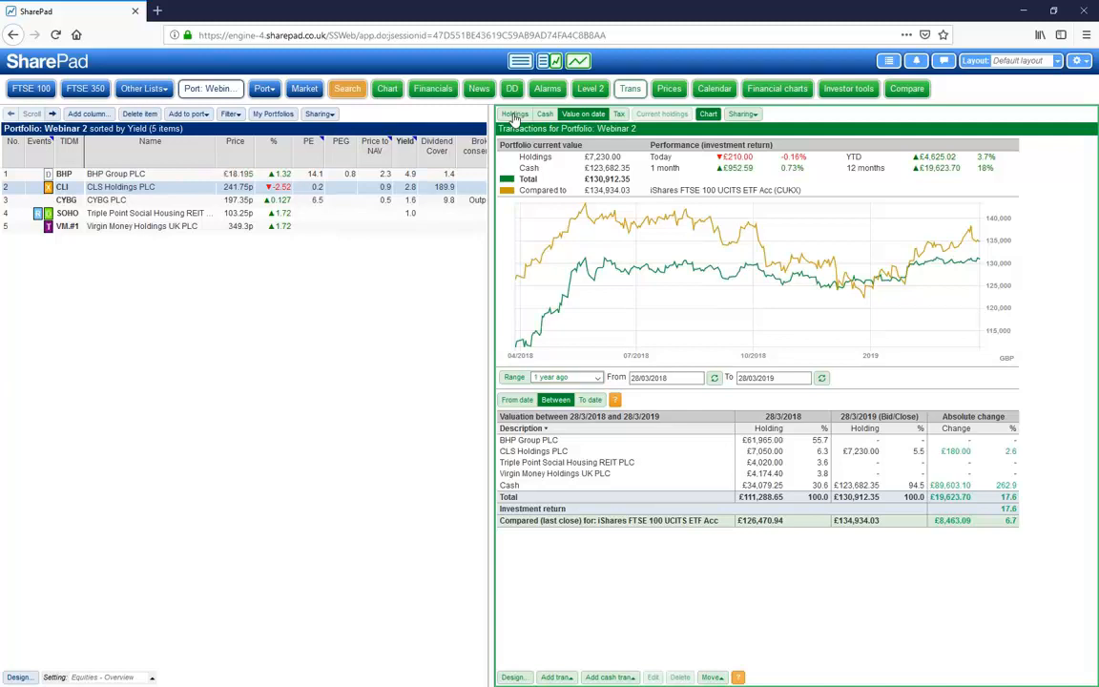
left_click(514, 114)
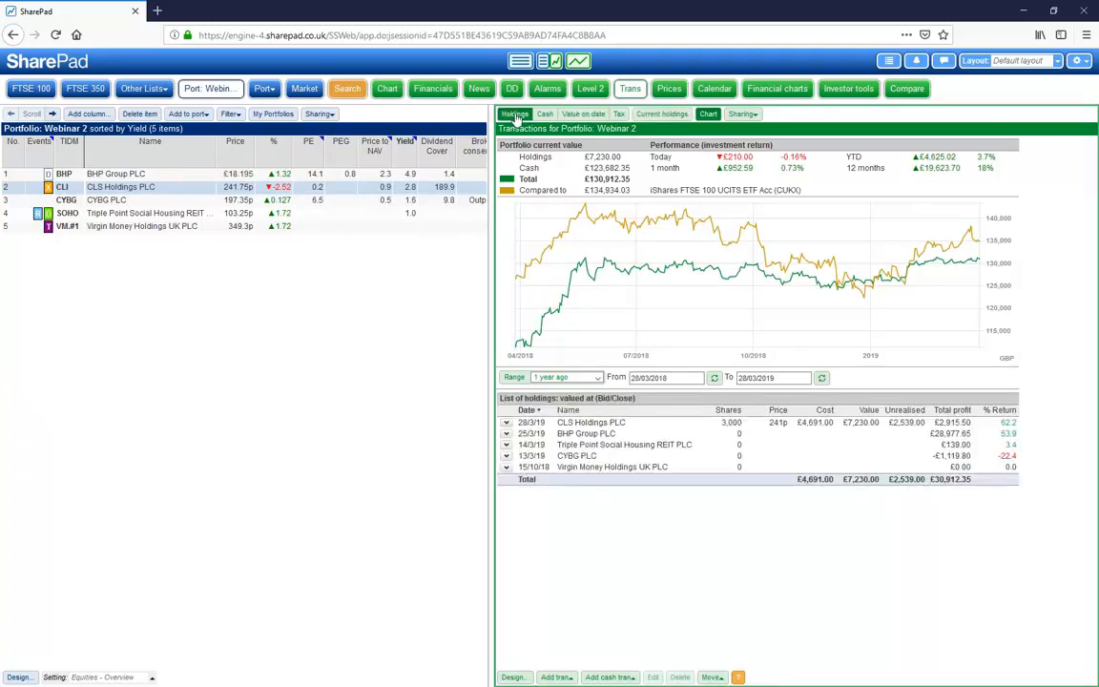
left_click(512, 677)
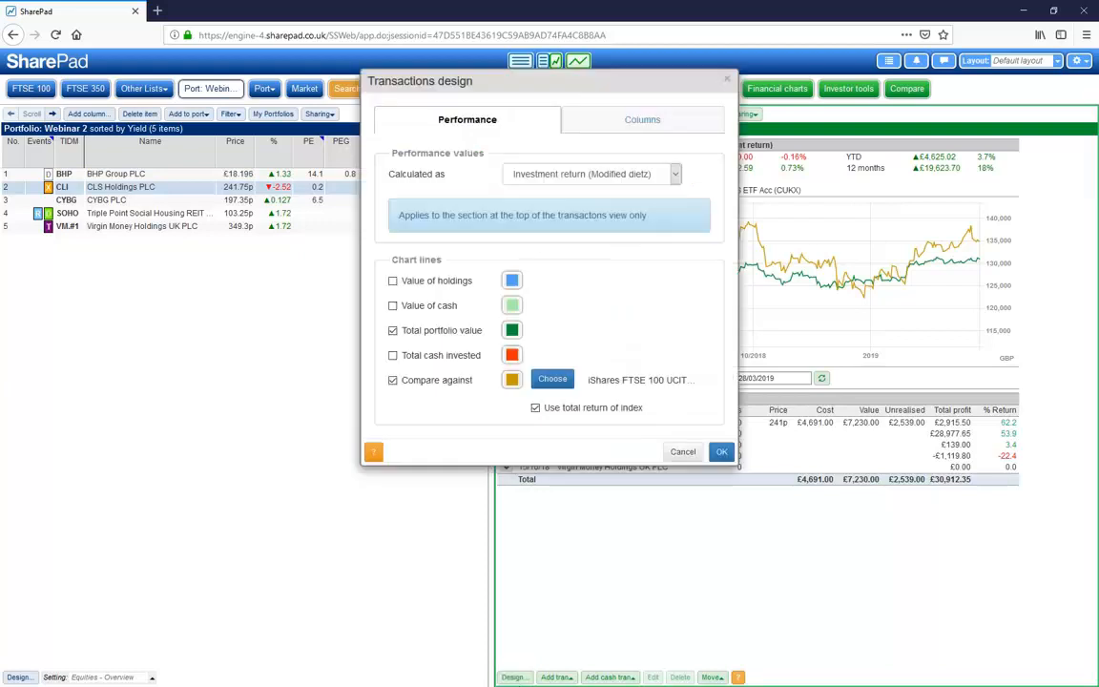
left_click(638, 121)
left_click(392, 428)
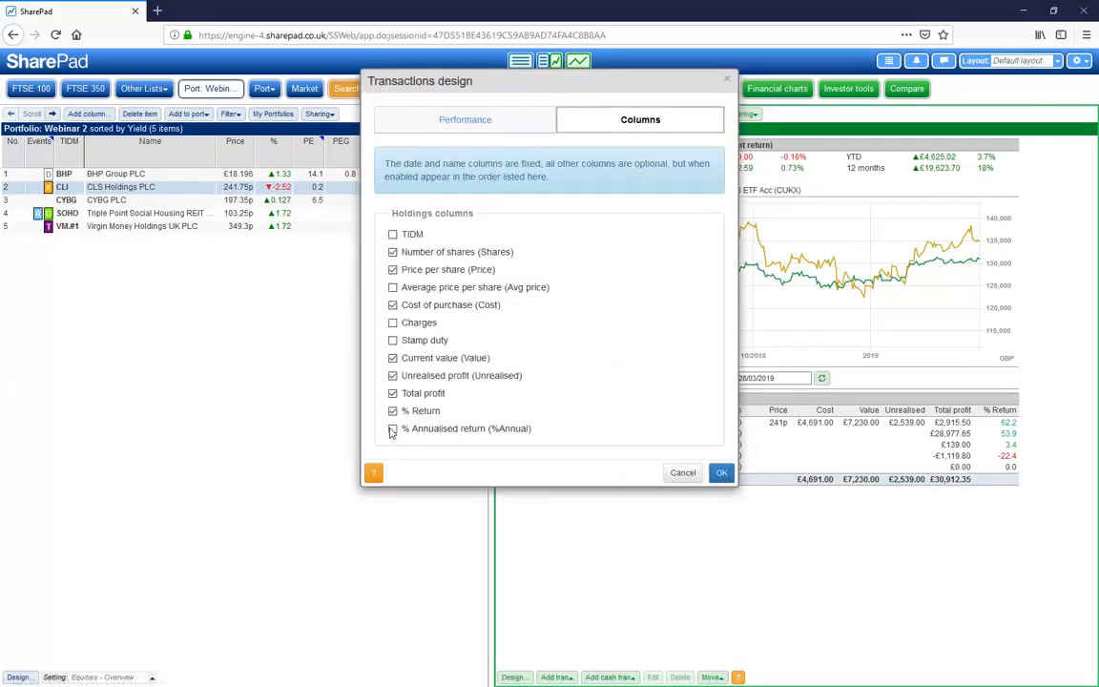
left_click(721, 472)
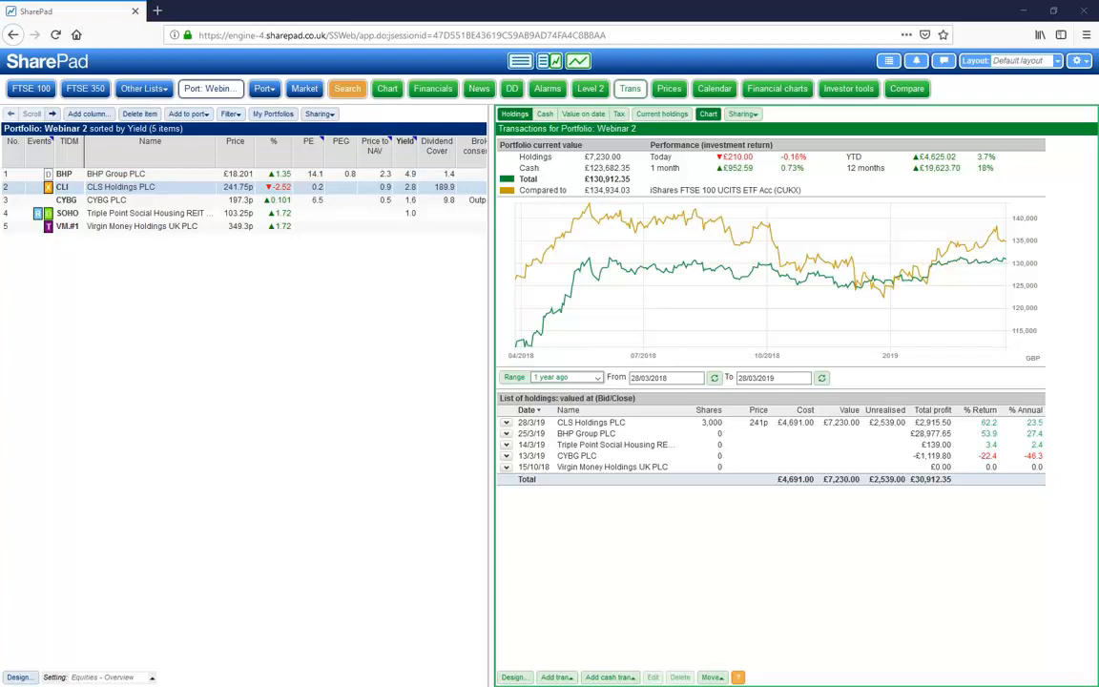
Look over the available market lists, and search all instruments for airbus without opening a result
left_click(127, 89)
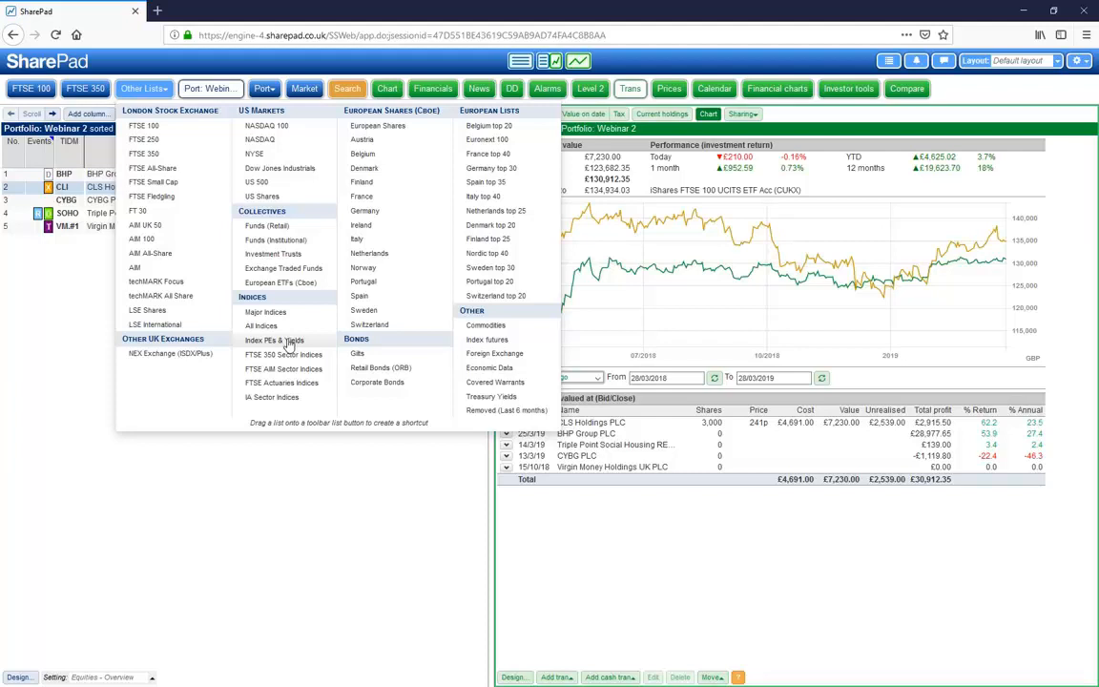
left_click(51, 290)
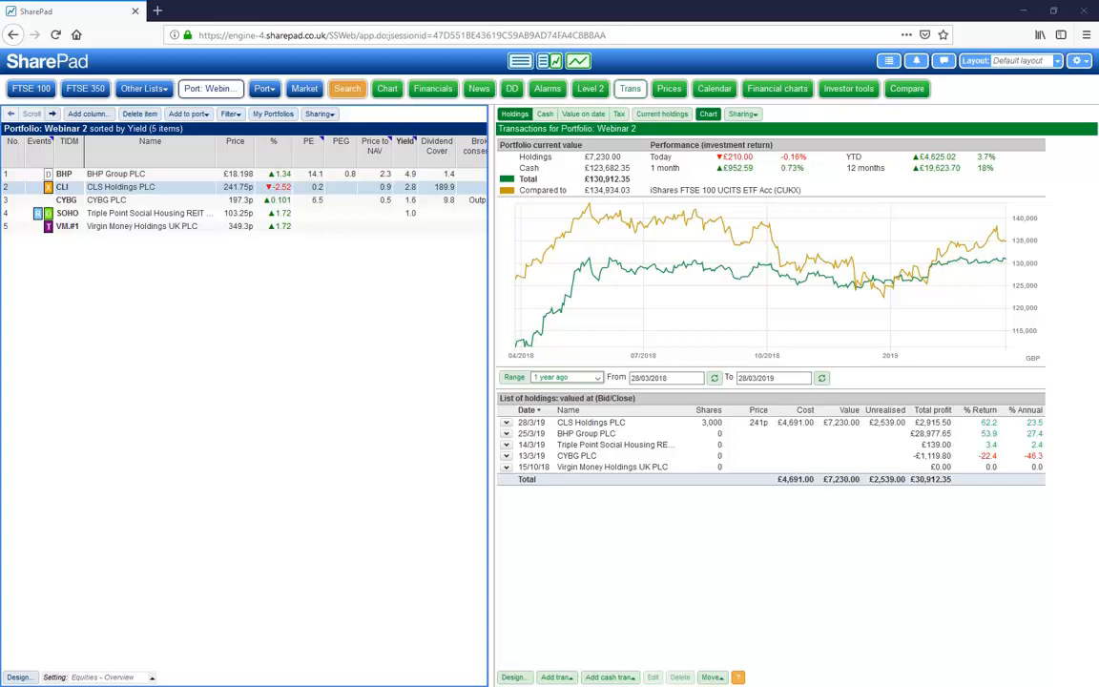
left_click(142, 88)
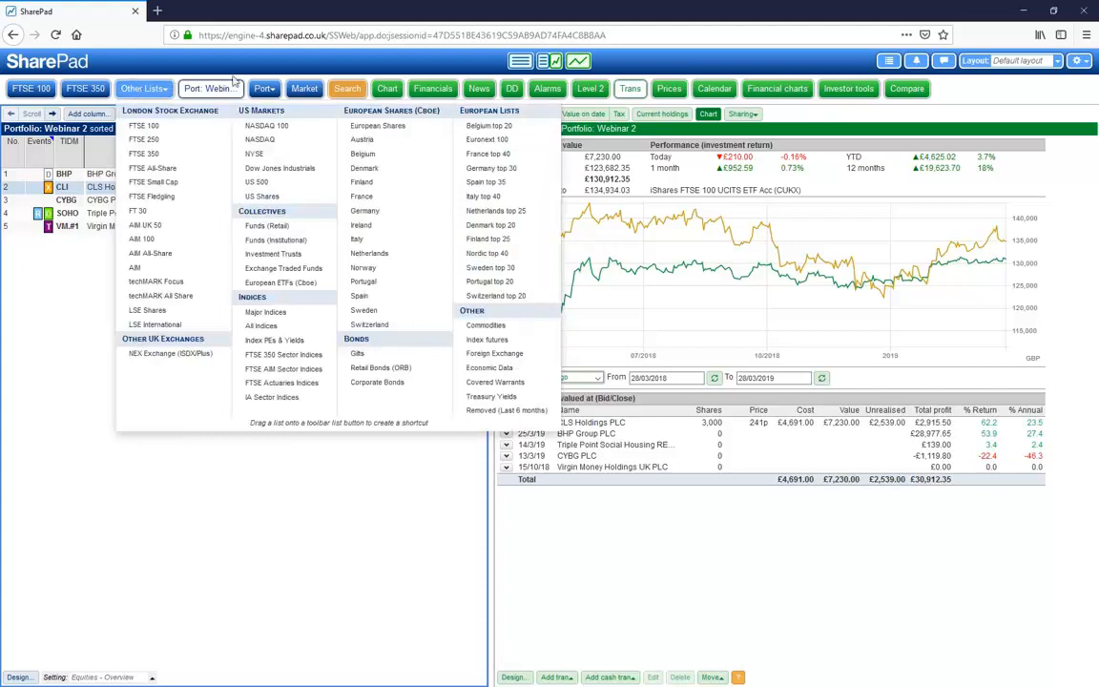
left_click(357, 88)
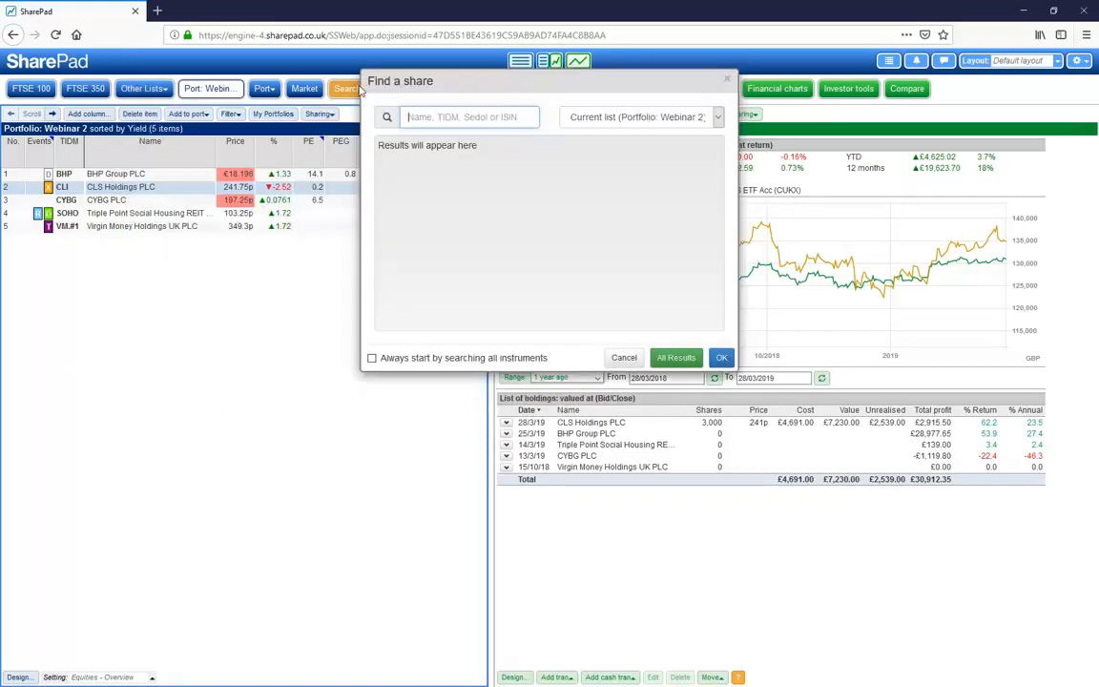
left_click(615, 118)
left_click(615, 151)
left_click(455, 116)
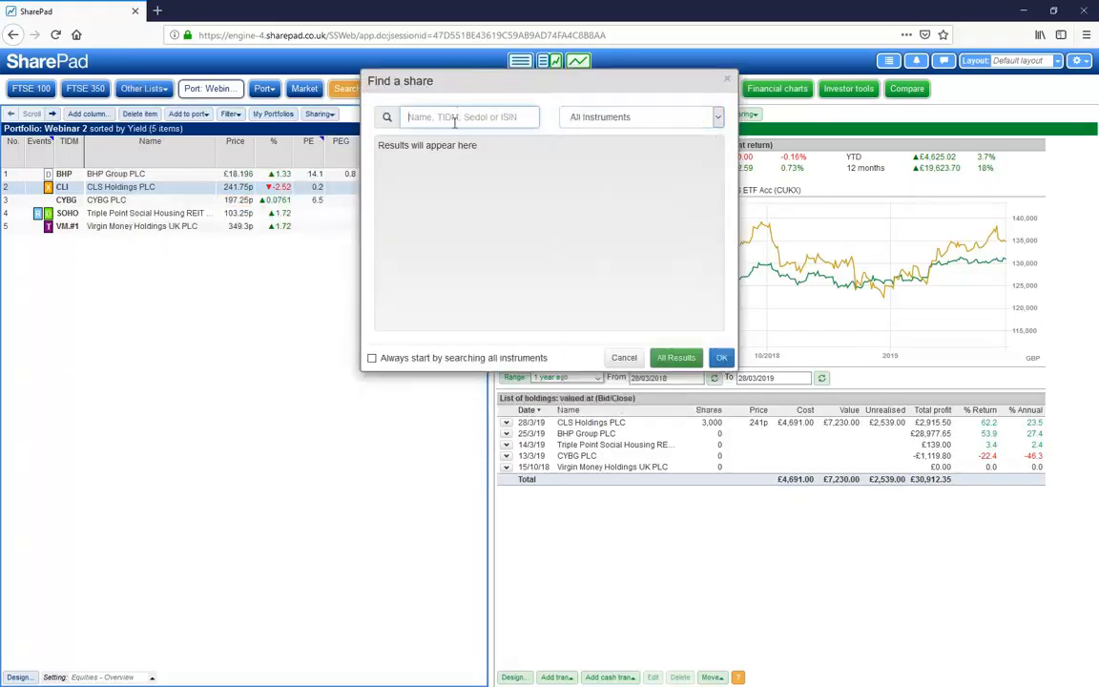
type("airbus")
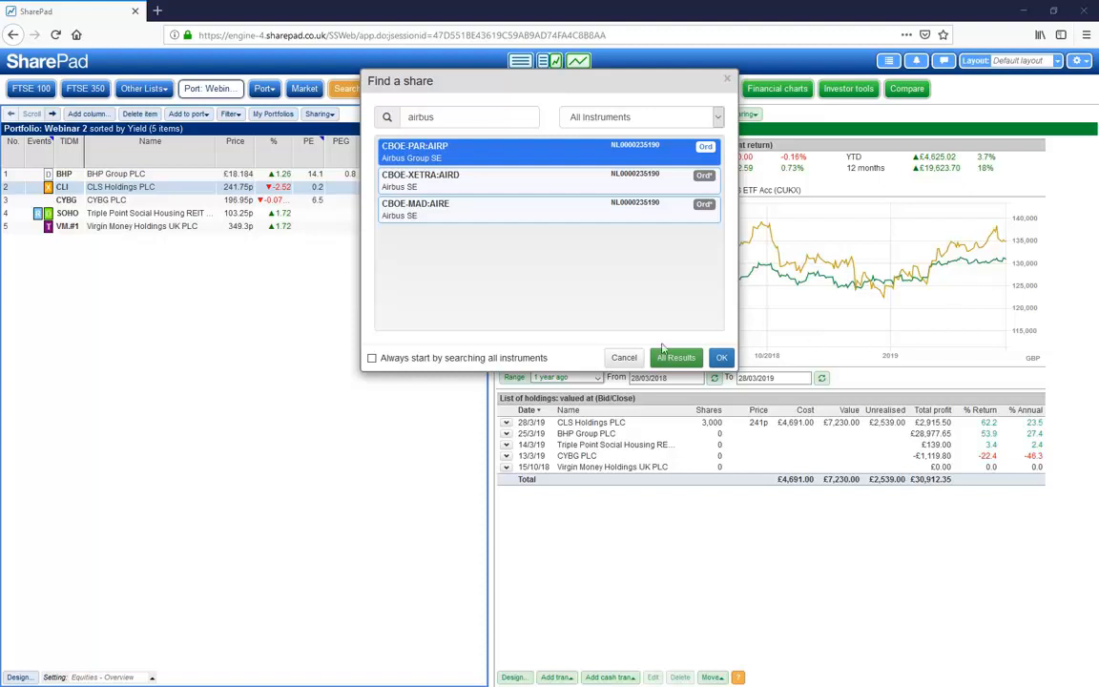
left_click(625, 357)
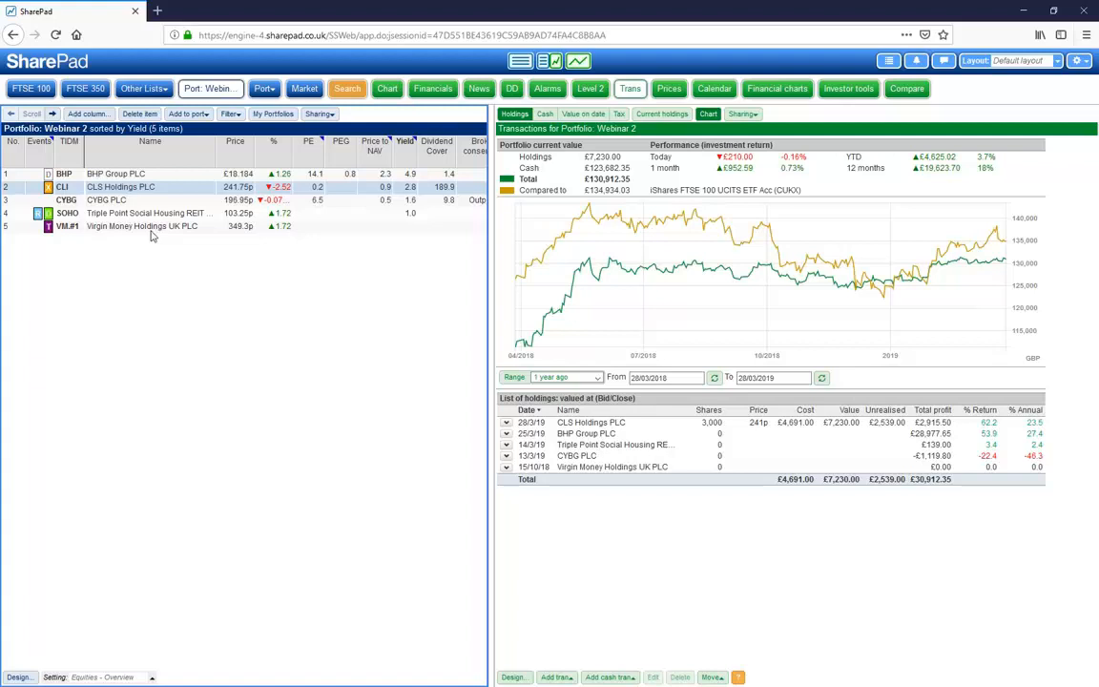
Show the available tutorials, help topics and account options
left_click(1079, 63)
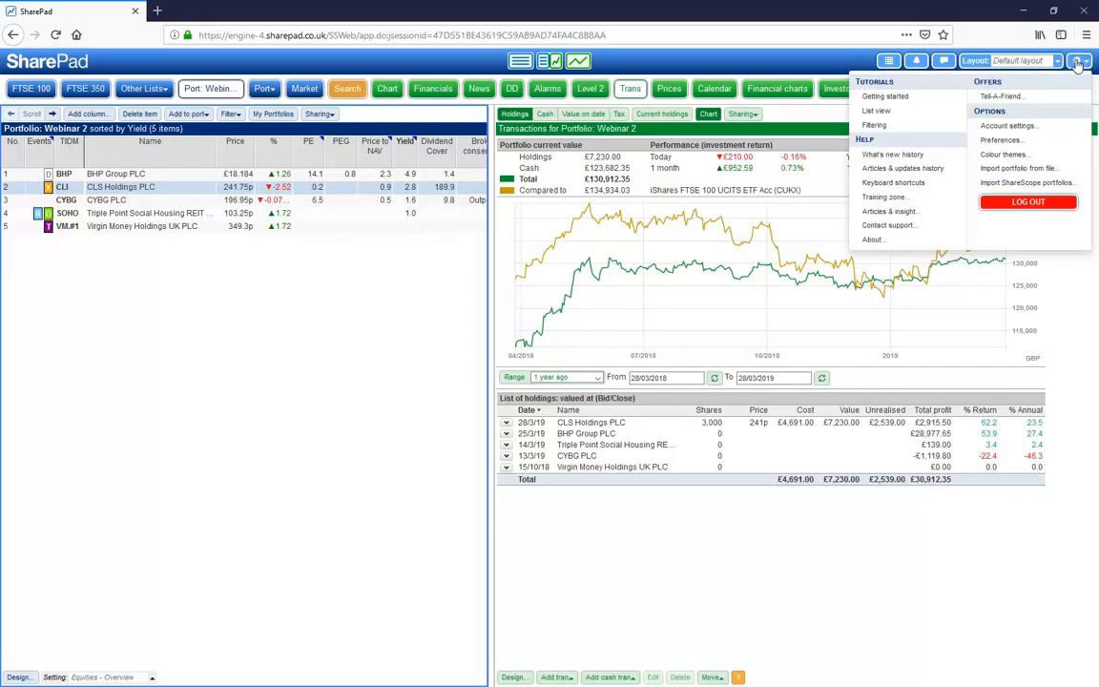